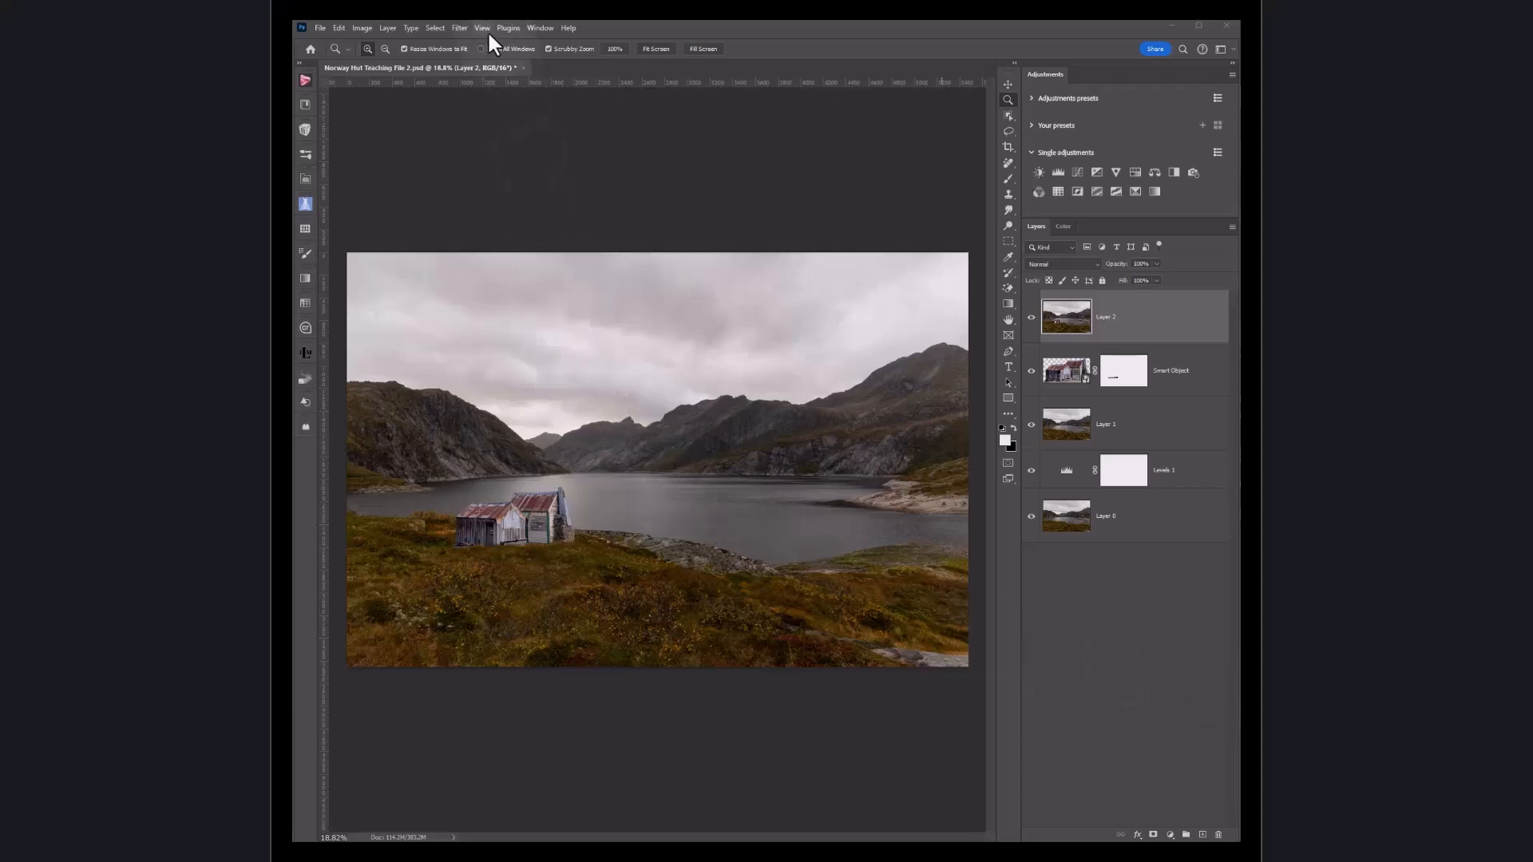
Step: Open the Camera Raw Filter for the selected top layer
{"action": "left_click", "coordinate": [460, 27]}
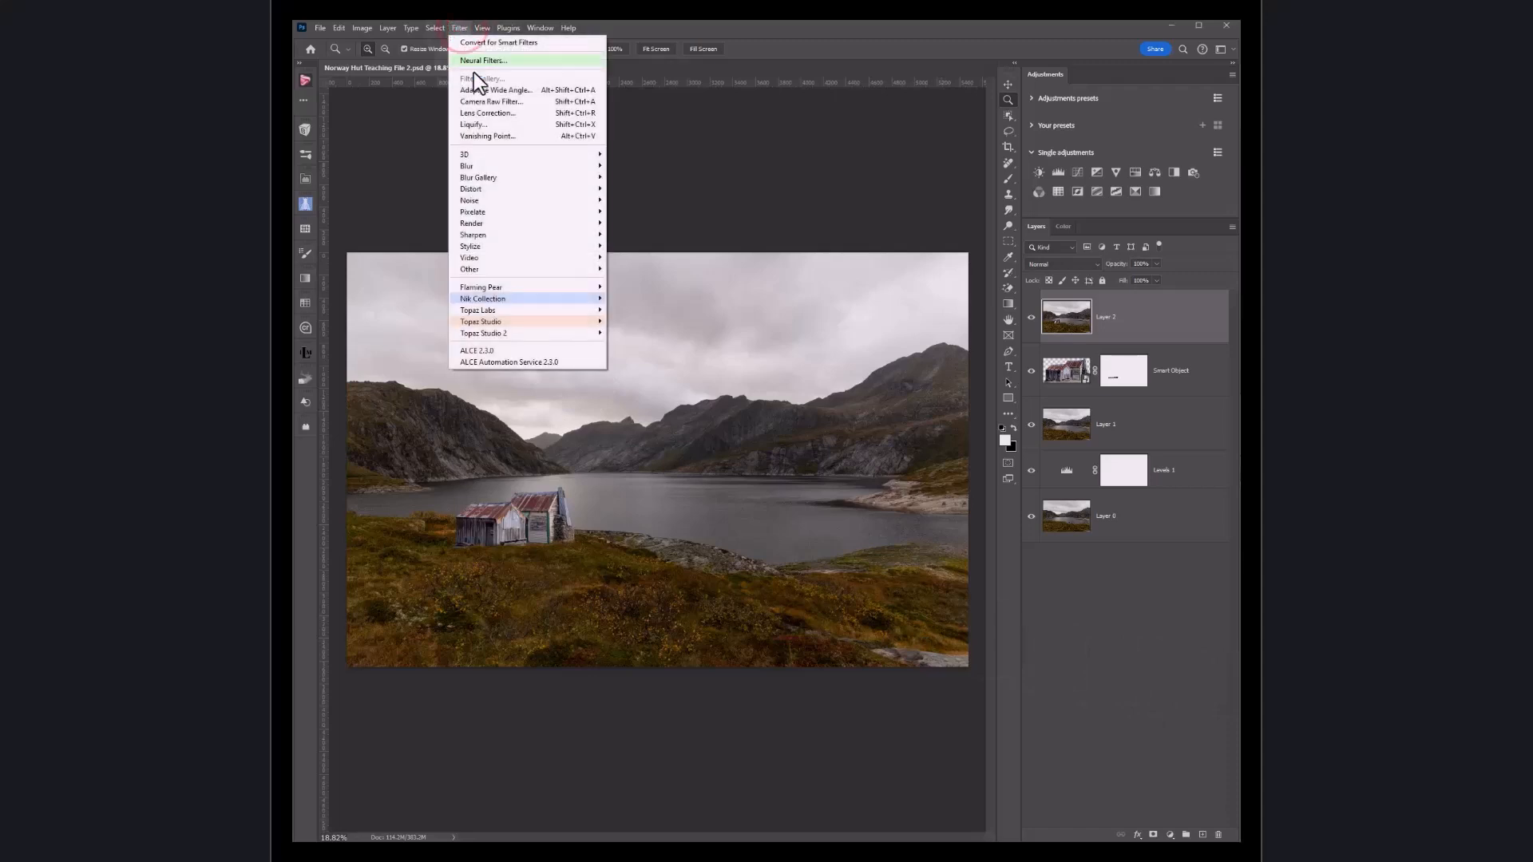
{"action": "left_click", "coordinate": [478, 102]}
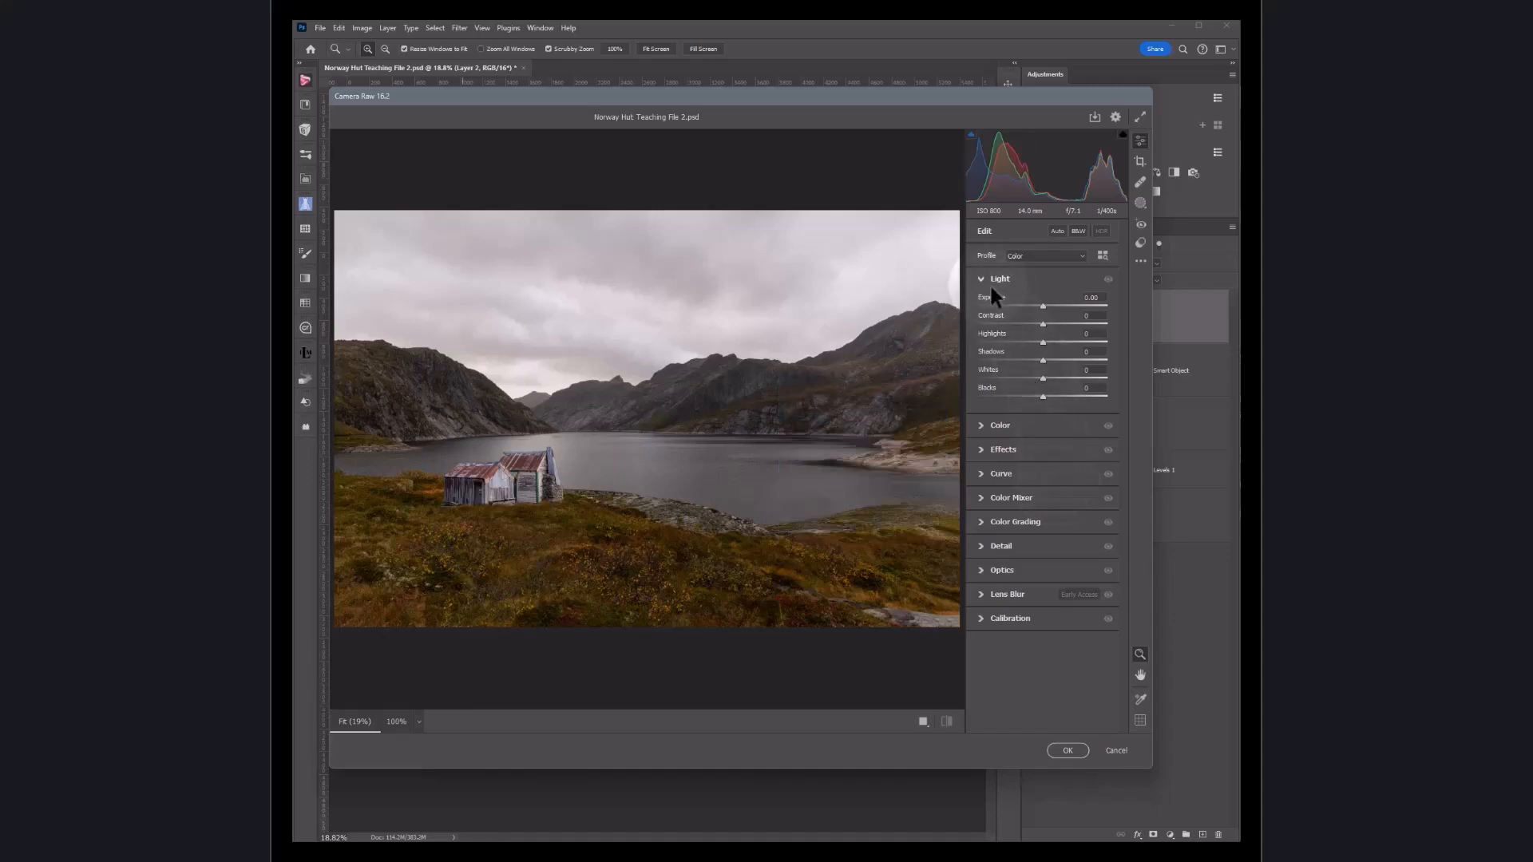
Step: Try raising the Exposure and changing Contrast in Light, then reset both to zero
{"action": "left_click_drag", "start_coordinate": [1041, 303], "coordinate": [1048, 305]}
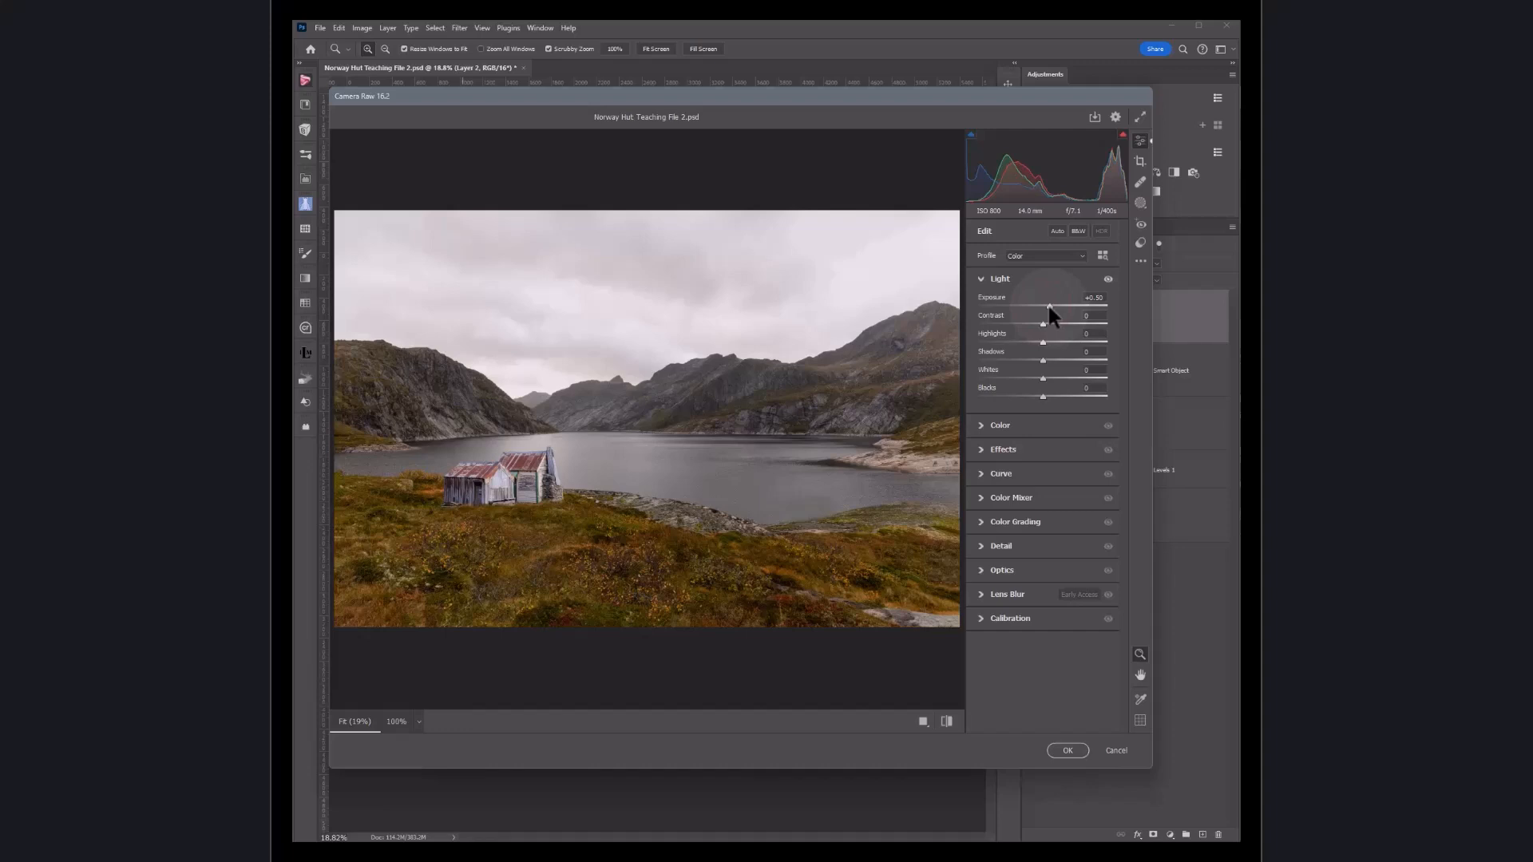
{"action": "double_click", "coordinate": [1047, 305]}
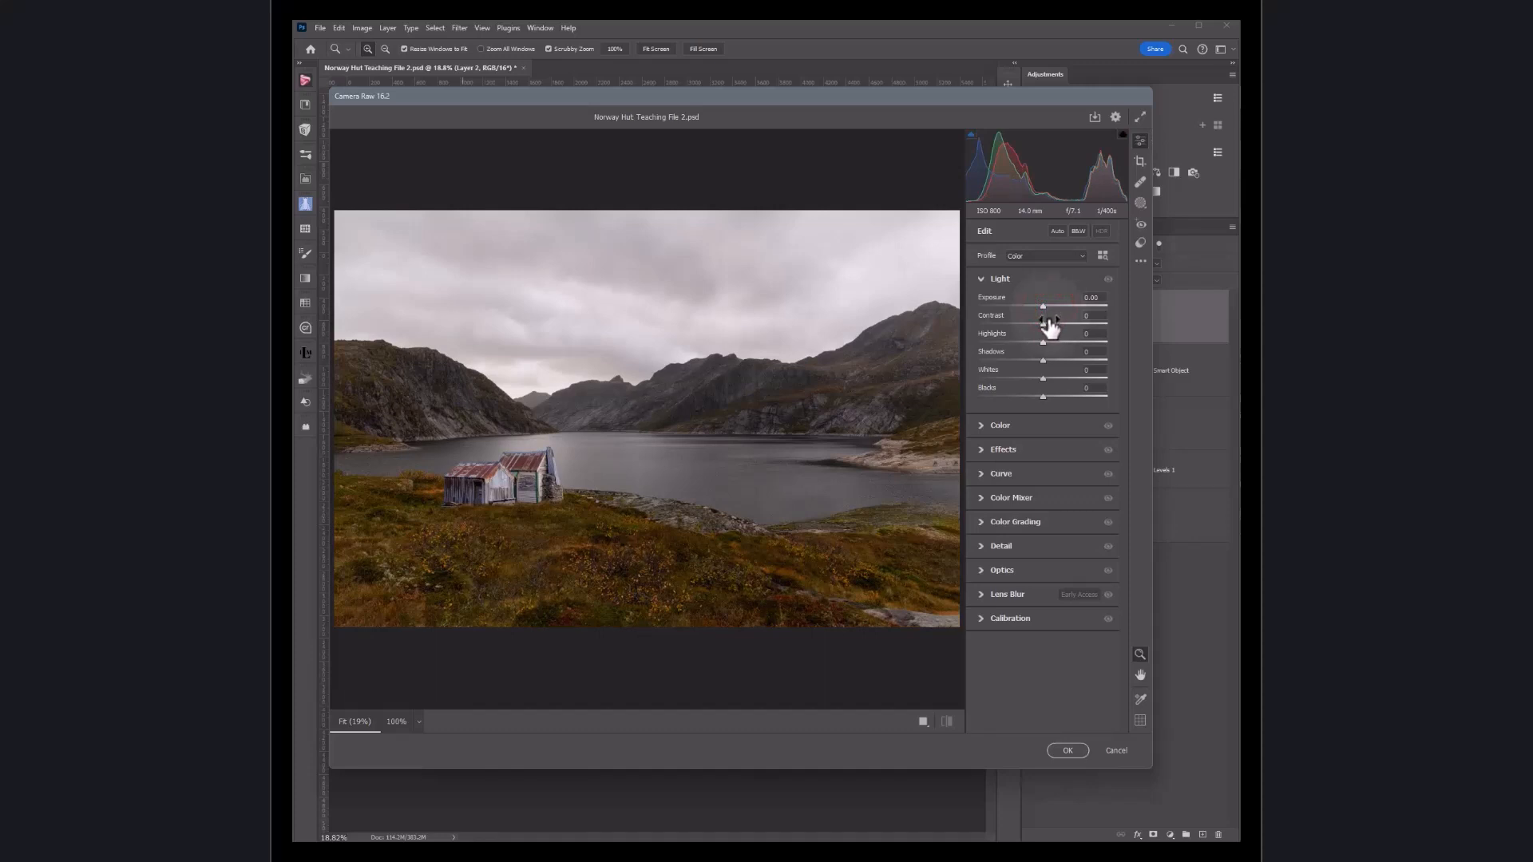
{"action": "mouse_move", "coordinate": [1042, 325]}
{"action": "left_mouse_down"}
{"action": "mouse_move", "coordinate": [1061, 328]}
{"action": "mouse_move", "coordinate": [1021, 322]}
{"action": "mouse_move", "coordinate": [1039, 321]}
{"action": "left_mouse_up"}
{"action": "double_click", "coordinate": [1041, 325]}
Step: In Light, set Highlights to +29, Shadows to +21 and Blacks to +2, then collapse the Light section
{"action": "mouse_move", "coordinate": [1042, 343]}
{"action": "left_mouse_down"}
{"action": "mouse_move", "coordinate": [1062, 342]}
{"action": "mouse_move", "coordinate": [1043, 356]}
{"action": "mouse_move", "coordinate": [1056, 356]}
{"action": "left_mouse_up"}
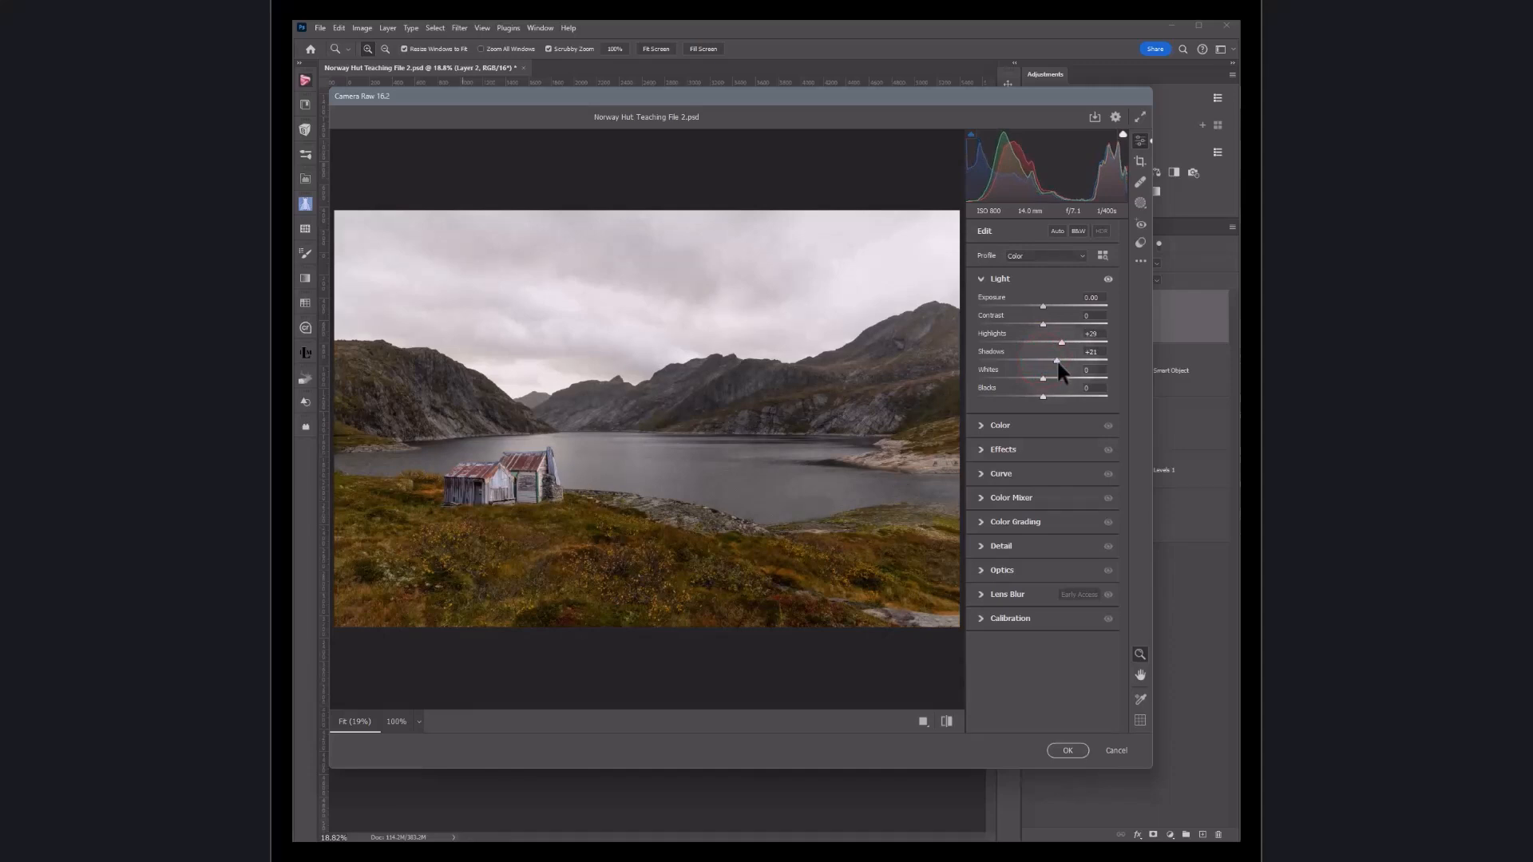
{"action": "left_click_drag", "start_coordinate": [1042, 378], "coordinate": [1044, 378]}
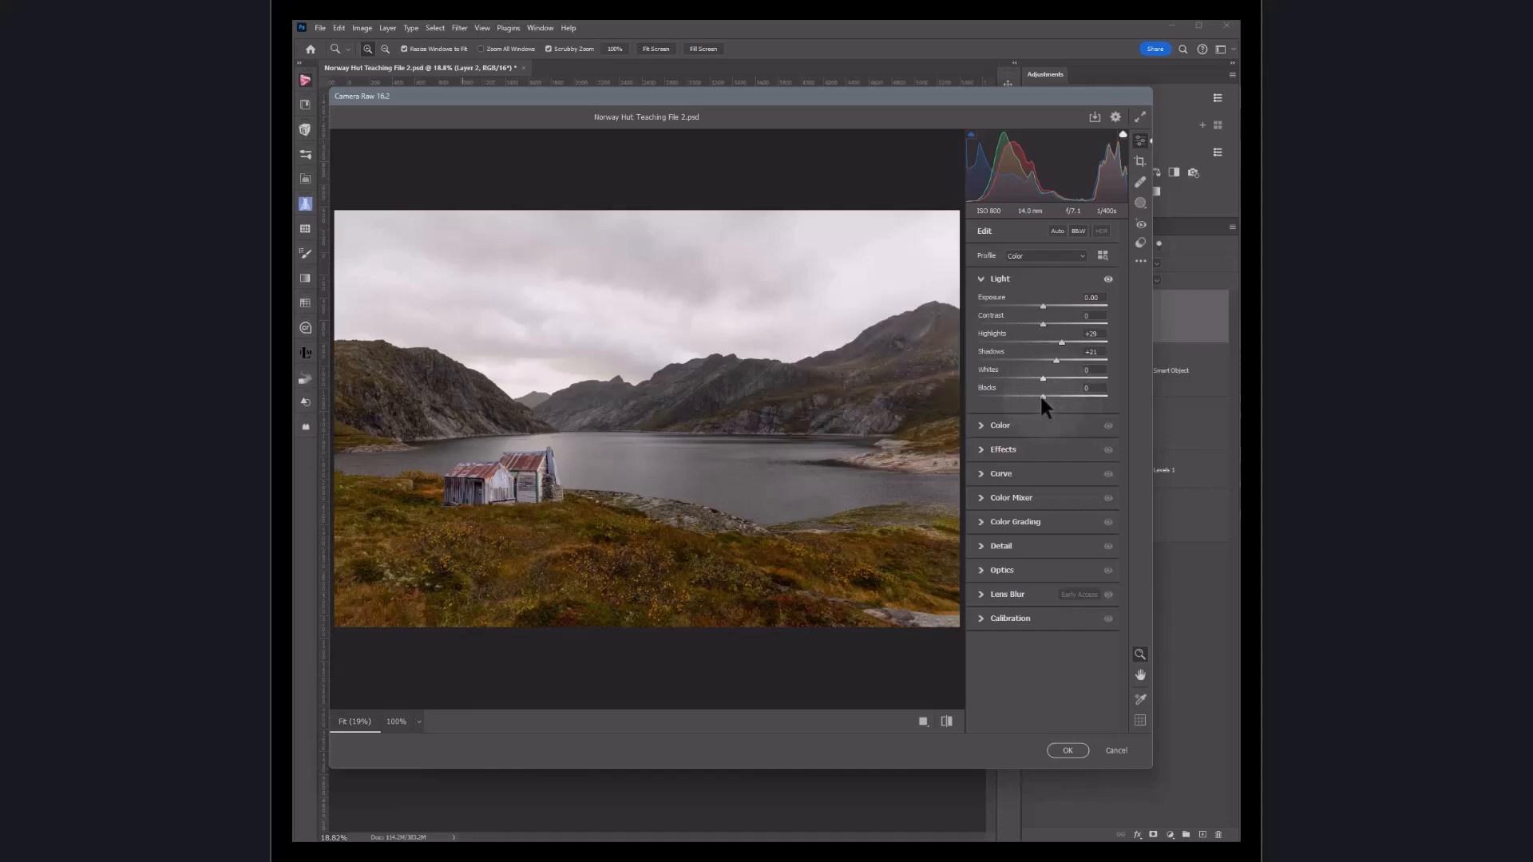
{"action": "left_click_drag", "start_coordinate": [1042, 395], "coordinate": [1039, 397]}
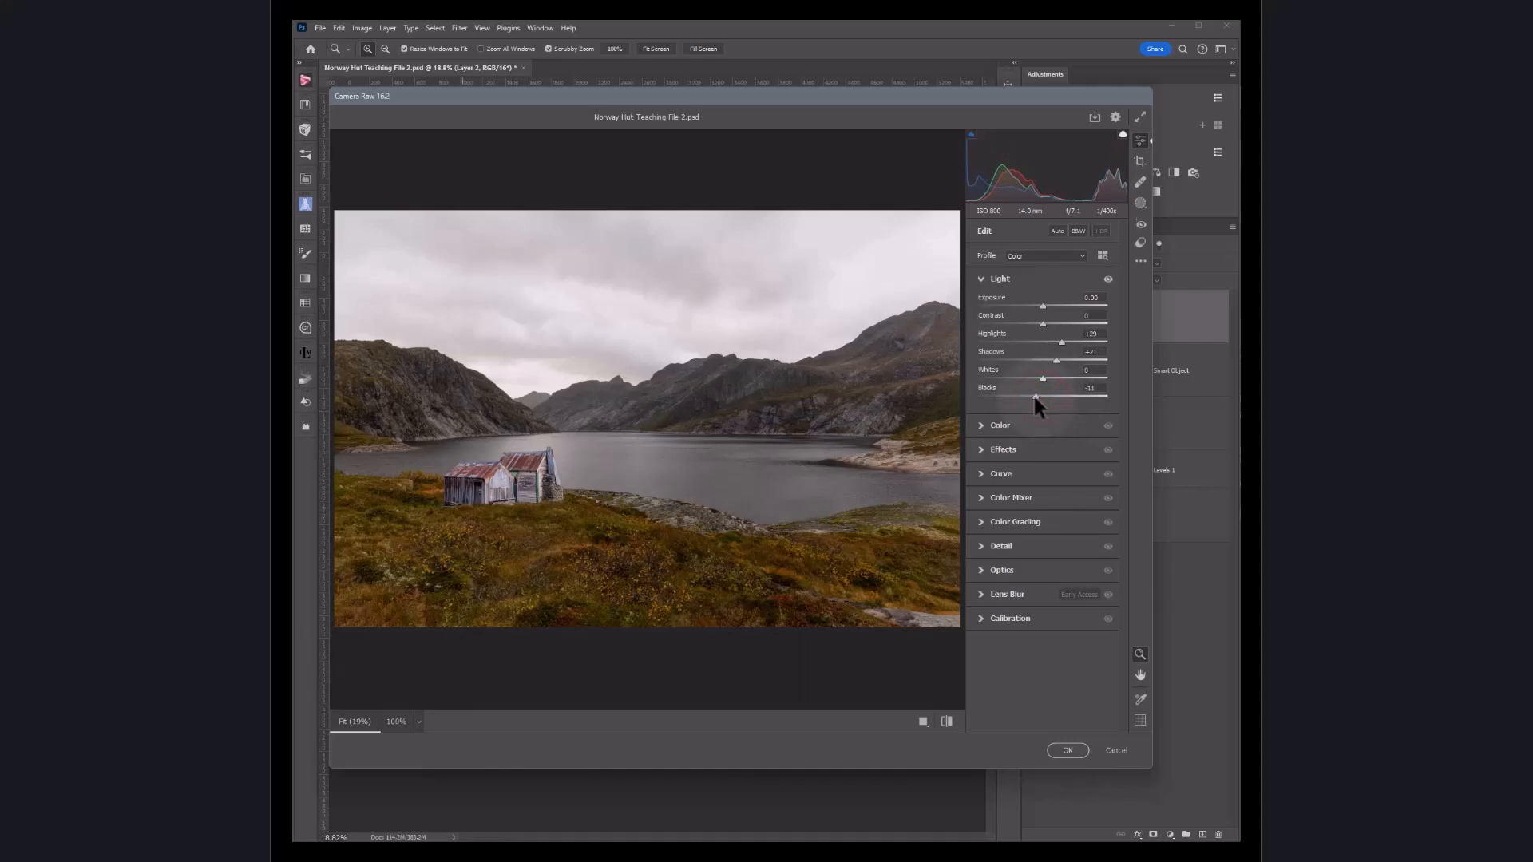
{"action": "left_click_drag", "start_coordinate": [1031, 398], "coordinate": [1043, 396]}
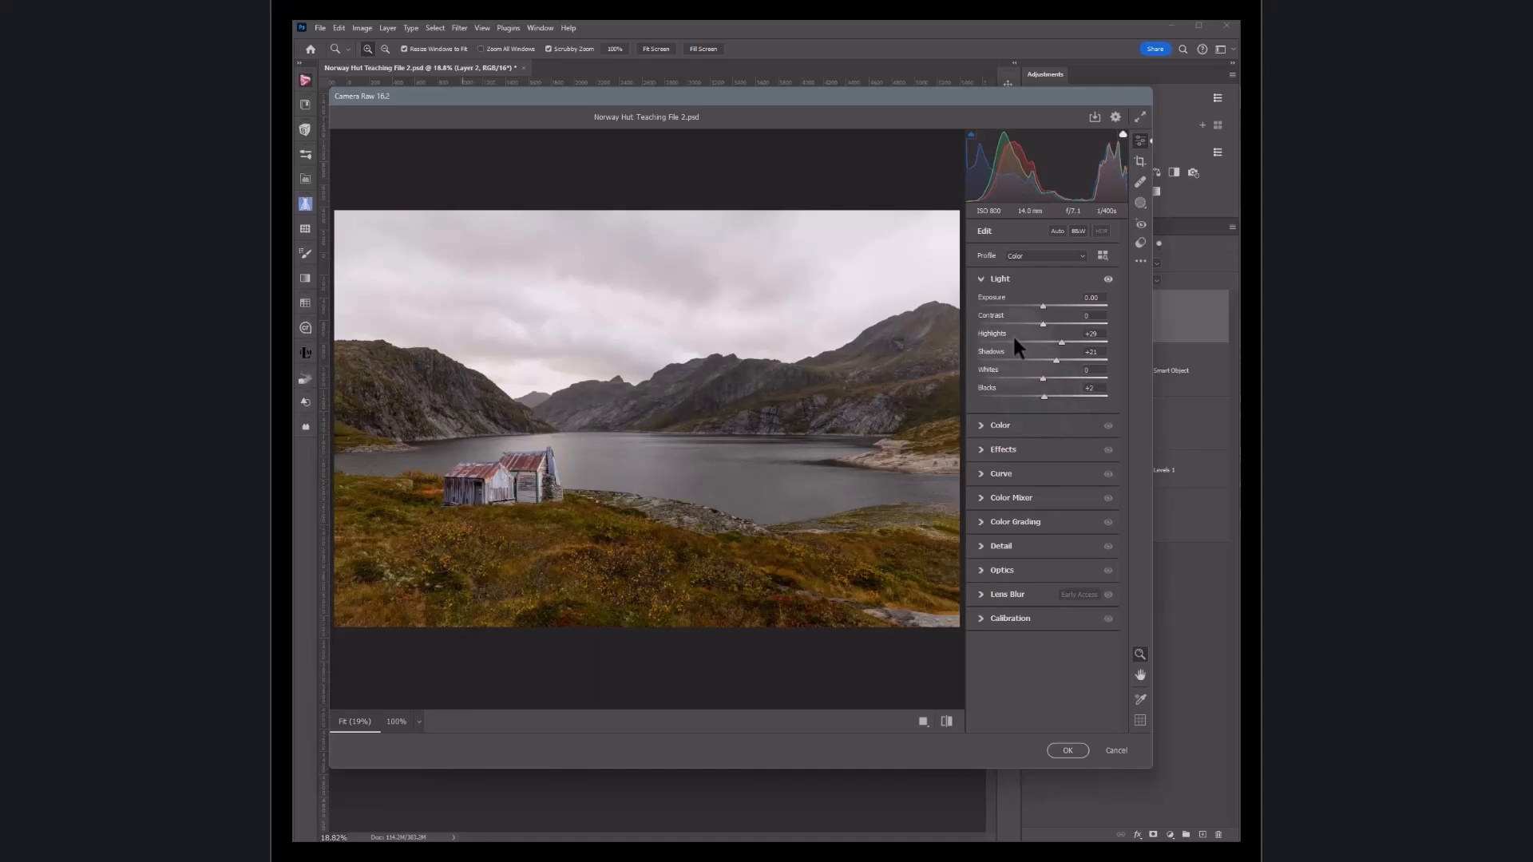
{"action": "left_click", "coordinate": [981, 279]}
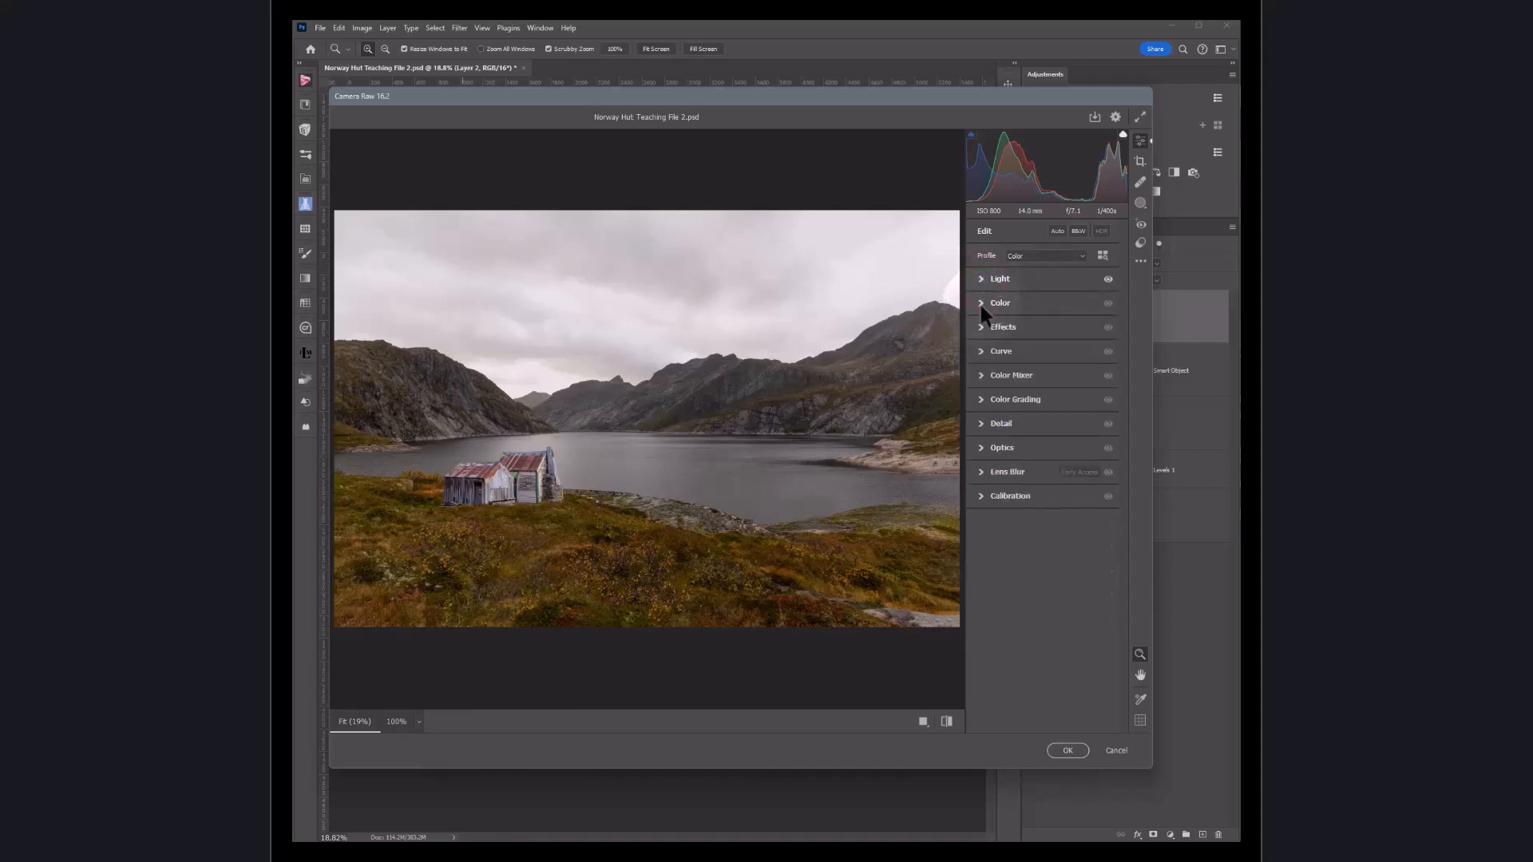
Step: In Color, try shifting Temperature and Tint, resetting each back to zero
{"action": "left_click", "coordinate": [981, 306]}
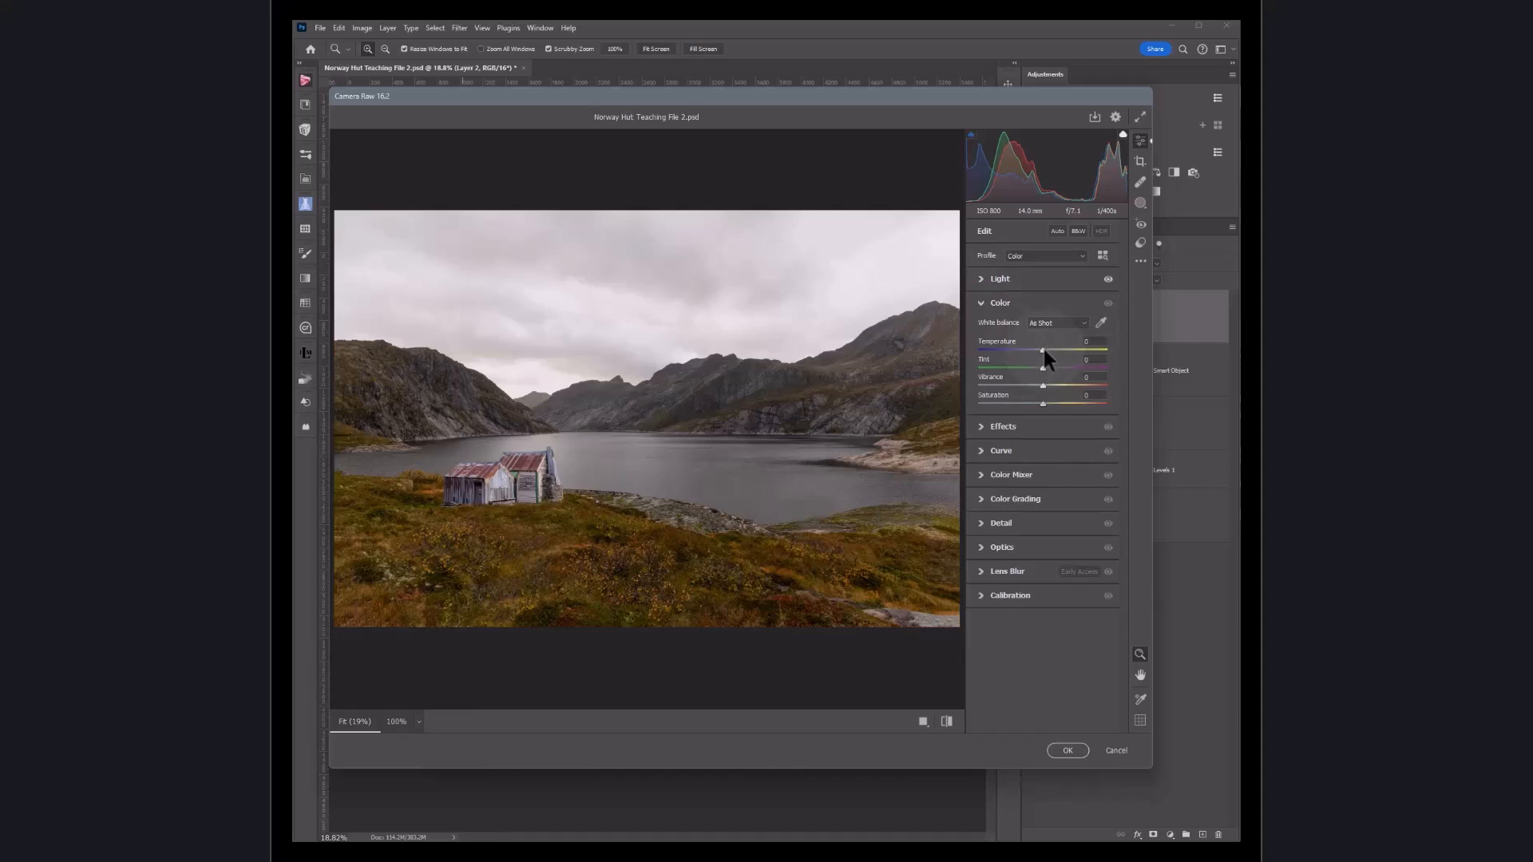
{"action": "left_click_drag", "start_coordinate": [1043, 350], "coordinate": [1032, 348]}
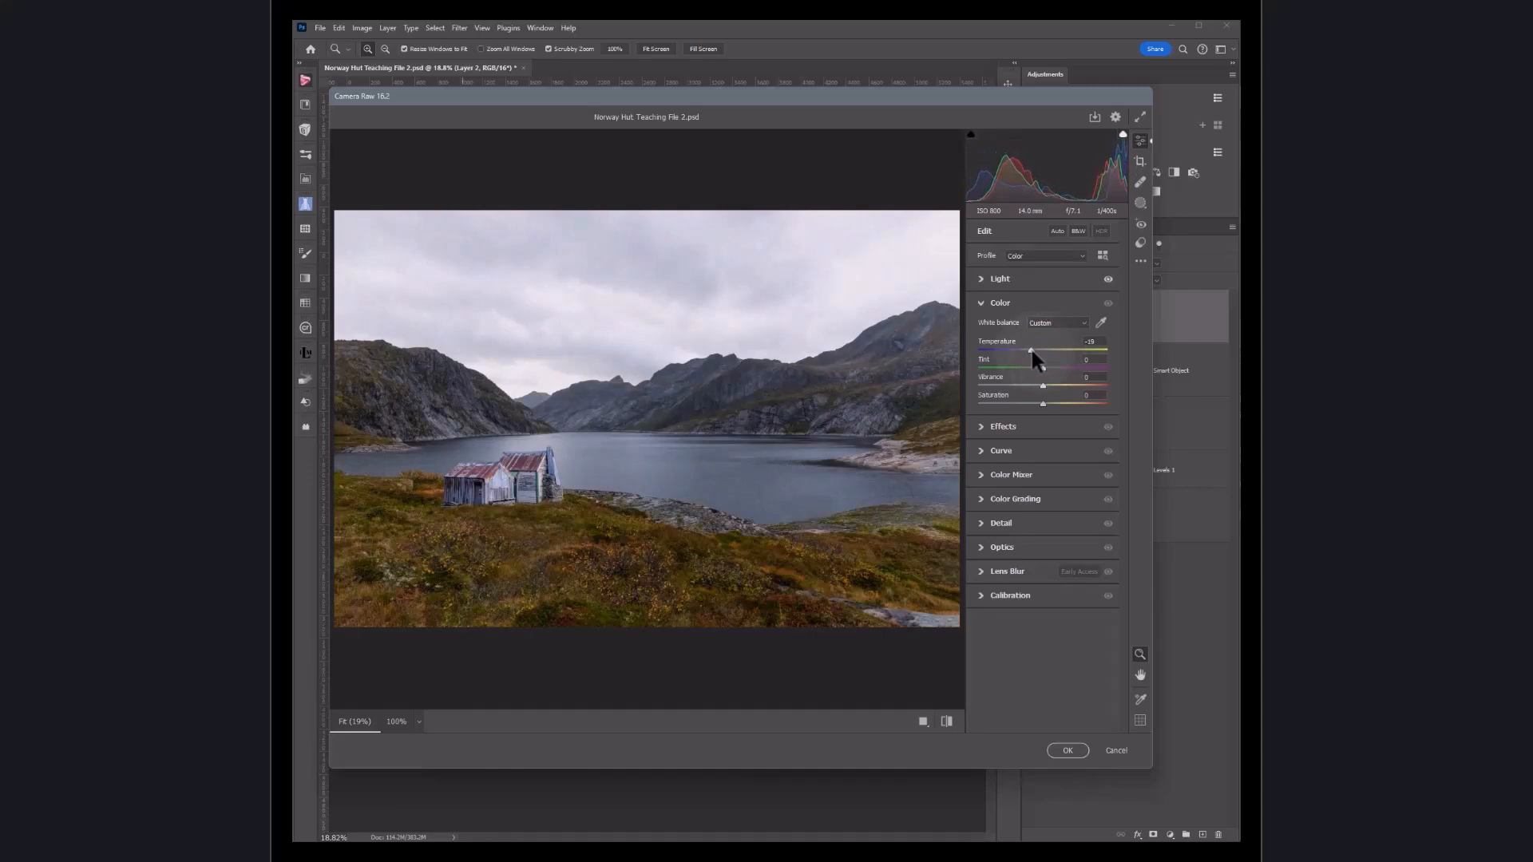
{"action": "double_click", "coordinate": [1031, 350]}
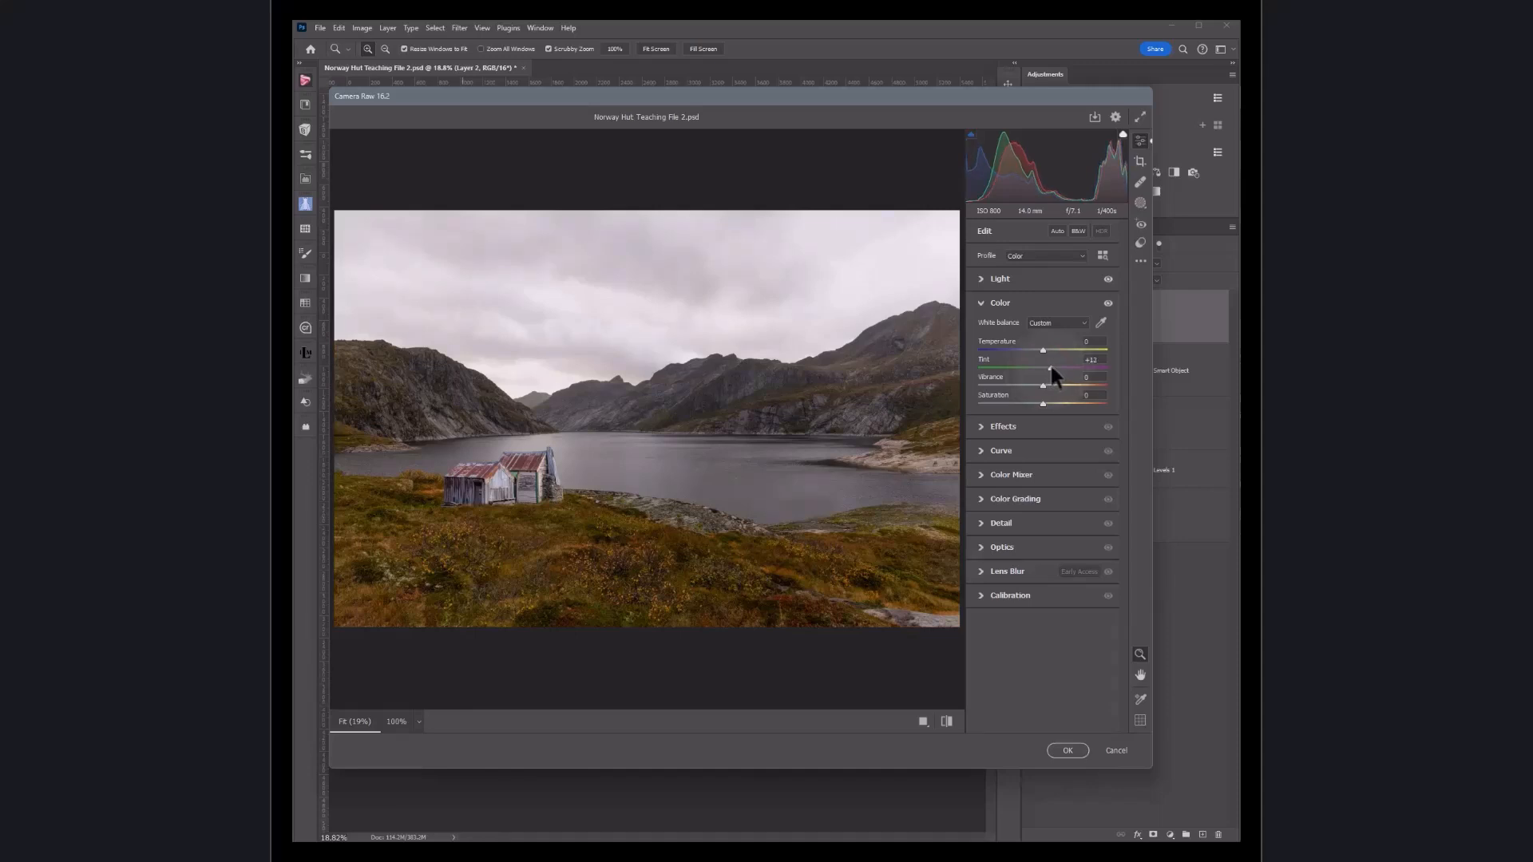
{"action": "left_click_drag", "start_coordinate": [1050, 367], "coordinate": [1034, 367]}
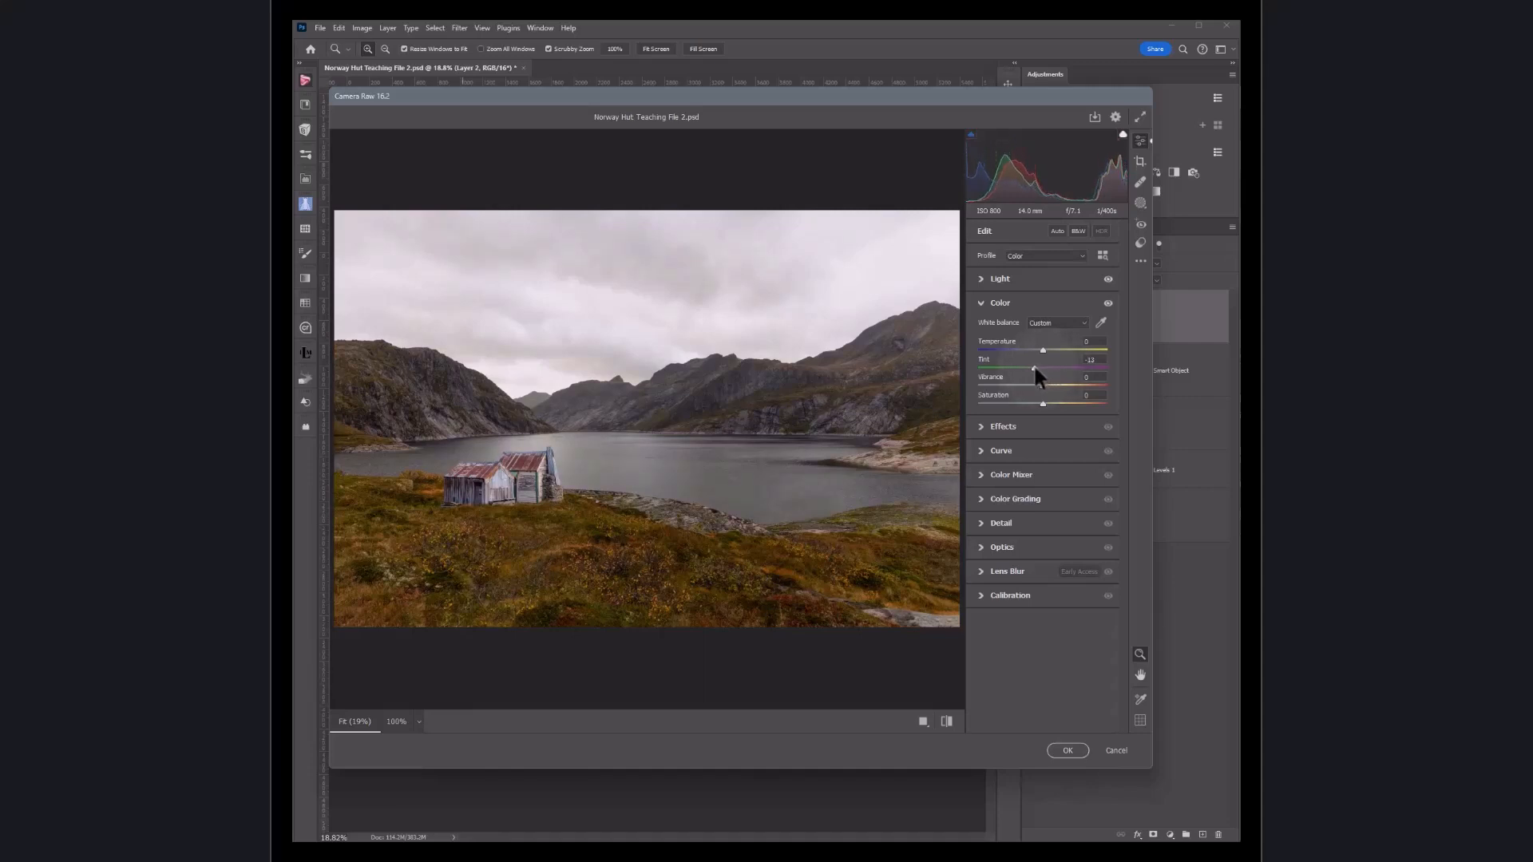
{"action": "double_click", "coordinate": [1032, 364]}
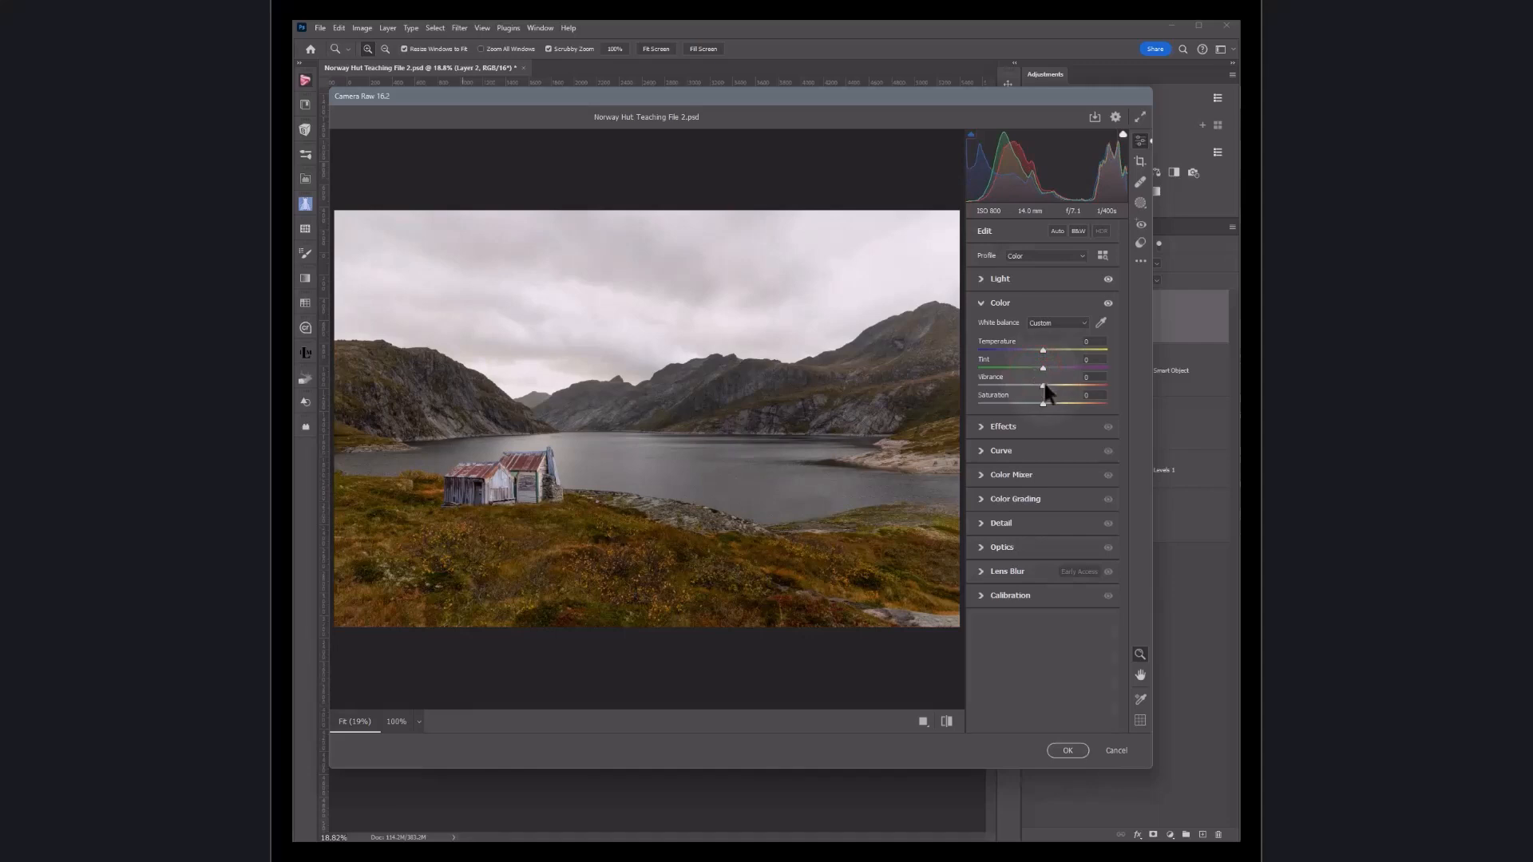
Step: Try raising Vibrance and Saturation, reset both to zero and collapse the Color section
{"action": "left_click_drag", "start_coordinate": [1042, 385], "coordinate": [1052, 383]}
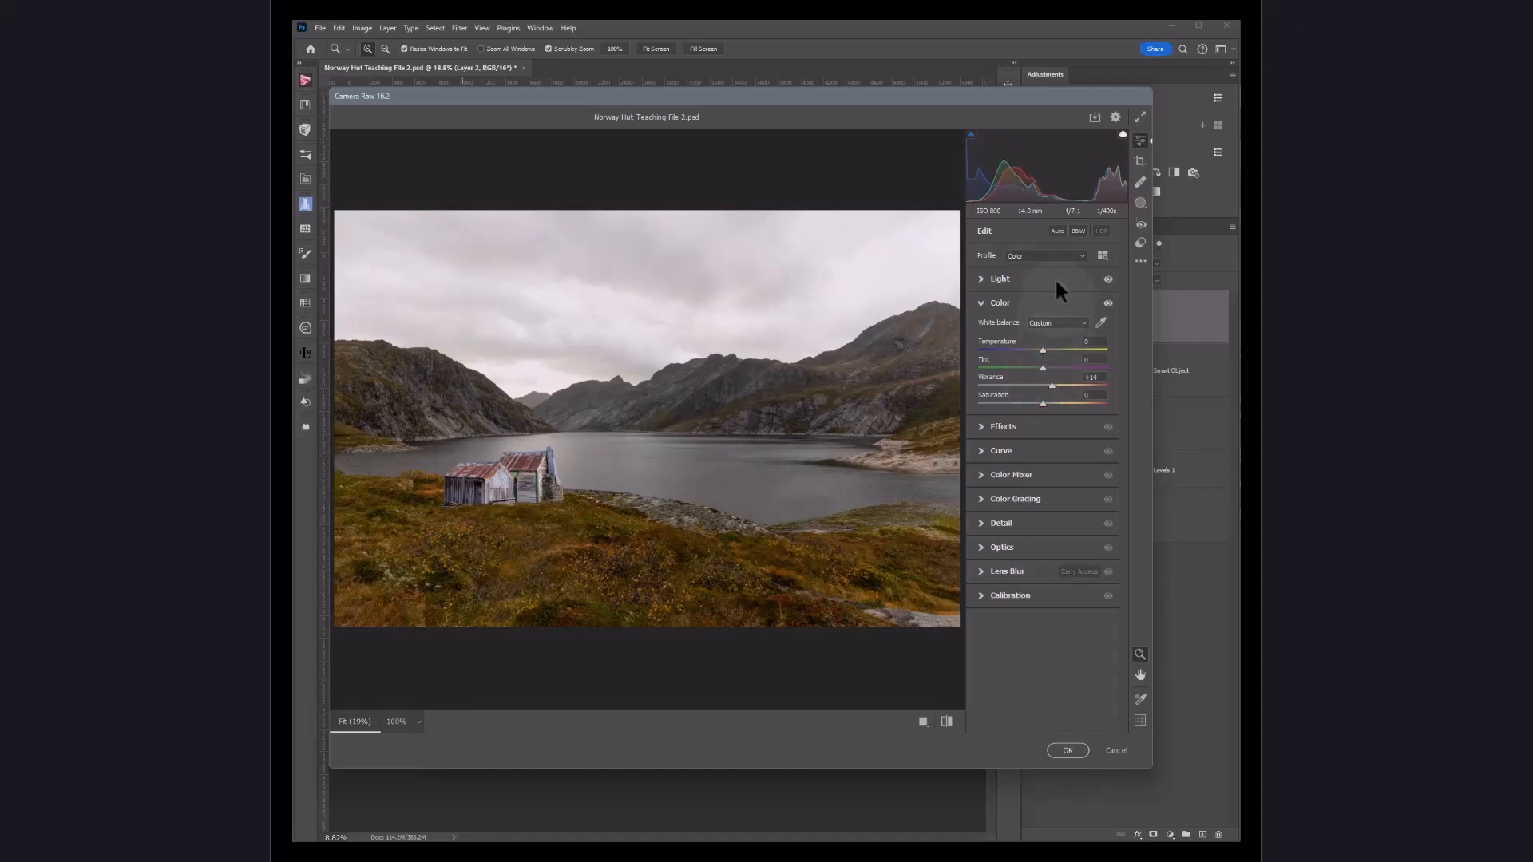
{"action": "double_click", "coordinate": [1050, 386]}
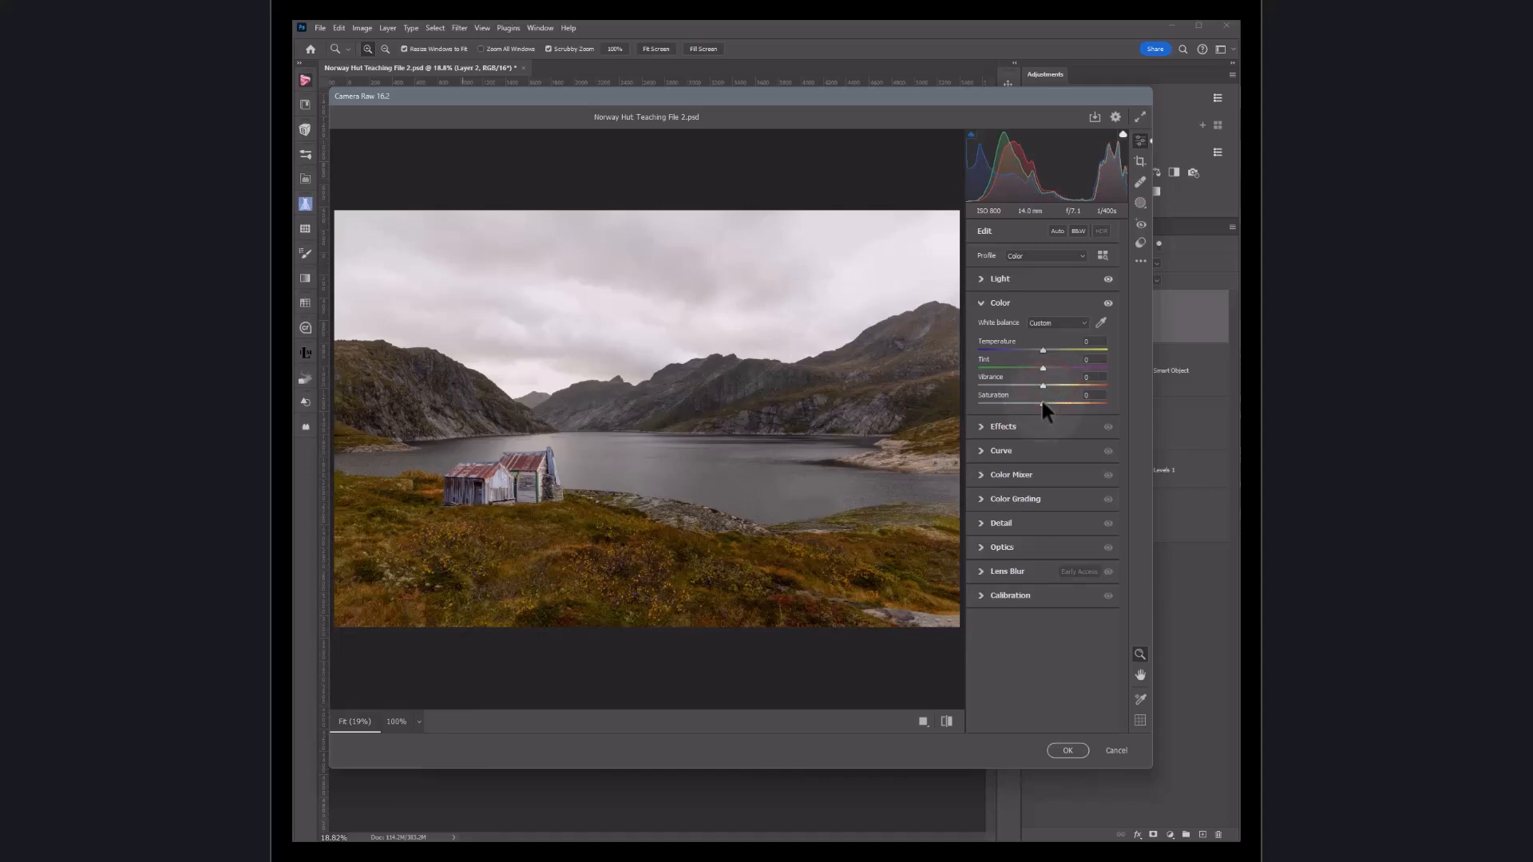
{"action": "mouse_move", "coordinate": [1042, 403]}
{"action": "left_mouse_down"}
{"action": "mouse_move", "coordinate": [1071, 401]}
{"action": "mouse_move", "coordinate": [1044, 403]}
{"action": "left_mouse_up"}
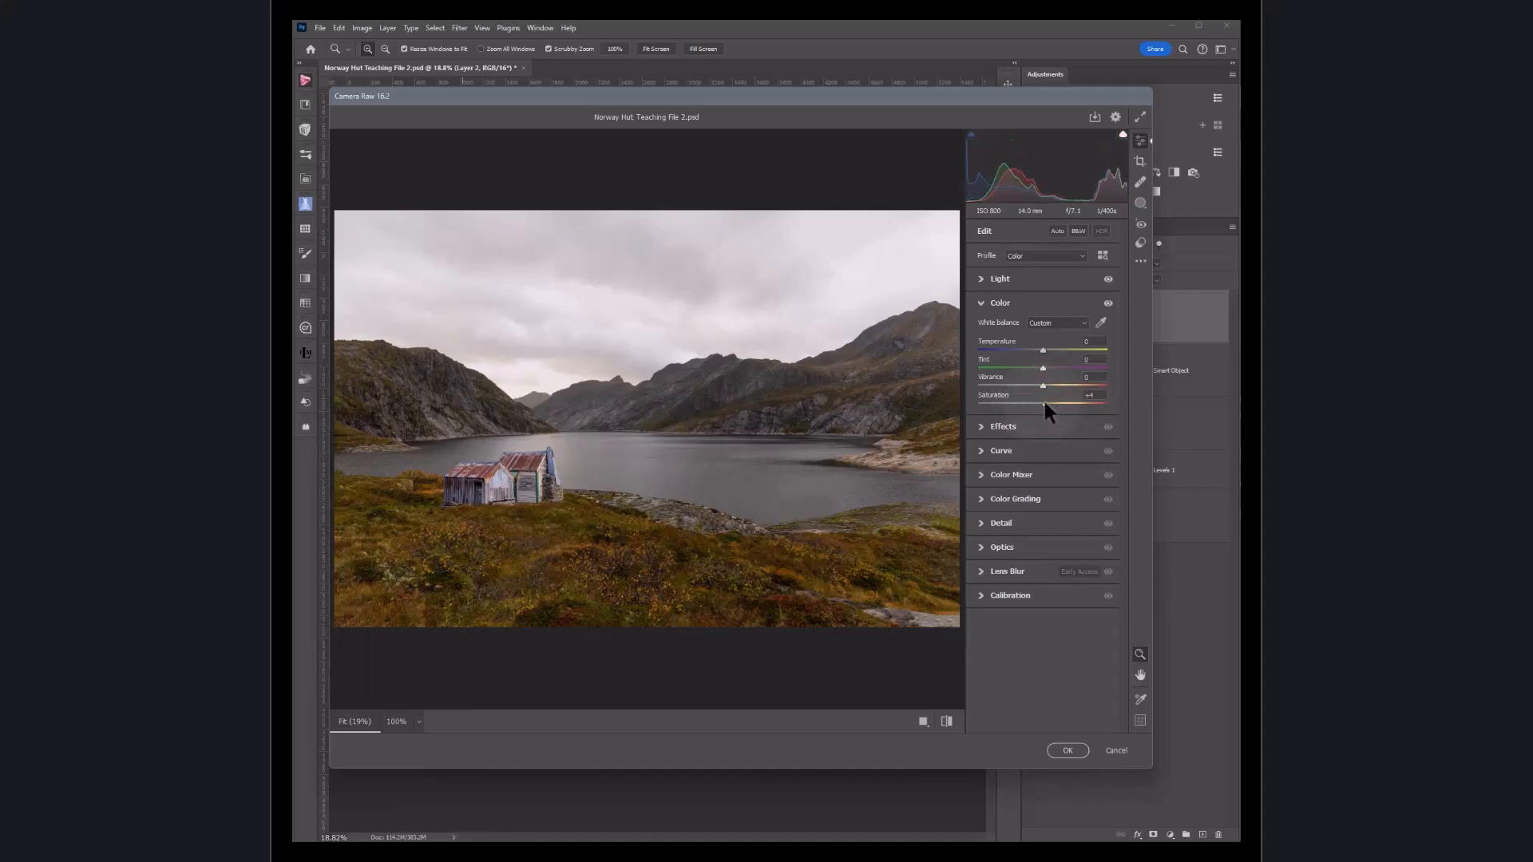
{"action": "double_click", "coordinate": [1043, 403]}
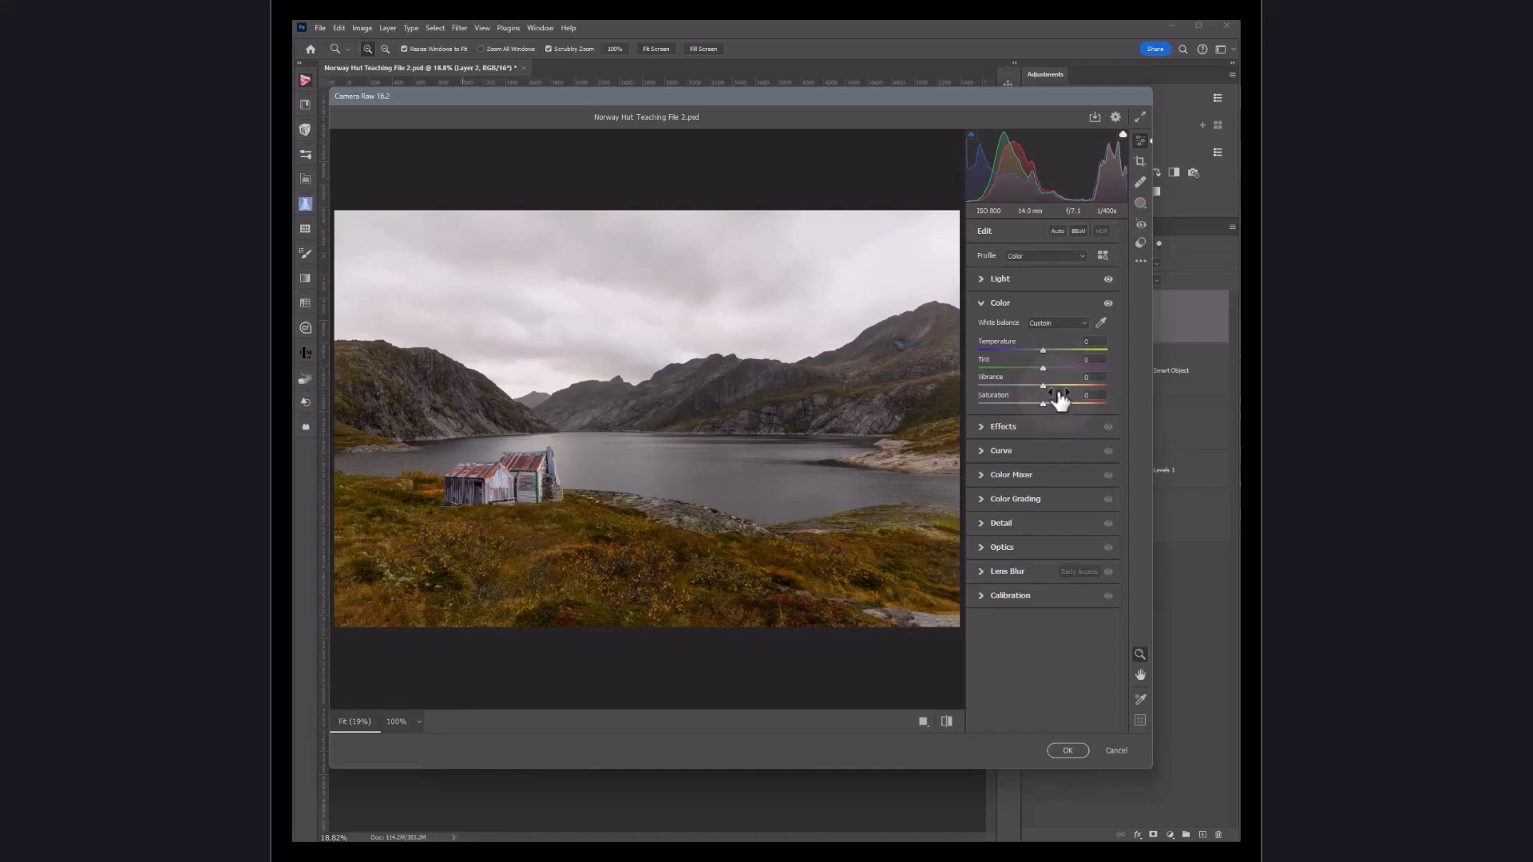
{"action": "left_click", "coordinate": [983, 303]}
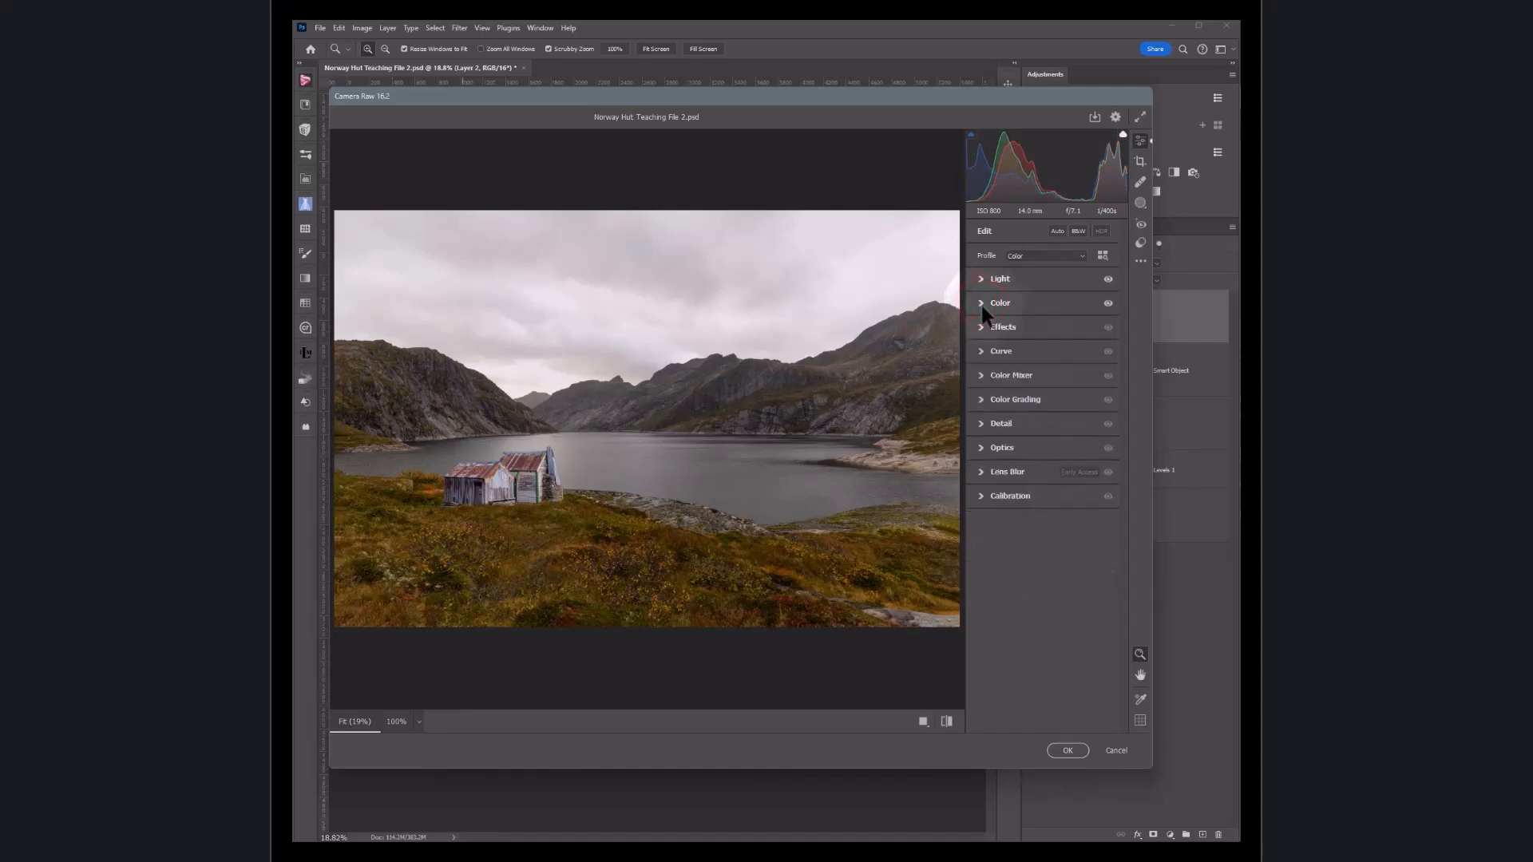
Step: In Curve, try raising the Lights and Shadows sliders, reset both and collapse the Curve section
{"action": "left_click", "coordinate": [981, 352]}
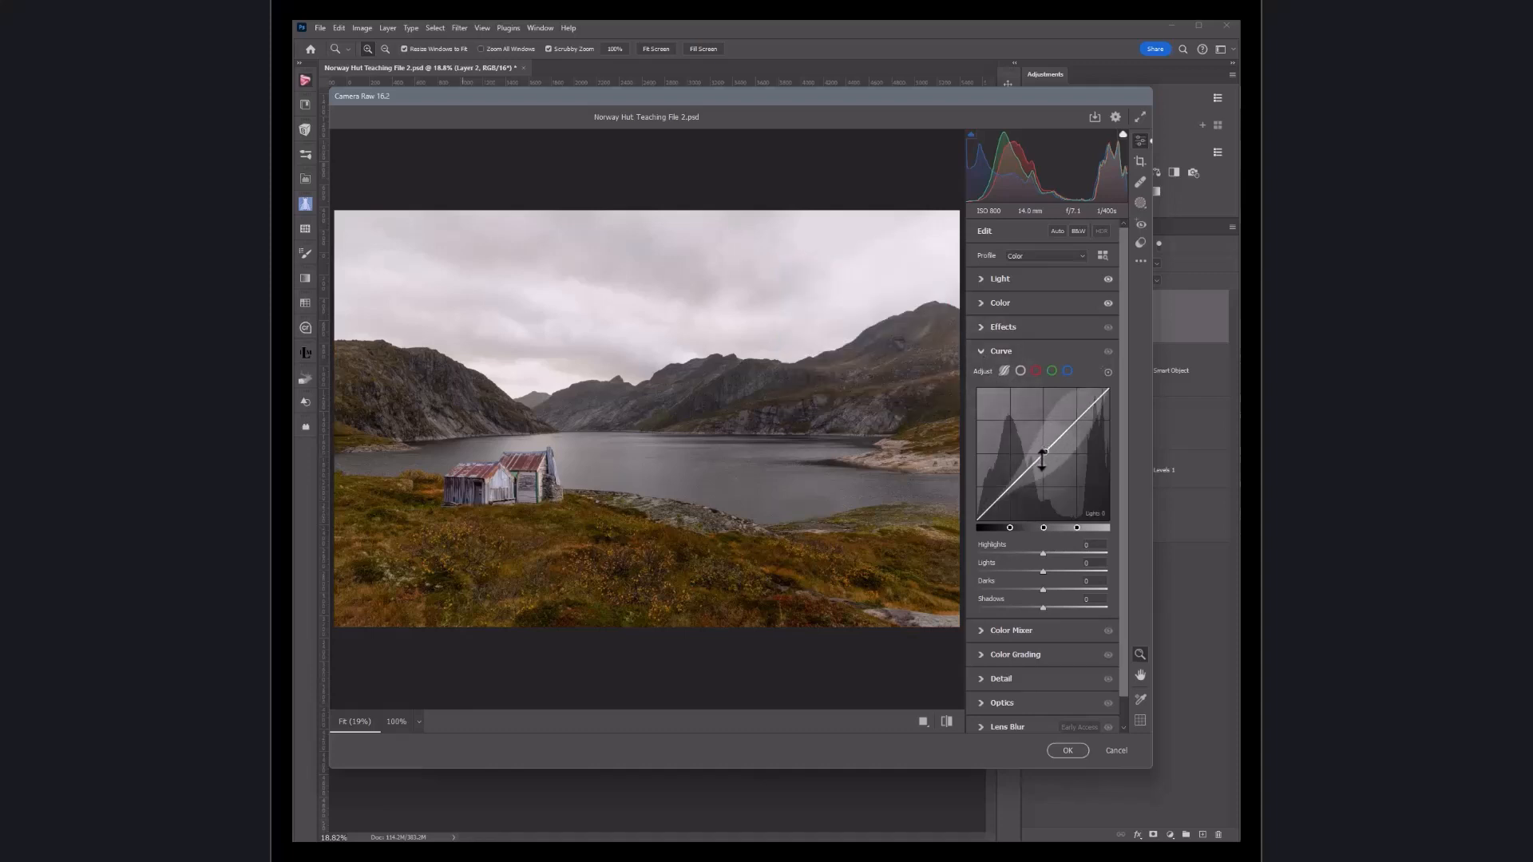
{"action": "left_click_drag", "start_coordinate": [1041, 454], "coordinate": [1030, 455]}
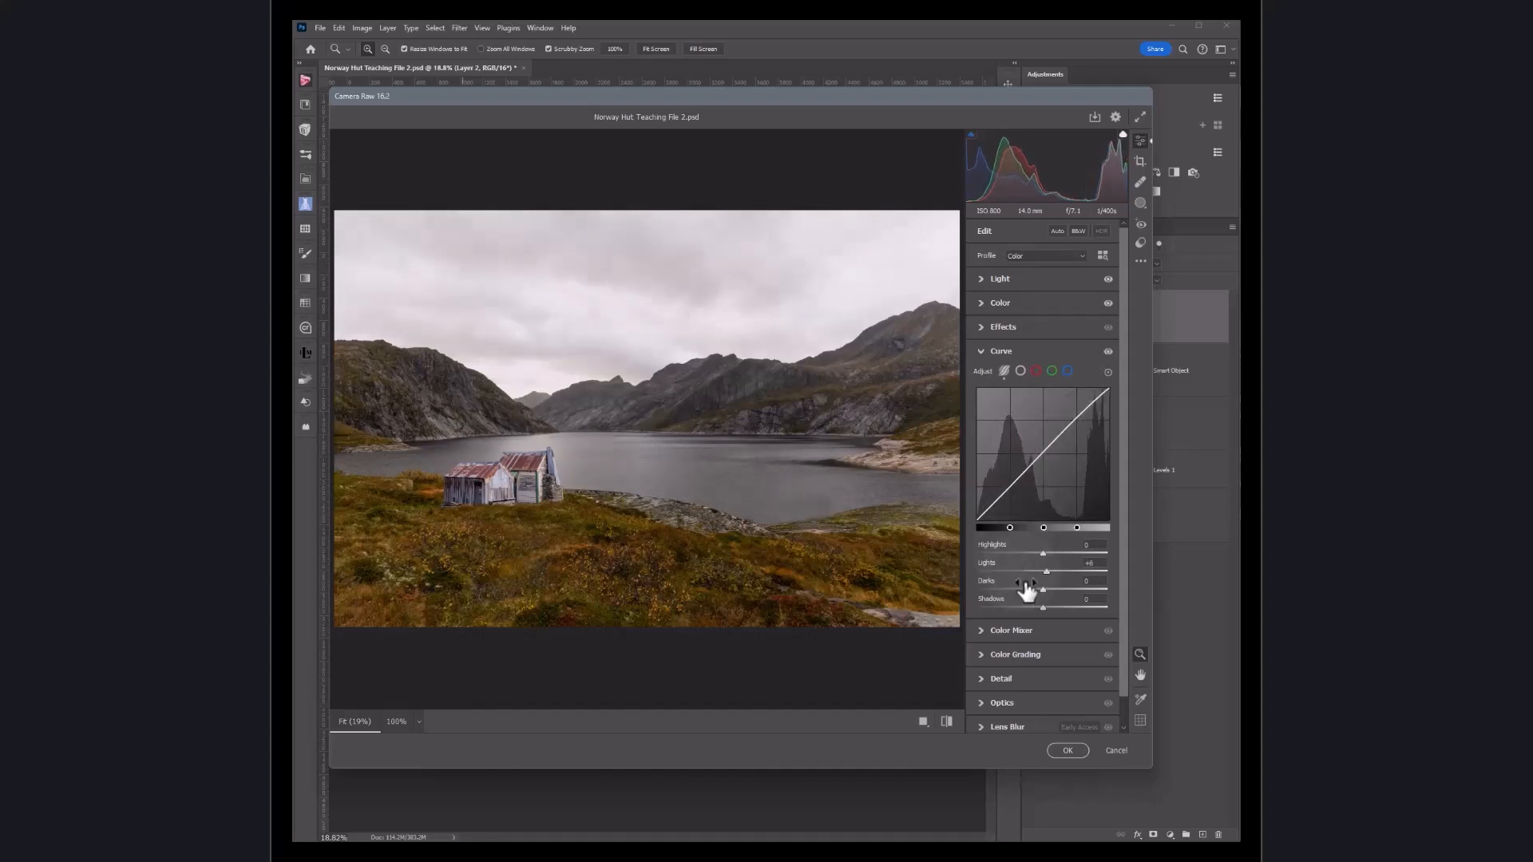
{"action": "left_click_drag", "start_coordinate": [1043, 608], "coordinate": [1068, 609]}
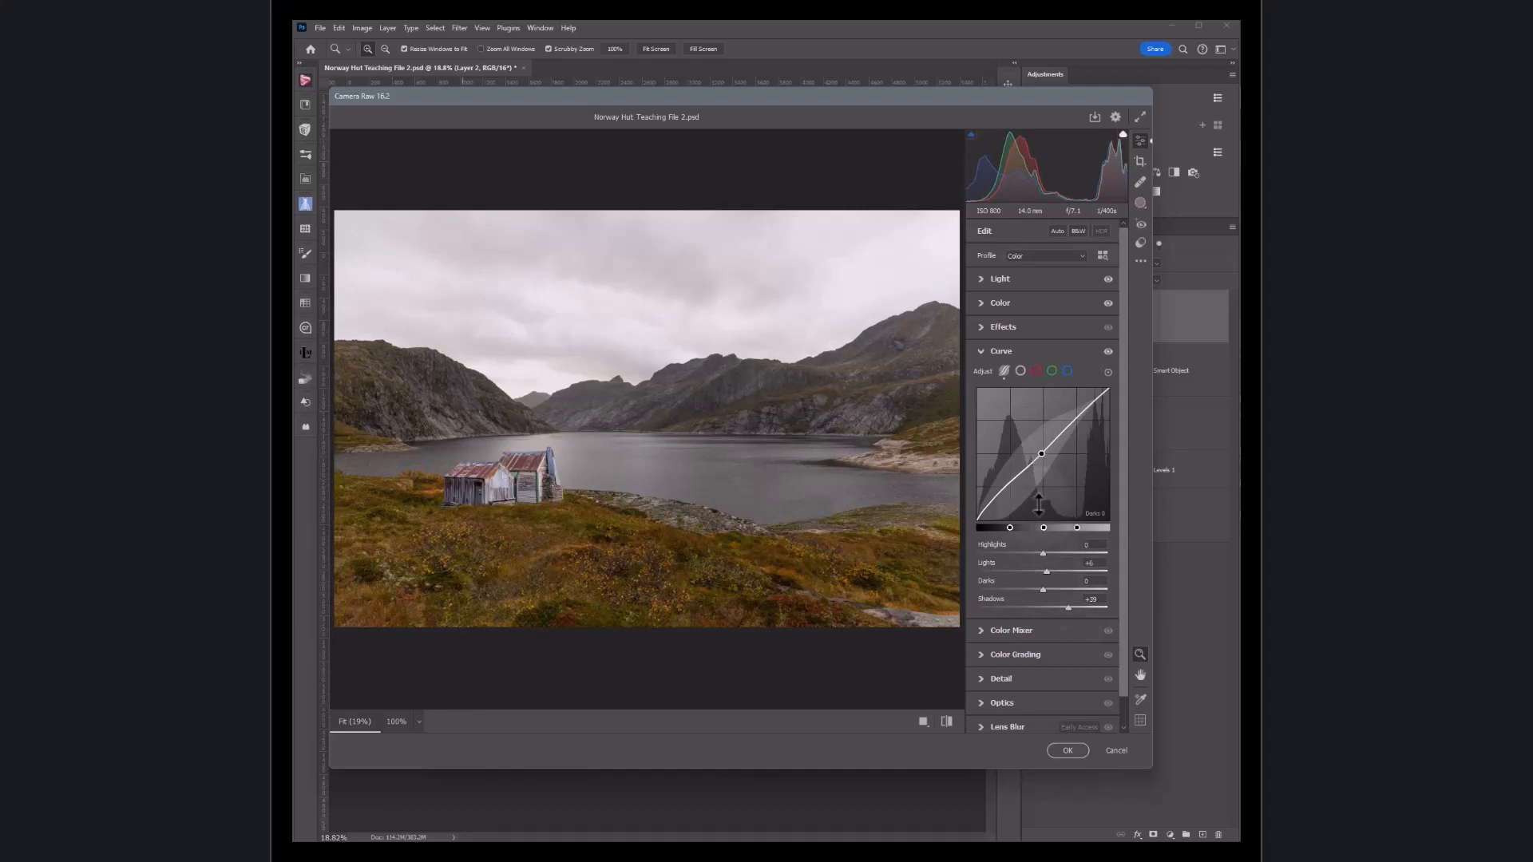
{"action": "double_click", "coordinate": [1046, 570]}
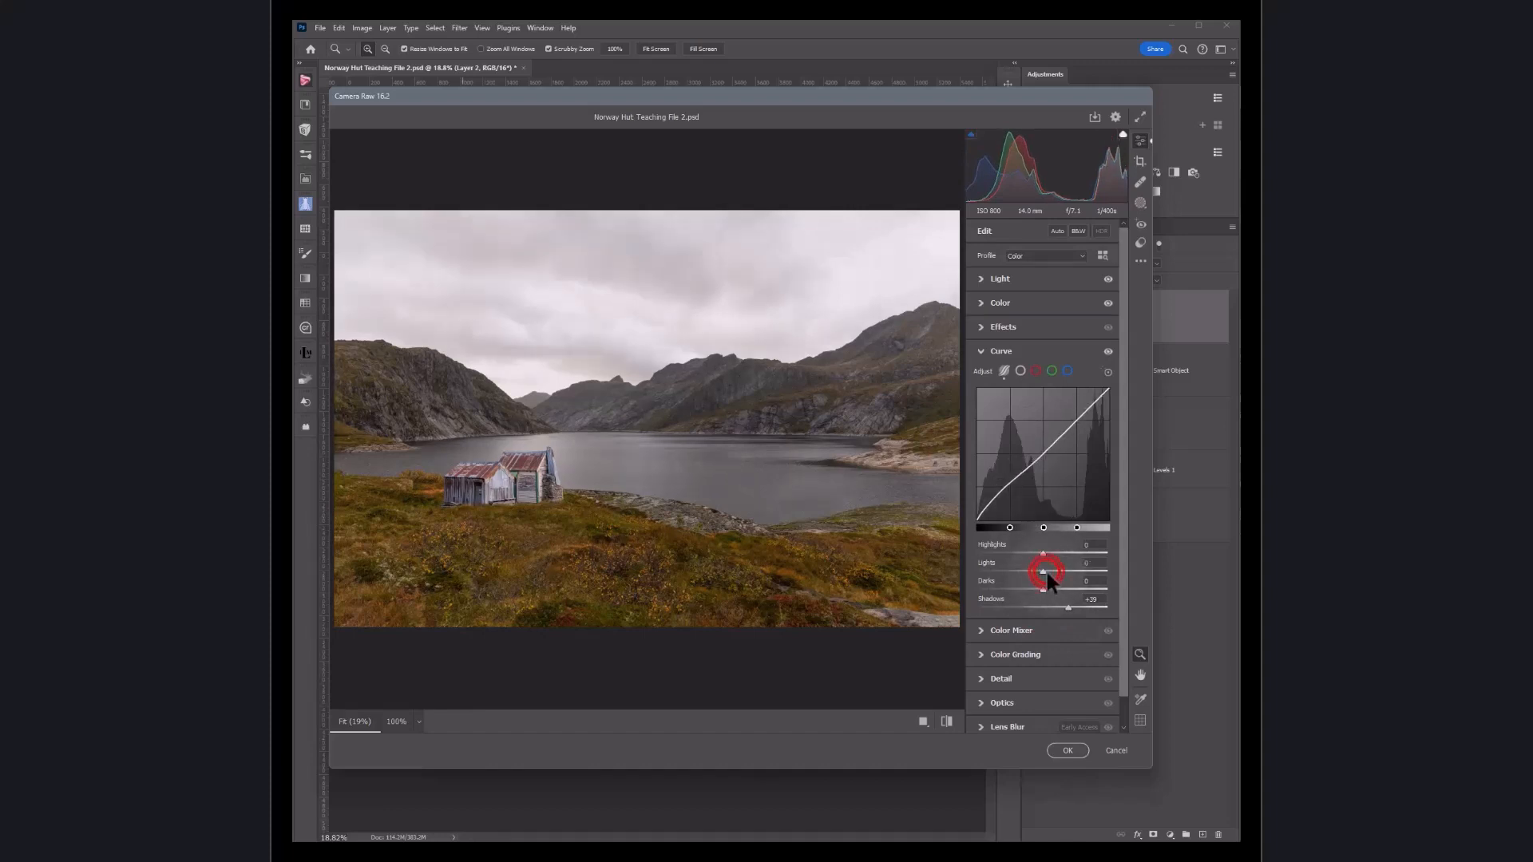
{"action": "double_click", "coordinate": [1067, 608]}
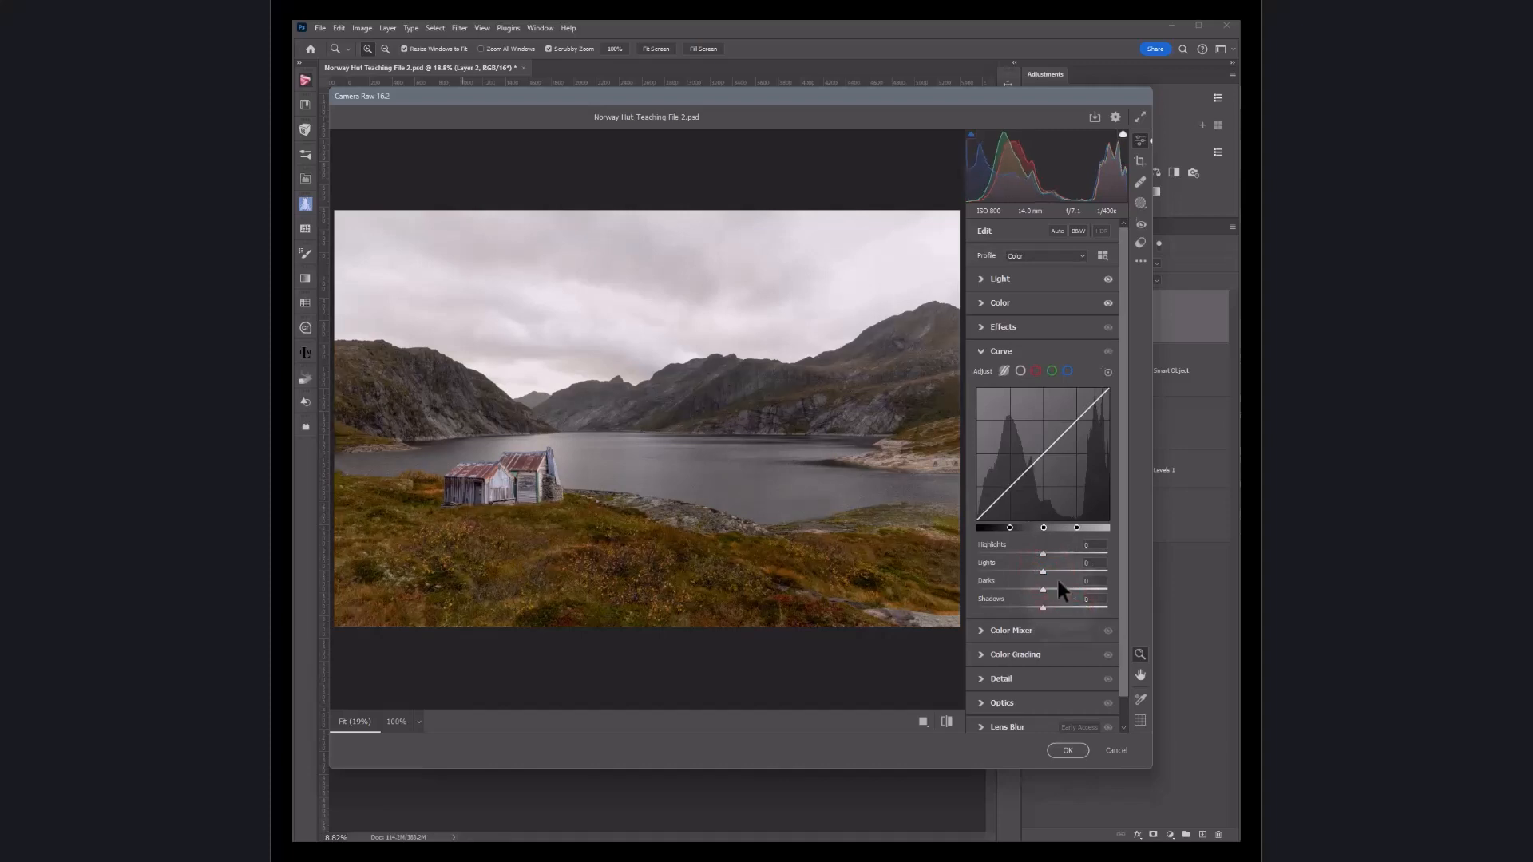
{"action": "left_click", "coordinate": [980, 356]}
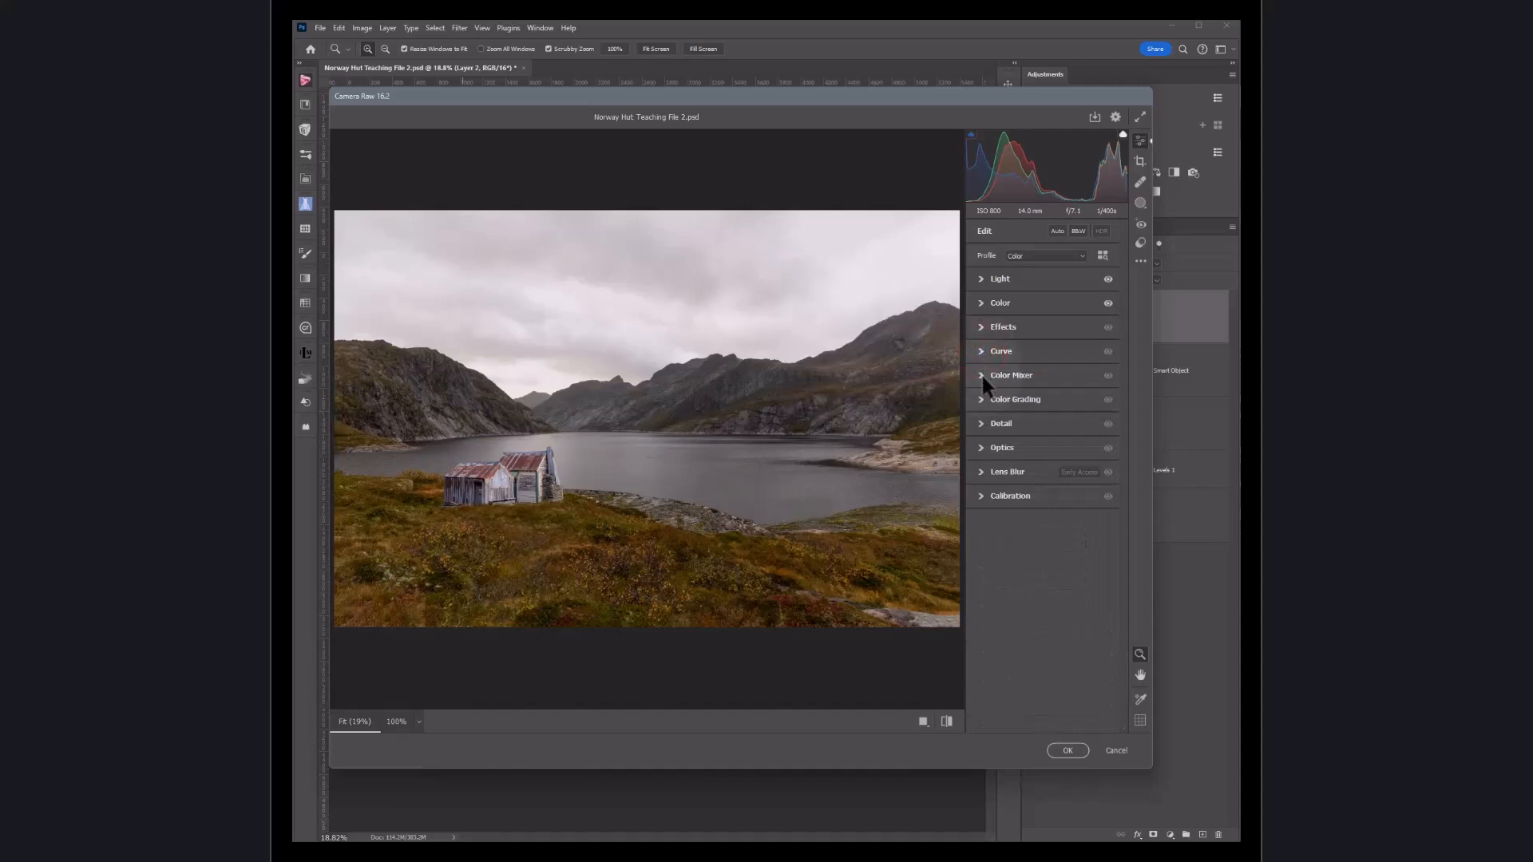
Step: In Color Mixer, try boosting Orange saturation and Yellow luminance, resetting both, then collapse the section
{"action": "left_click", "coordinate": [980, 376]}
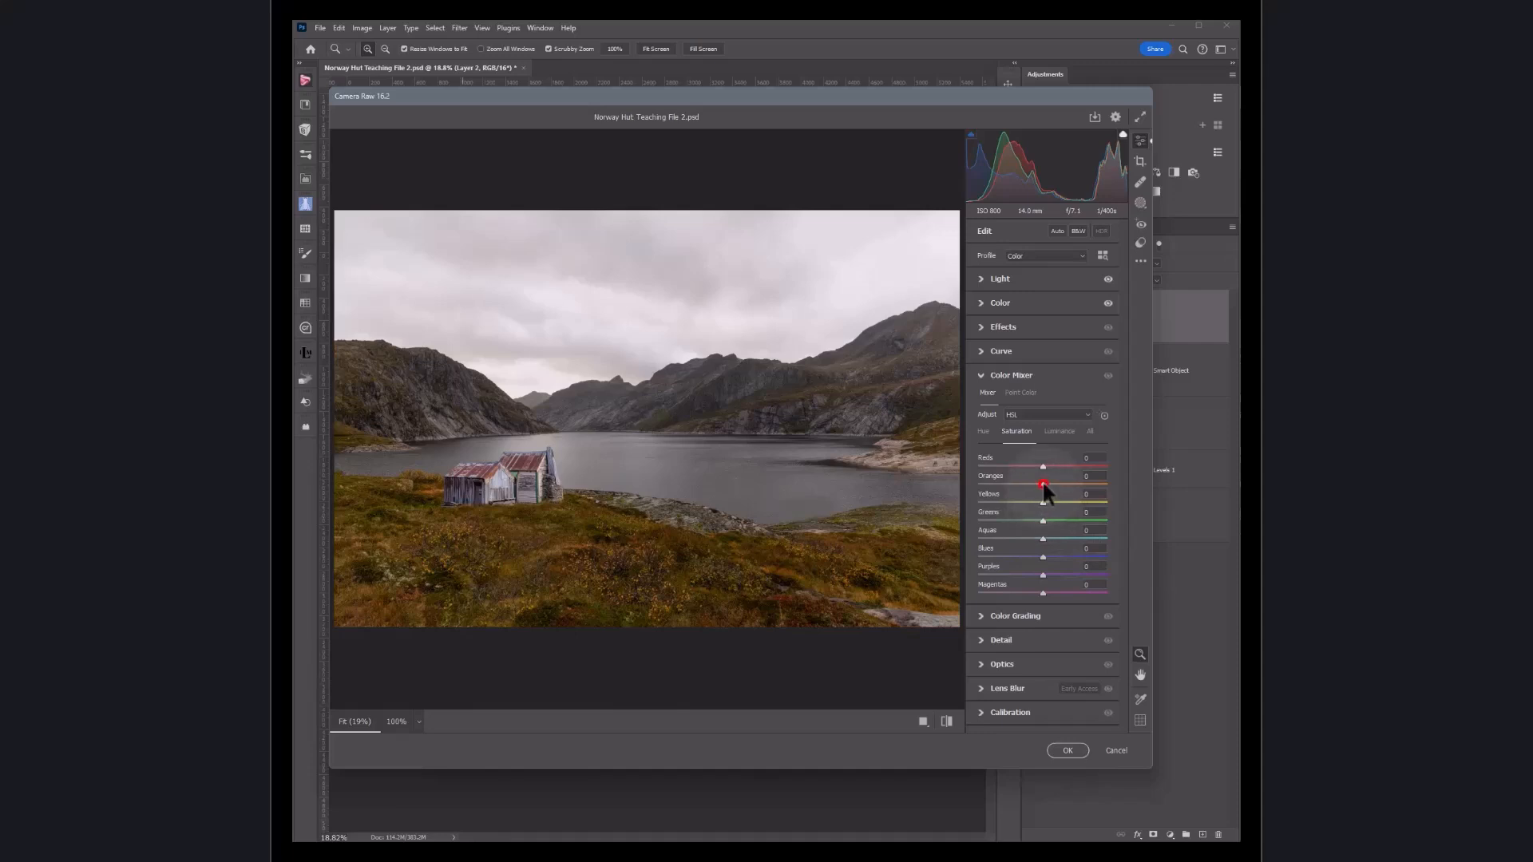
{"action": "left_click_drag", "start_coordinate": [1042, 483], "coordinate": [1070, 484]}
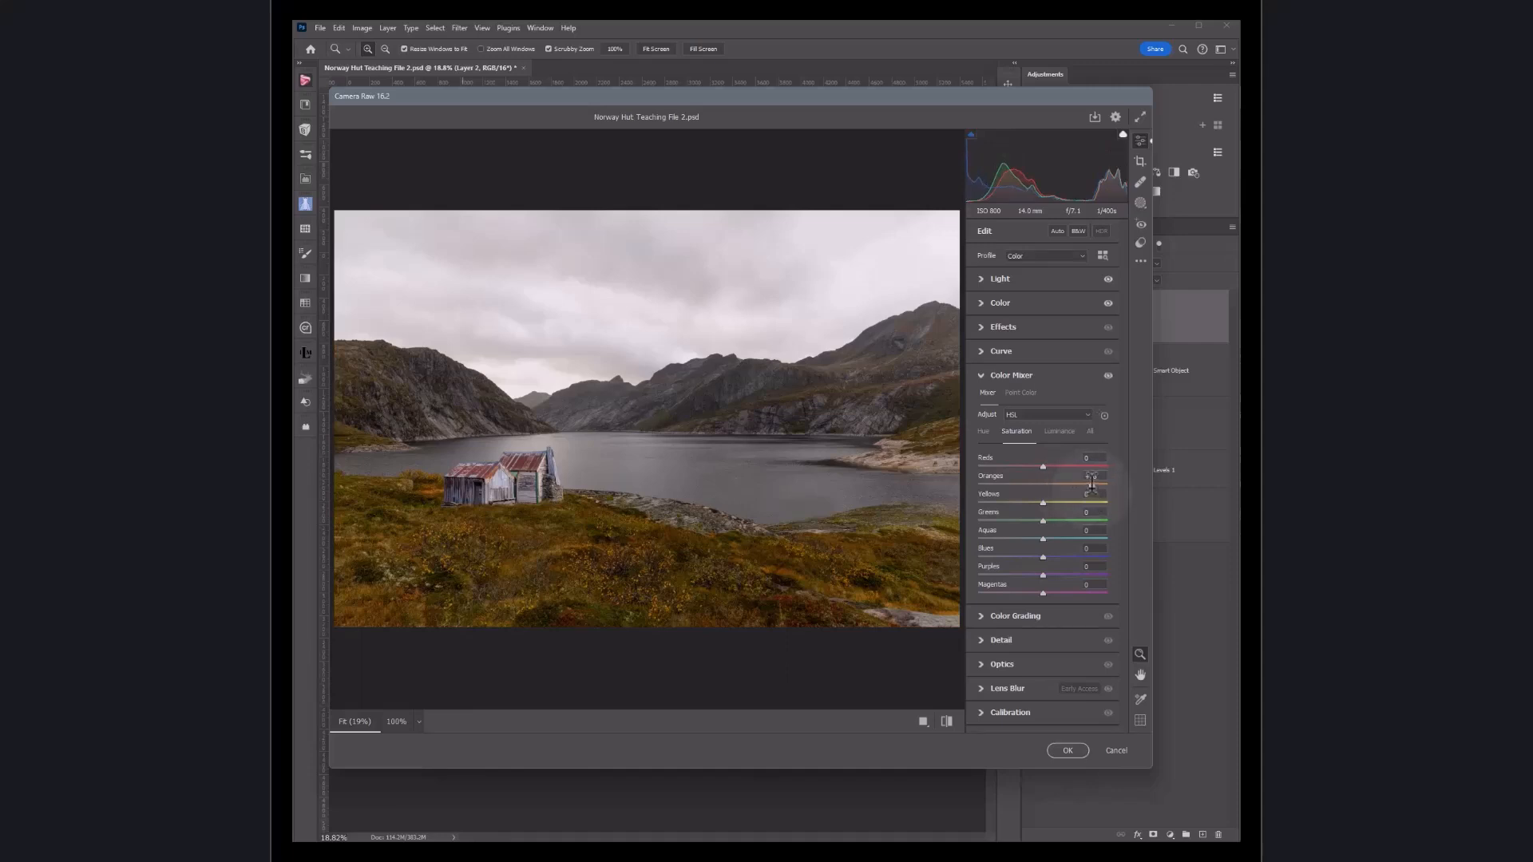
{"action": "double_click", "coordinate": [1091, 483]}
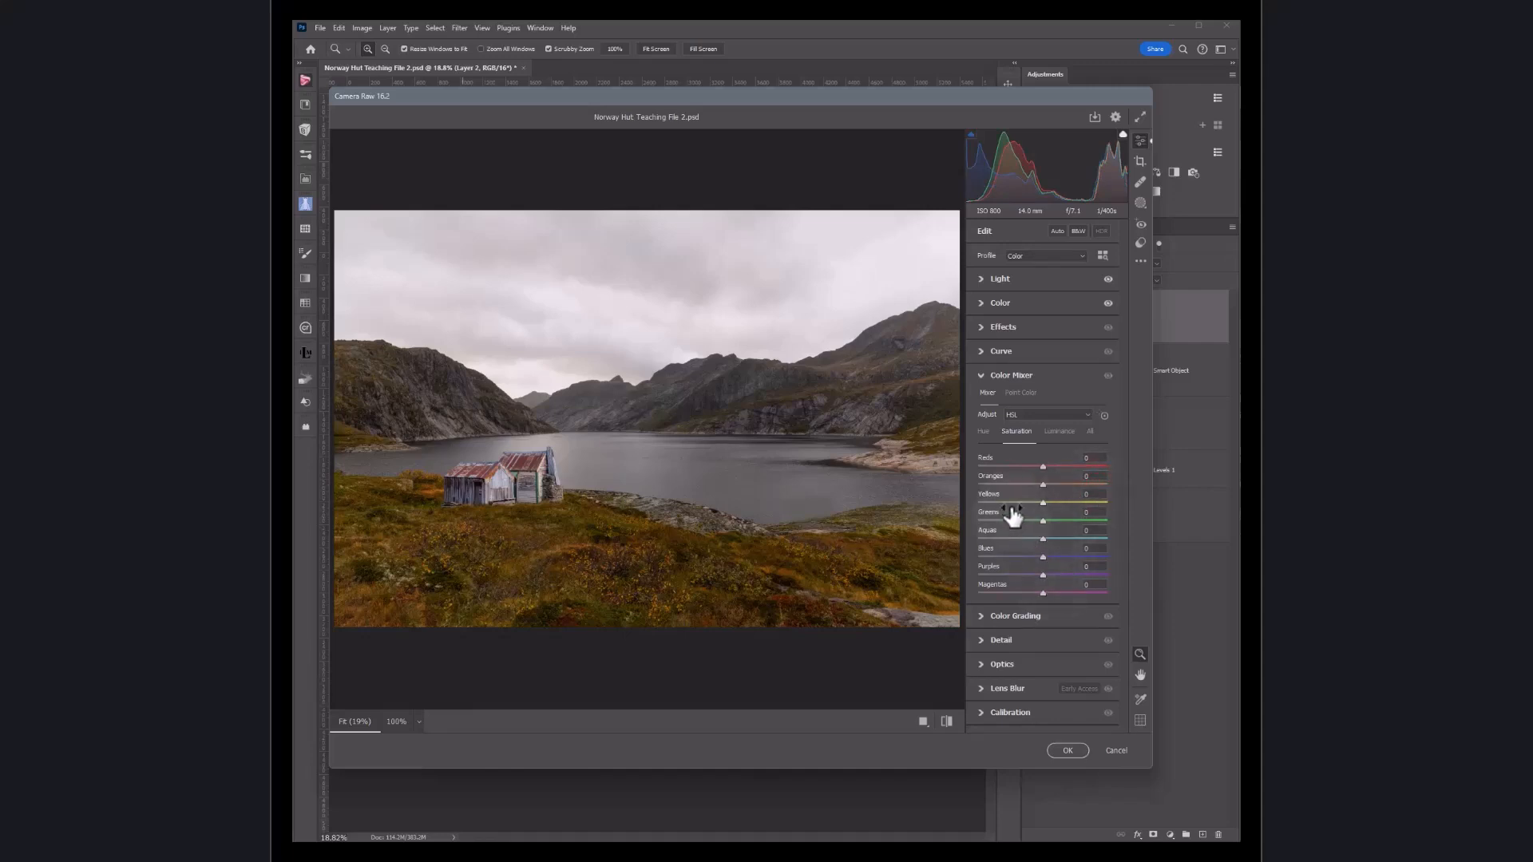
{"action": "left_click", "coordinate": [984, 434]}
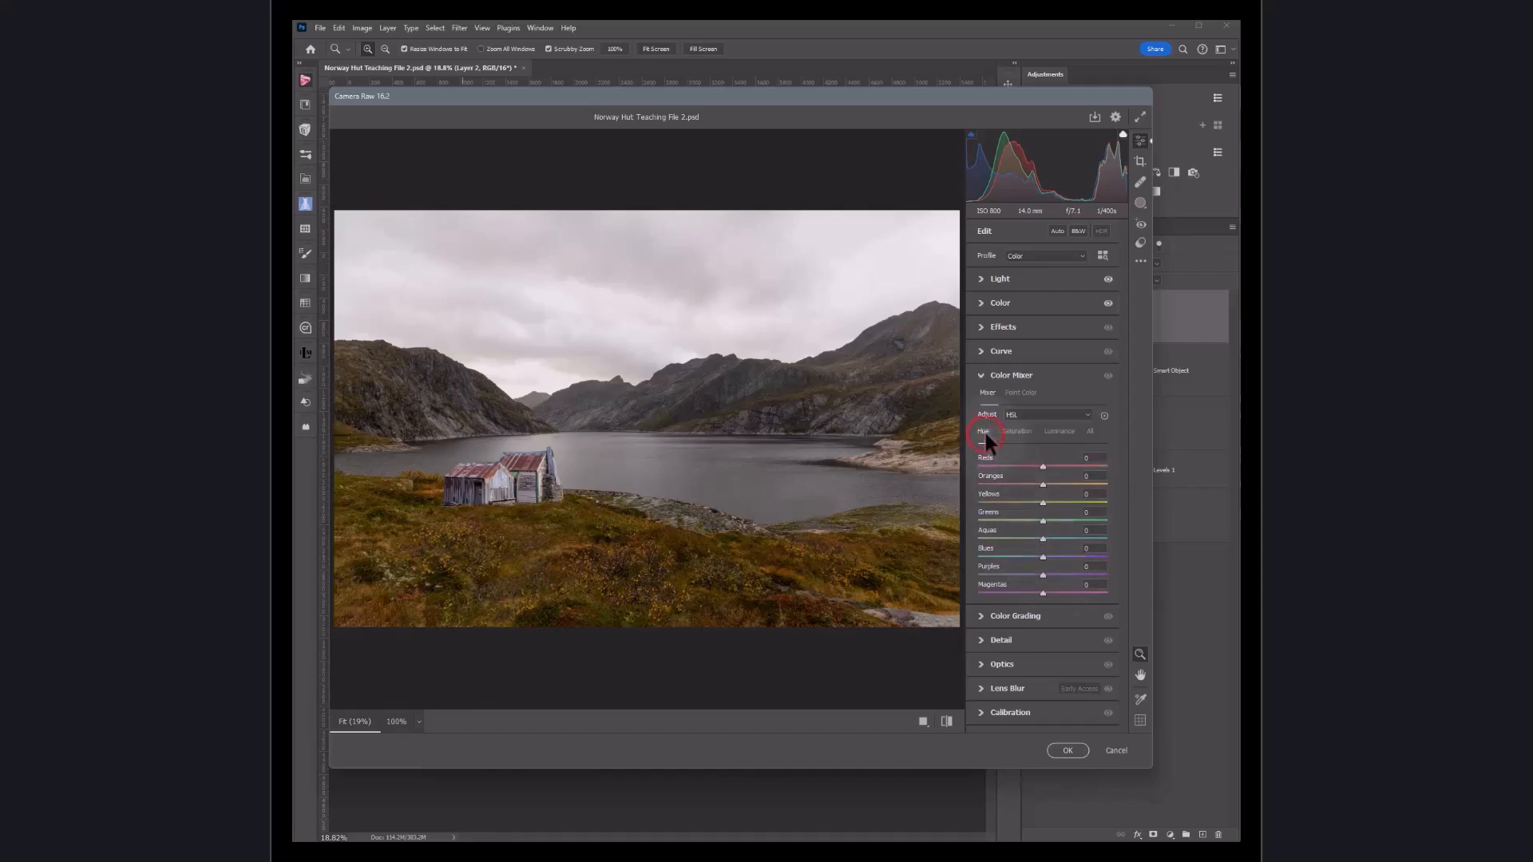
{"action": "left_click", "coordinate": [1057, 435]}
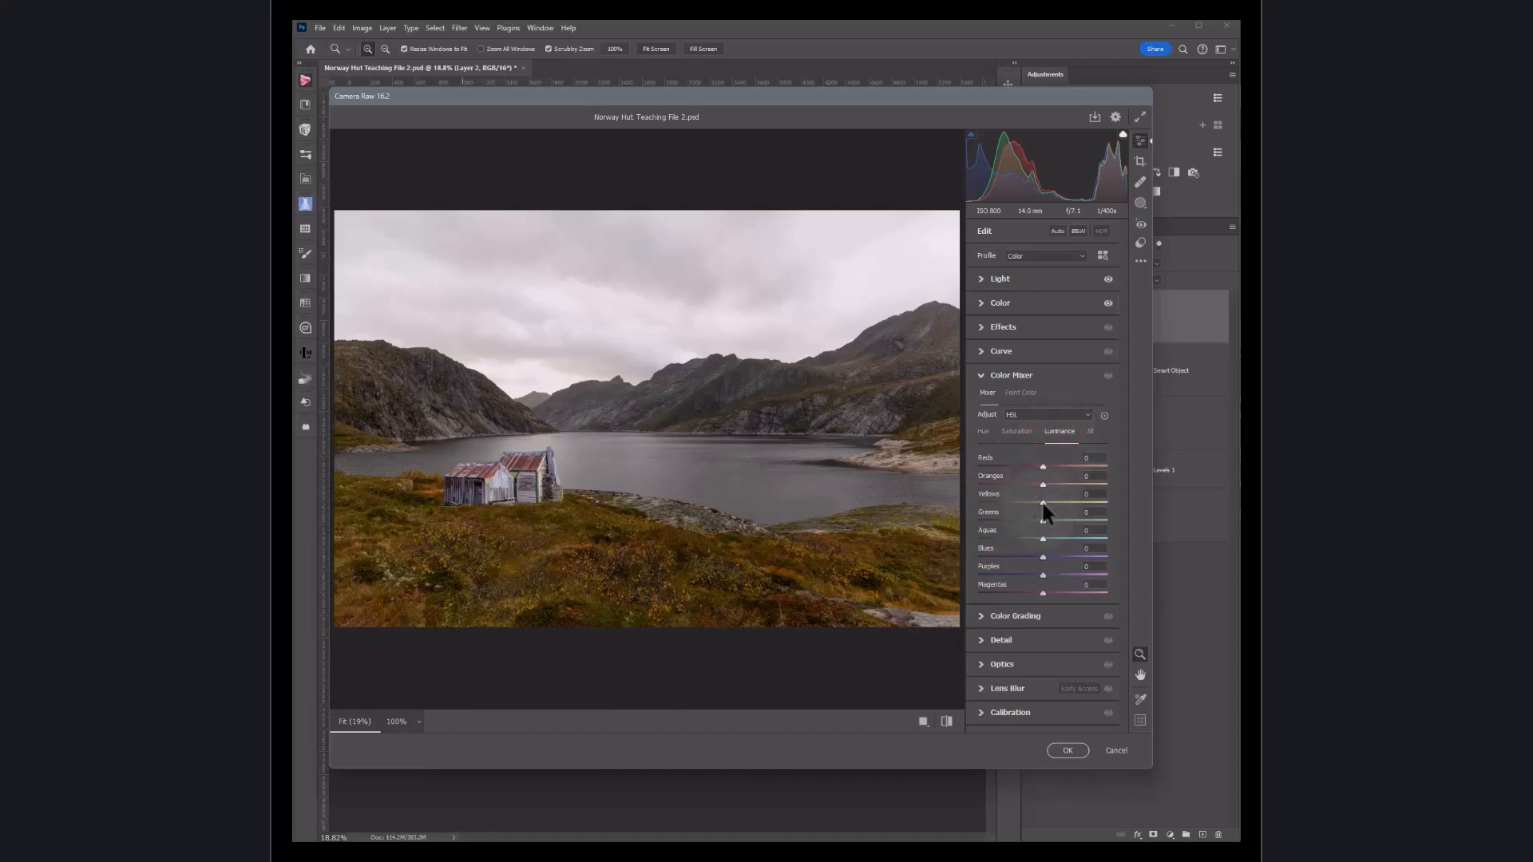
{"action": "left_click_drag", "start_coordinate": [1043, 500], "coordinate": [1092, 506]}
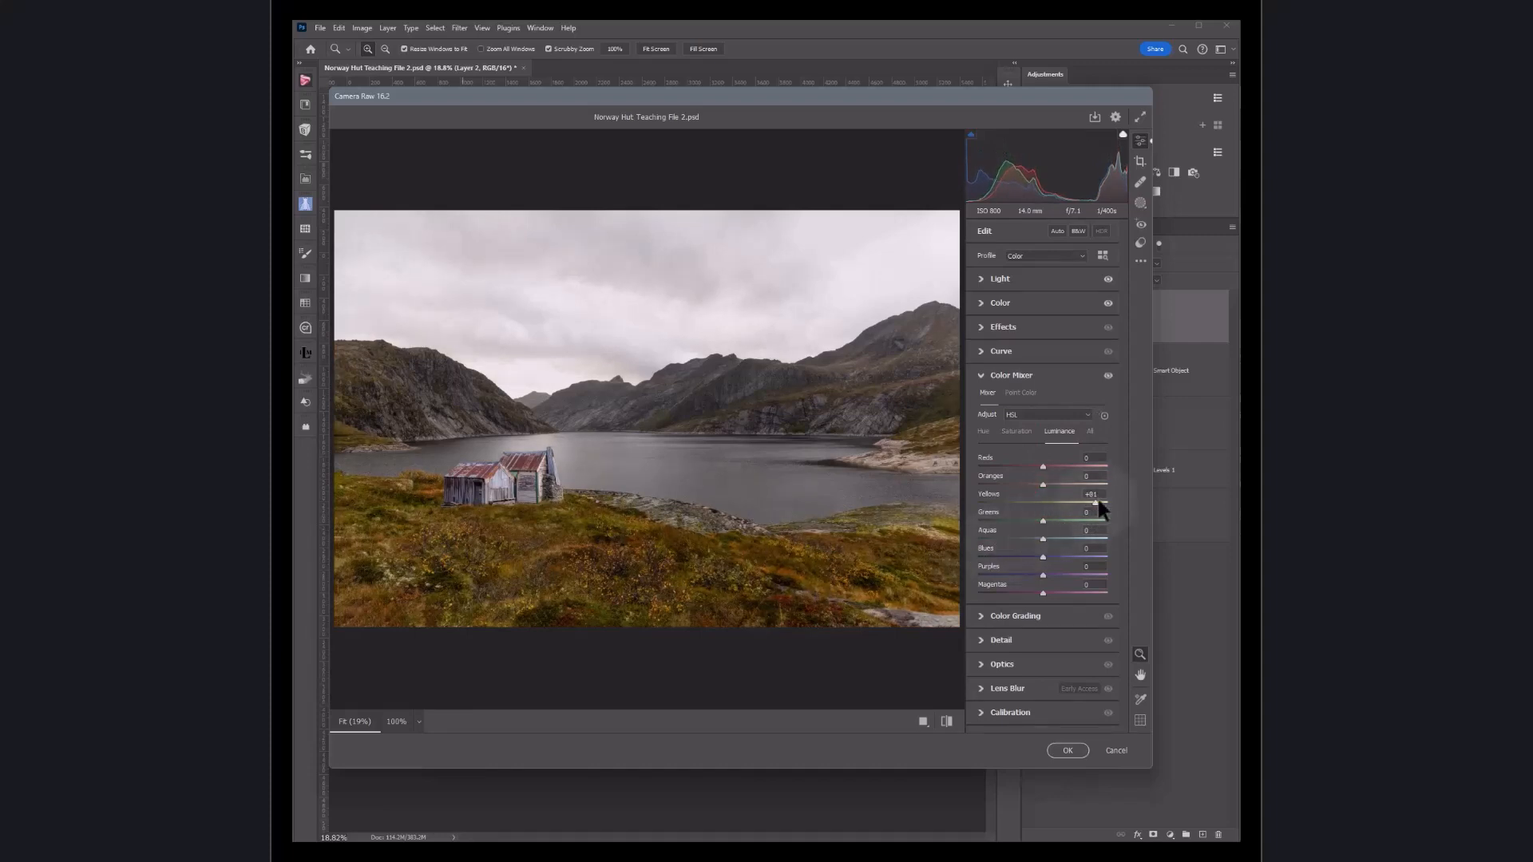
{"action": "double_click", "coordinate": [1093, 500]}
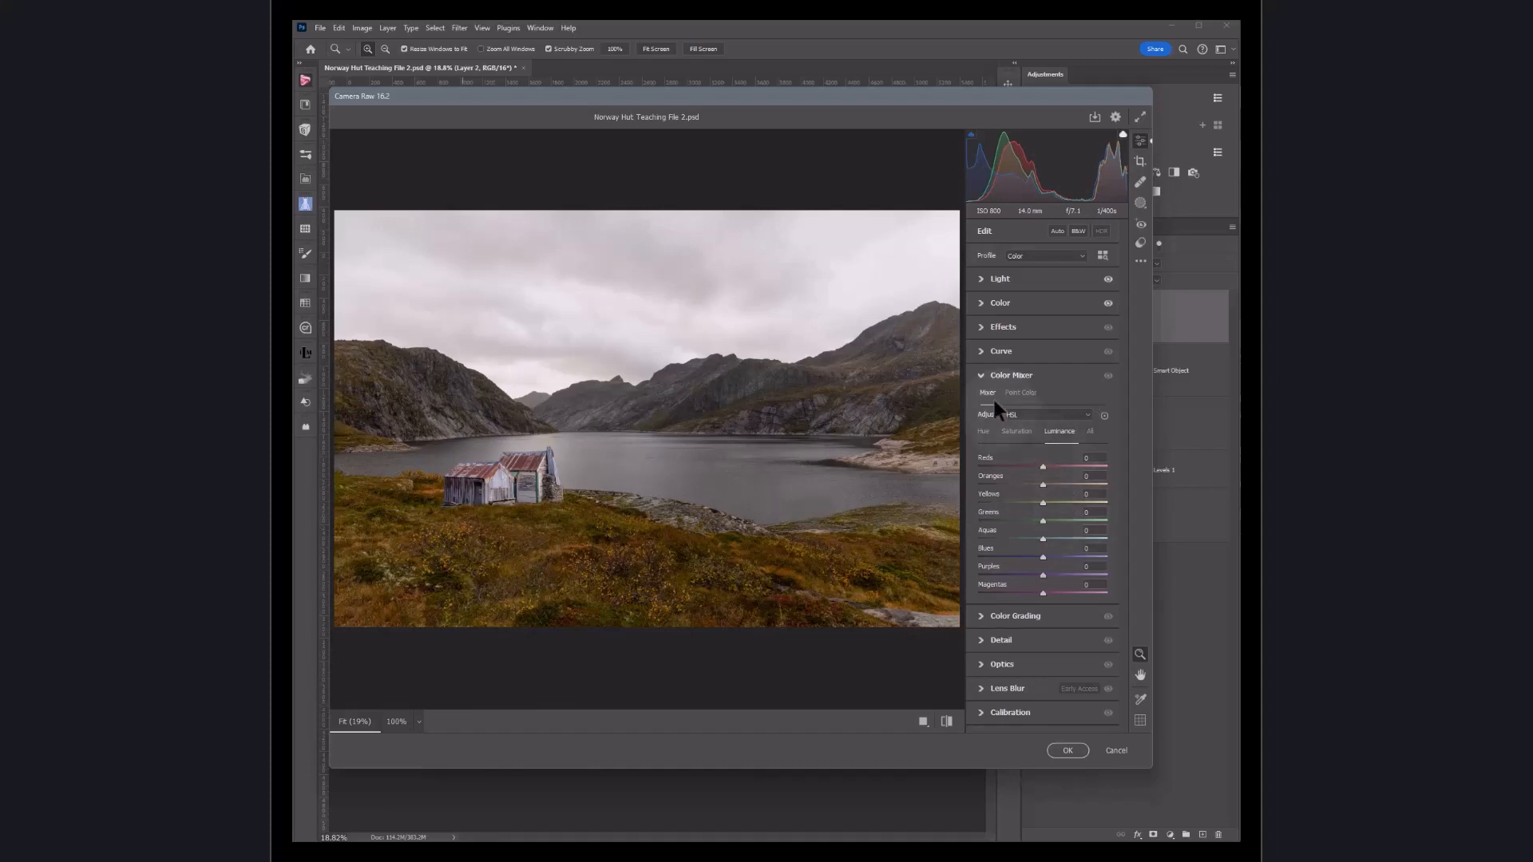
{"action": "left_click", "coordinate": [980, 376]}
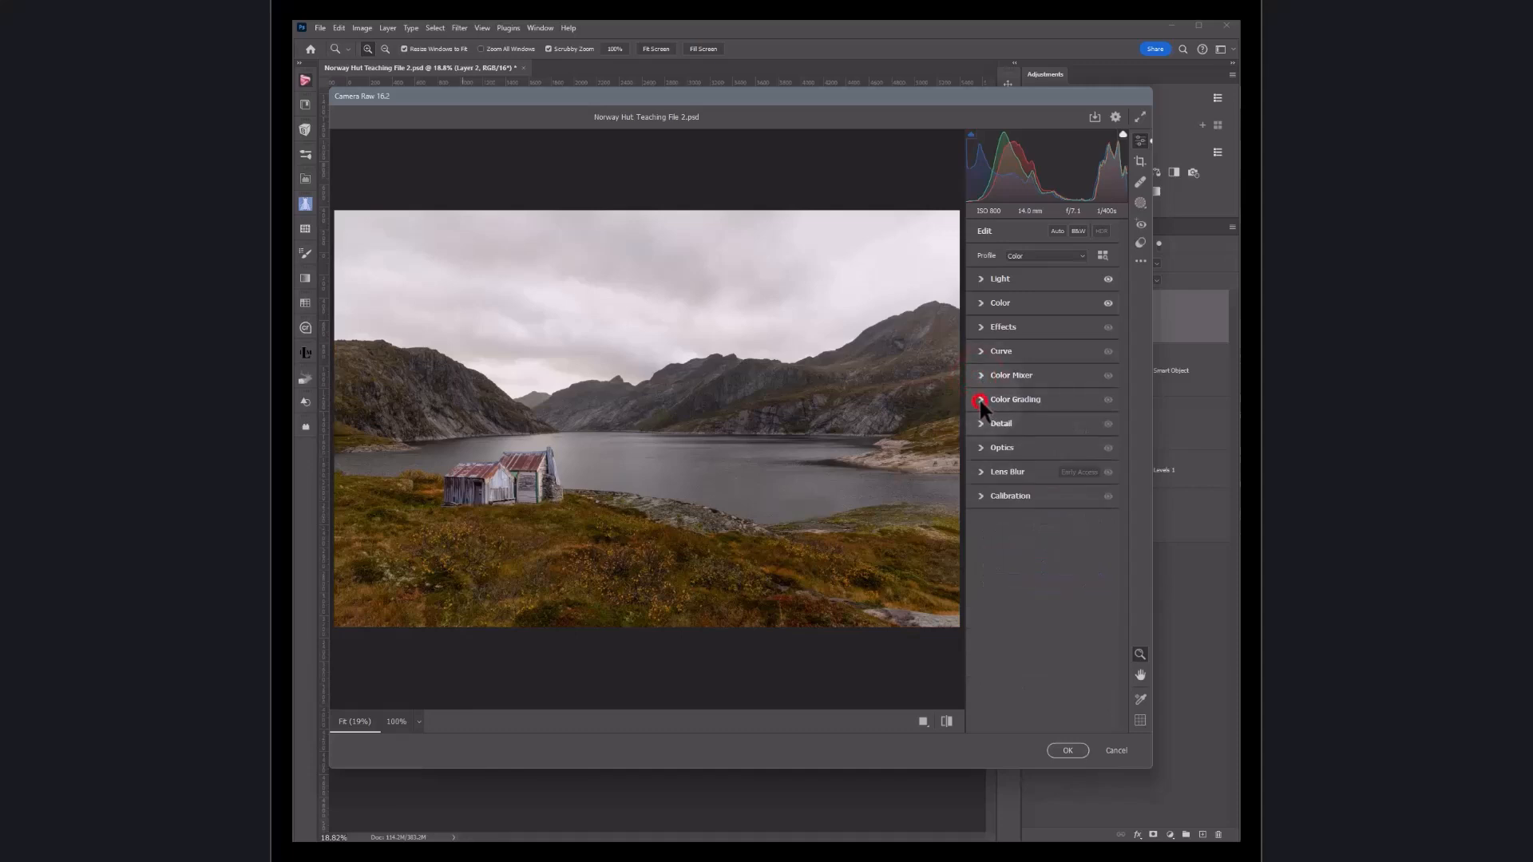
Step: Expand Color Grading and tint the Shadows wheel toward blue
{"action": "left_click", "coordinate": [980, 400]}
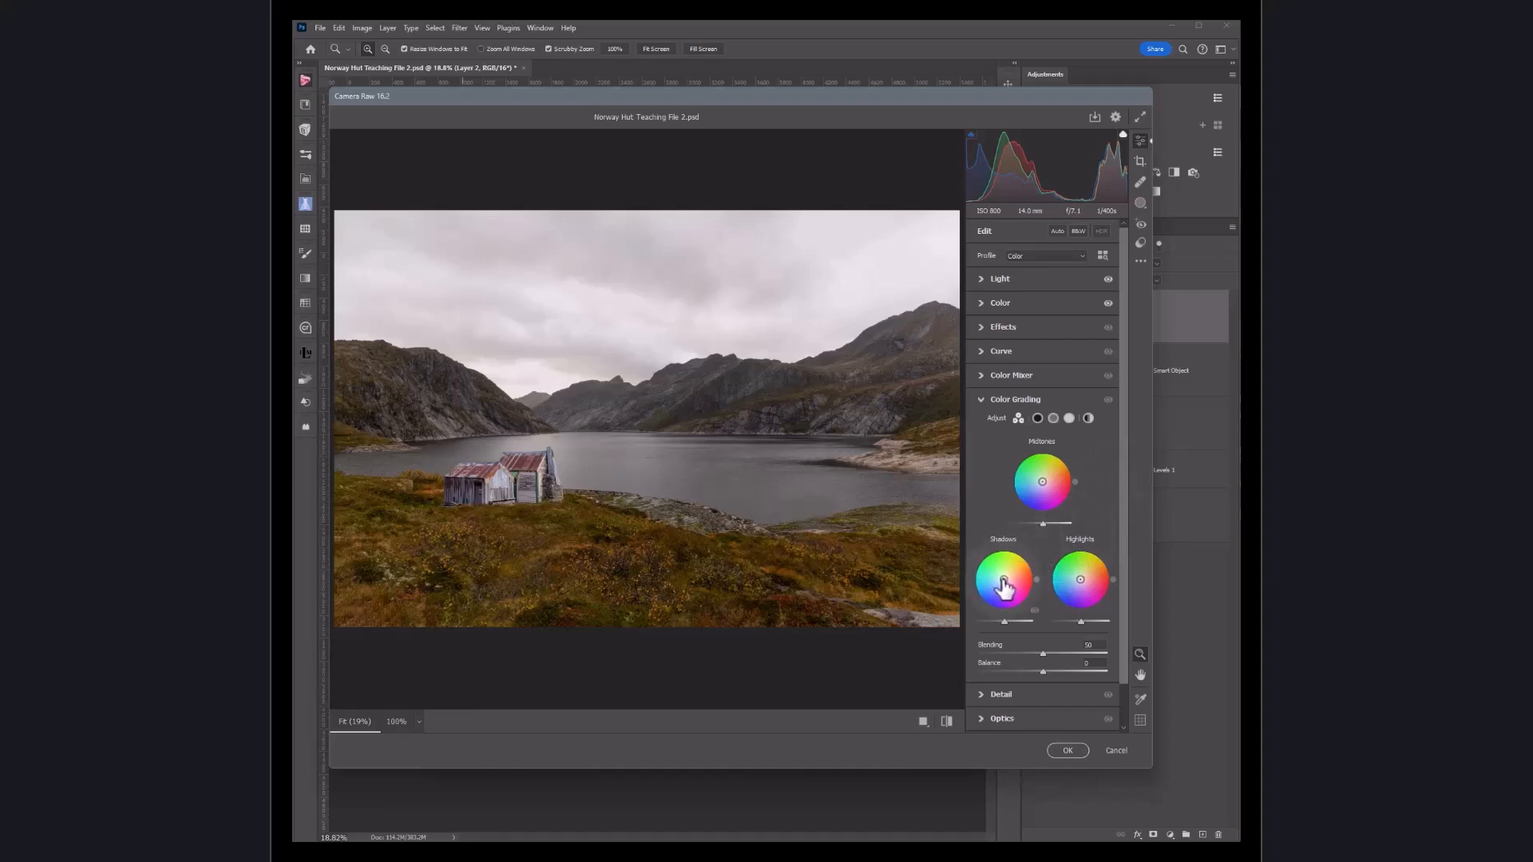
{"action": "left_click_drag", "start_coordinate": [1003, 580], "coordinate": [996, 588]}
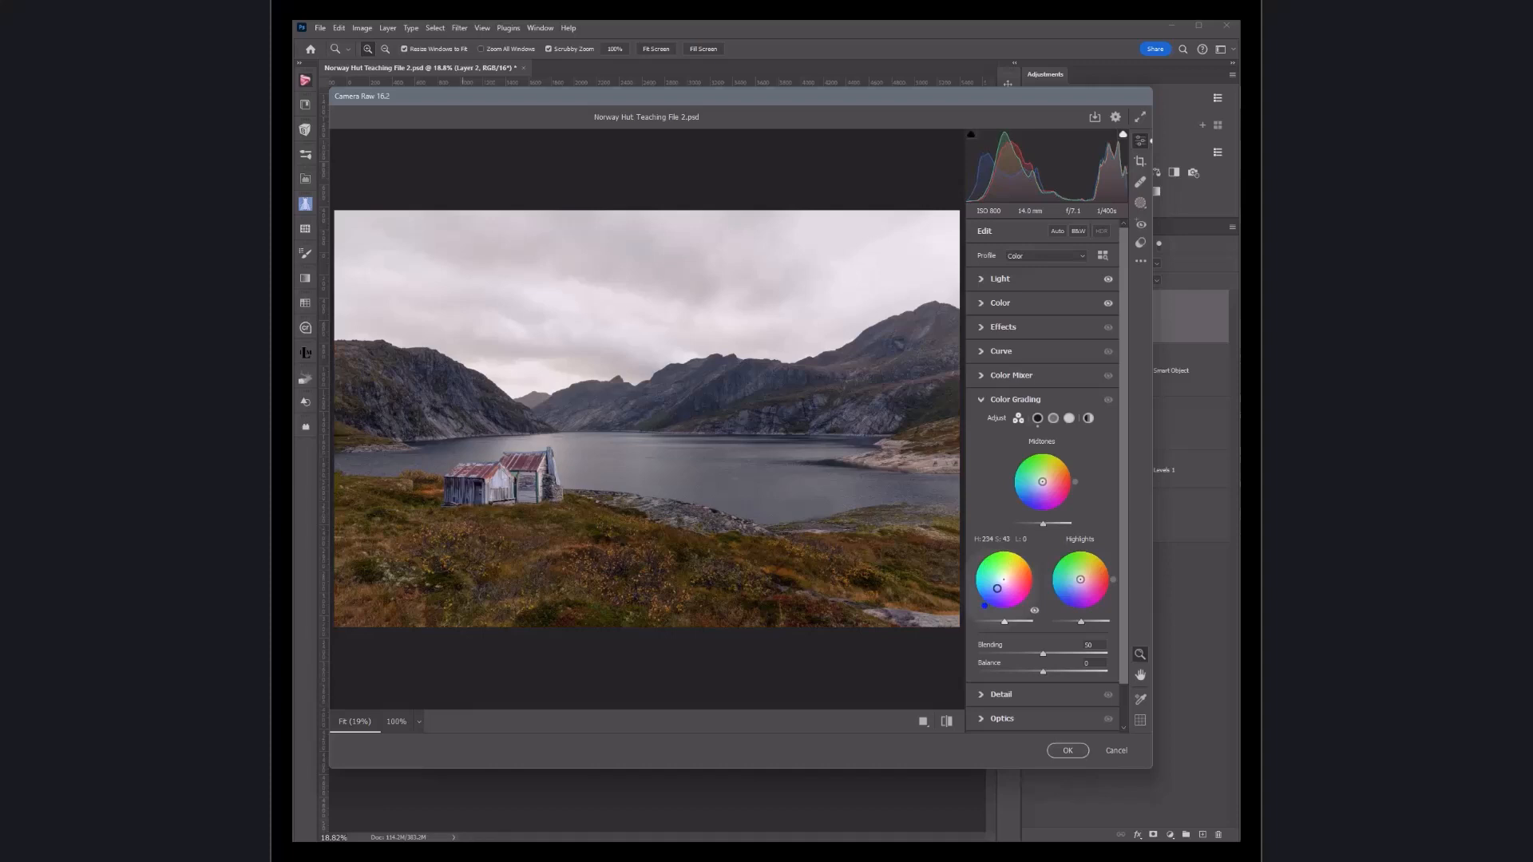
{"action": "left_click_drag", "start_coordinate": [996, 589], "coordinate": [1017, 574]}
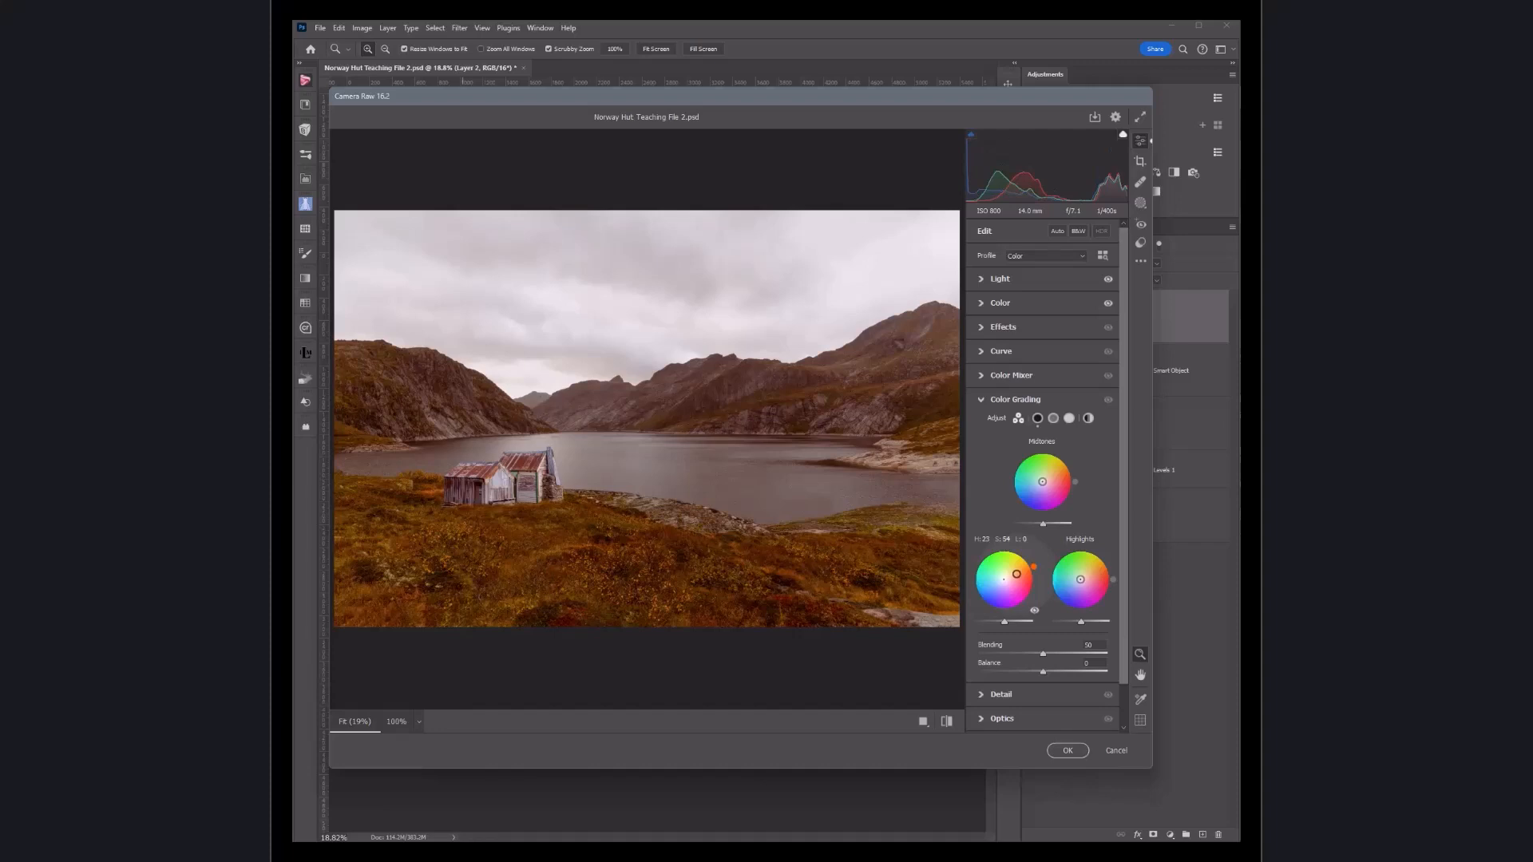
{"action": "left_click_drag", "start_coordinate": [1016, 574], "coordinate": [998, 585]}
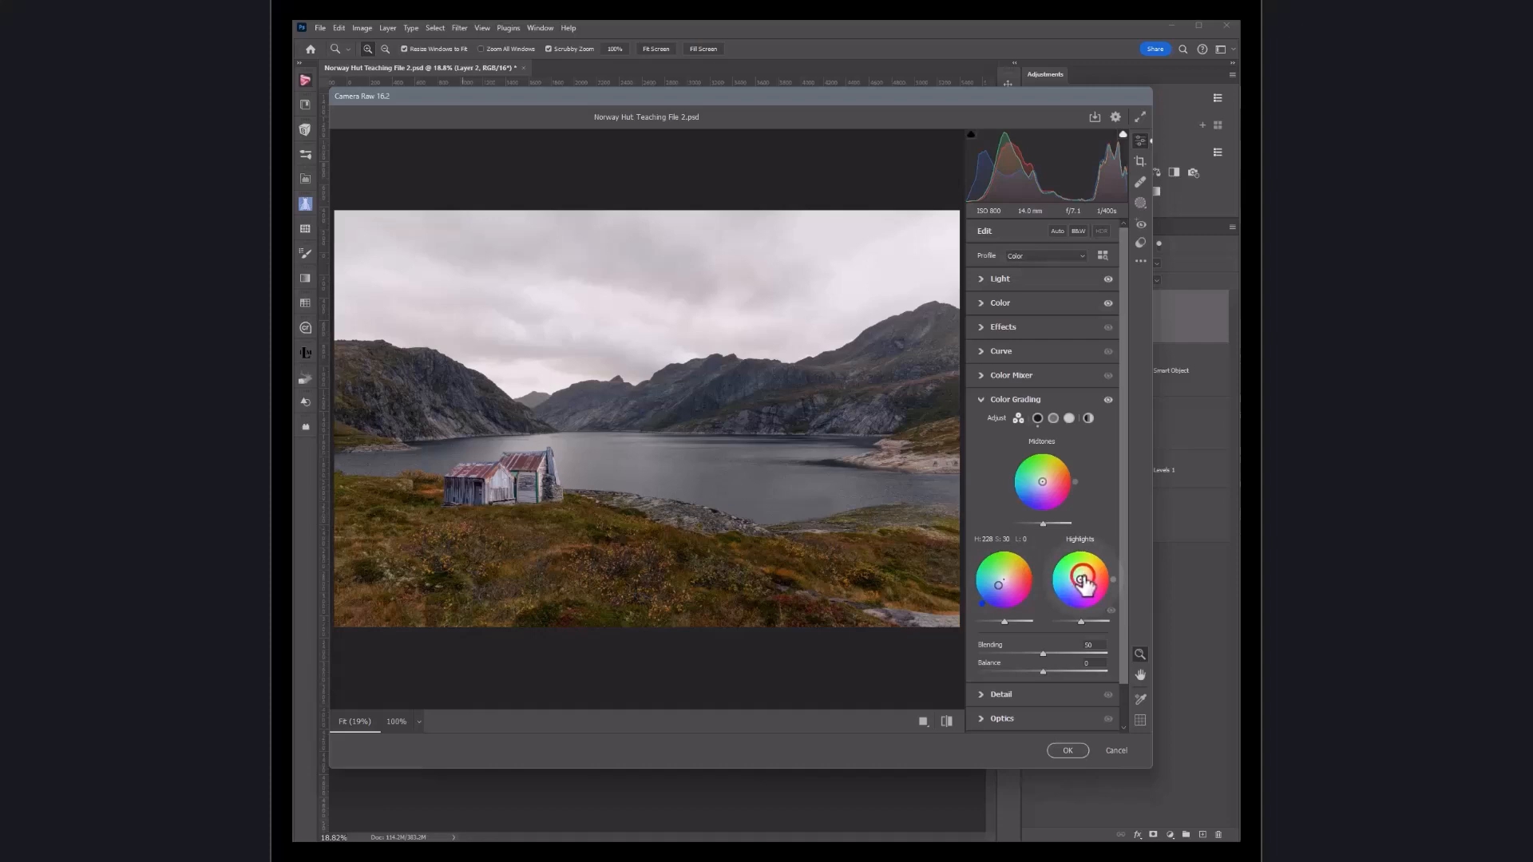
Step: Tint the Highlights wheel toward blue and lower the highlights luminance slightly
{"action": "left_click_drag", "start_coordinate": [1082, 583], "coordinate": [1053, 595]}
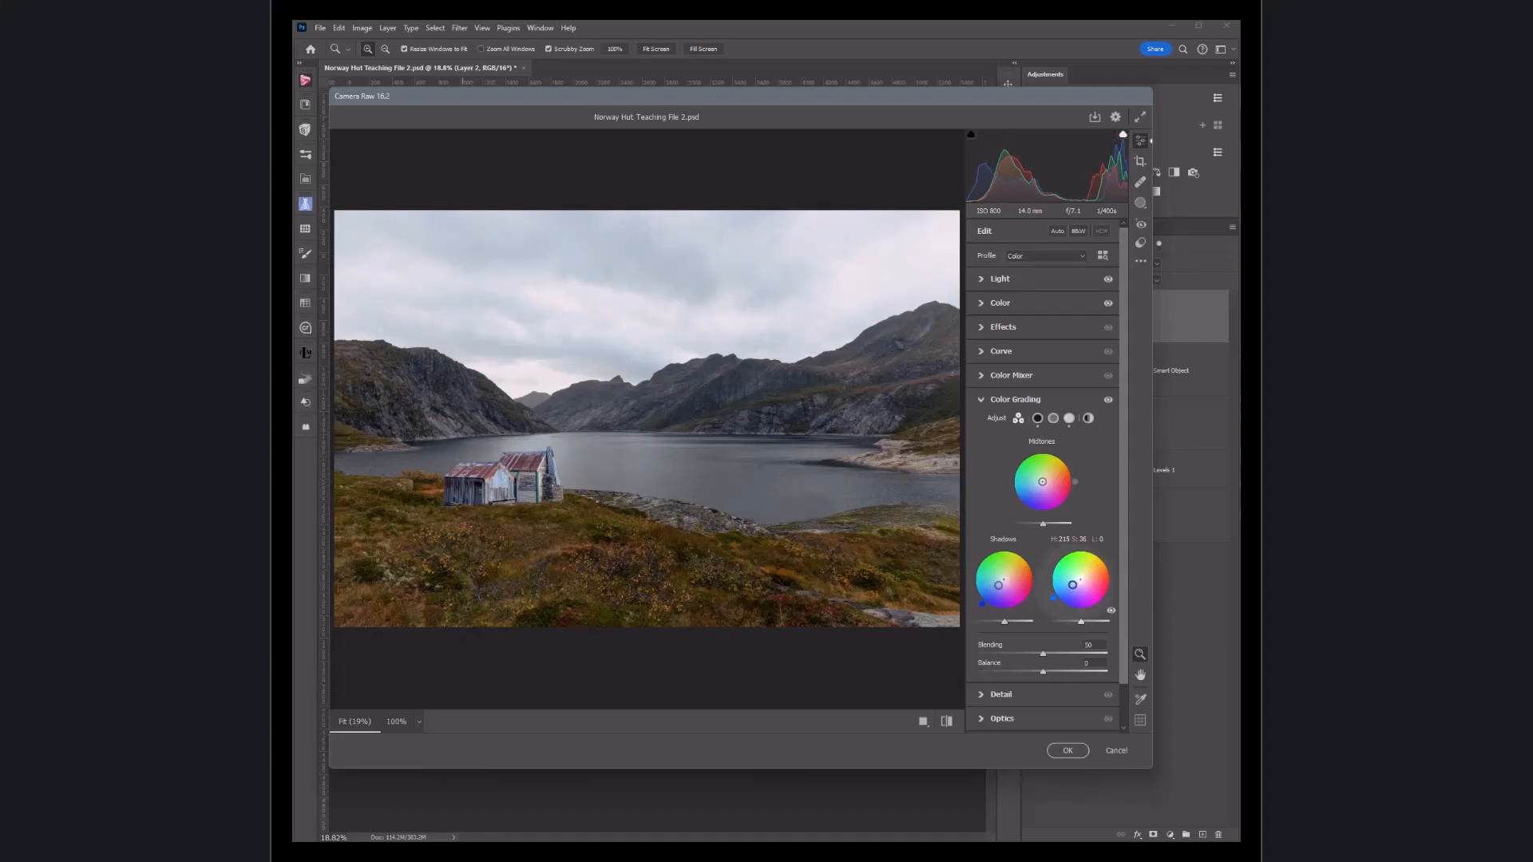
{"action": "mouse_move", "coordinate": [1073, 585]}
{"action": "left_mouse_down"}
{"action": "mouse_move", "coordinate": [1068, 569]}
{"action": "mouse_move", "coordinate": [1067, 588]}
{"action": "left_mouse_up"}
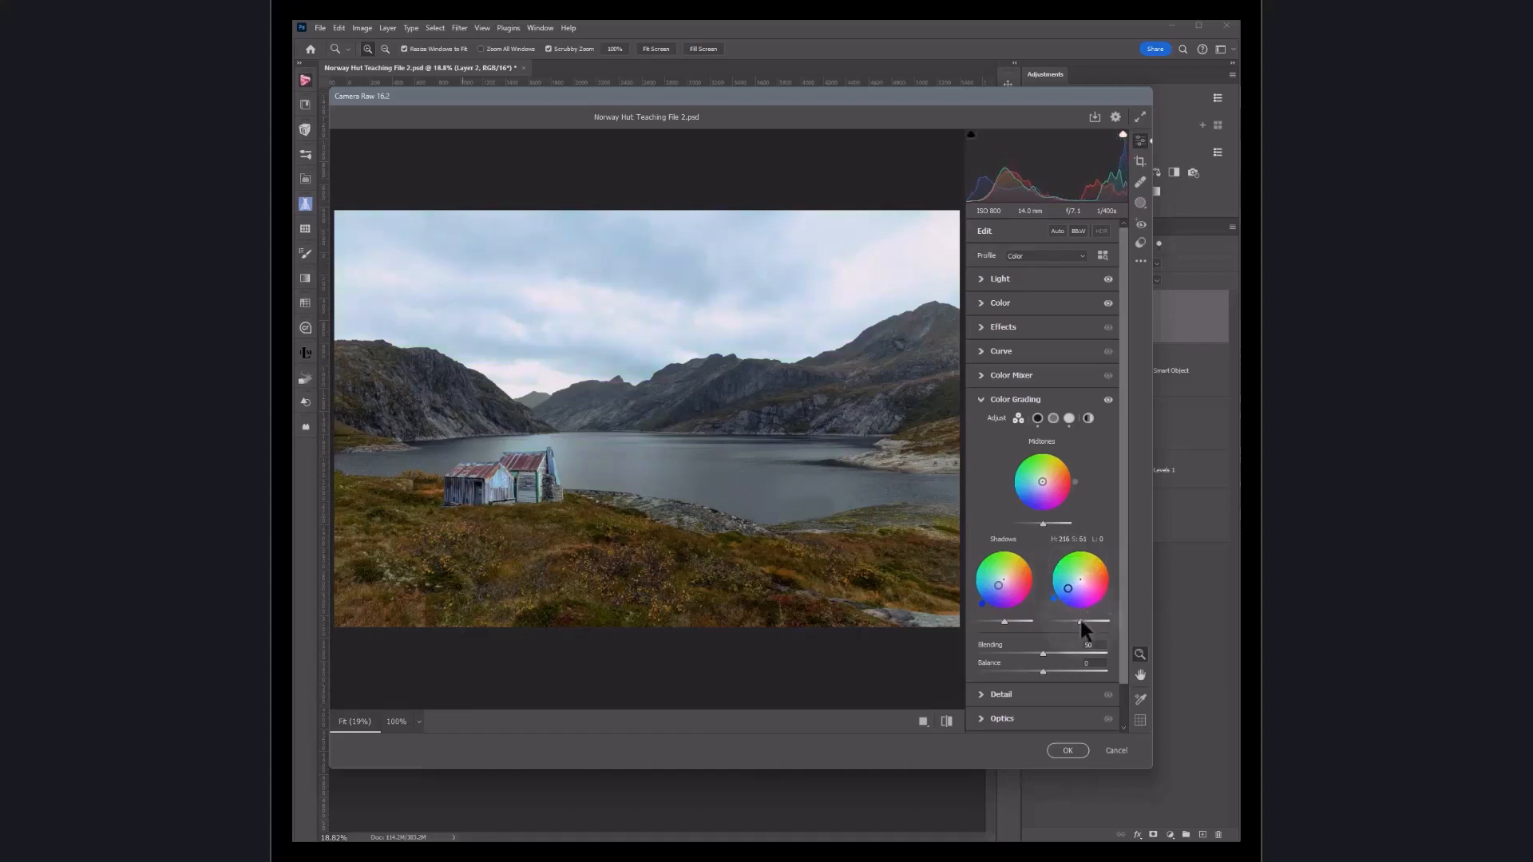
{"action": "left_click_drag", "start_coordinate": [1079, 621], "coordinate": [1070, 621]}
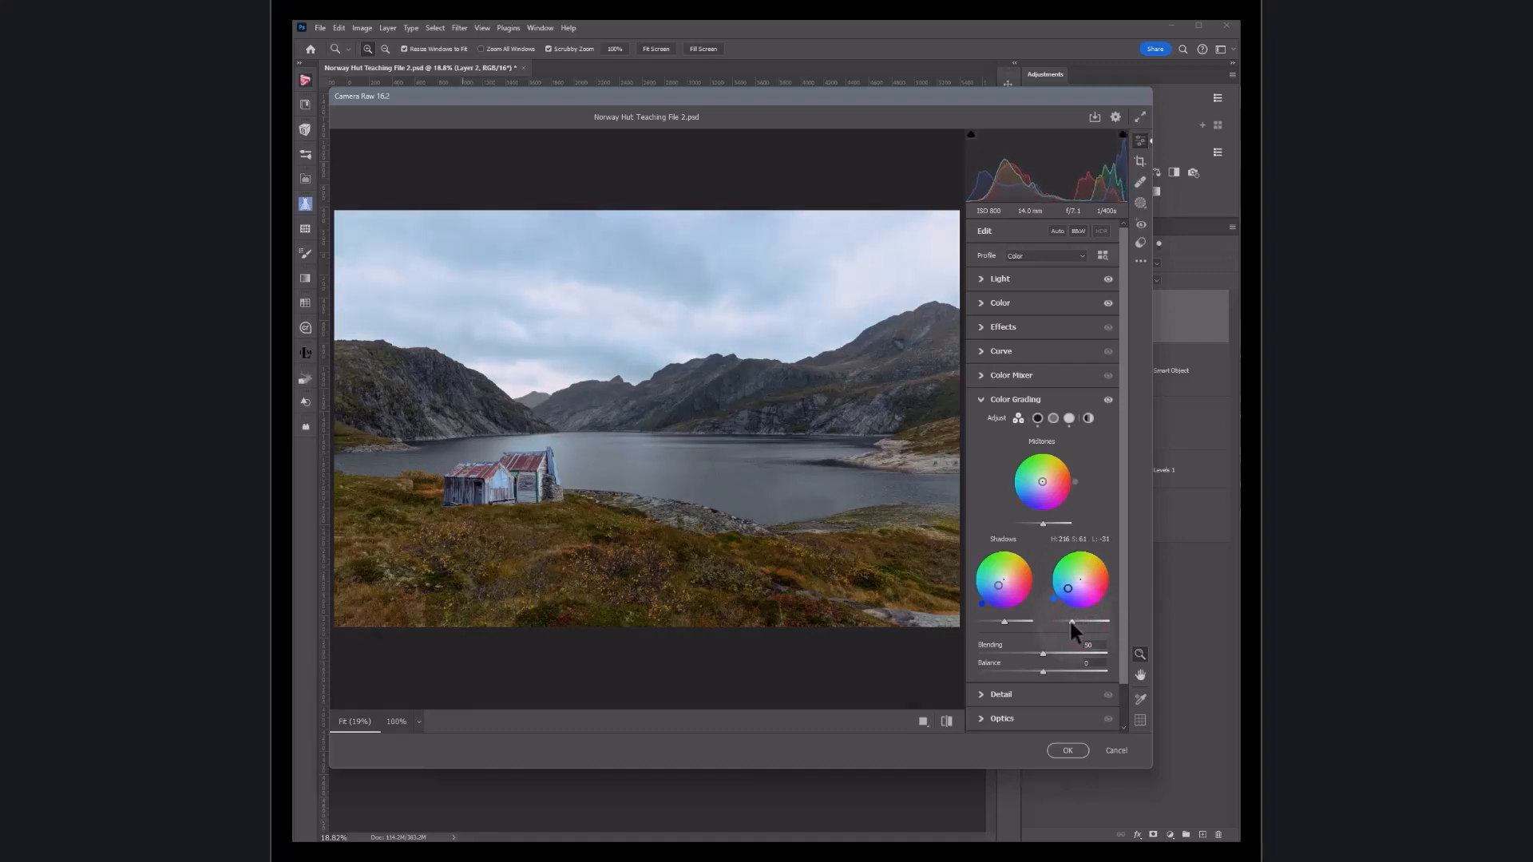
{"action": "left_click_drag", "start_coordinate": [1070, 621], "coordinate": [1076, 621]}
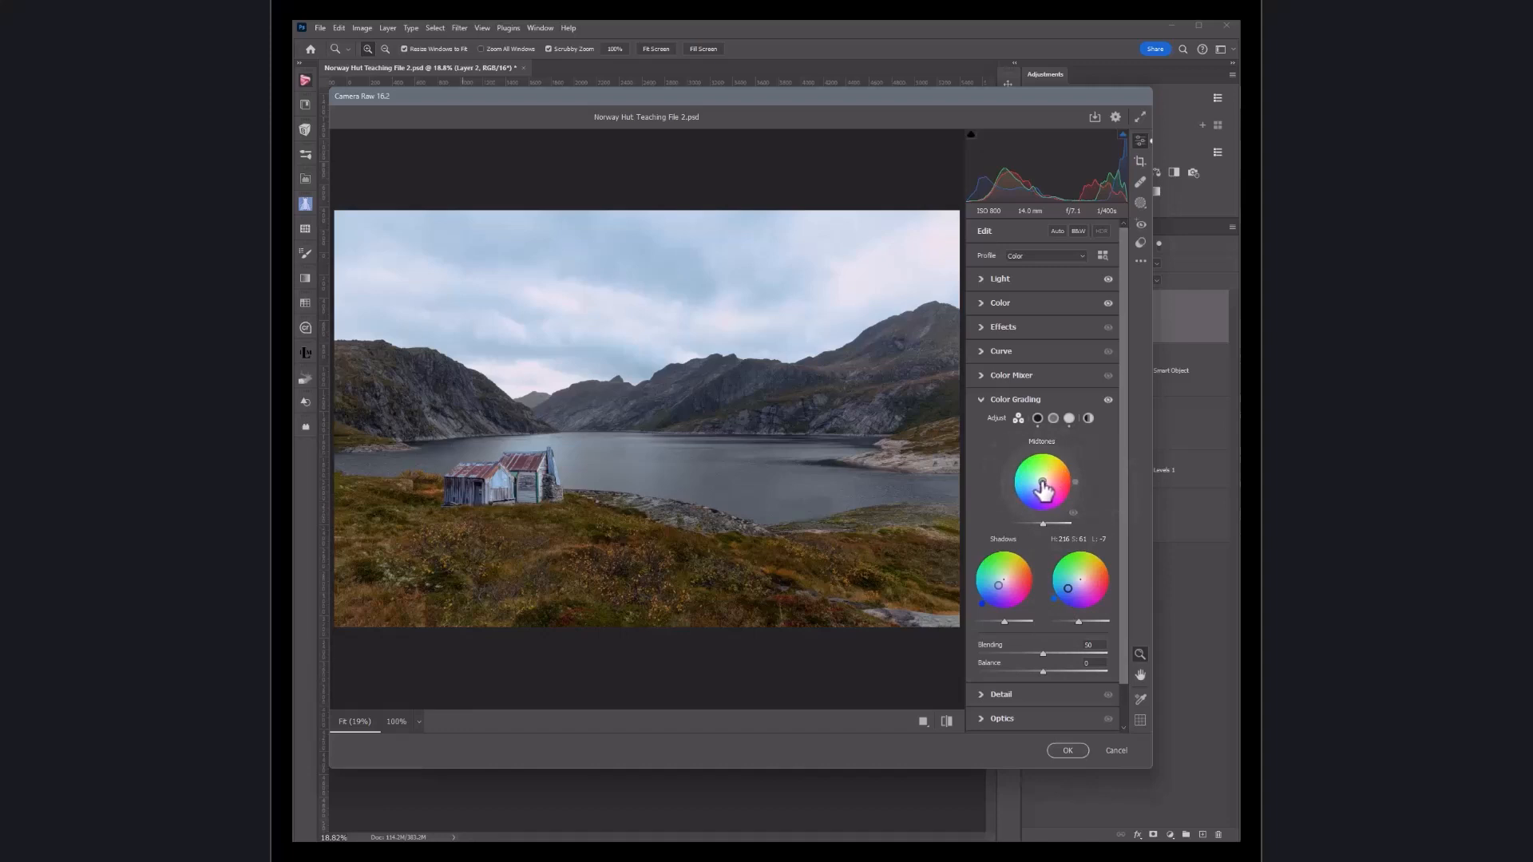
Step: Nudge the Midtones wheel slightly and collapse the Color Grading section
{"action": "left_click_drag", "start_coordinate": [1042, 482], "coordinate": [1041, 482]}
{"action": "mouse_move", "coordinate": [1042, 482]}
{"action": "left_mouse_down"}
{"action": "mouse_move", "coordinate": [1034, 491]}
{"action": "mouse_move", "coordinate": [1044, 482]}
{"action": "left_mouse_up"}
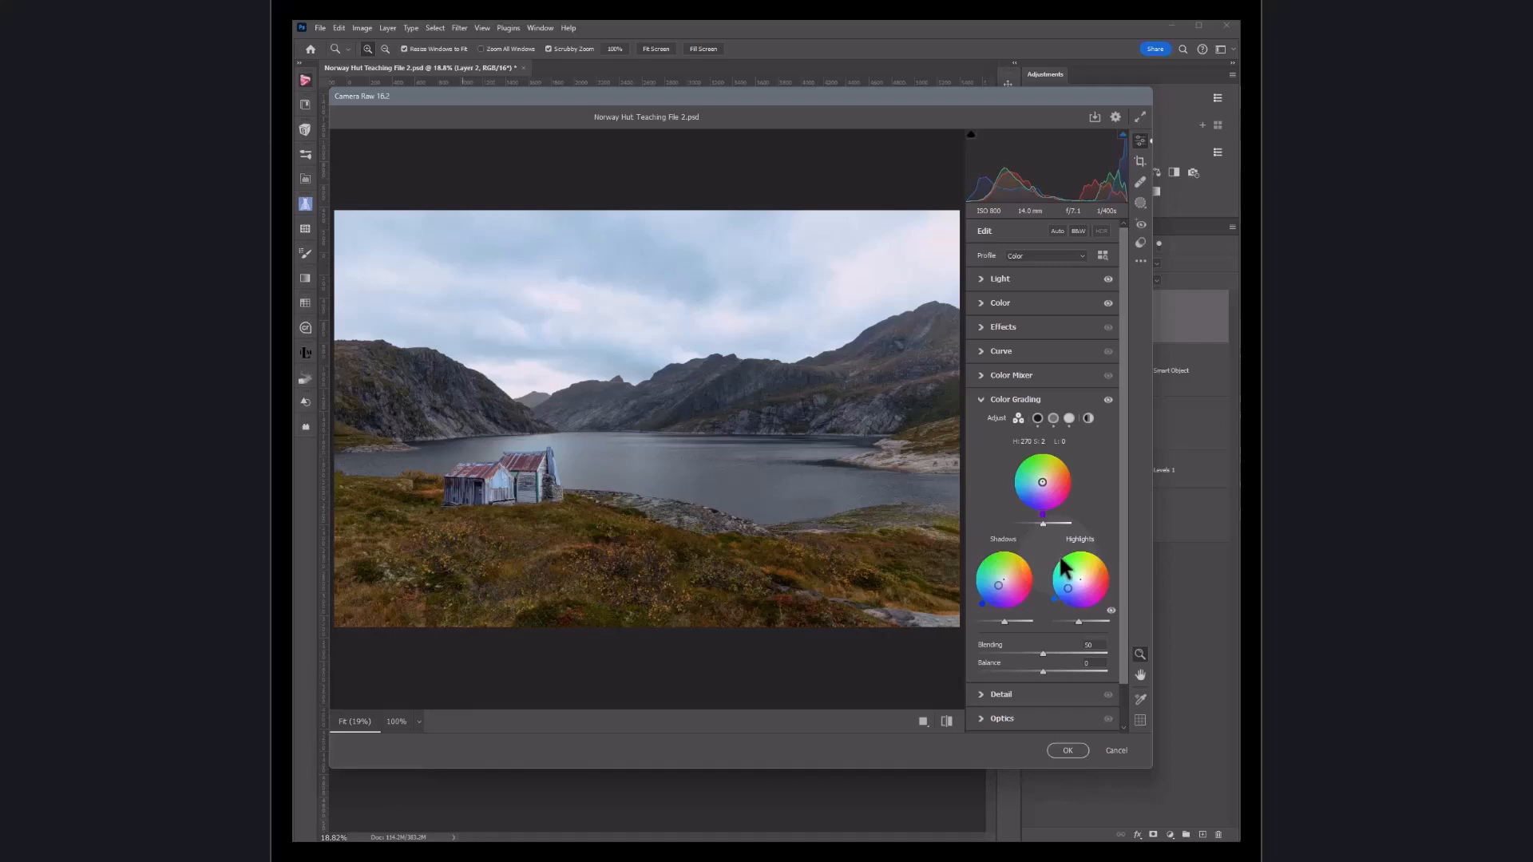
{"action": "left_click", "coordinate": [980, 398]}
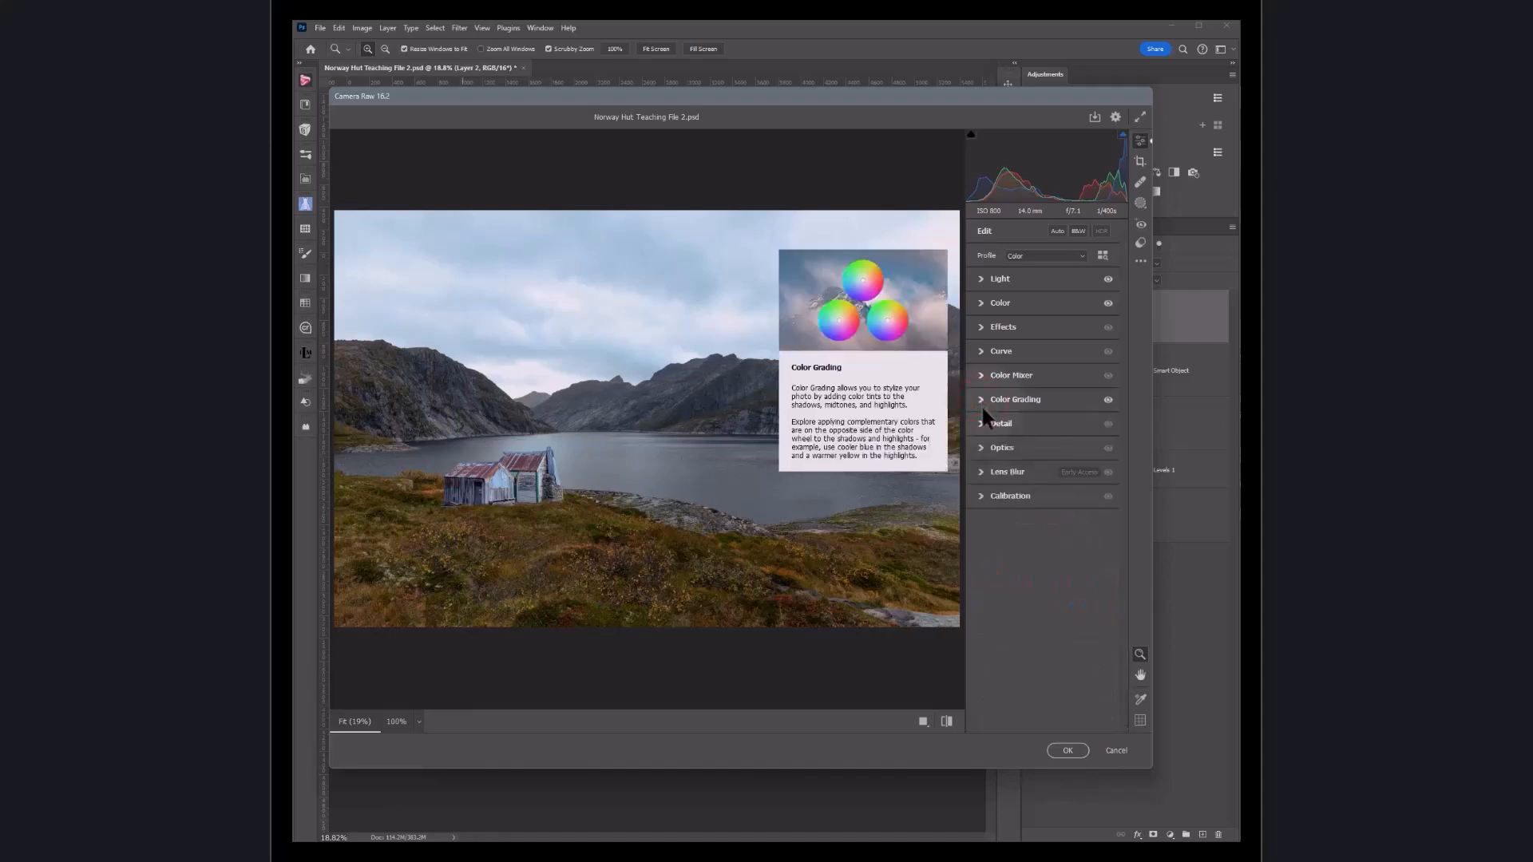
Step: Review the Detail section, then apply a slight negative Vignette in Optics and collapse it
{"action": "left_click", "coordinate": [979, 425]}
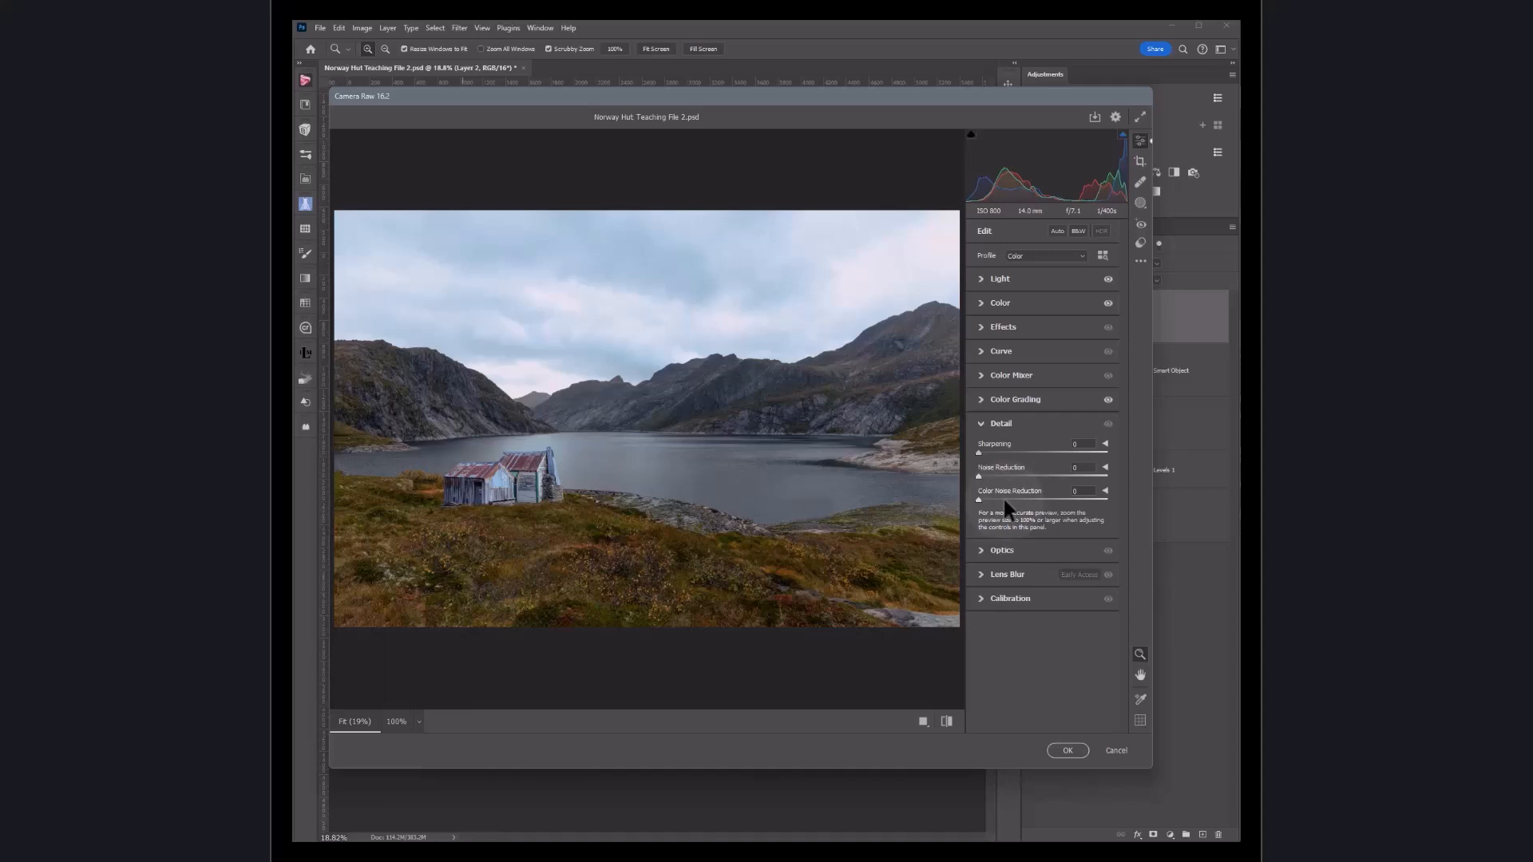
{"action": "left_click", "coordinate": [981, 423]}
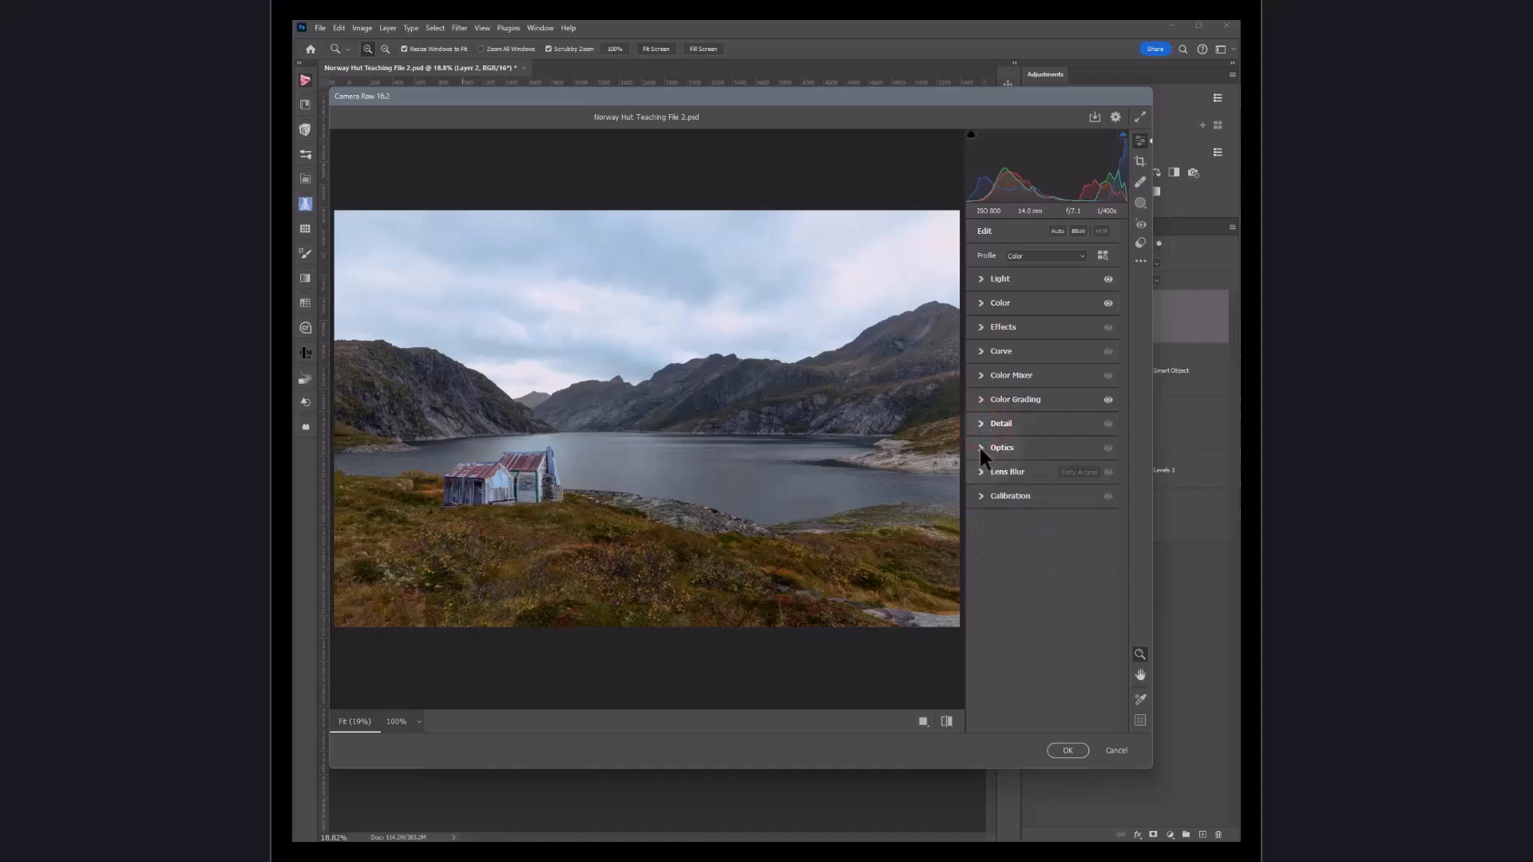
{"action": "left_click", "coordinate": [980, 448]}
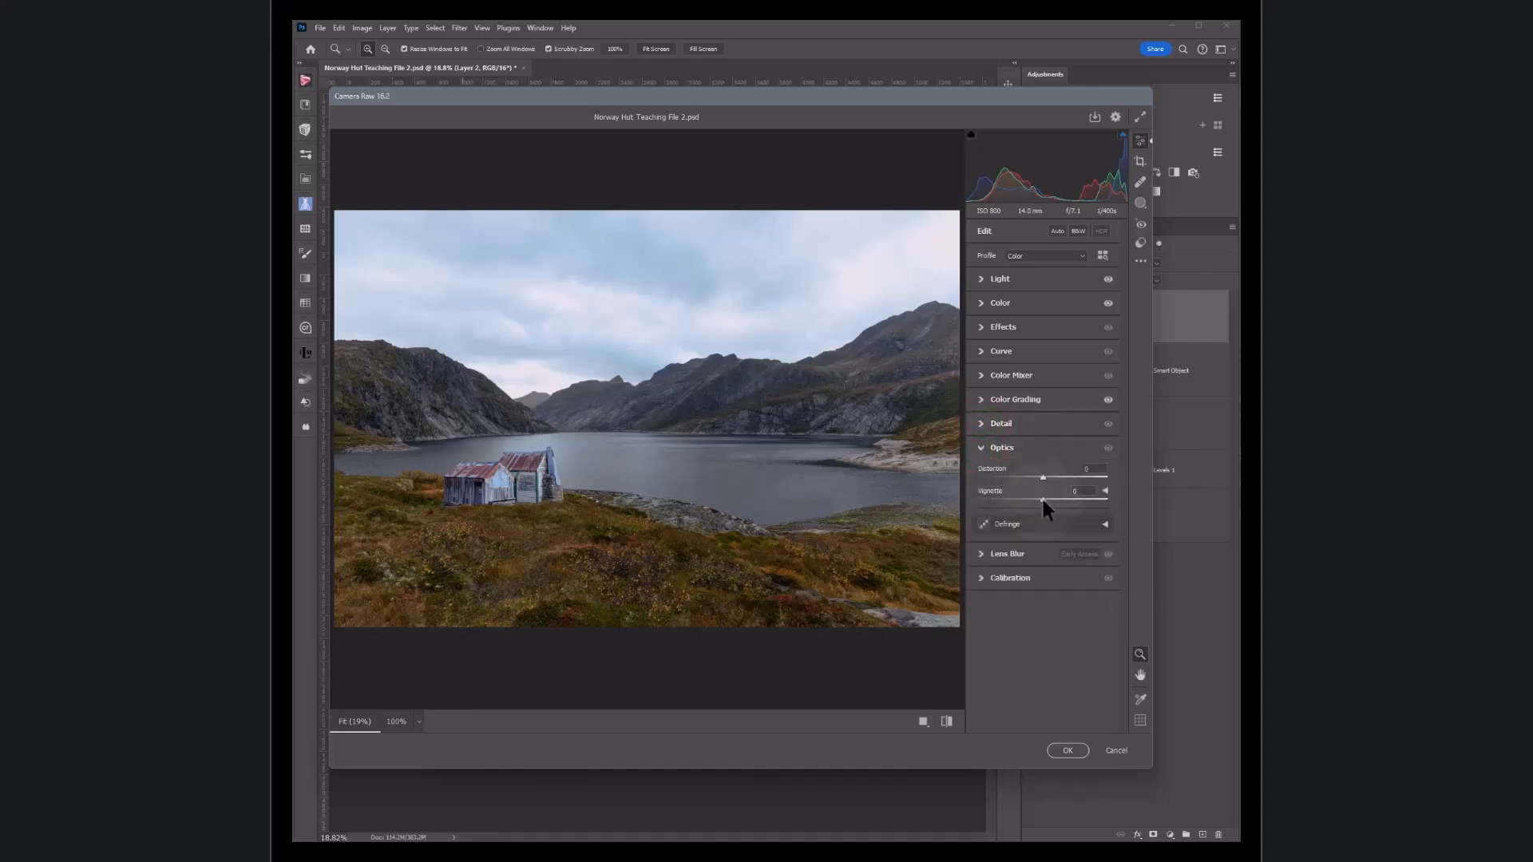
{"action": "mouse_move", "coordinate": [1043, 500]}
{"action": "left_mouse_down"}
{"action": "mouse_move", "coordinate": [1059, 498]}
{"action": "mouse_move", "coordinate": [1036, 501]}
{"action": "left_mouse_up"}
{"action": "left_click", "coordinate": [981, 448]}
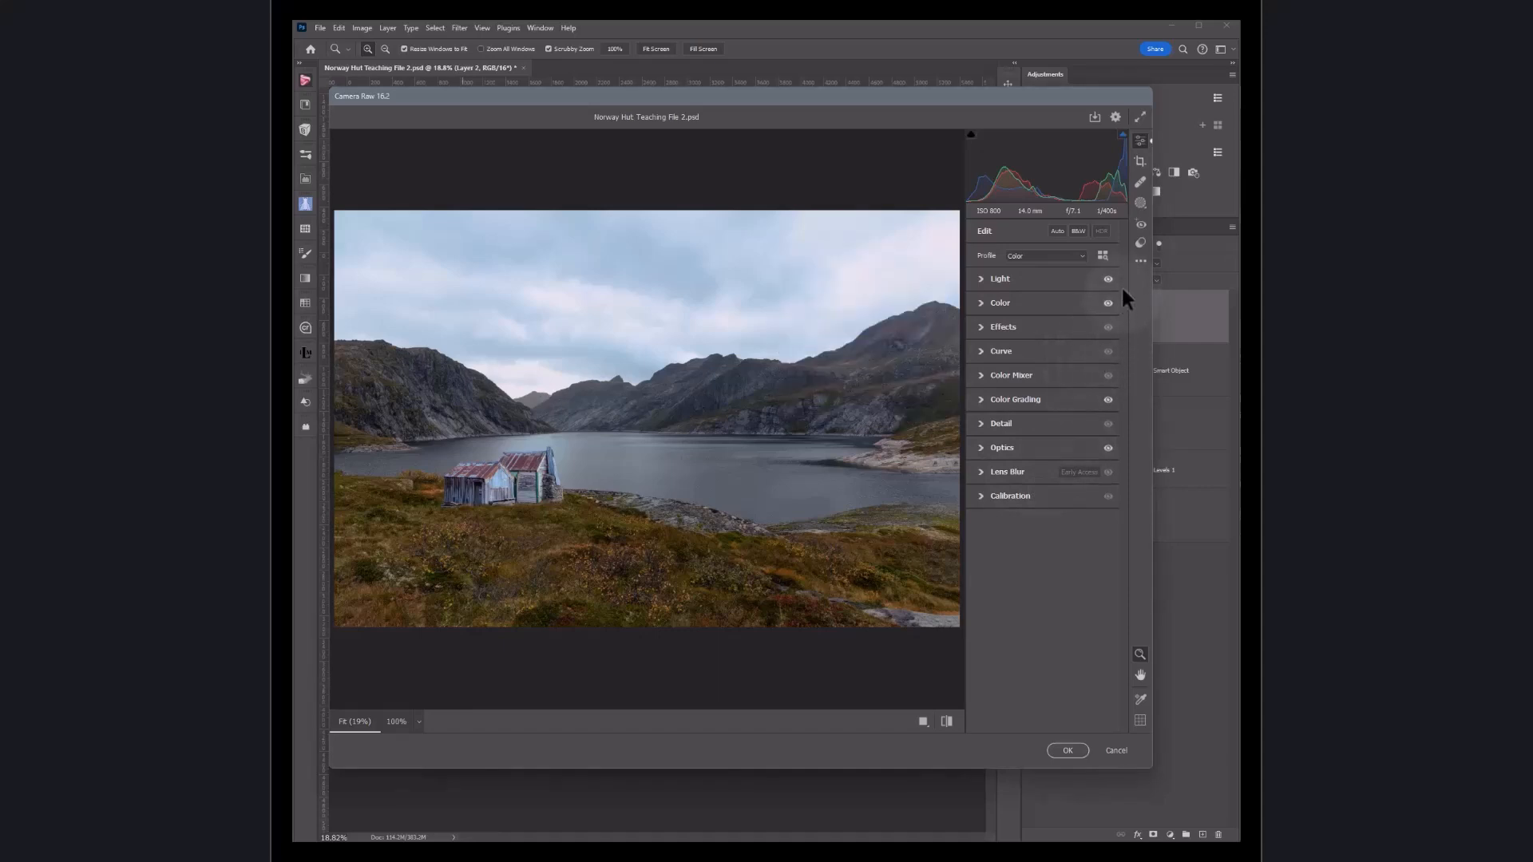
Step: Apply the Level Upright correction in Geometry and commit the Camera Raw filter
{"action": "left_click", "coordinate": [1139, 159]}
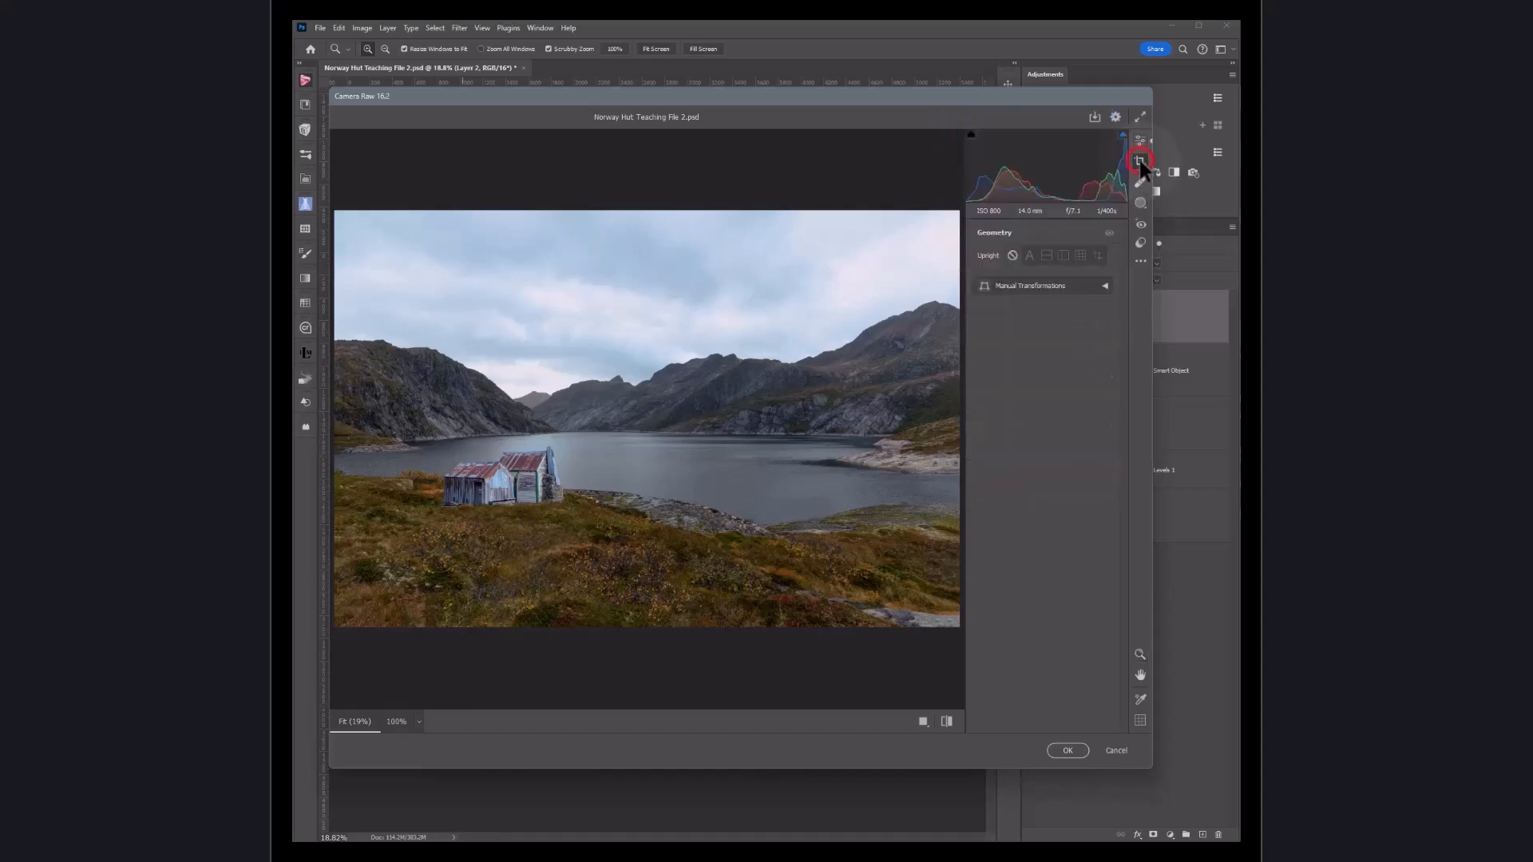
{"action": "left_click", "coordinate": [1046, 256]}
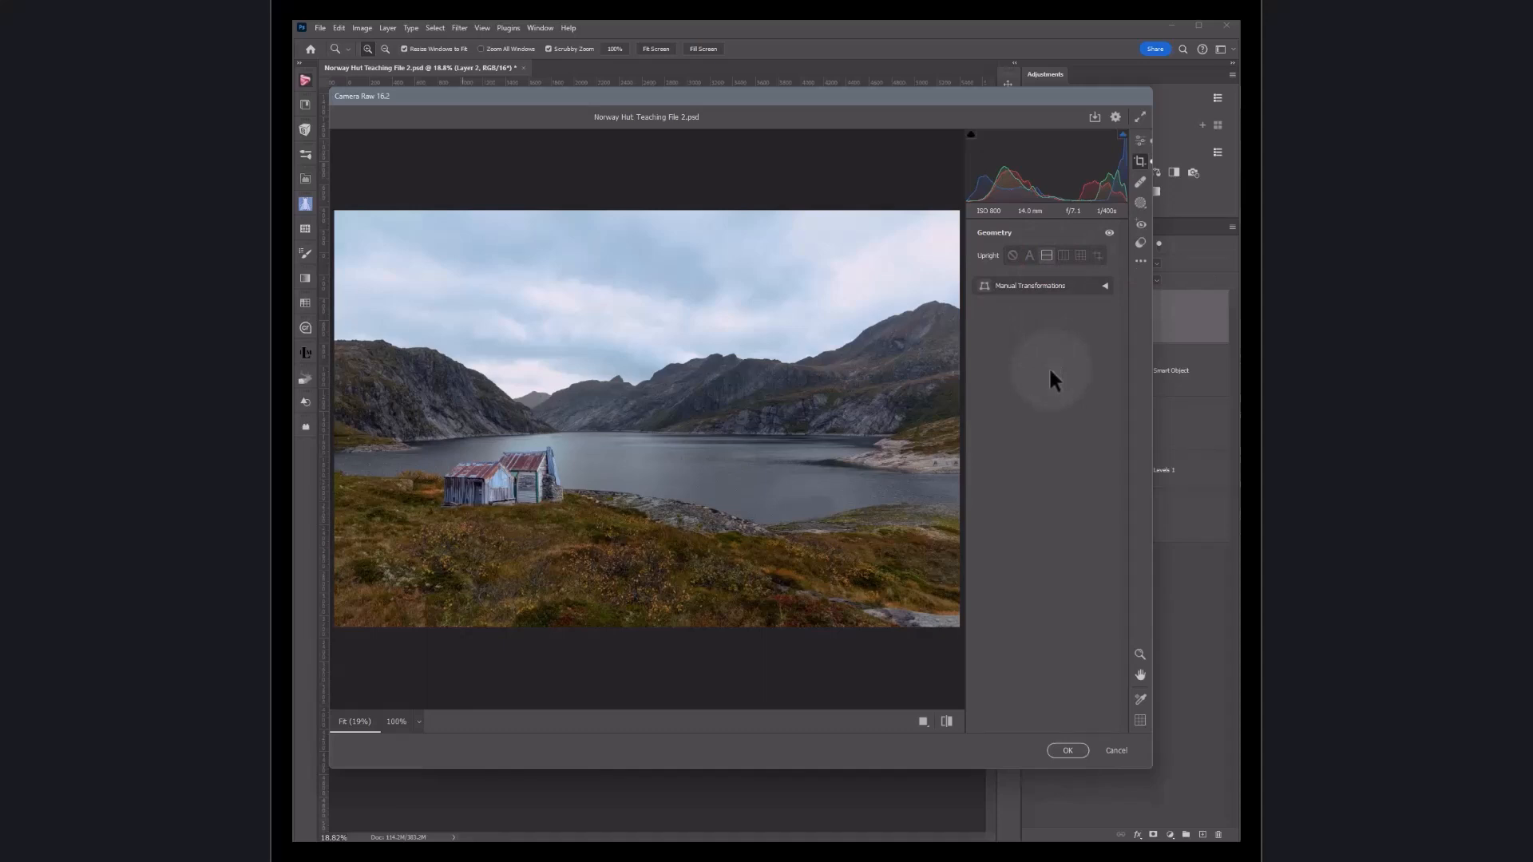
{"action": "left_click", "coordinate": [1069, 750]}
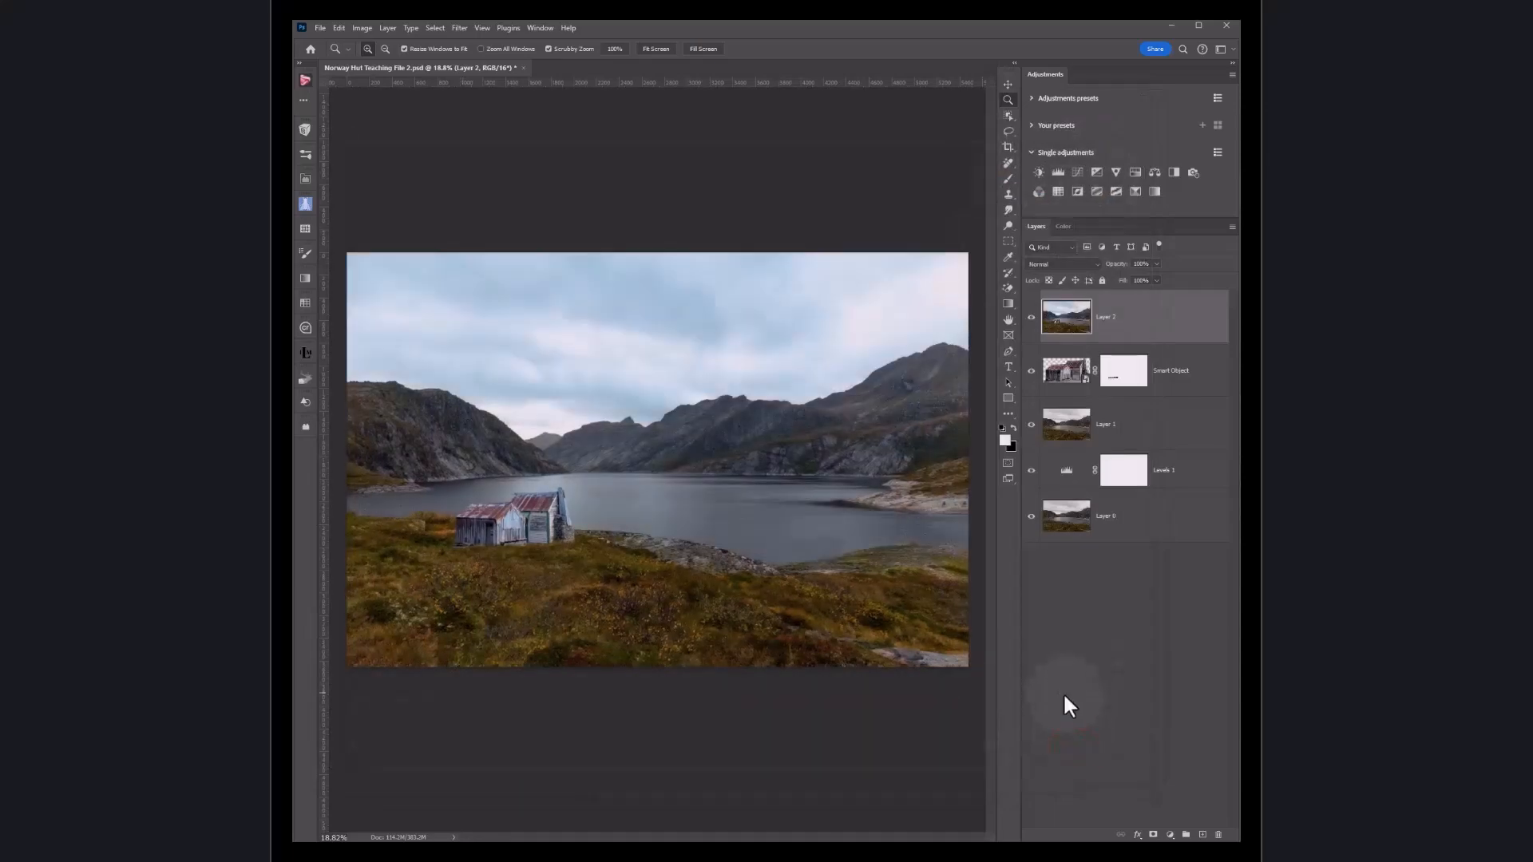
Step: Toggle the top layer's visibility to compare the image before and after the filter
{"action": "left_click", "coordinate": [1031, 320]}
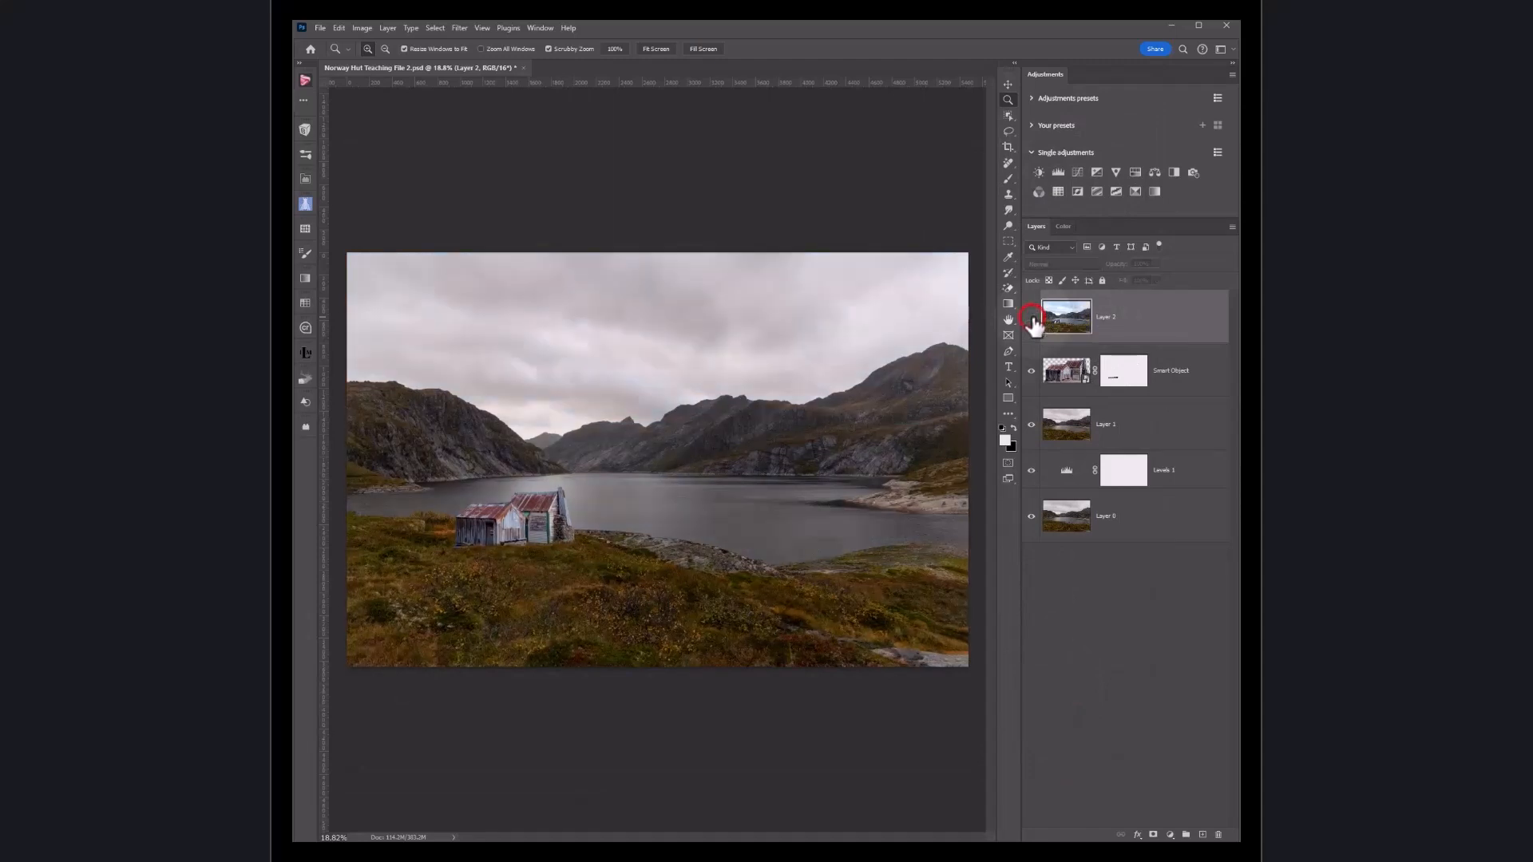
{"action": "left_click", "coordinate": [1031, 319]}
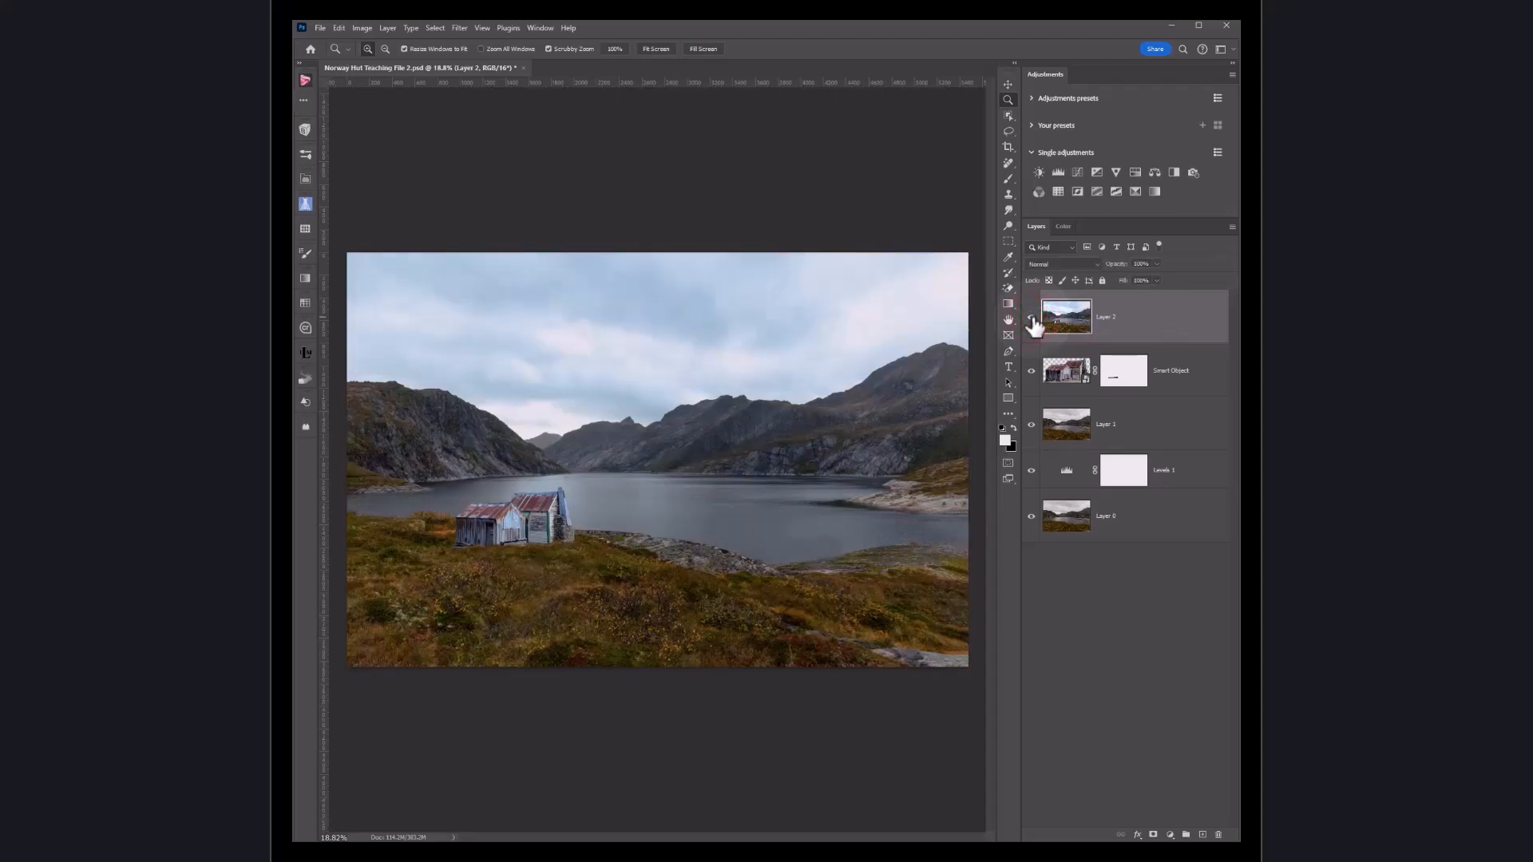
{"action": "left_click", "coordinate": [1031, 318]}
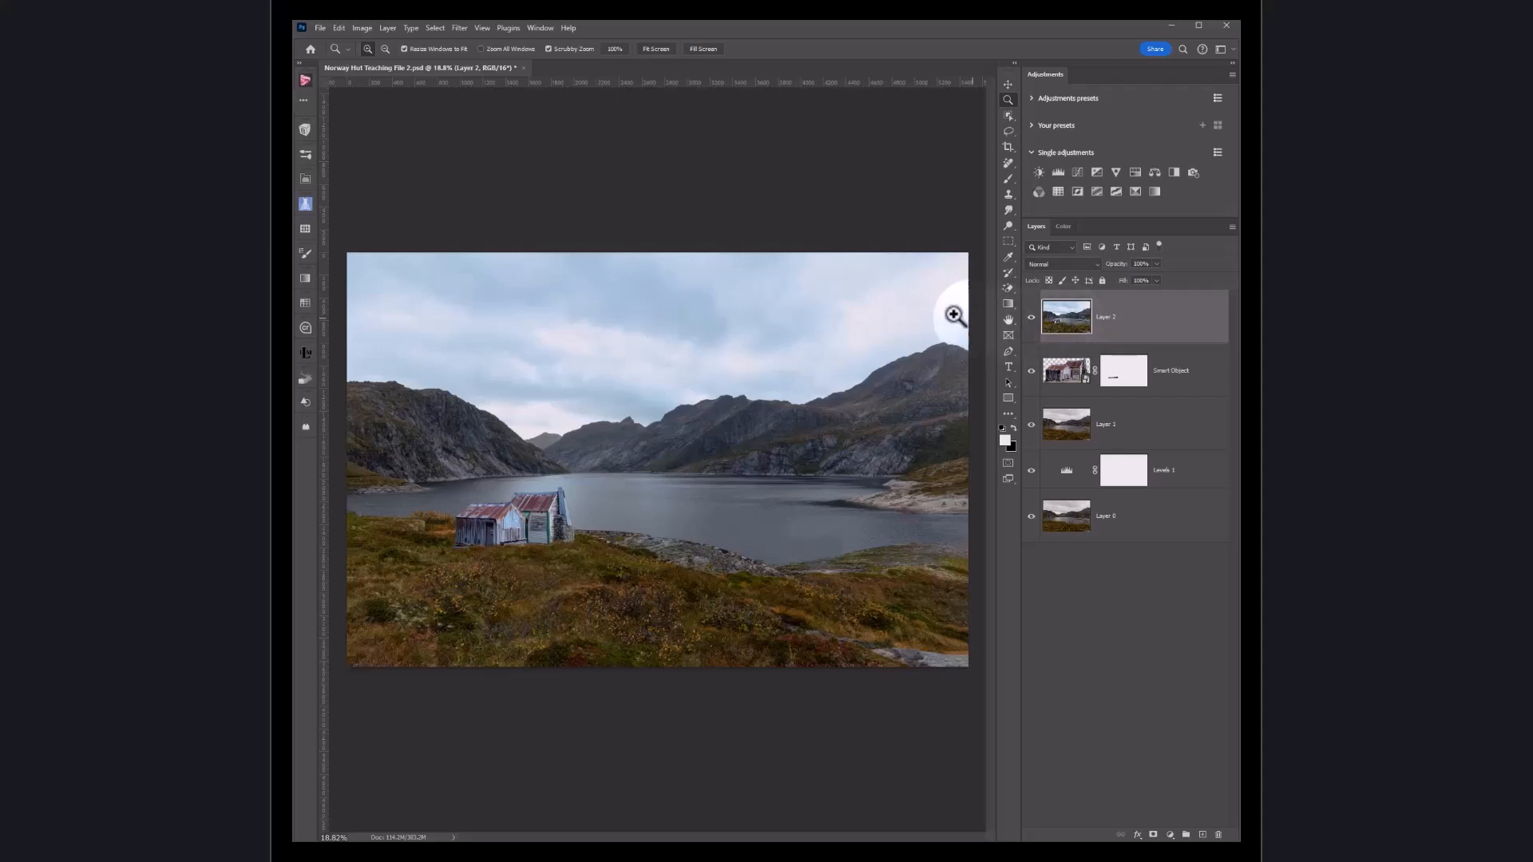
Step: Reopen the Camera Raw Filter and apply the Artistic 04 profile from the profile browser
{"action": "left_click", "coordinate": [466, 29]}
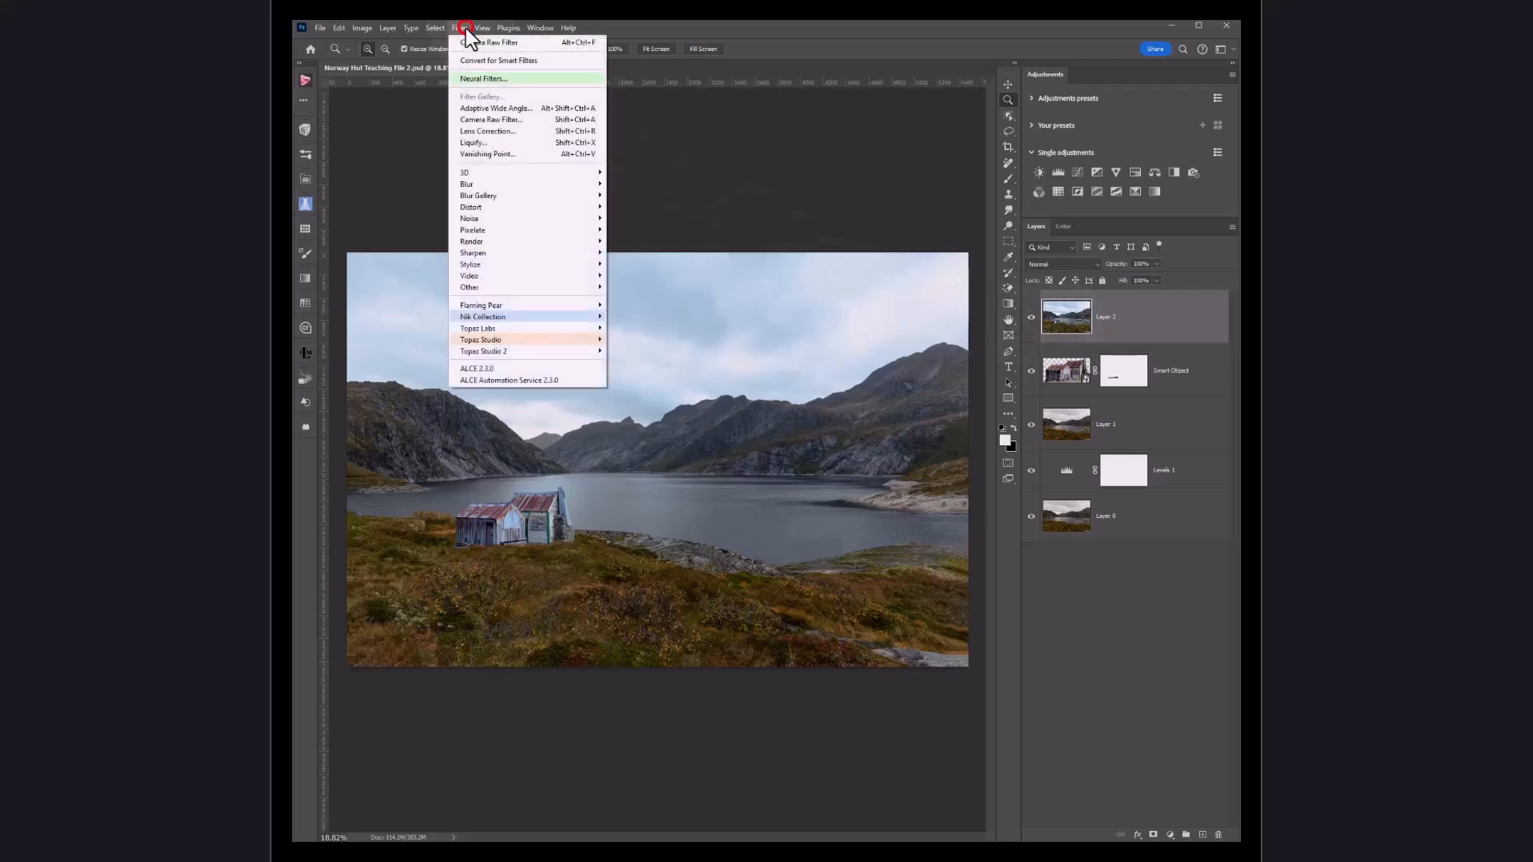
{"action": "left_click", "coordinate": [495, 121]}
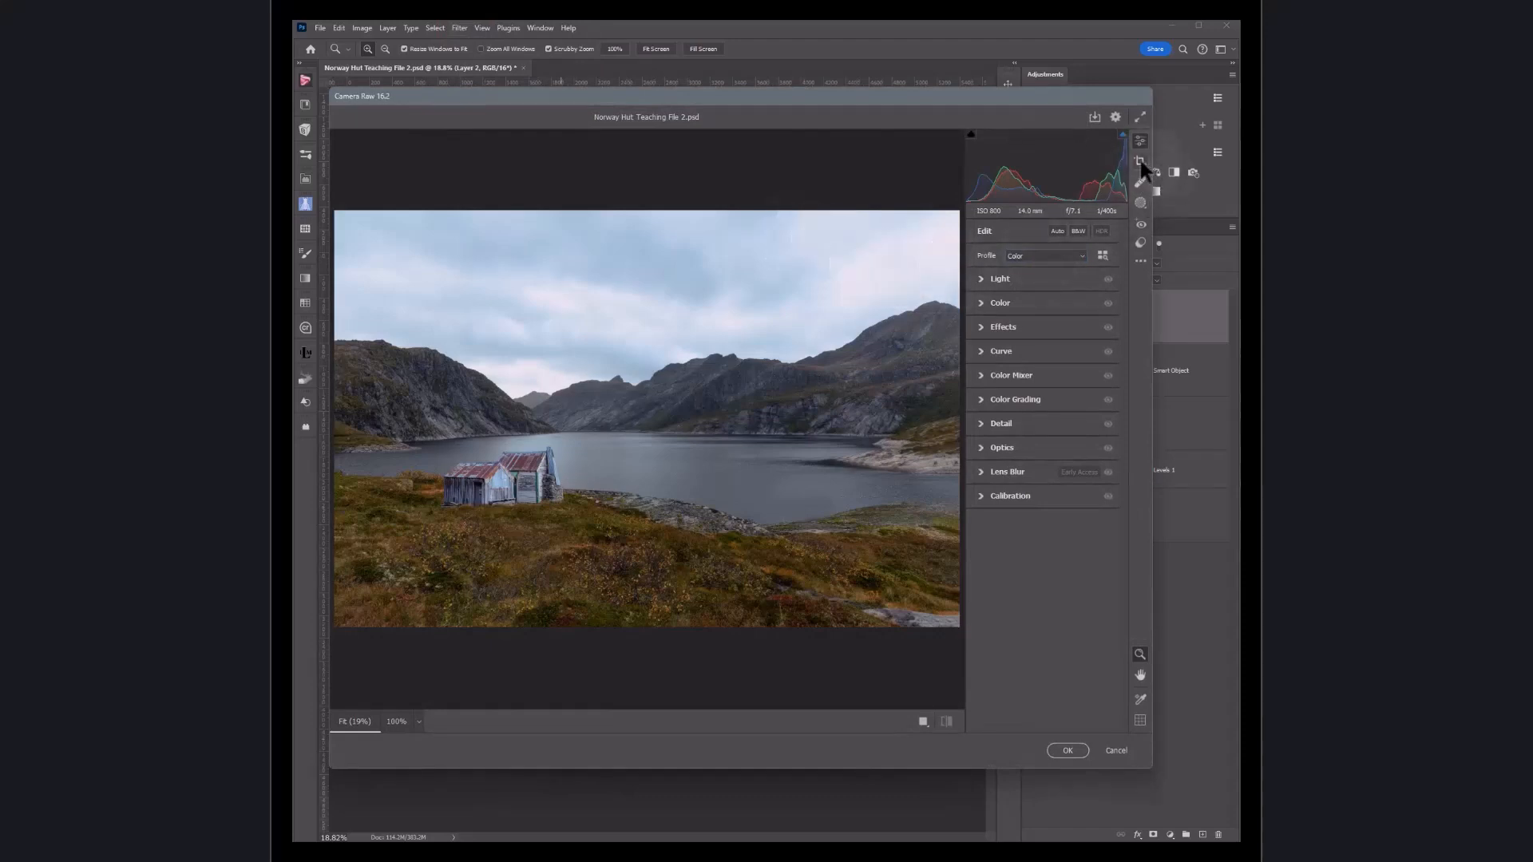
{"action": "mouse_move", "coordinate": [1140, 160]}
{"action": "left_click", "coordinate": [1103, 254]}
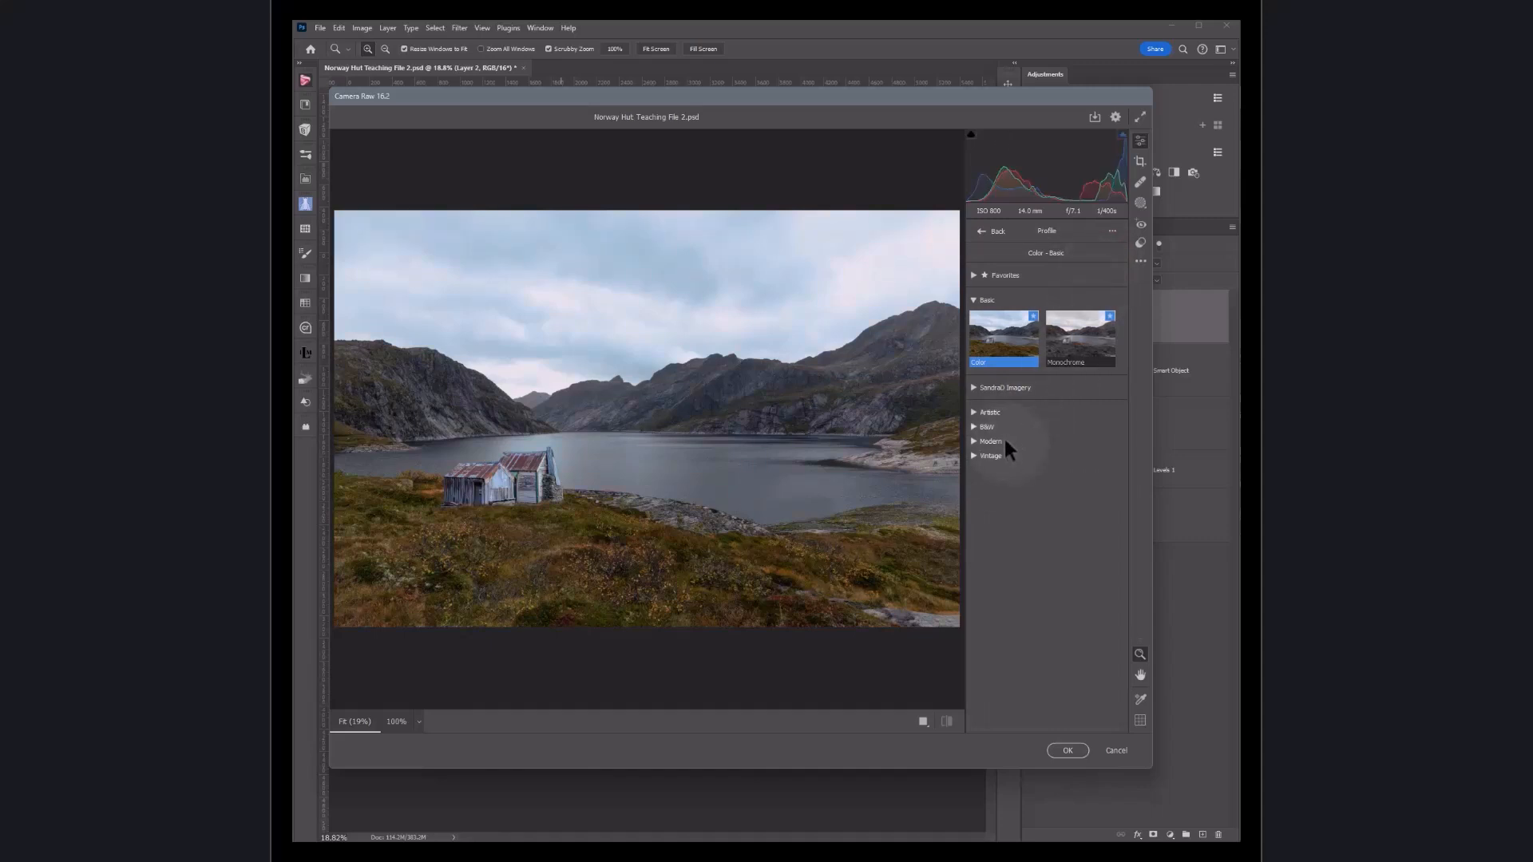
{"action": "left_click", "coordinate": [974, 413]}
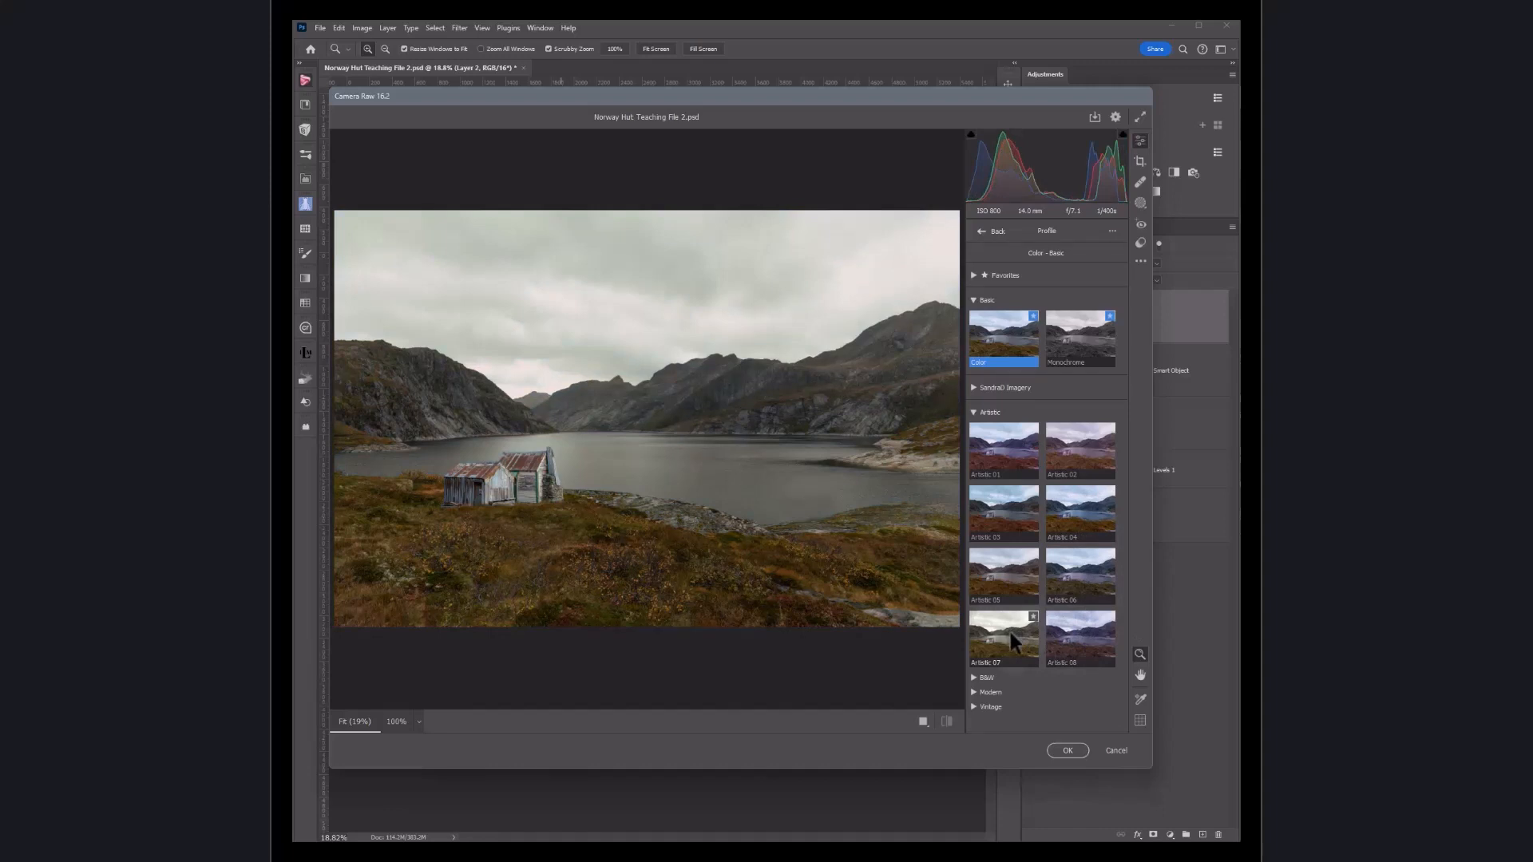
{"action": "left_click", "coordinate": [1073, 519]}
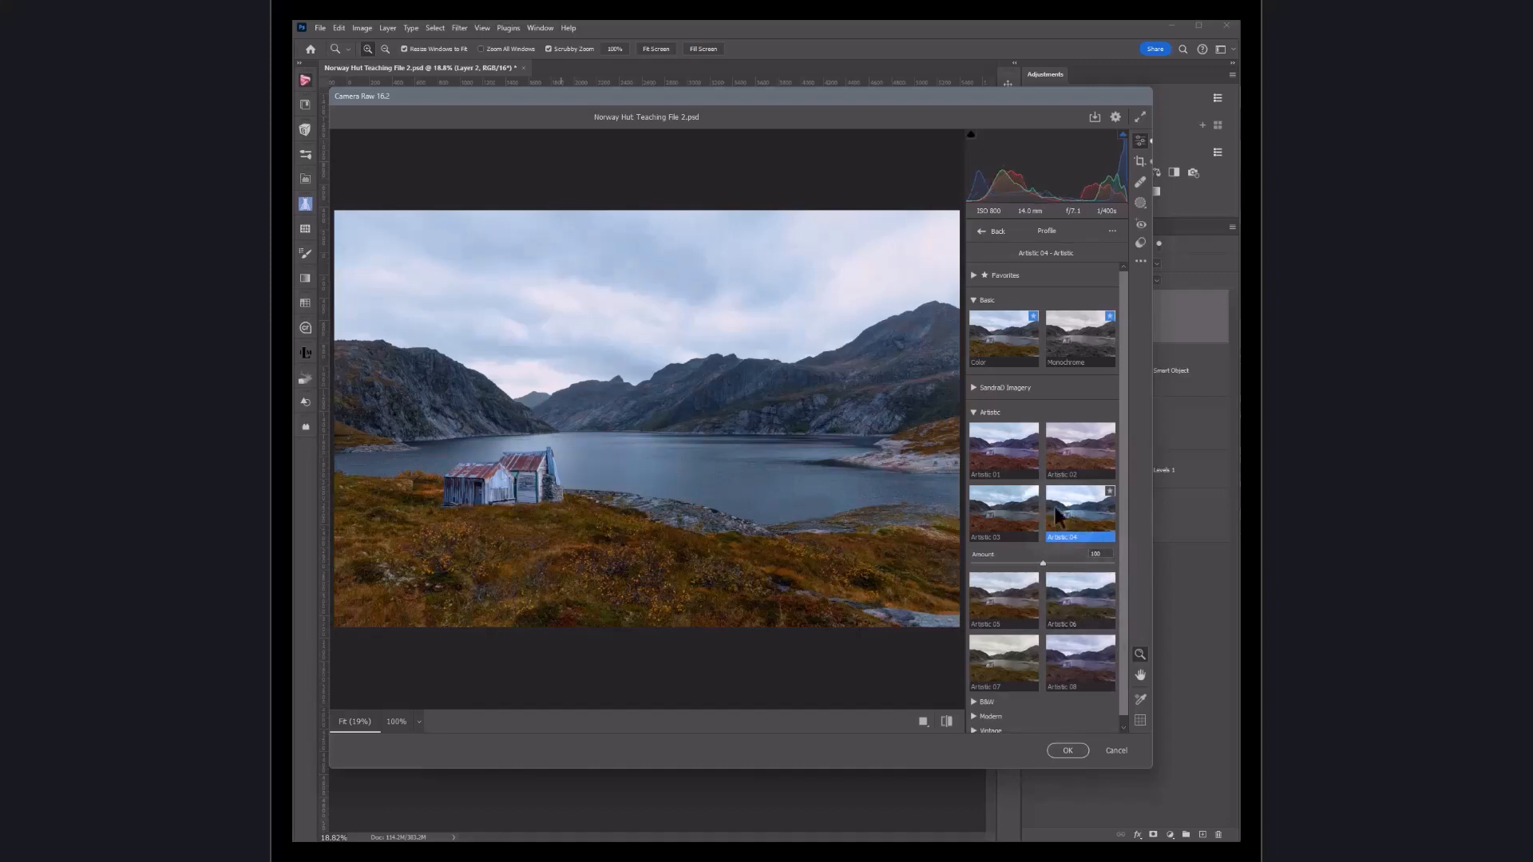
Step: Browse the B&W, Modern and Vintage profile groups, then confirm the filter
{"action": "left_click", "coordinate": [974, 412]}
{"action": "left_click", "coordinate": [975, 429]}
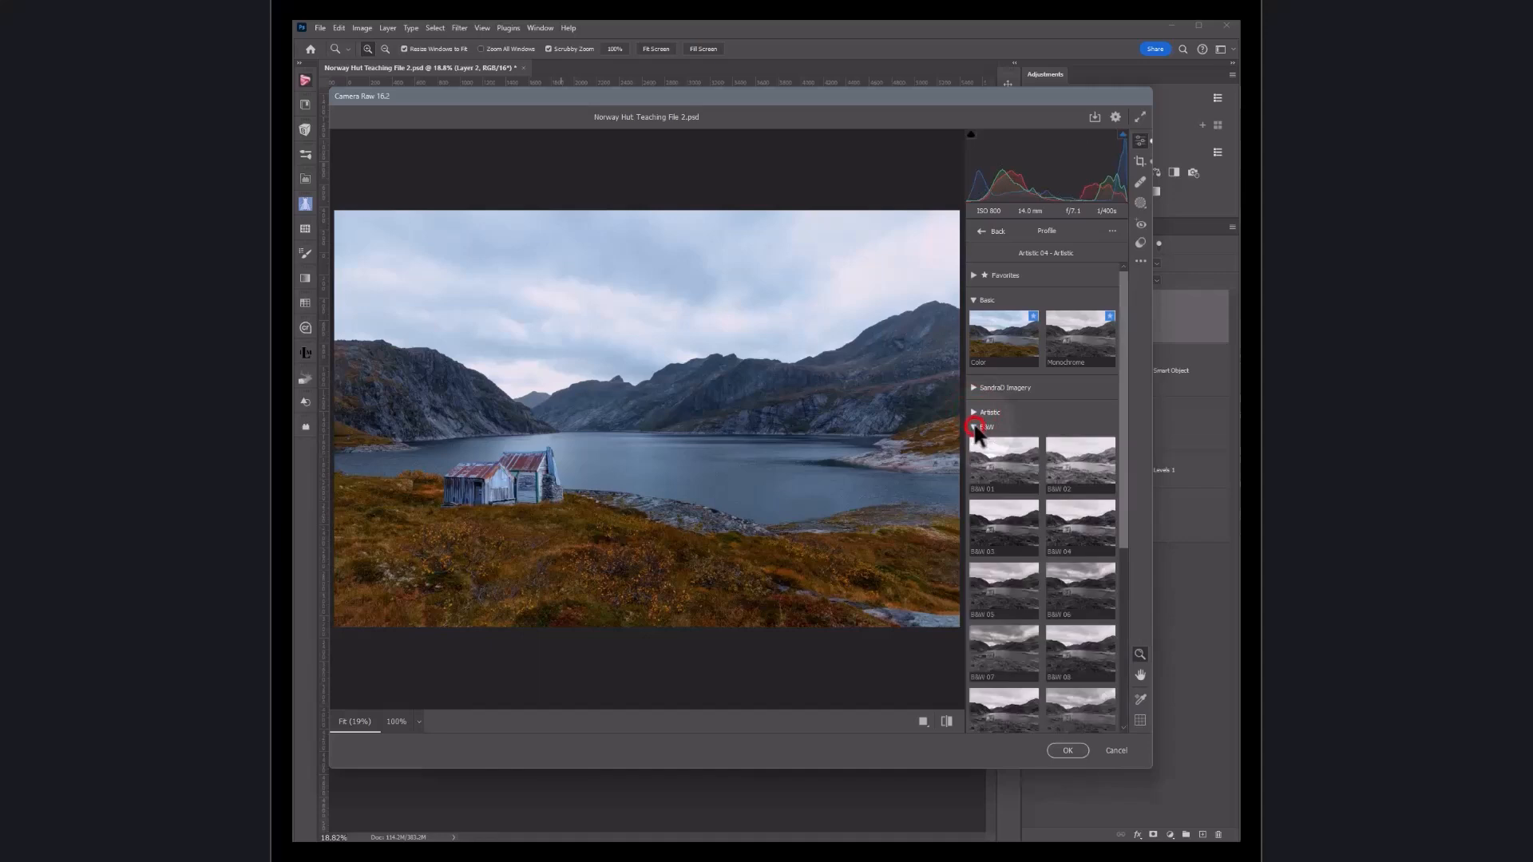
{"action": "left_click", "coordinate": [975, 427]}
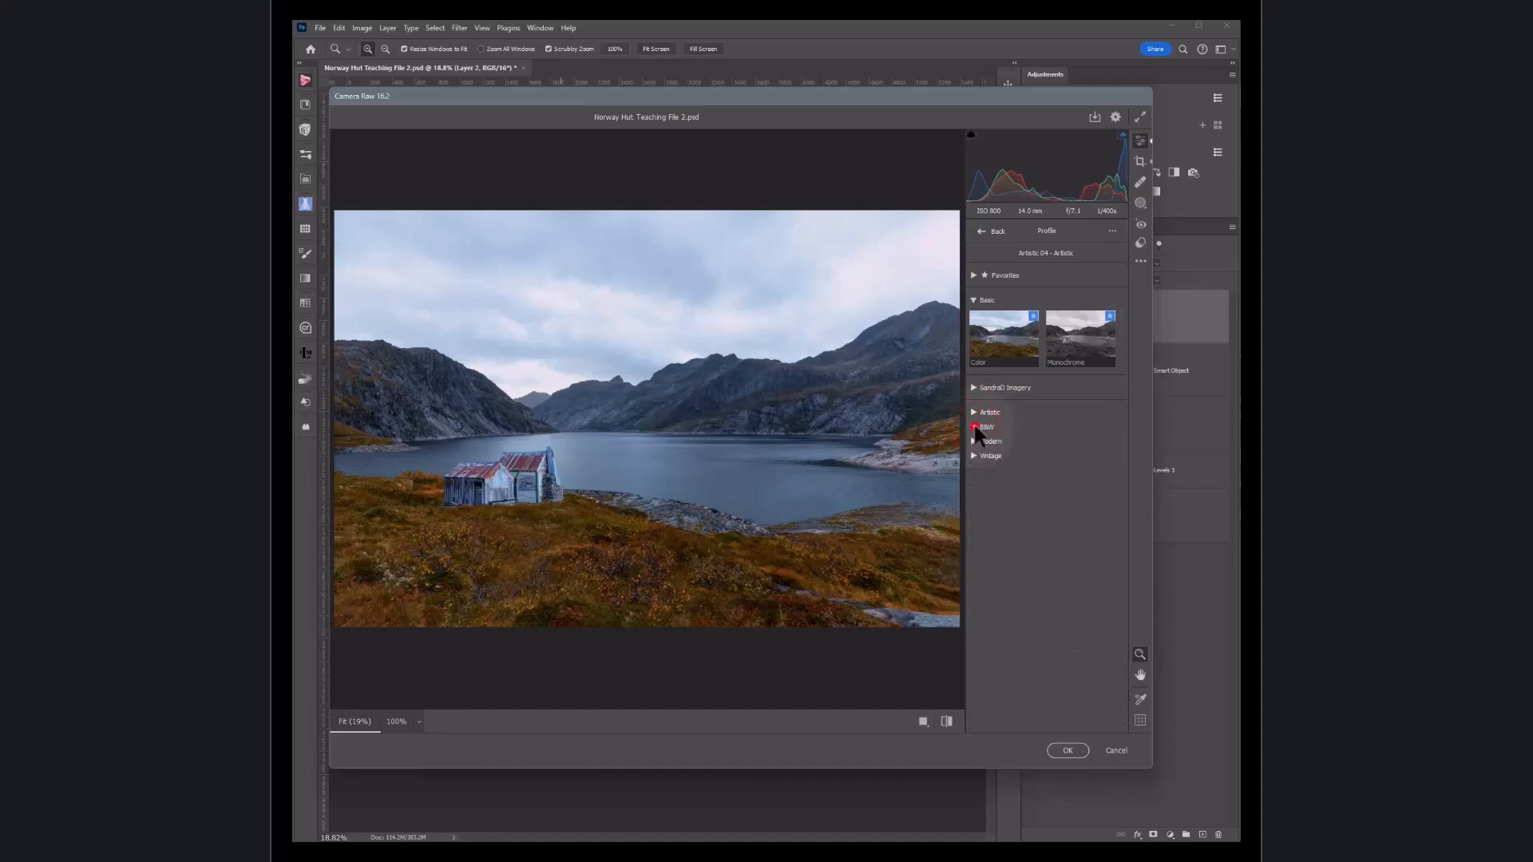
{"action": "left_click", "coordinate": [974, 440]}
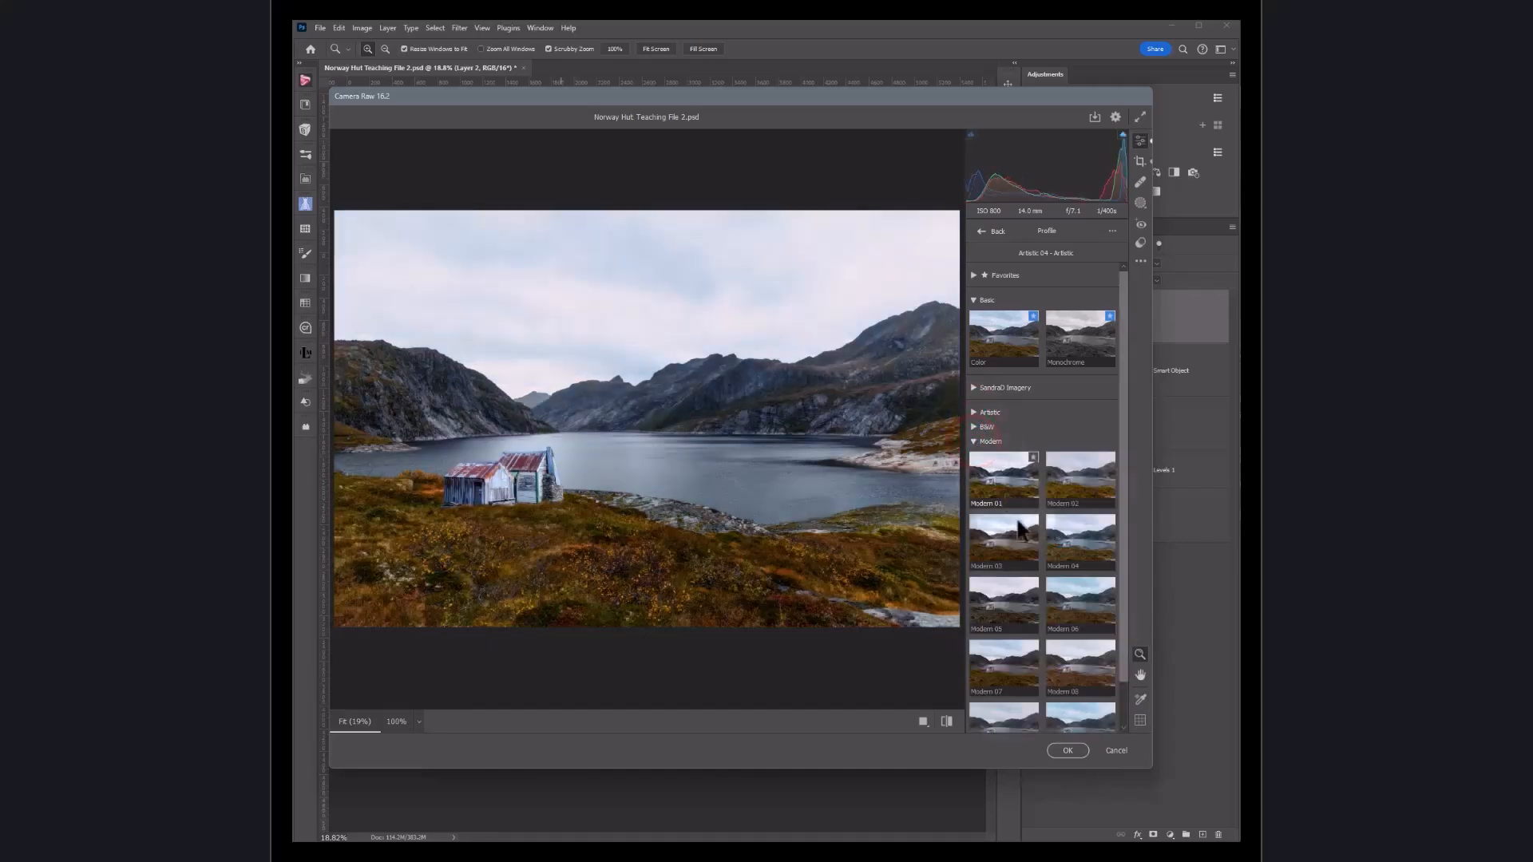
{"action": "left_click", "coordinate": [974, 441]}
{"action": "left_click", "coordinate": [972, 454]}
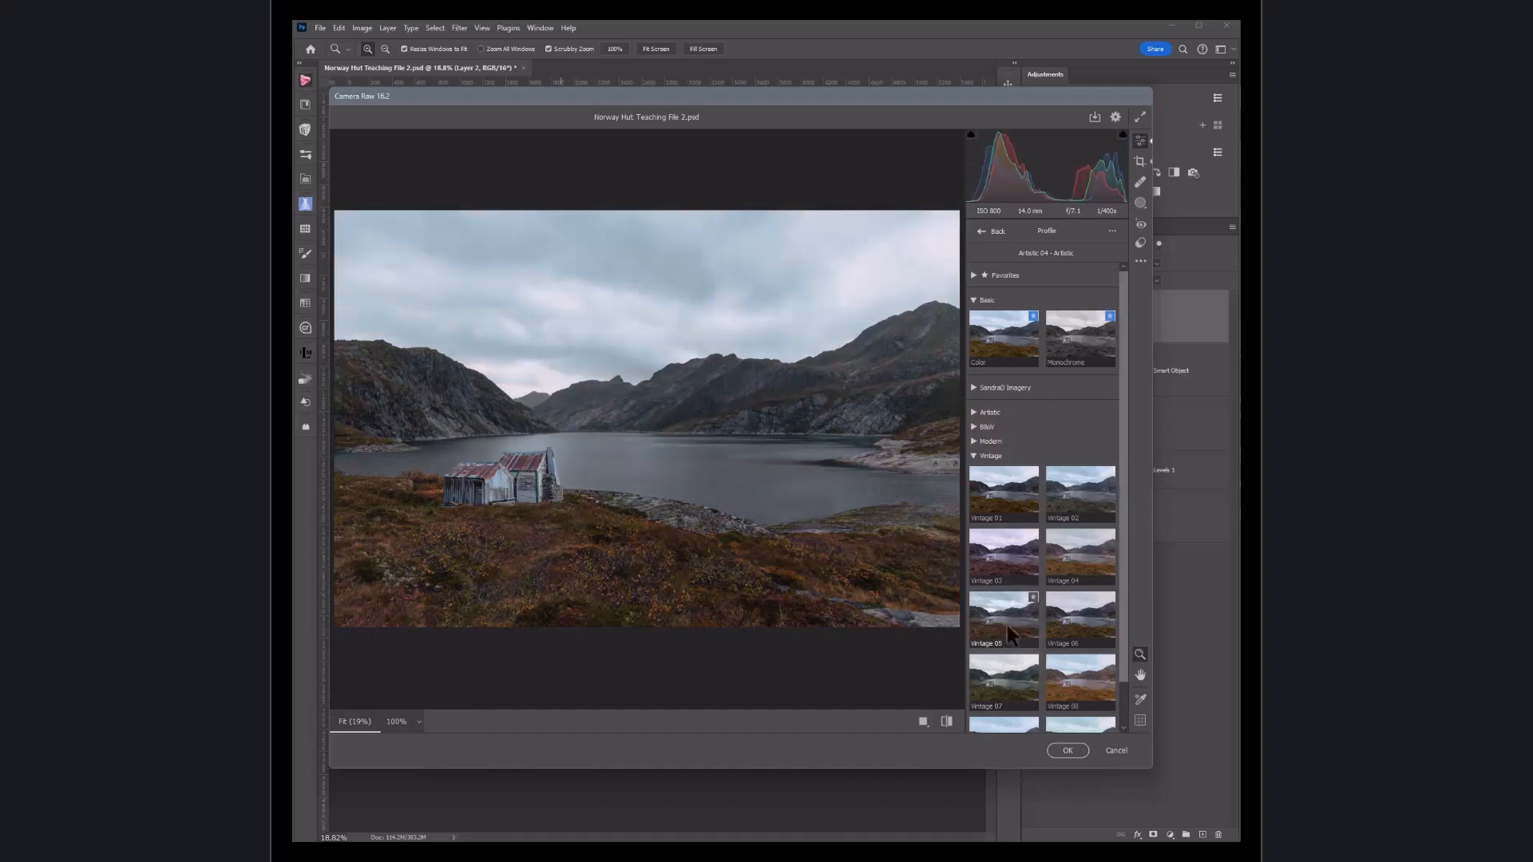
{"action": "left_click", "coordinate": [973, 412]}
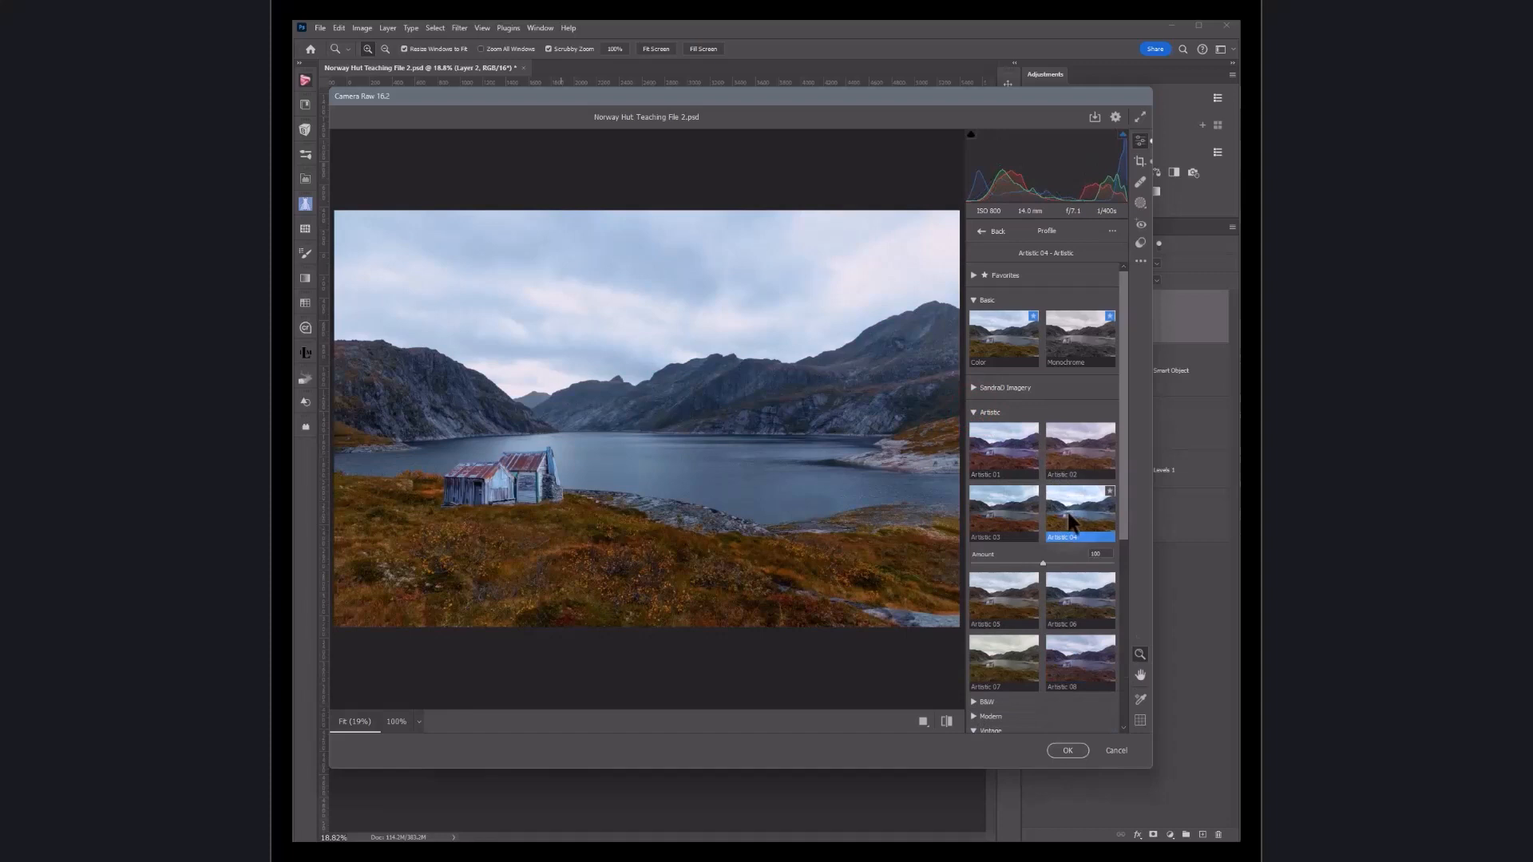
{"action": "left_click", "coordinate": [1067, 750]}
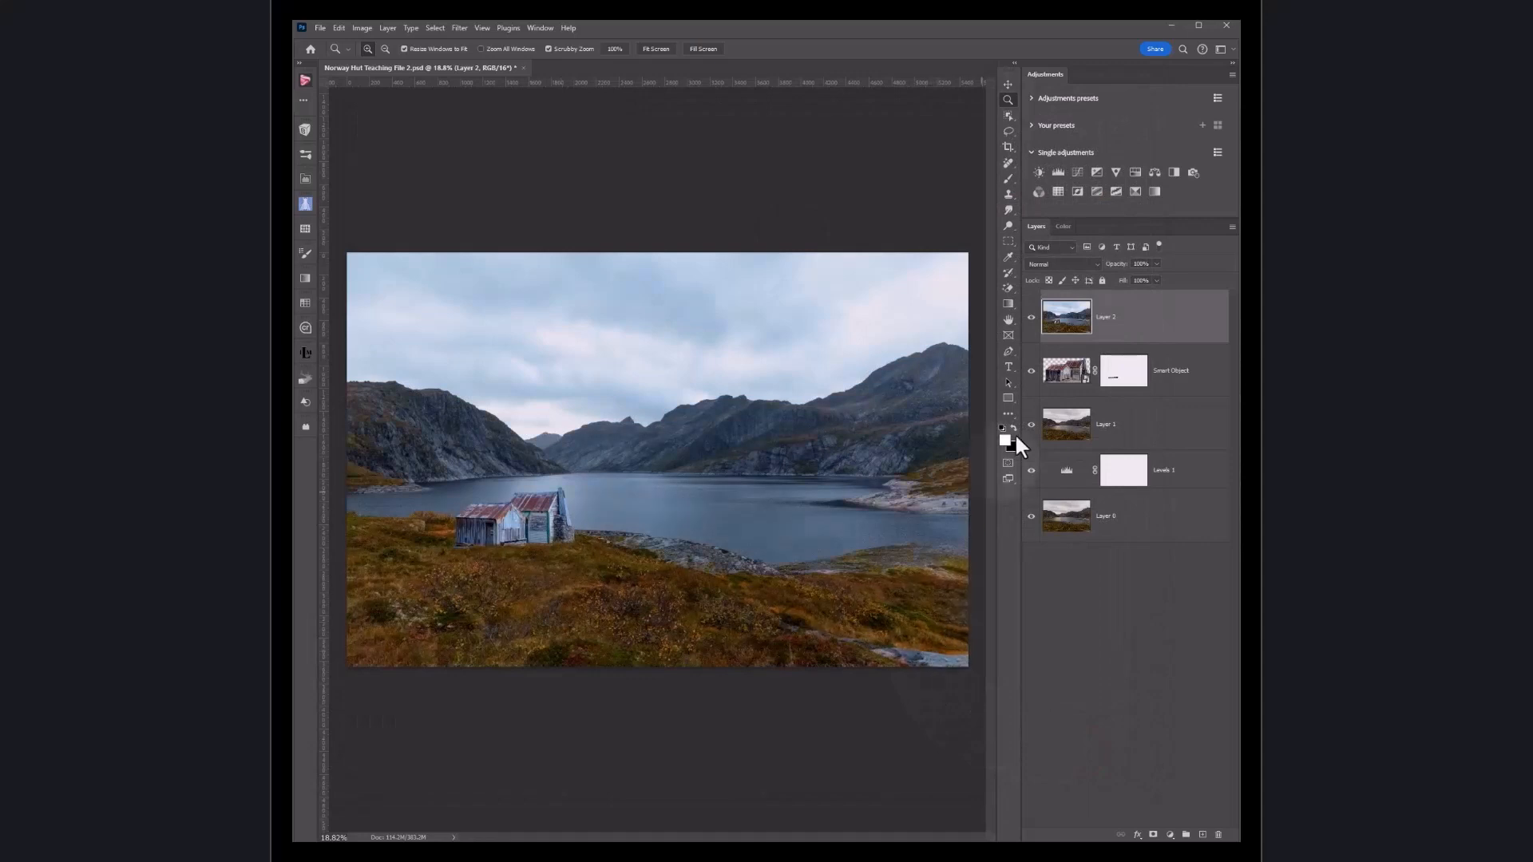
Step: Toggle the top layer's visibility to compare the profile result
{"action": "left_click", "coordinate": [1031, 317]}
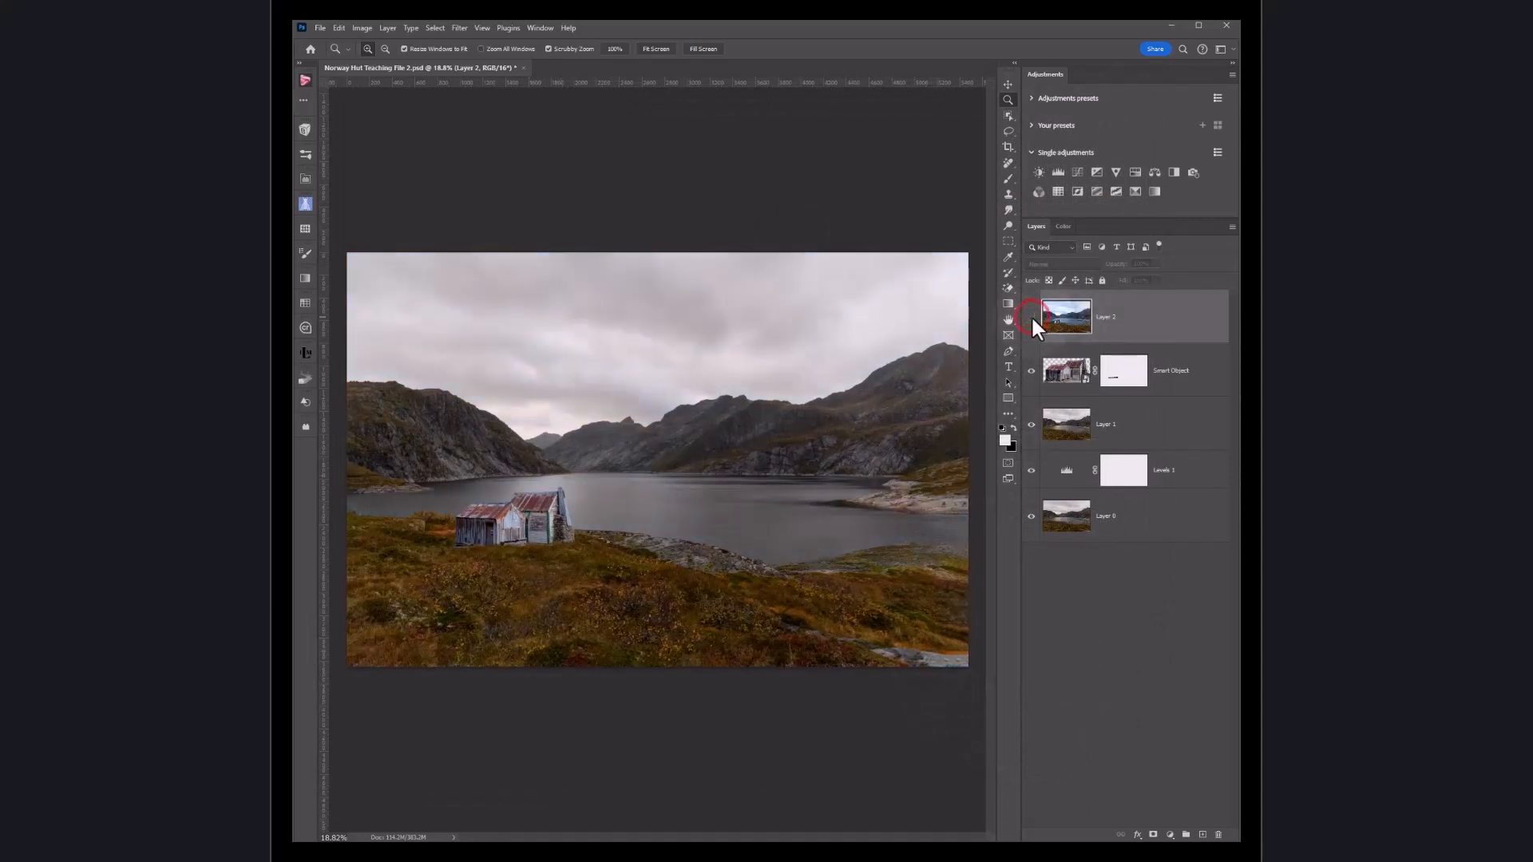
{"action": "left_click", "coordinate": [1032, 316]}
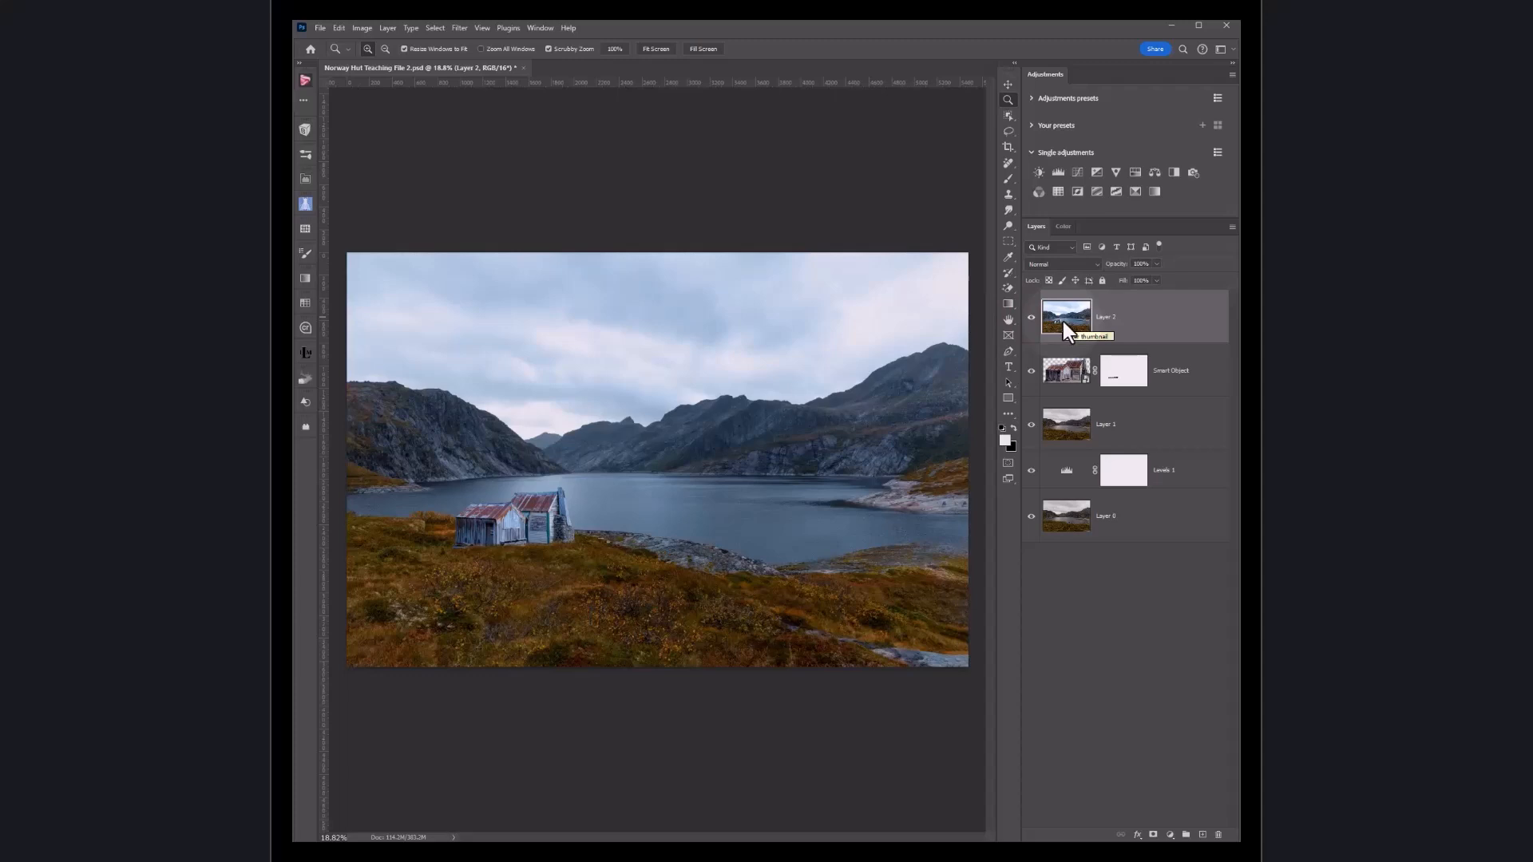
Step: Open the Camera Raw Filter on the Tuscany image's top layer and expand the Light panel
{"action": "left_click", "coordinate": [1157, 264]}
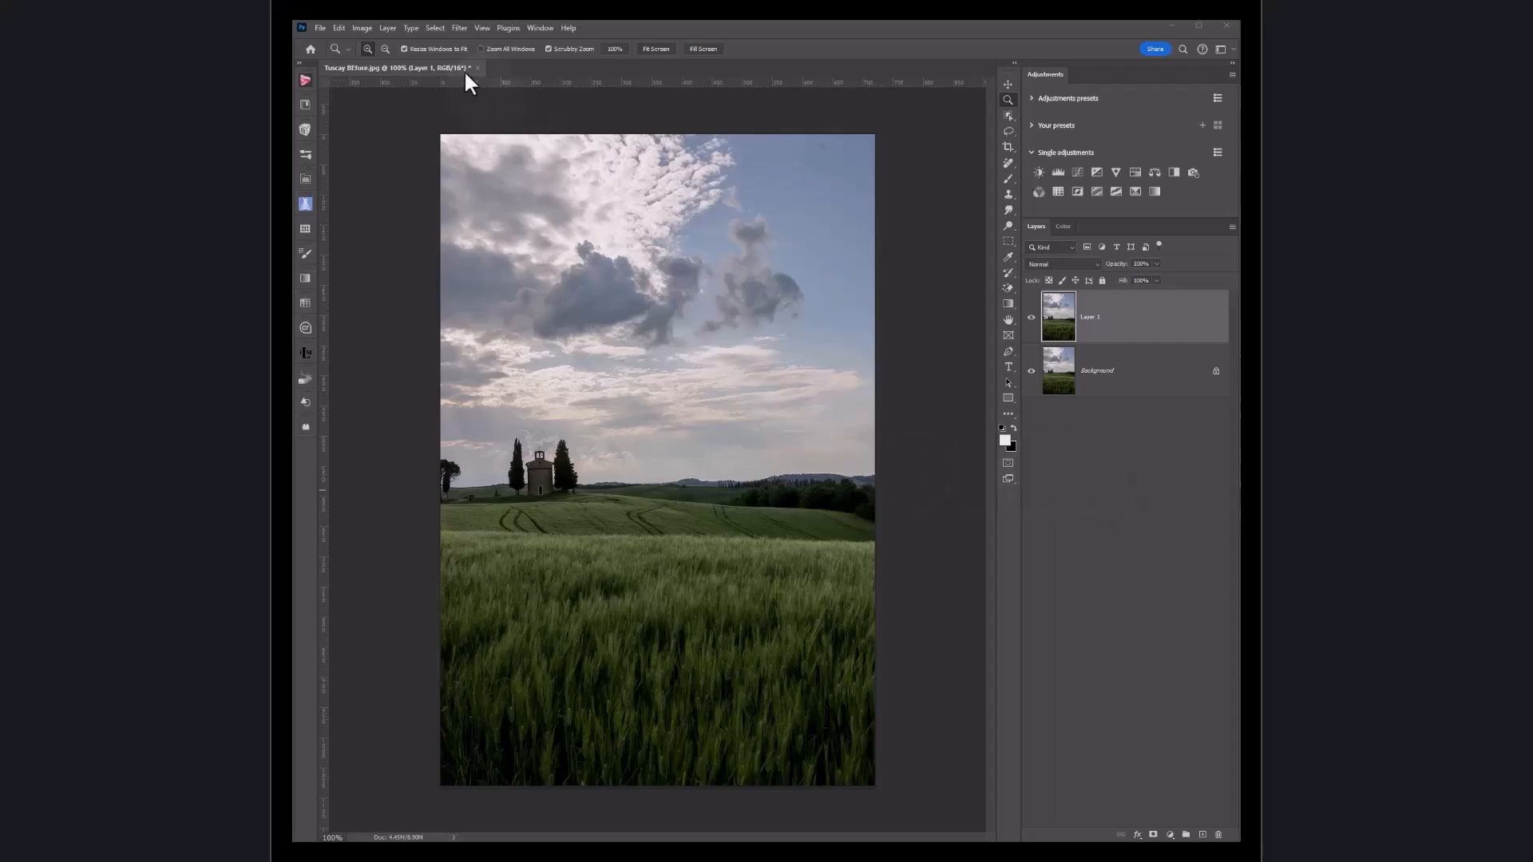
{"action": "left_click", "coordinate": [461, 27]}
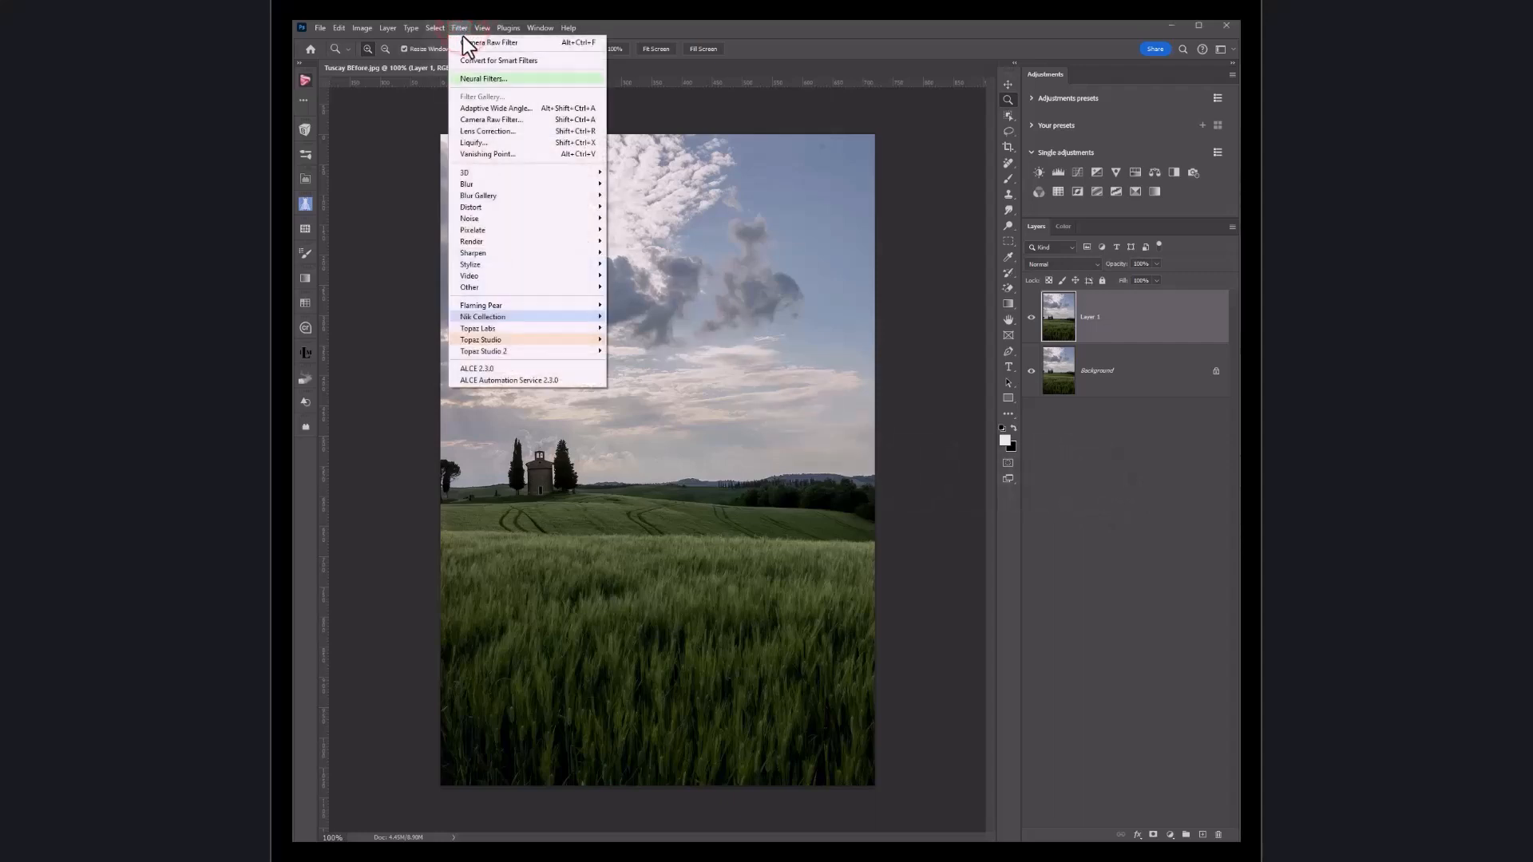
{"action": "left_click", "coordinate": [477, 119]}
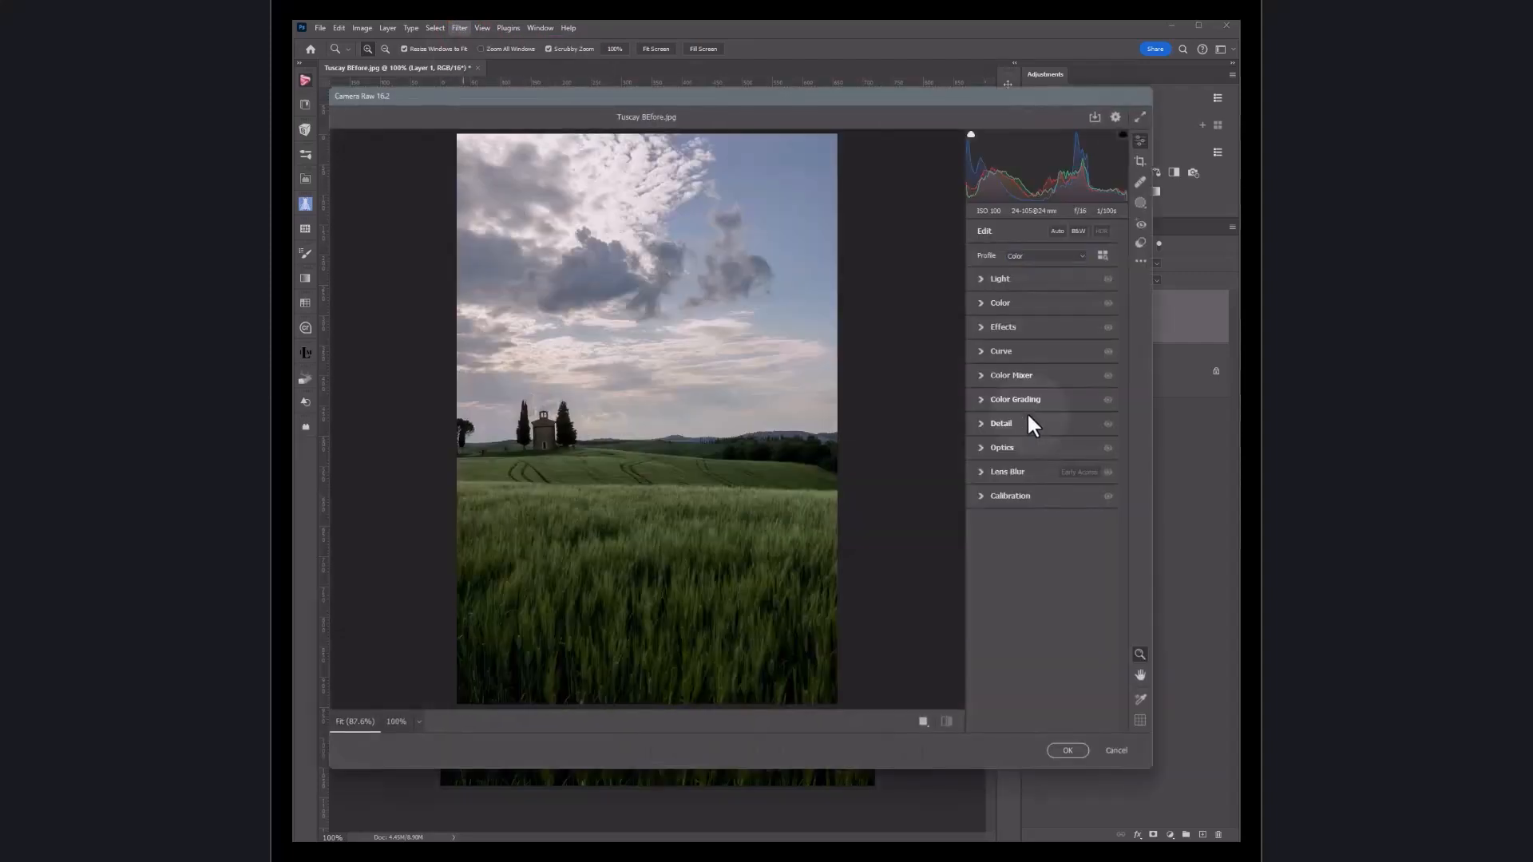
{"action": "left_click", "coordinate": [983, 280]}
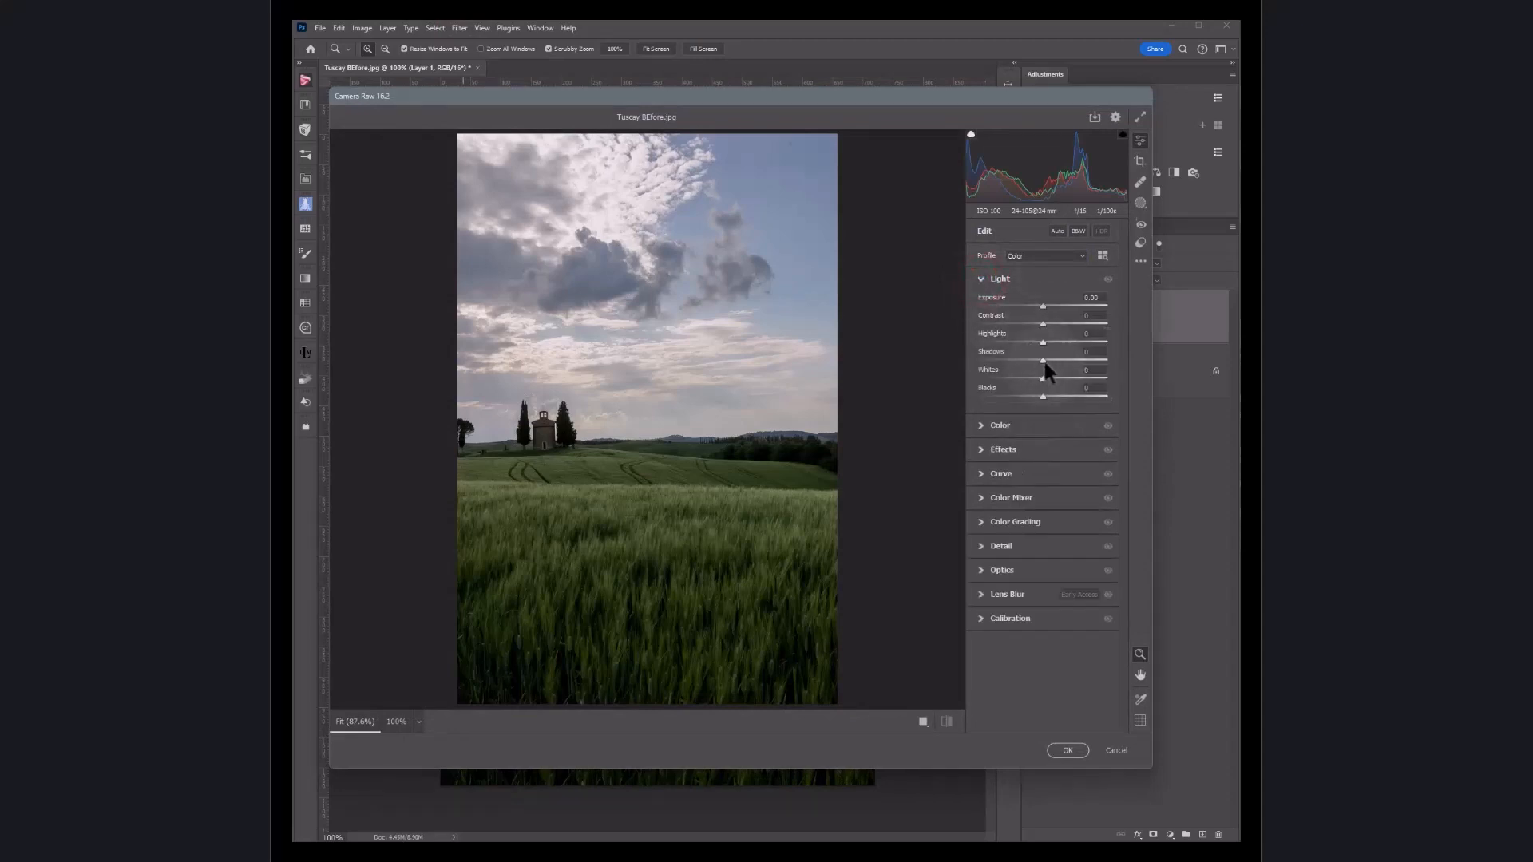
Step: Try the Auto settings on the Light sliders, then reset each Light slider back to zero
{"action": "left_click_drag", "start_coordinate": [1044, 360], "coordinate": [1051, 359]}
{"action": "double_click", "coordinate": [1050, 356]}
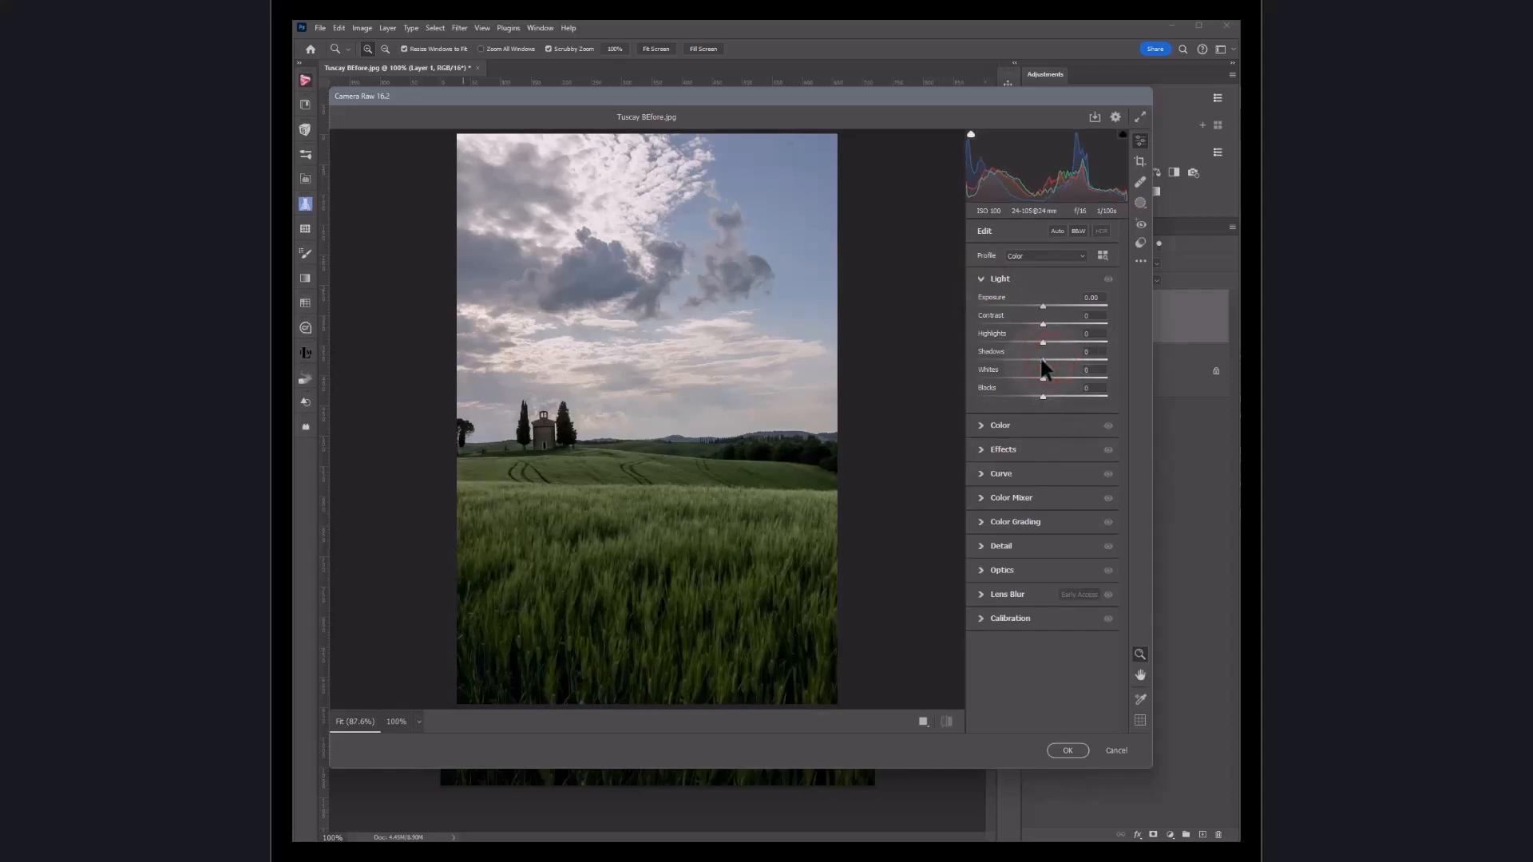
{"action": "left_click", "coordinate": [1055, 230]}
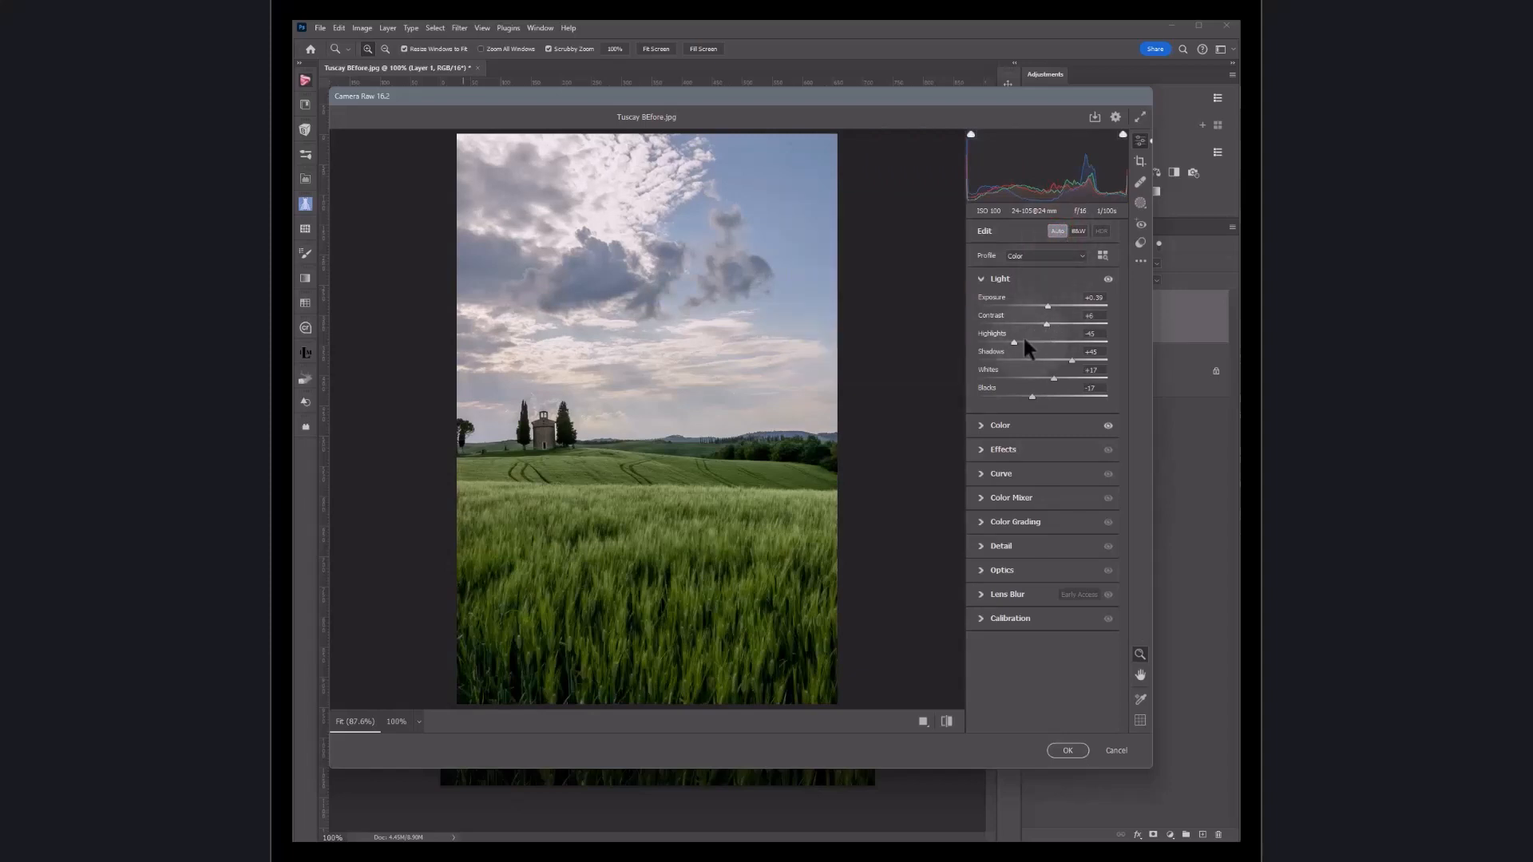
{"action": "double_click", "coordinate": [1031, 396]}
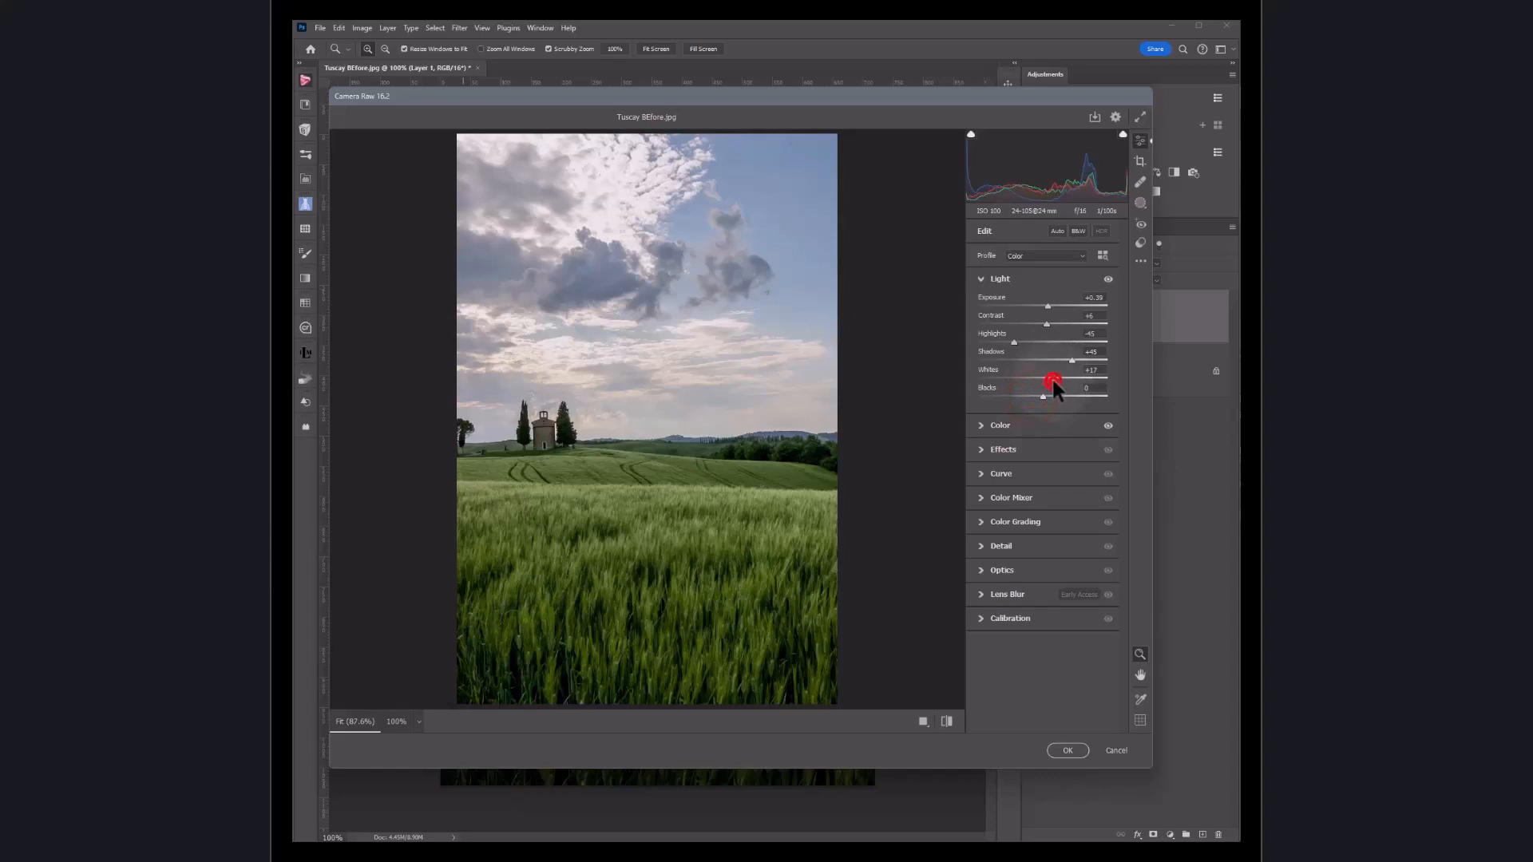
{"action": "double_click", "coordinate": [1051, 377]}
{"action": "double_click", "coordinate": [1071, 360]}
{"action": "double_click", "coordinate": [1014, 342]}
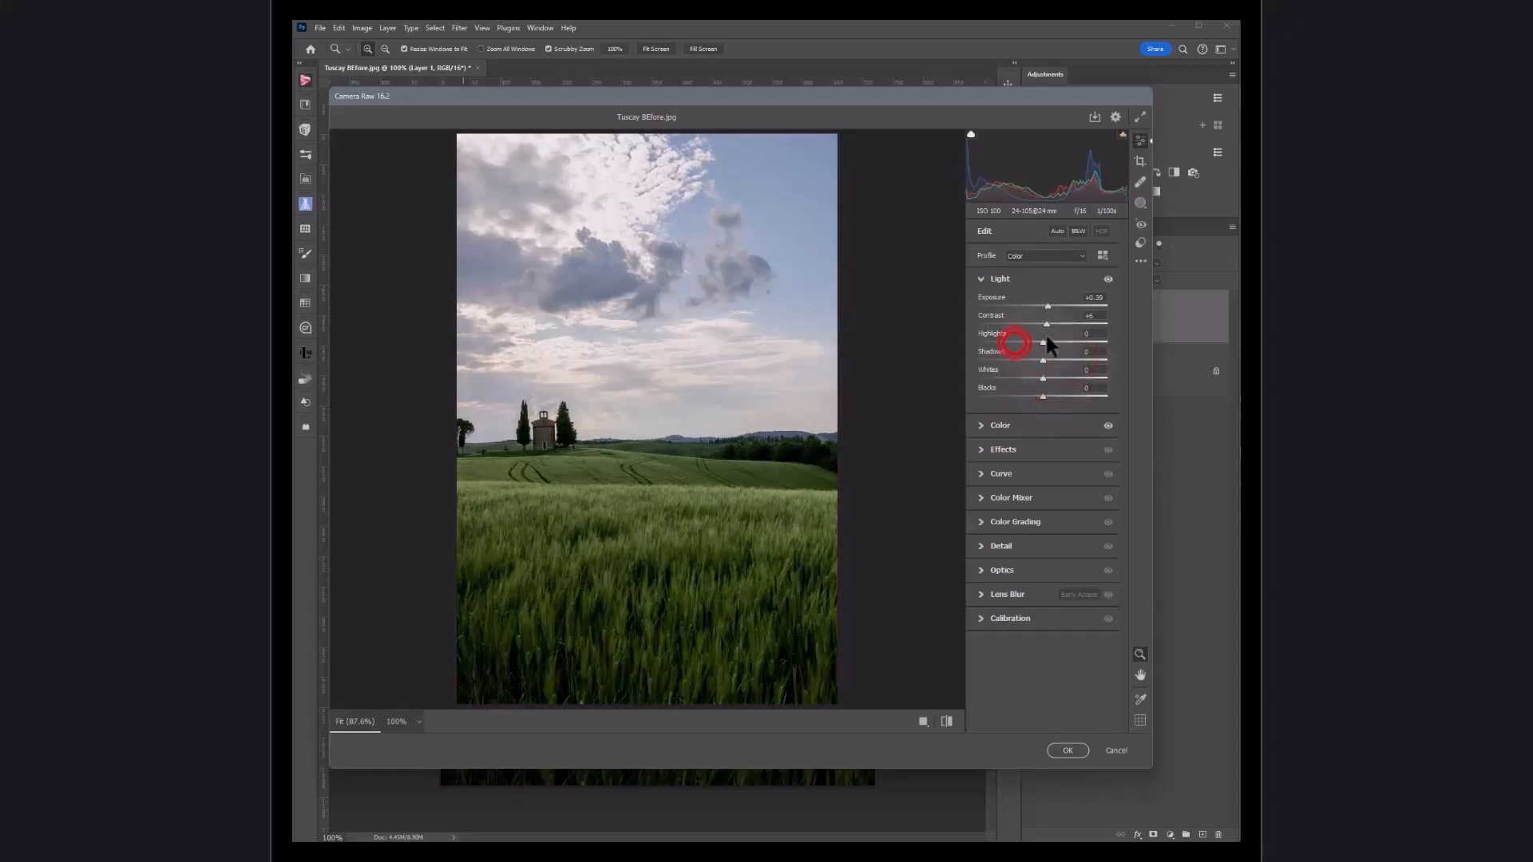
{"action": "double_click", "coordinate": [1046, 323]}
{"action": "double_click", "coordinate": [1046, 304]}
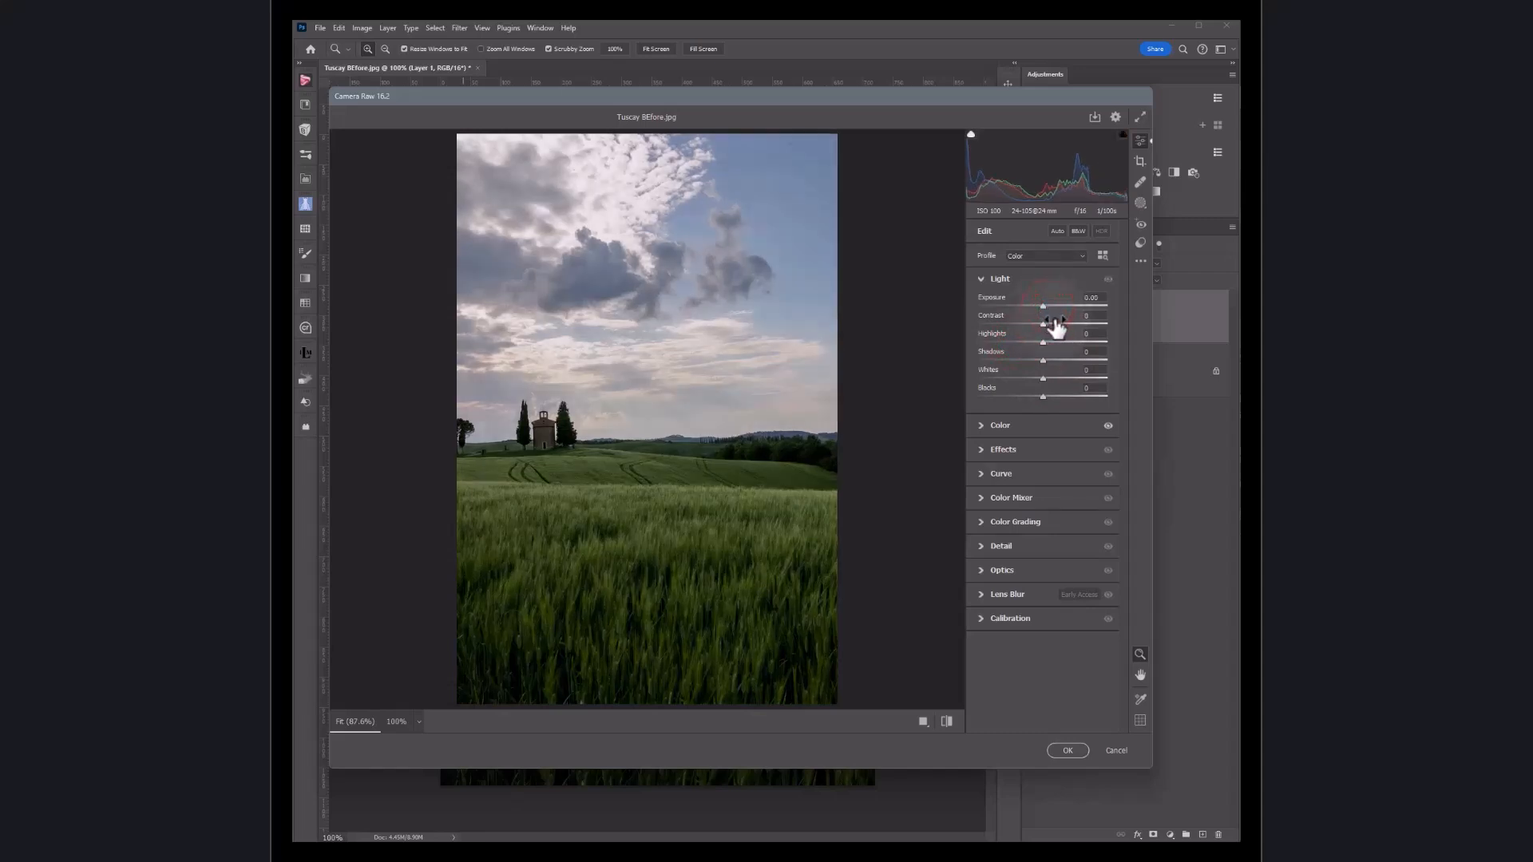
Step: Apply Auto settings again, then raise Contrast to +7 and Exposure to +0.40
{"action": "left_click", "coordinate": [1056, 231]}
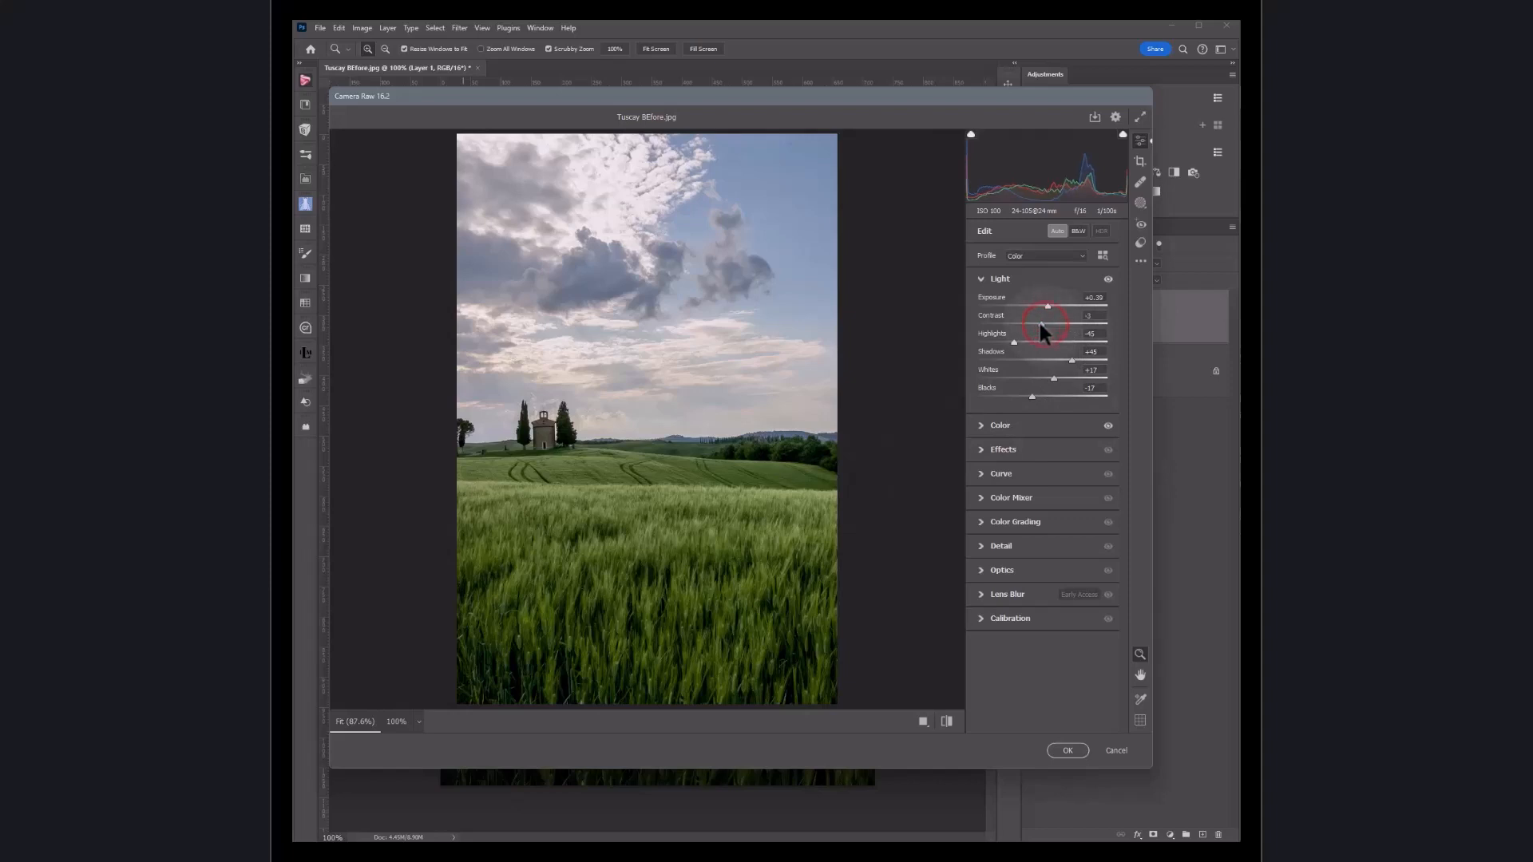
{"action": "left_click_drag", "start_coordinate": [1034, 323], "coordinate": [1045, 324]}
{"action": "left_click_drag", "start_coordinate": [1048, 305], "coordinate": [1050, 304]}
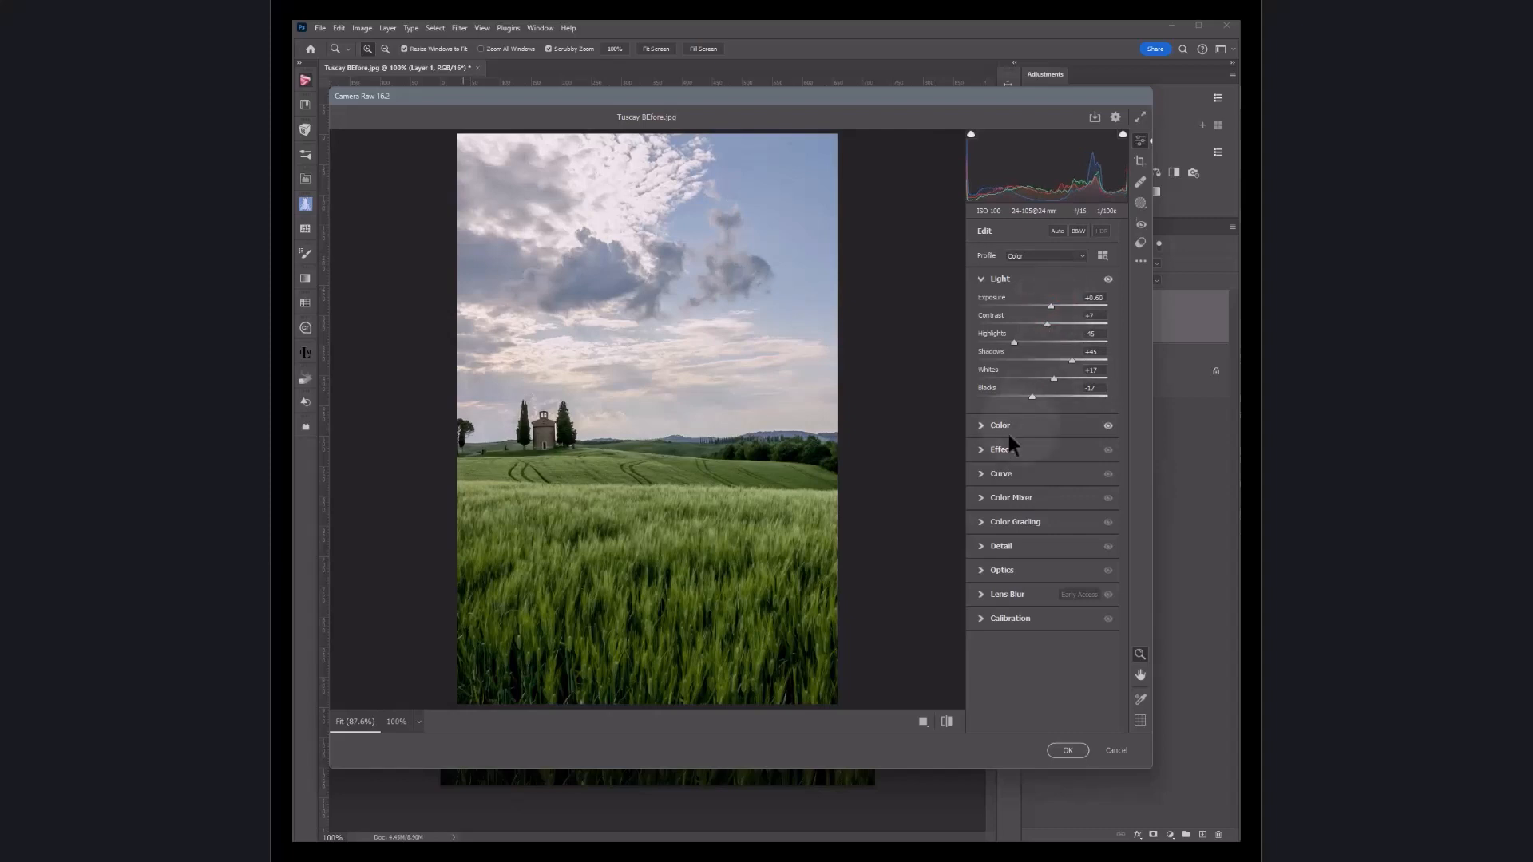
Step: In Color Grading, tint the shadows towards cyan, lower the shadow luminance and set Balance to +58
{"action": "left_click", "coordinate": [980, 524]}
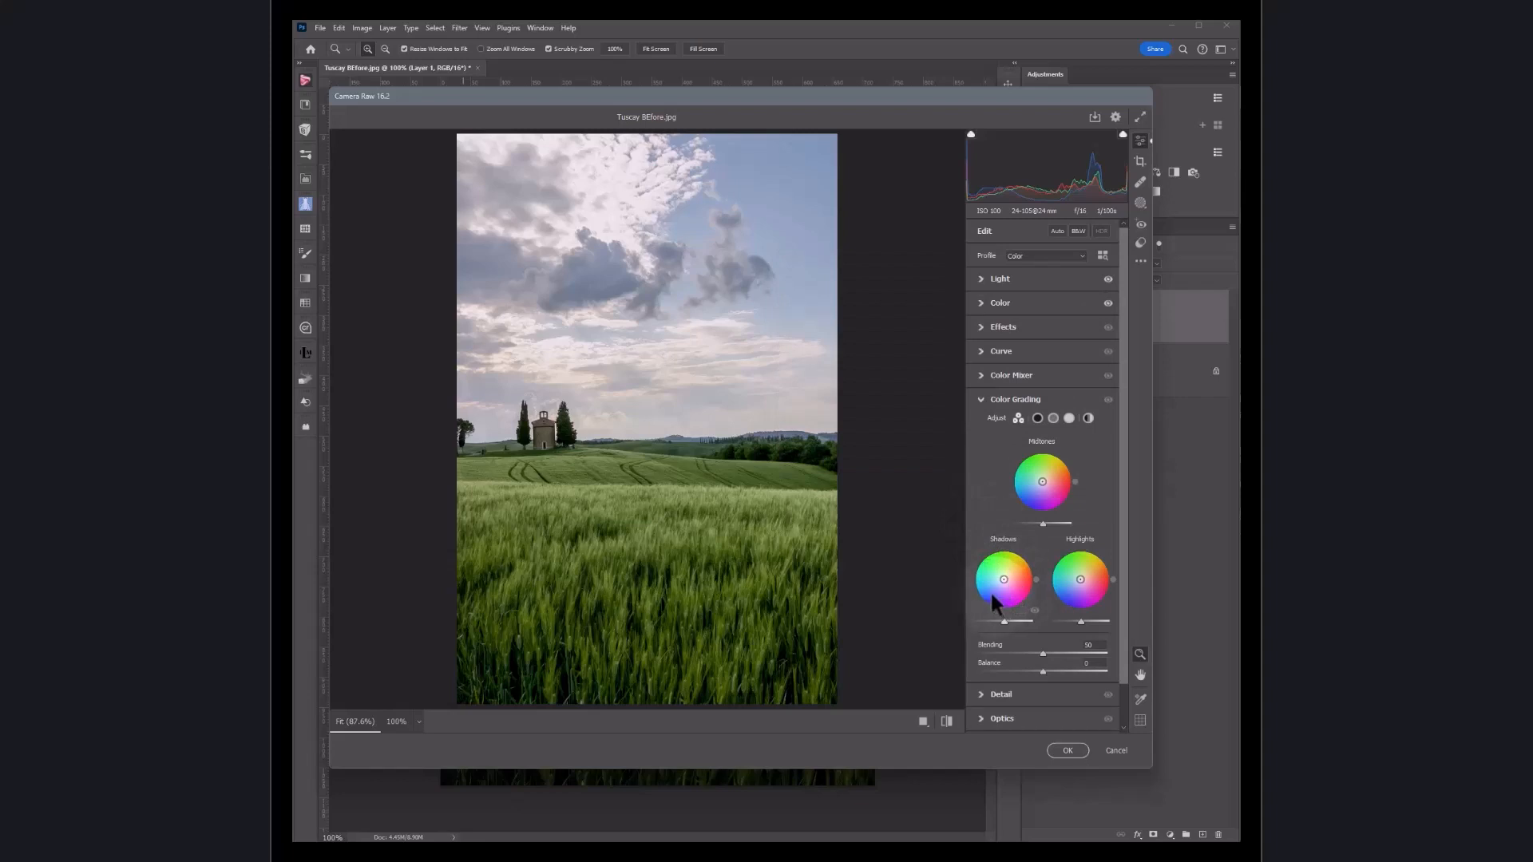
{"action": "left_click_drag", "start_coordinate": [993, 588], "coordinate": [991, 581]}
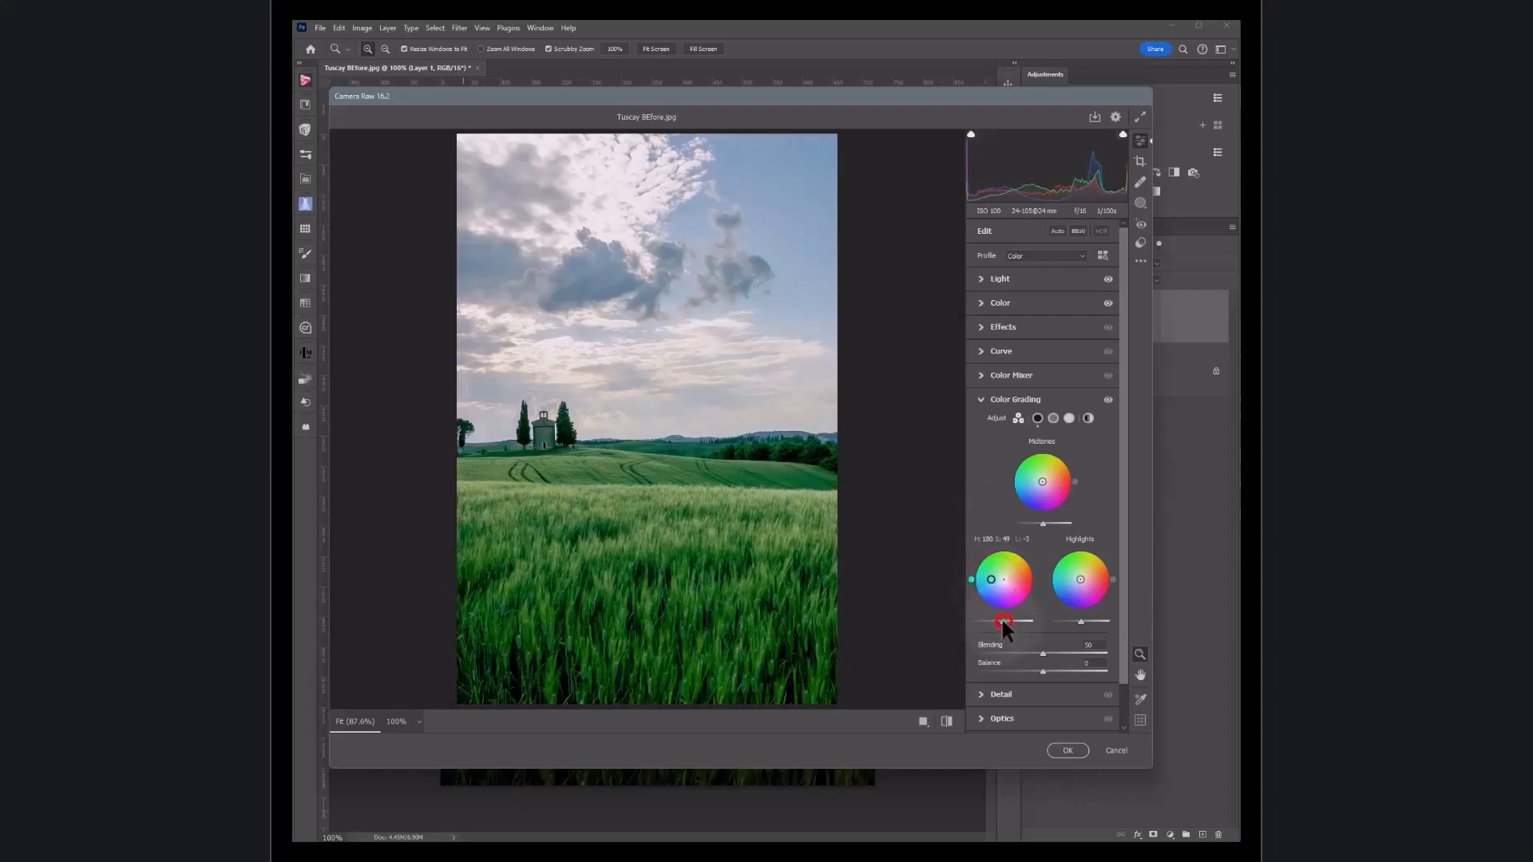
{"action": "left_click_drag", "start_coordinate": [999, 621], "coordinate": [994, 621]}
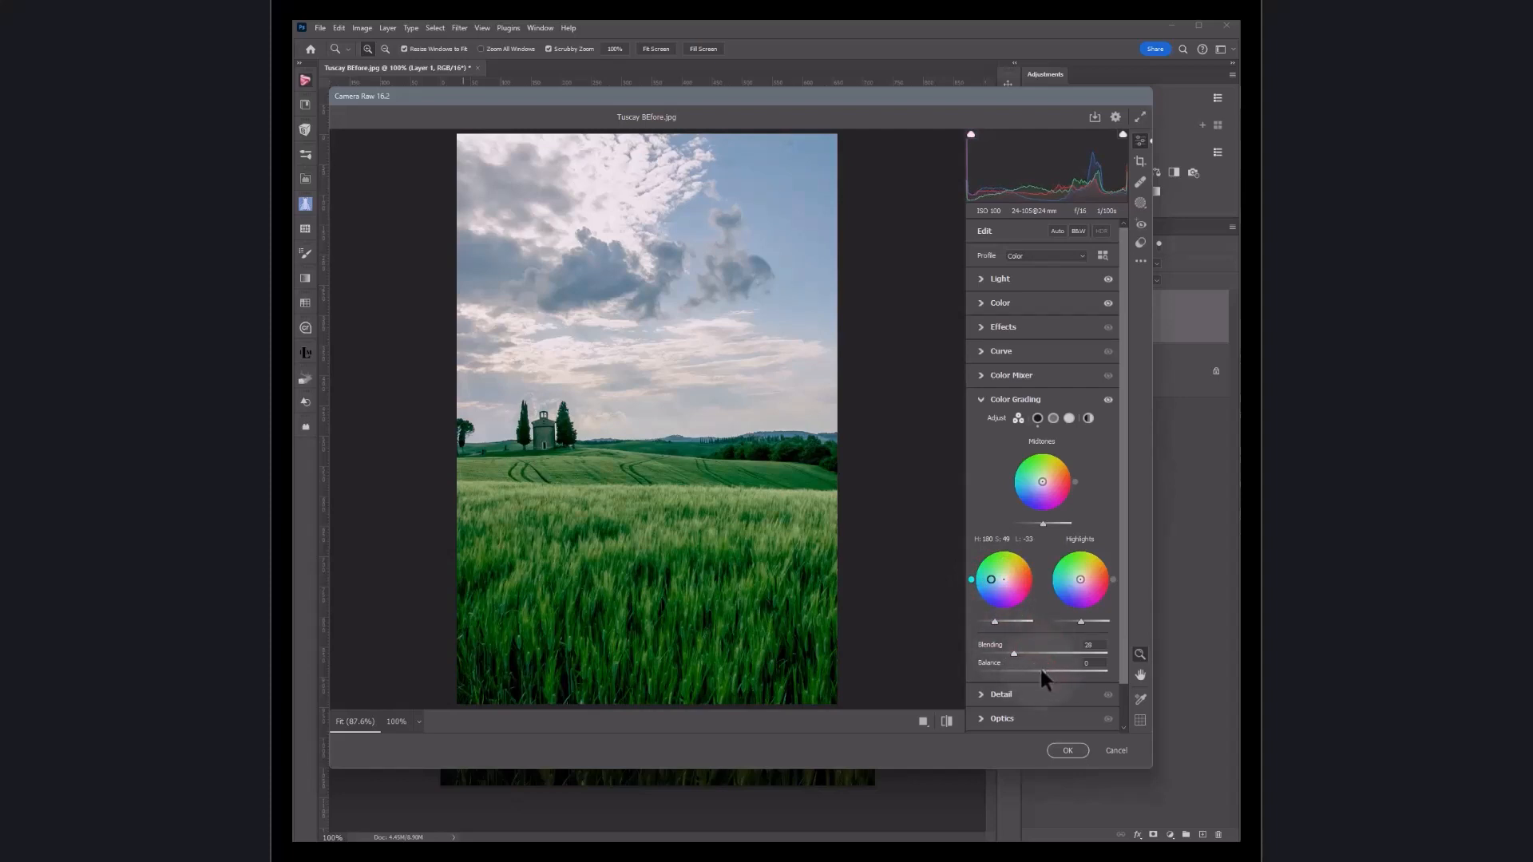
{"action": "left_click_drag", "start_coordinate": [1023, 671], "coordinate": [1068, 670]}
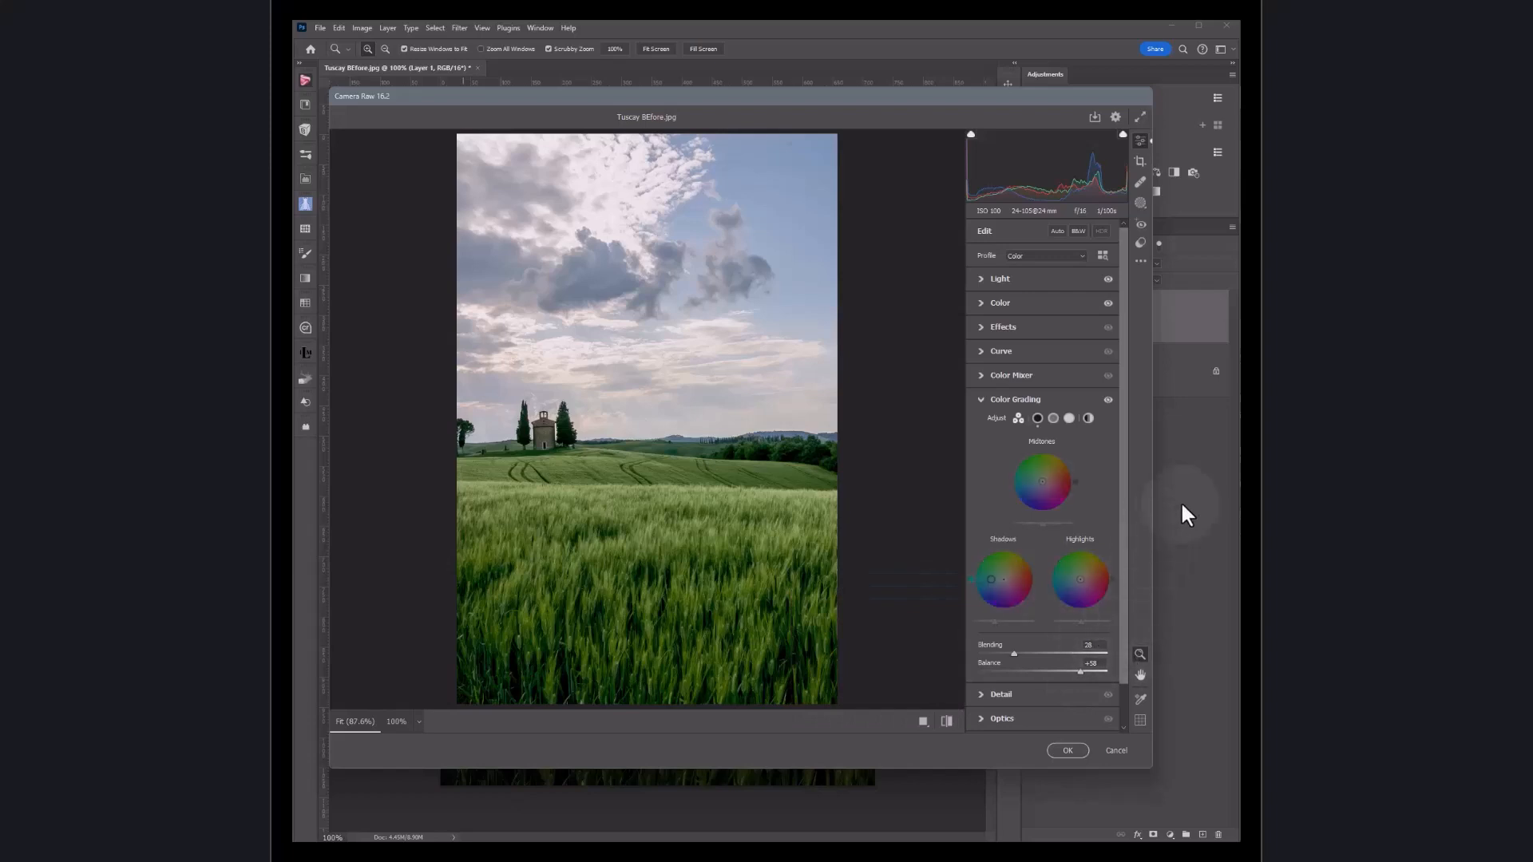
Step: In the Color Mixer's Saturation tab, adjust the Yellows and Blues saturation sliders, then reset Yellows
{"action": "left_click", "coordinate": [981, 399]}
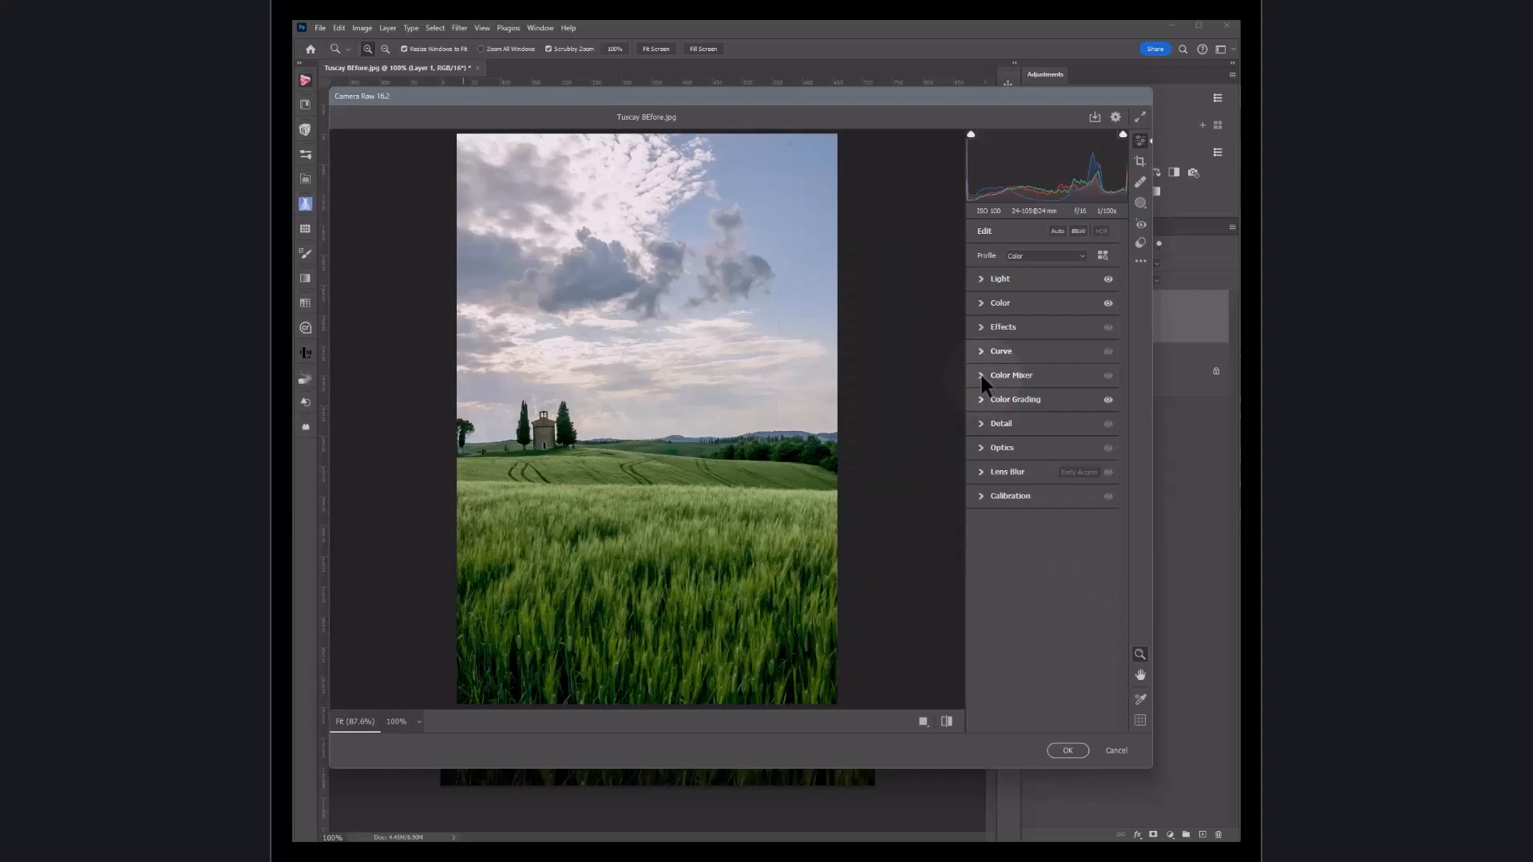
{"action": "left_click", "coordinate": [982, 377]}
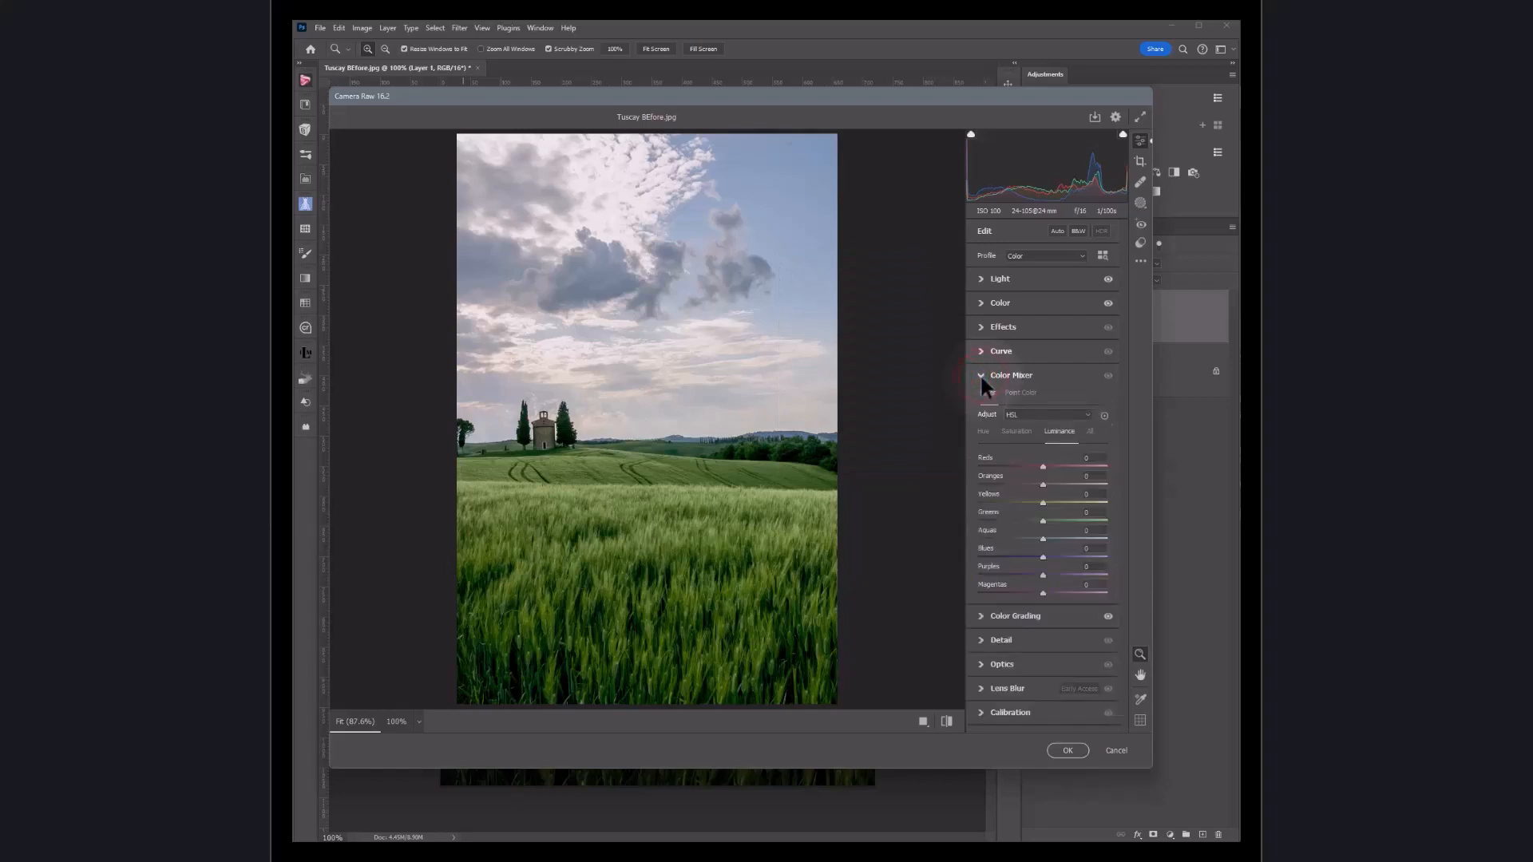
{"action": "left_click", "coordinate": [1015, 431]}
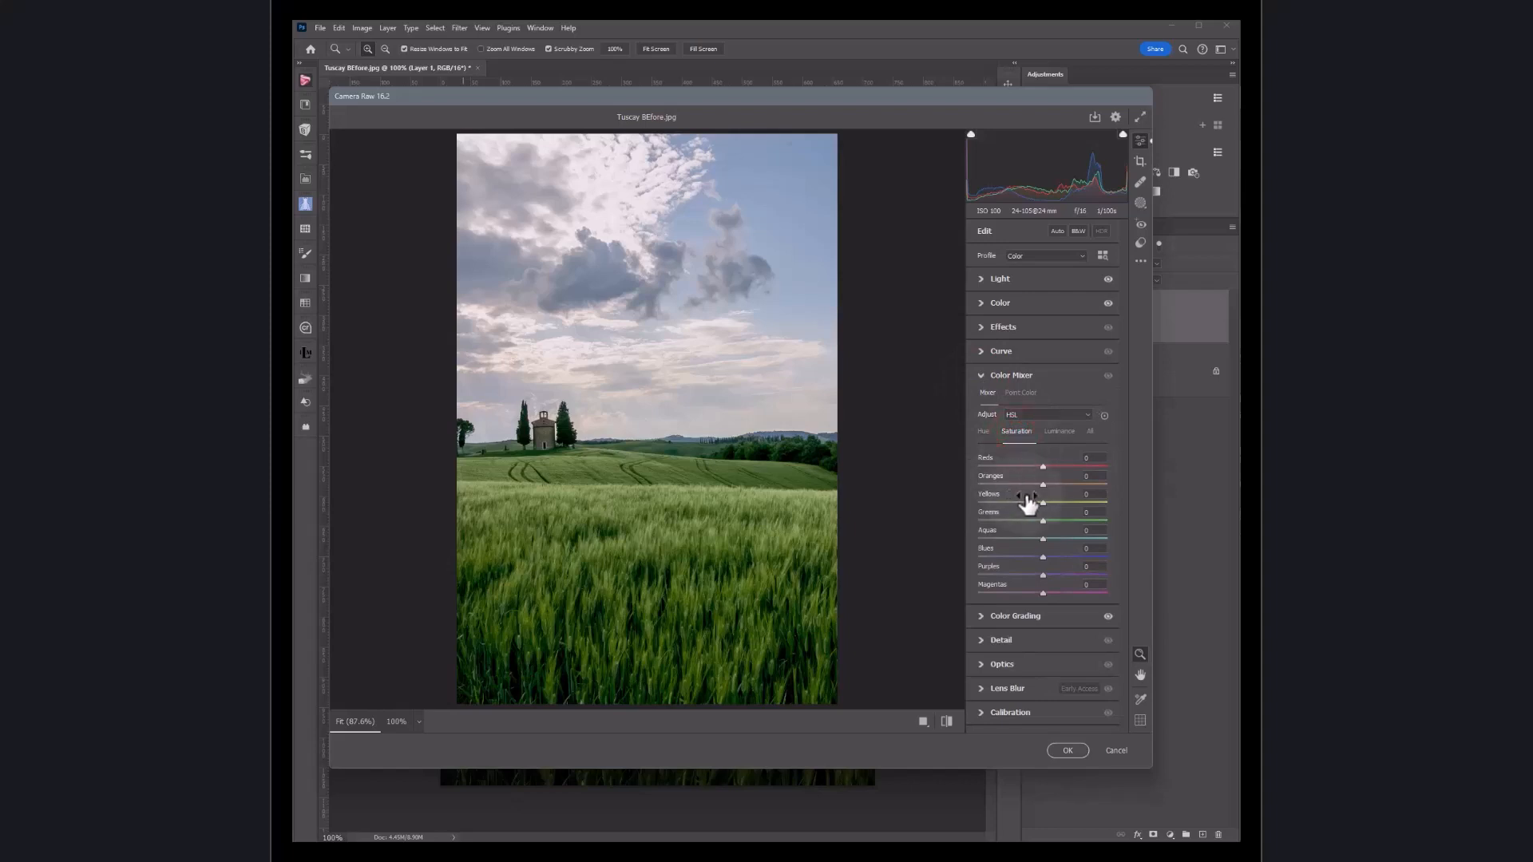
{"action": "left_click_drag", "start_coordinate": [1041, 503], "coordinate": [1028, 504]}
{"action": "left_click_drag", "start_coordinate": [1012, 504], "coordinate": [1009, 504]}
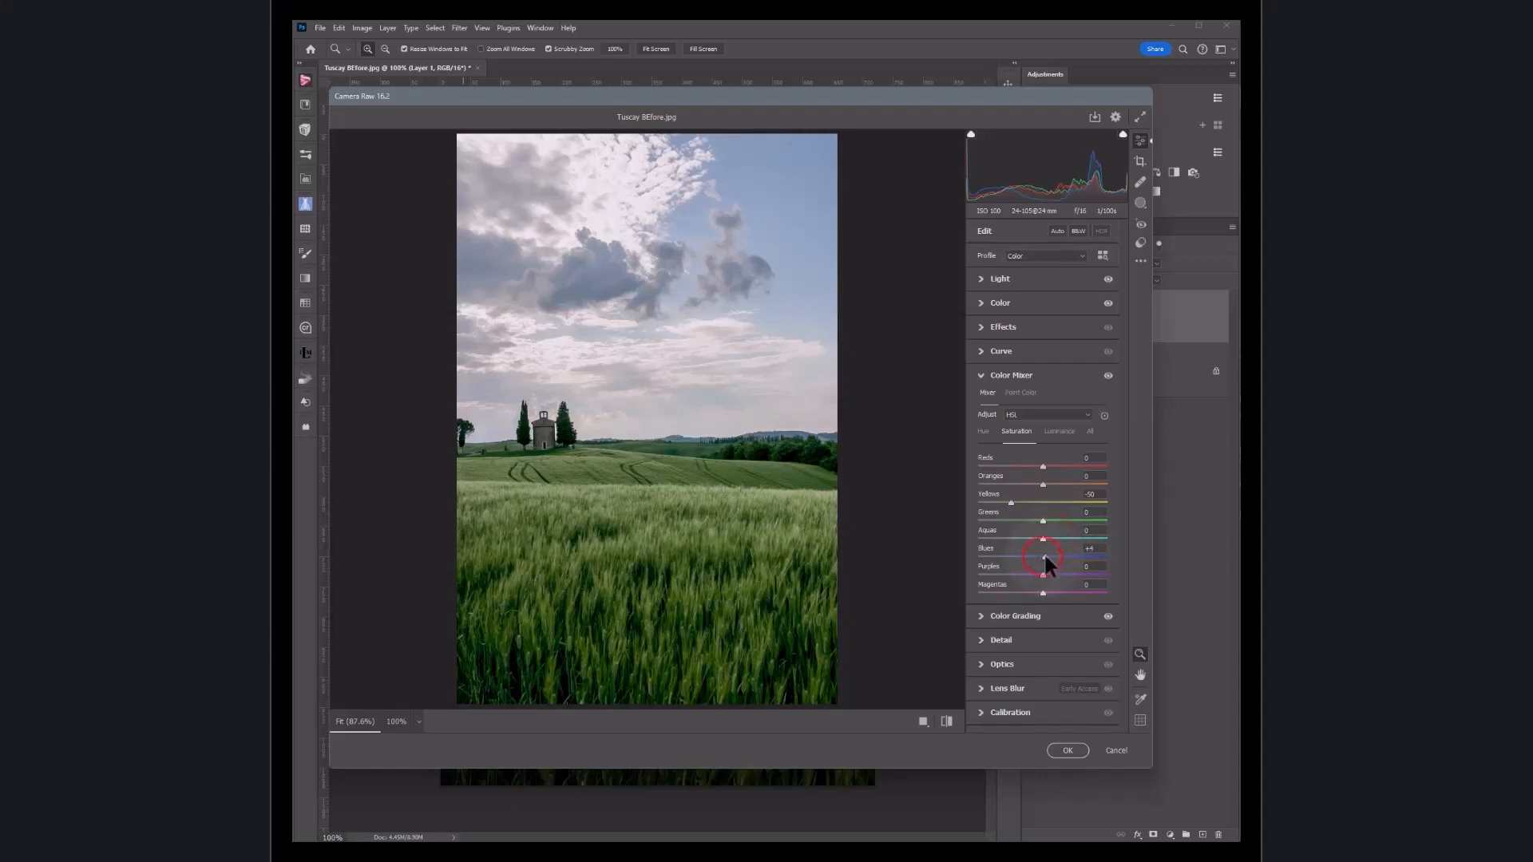
{"action": "left_click_drag", "start_coordinate": [1045, 559], "coordinate": [1040, 556]}
{"action": "double_click", "coordinate": [1009, 500]}
{"action": "left_click", "coordinate": [980, 279]}
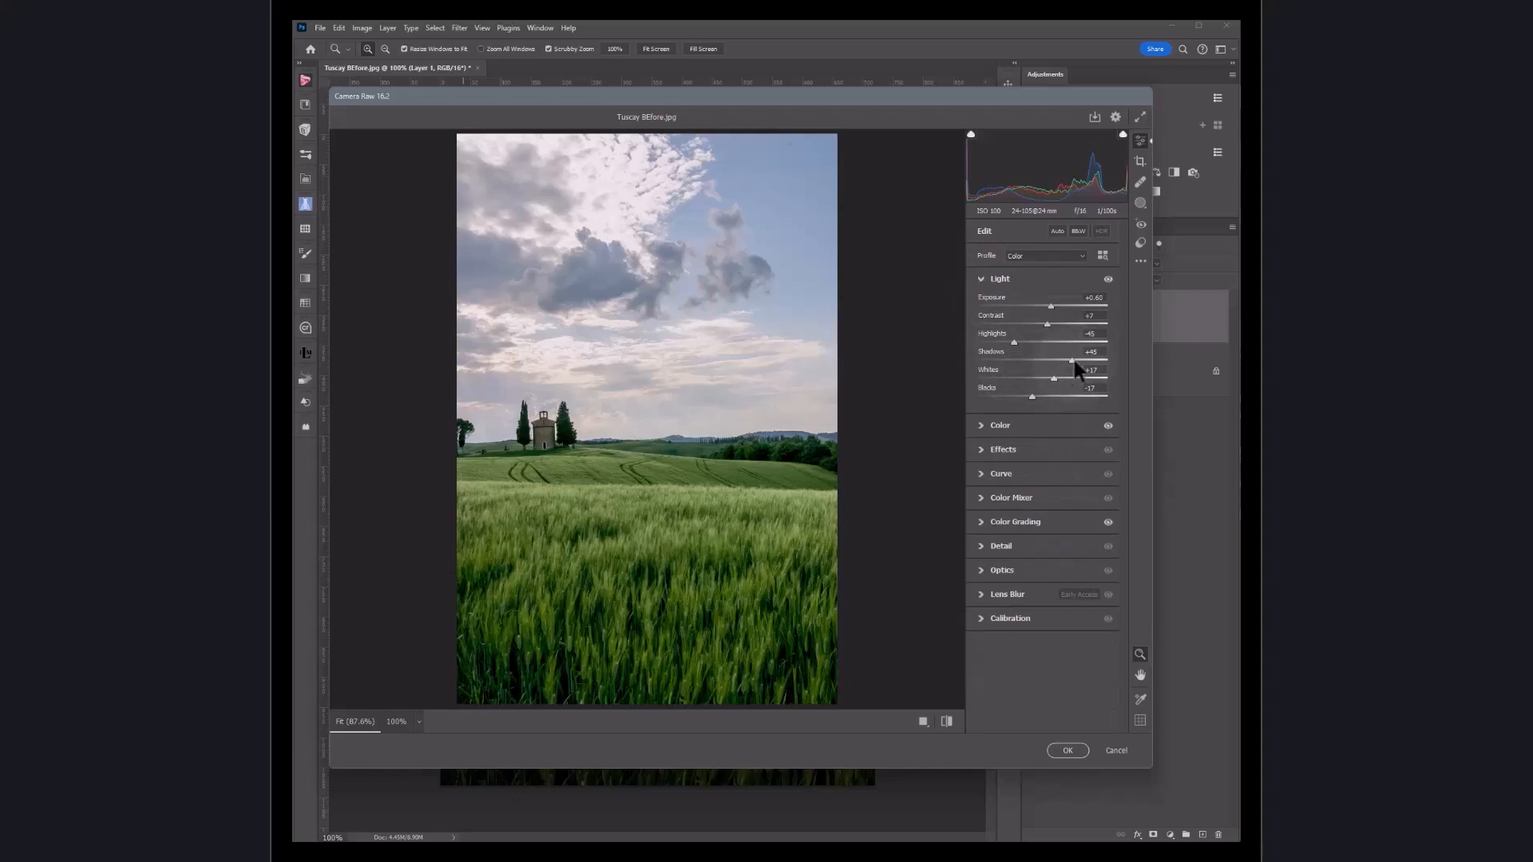
{"action": "left_click_drag", "start_coordinate": [1068, 361], "coordinate": [1076, 362]}
{"action": "left_click_drag", "start_coordinate": [1050, 303], "coordinate": [1054, 308]}
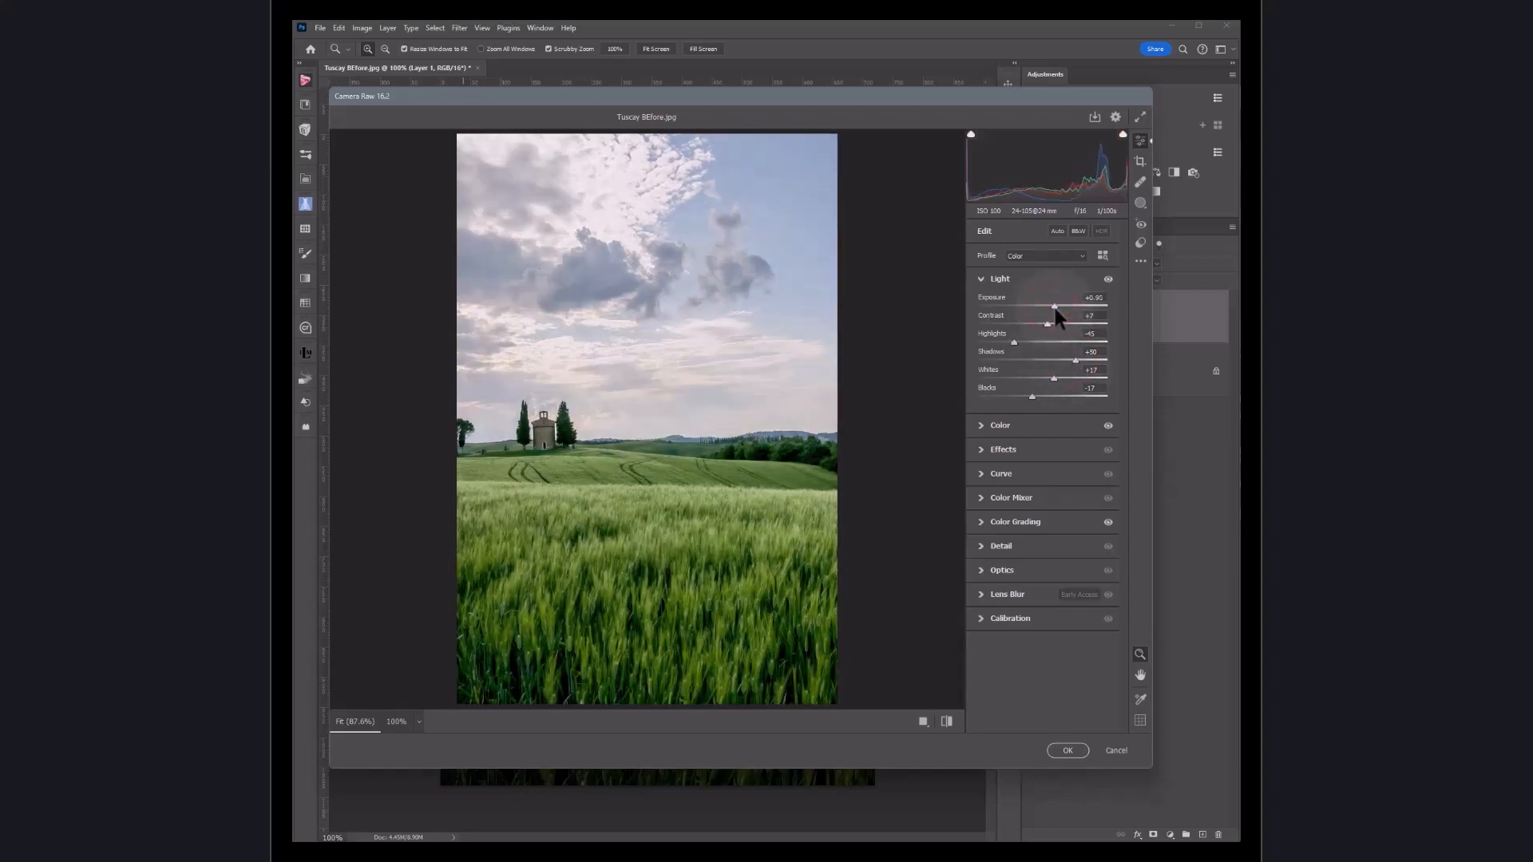
Step: Reset every Light slider to zero, then raise the Shadows and Whites sliders again
{"action": "double_click", "coordinate": [1032, 396]}
{"action": "double_click", "coordinate": [1054, 379]}
{"action": "double_click", "coordinate": [1075, 361]}
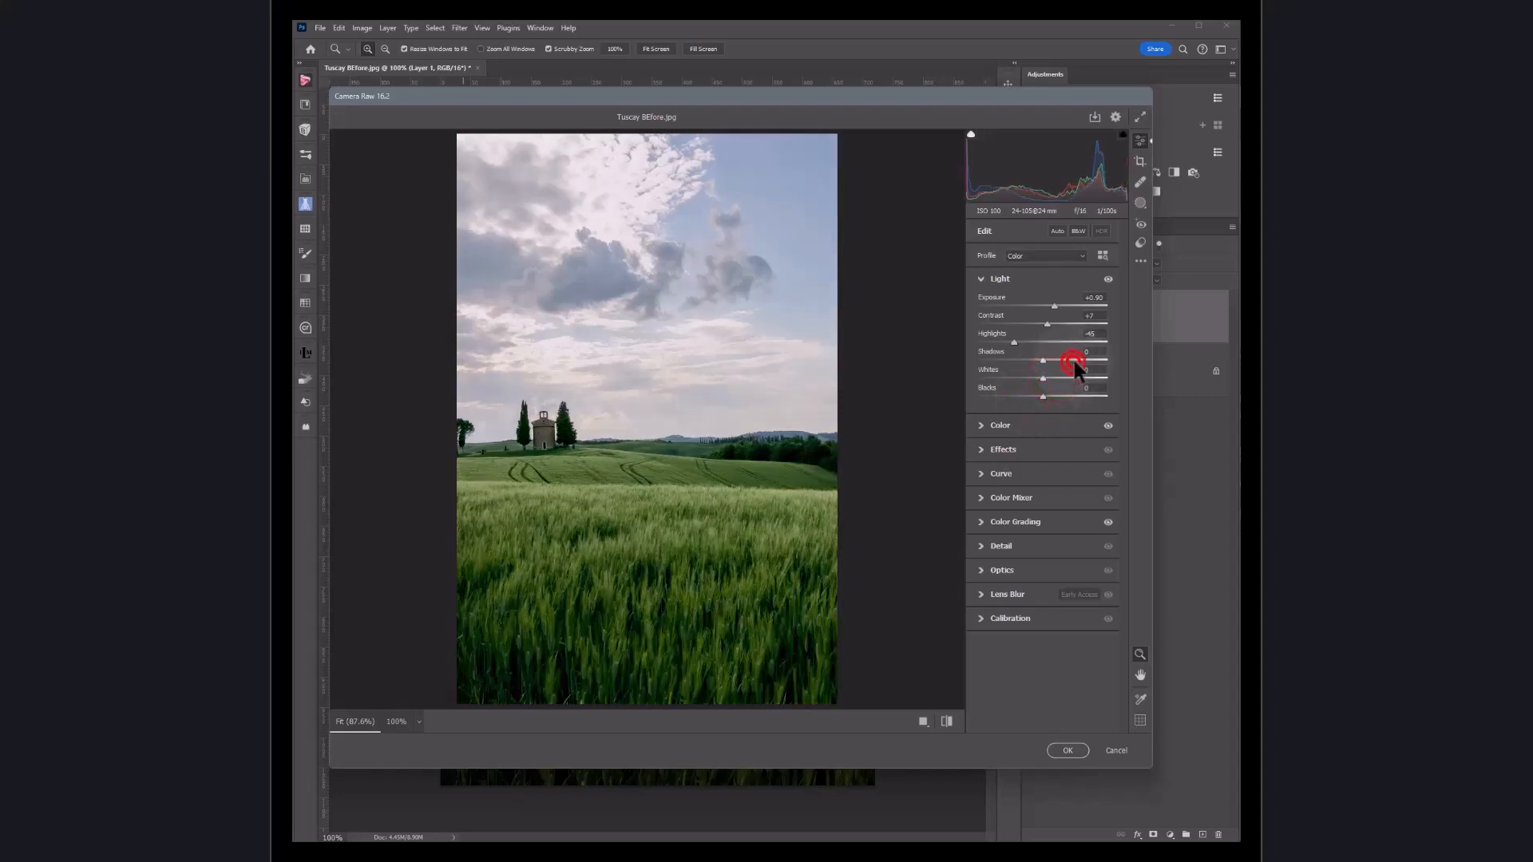
{"action": "double_click", "coordinate": [1014, 342]}
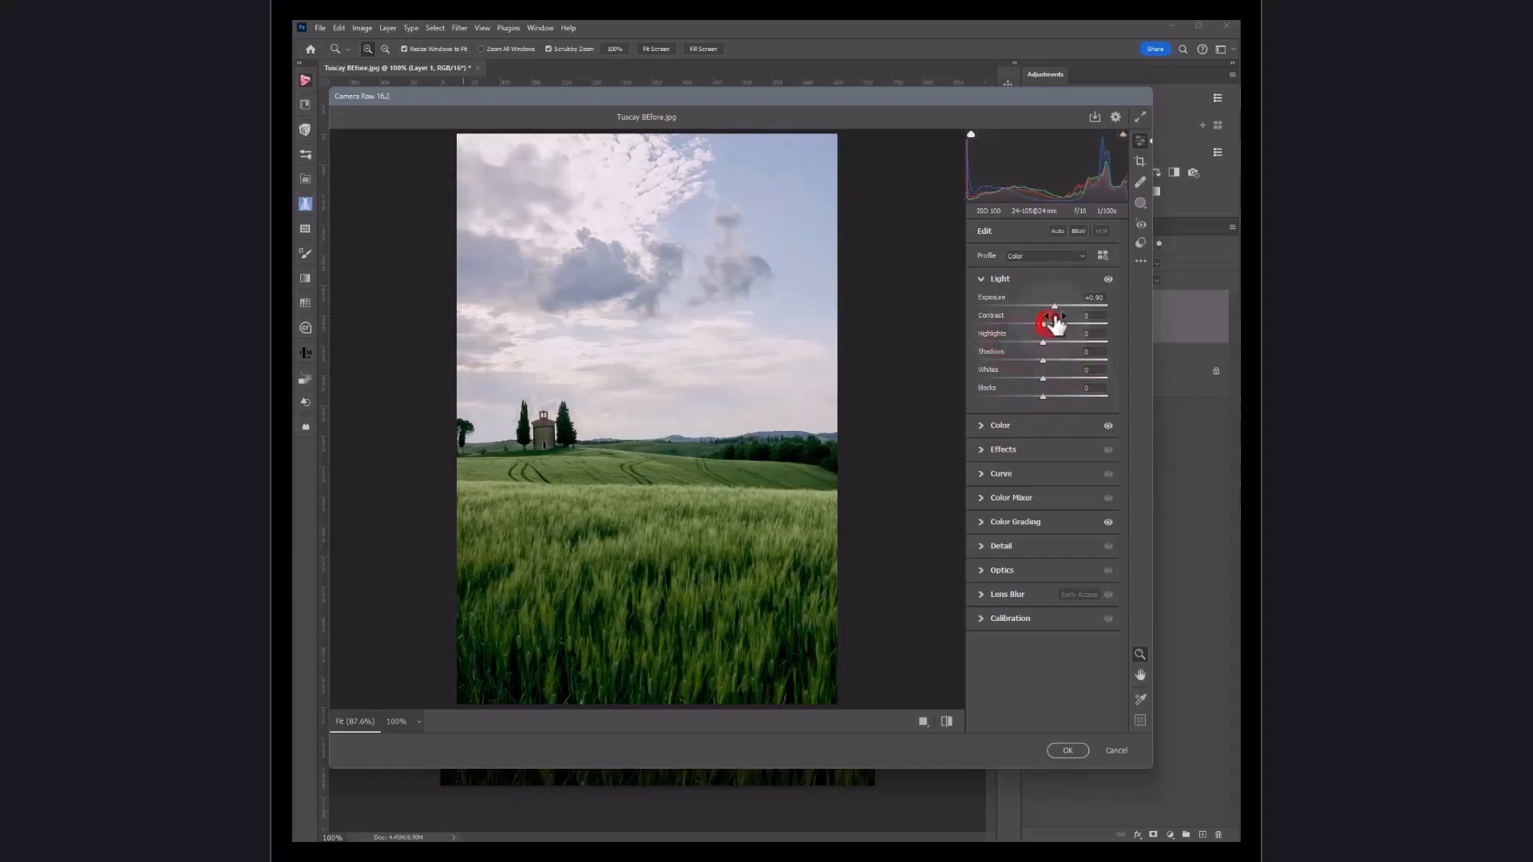
{"action": "double_click", "coordinate": [1045, 322]}
{"action": "left_click", "coordinate": [1053, 306]}
{"action": "left_click", "coordinate": [1053, 303]}
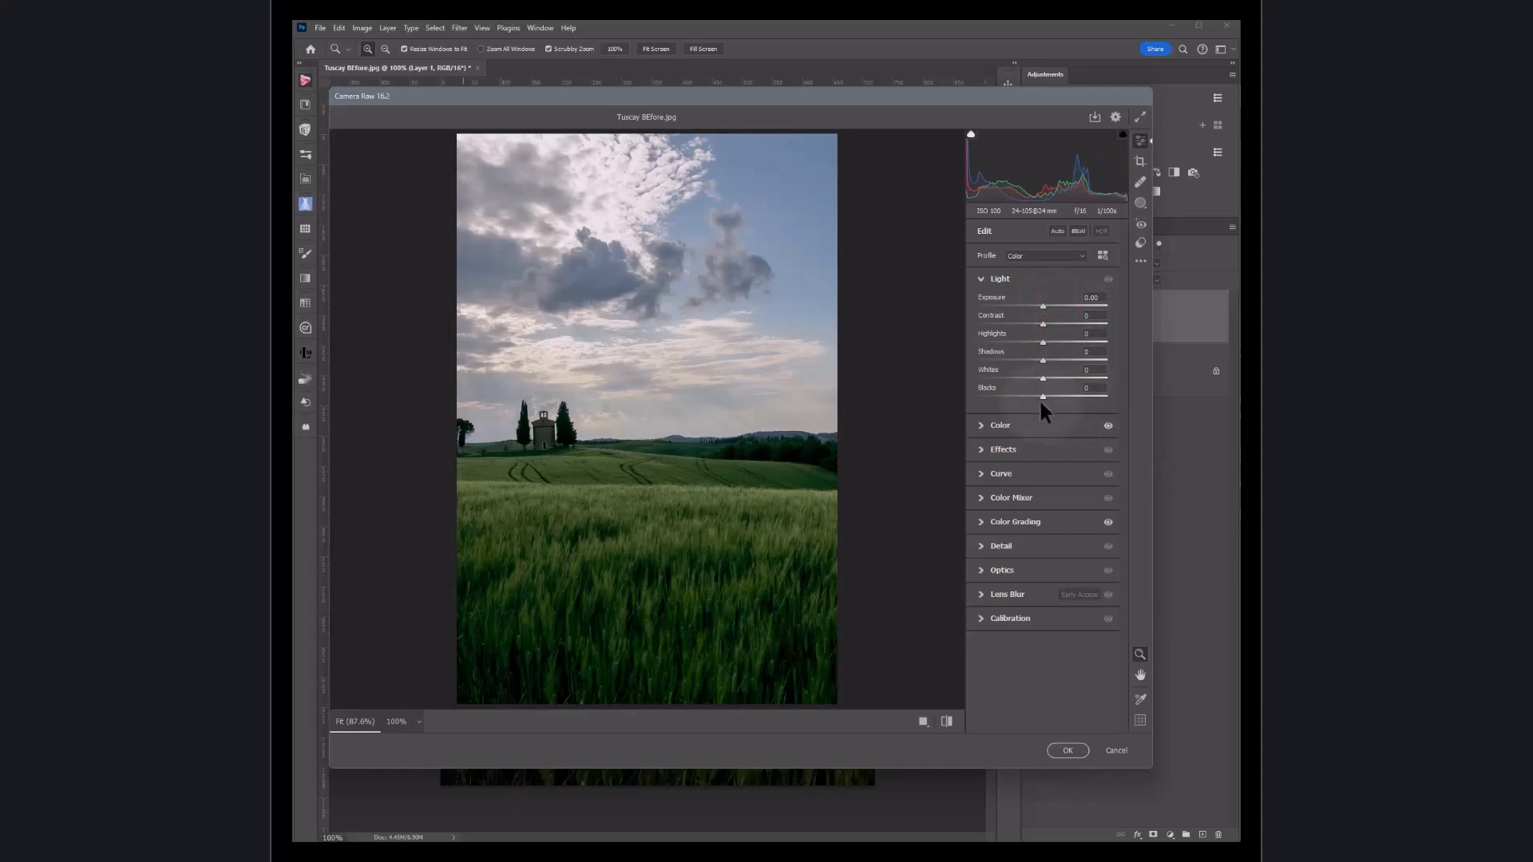
{"action": "mouse_move", "coordinate": [1043, 360]}
{"action": "left_mouse_down"}
{"action": "mouse_move", "coordinate": [1076, 358]}
{"action": "mouse_move", "coordinate": [1051, 397]}
{"action": "mouse_move", "coordinate": [1070, 399]}
{"action": "mouse_move", "coordinate": [1052, 378]}
{"action": "left_mouse_up"}
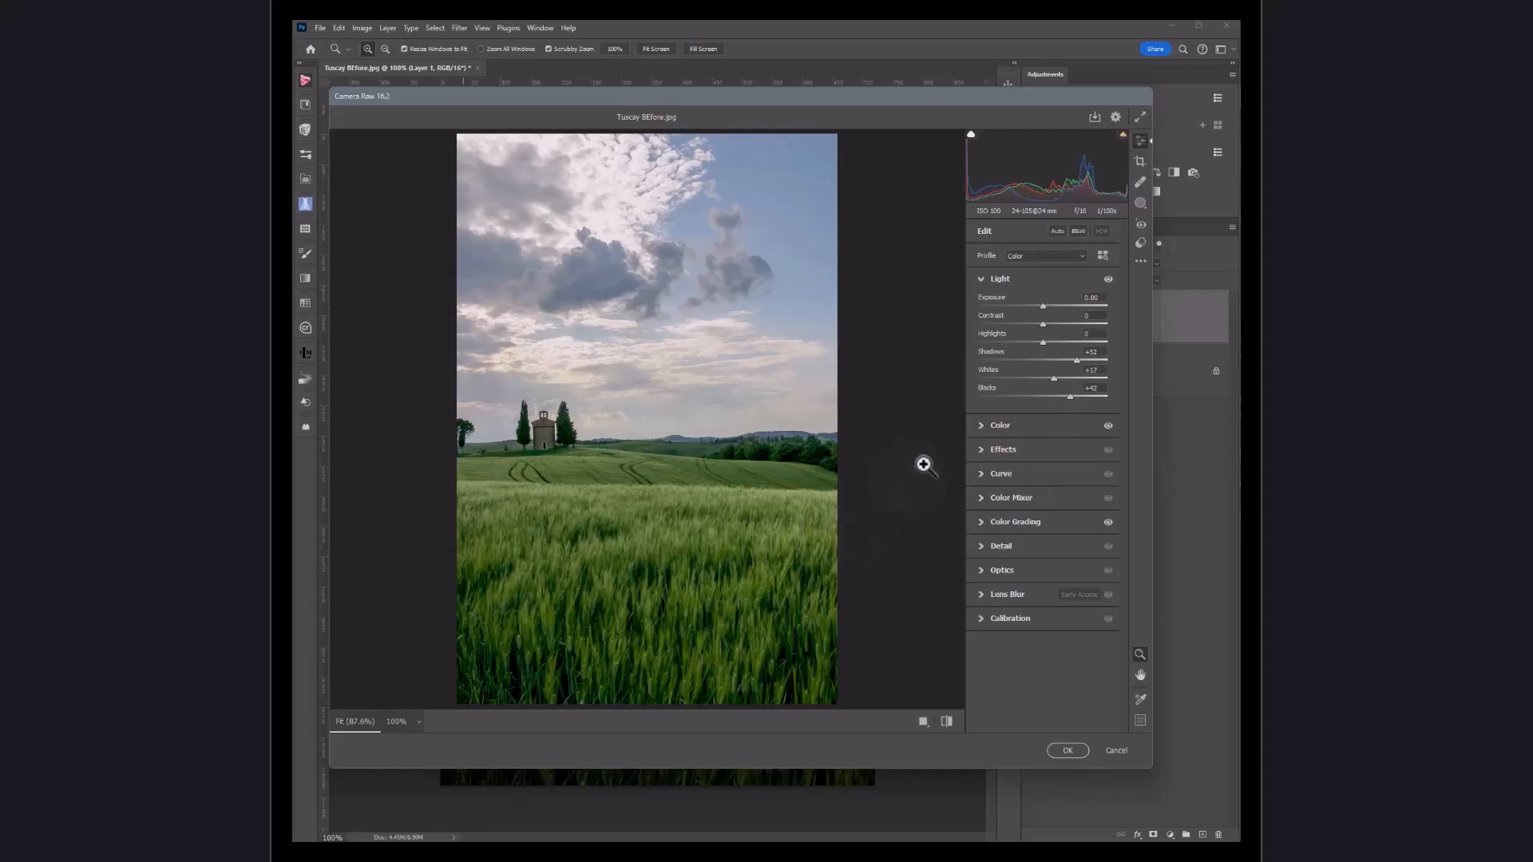
Step: Open the Presets panel, collapse the Moonstone group and scroll through the preset groups
{"action": "left_click", "coordinate": [1141, 241]}
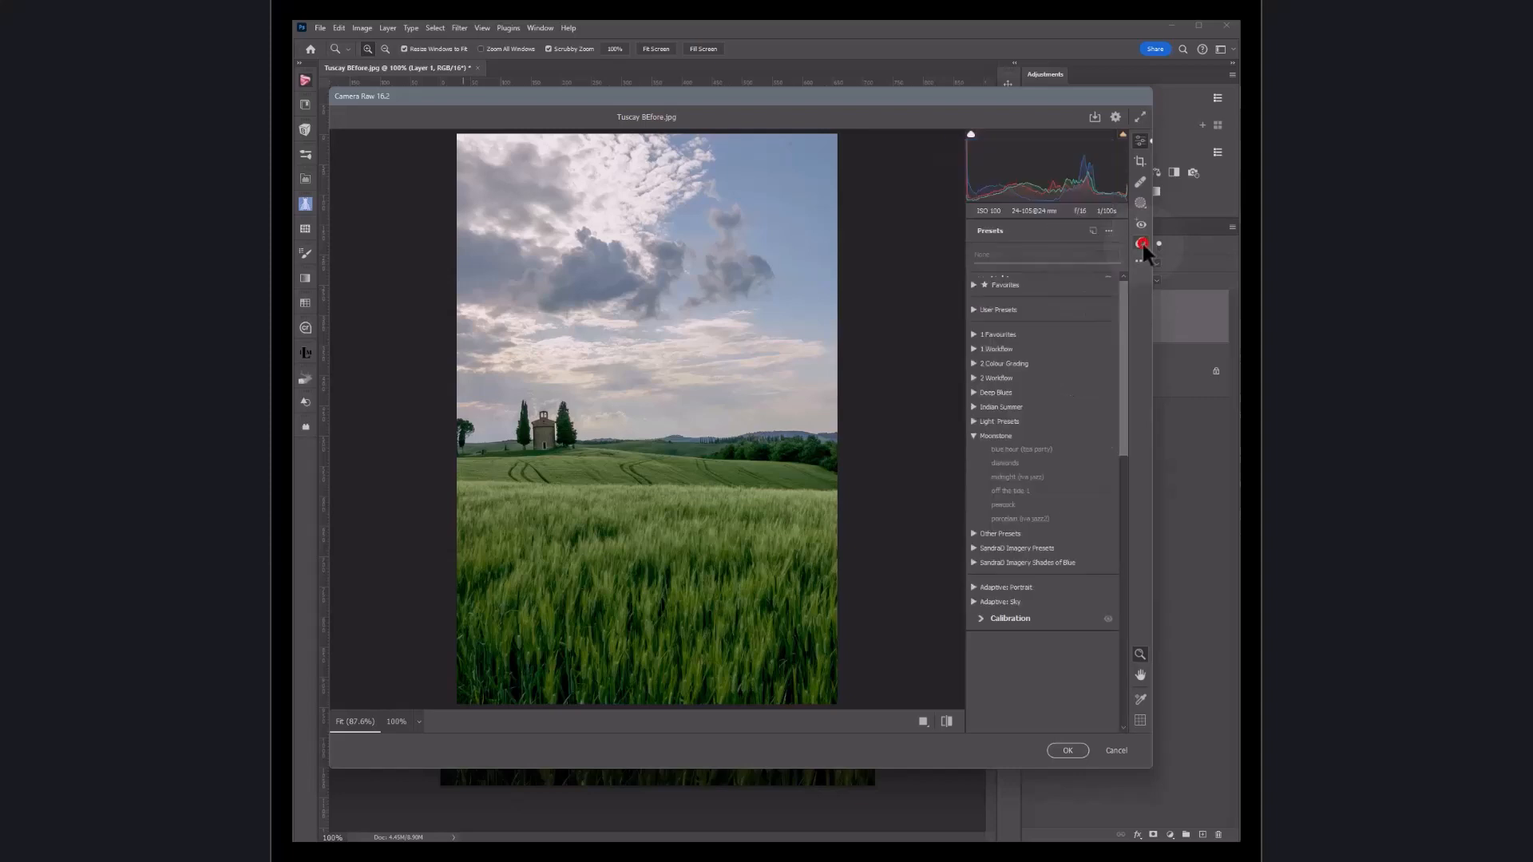
{"action": "left_click", "coordinate": [973, 435]}
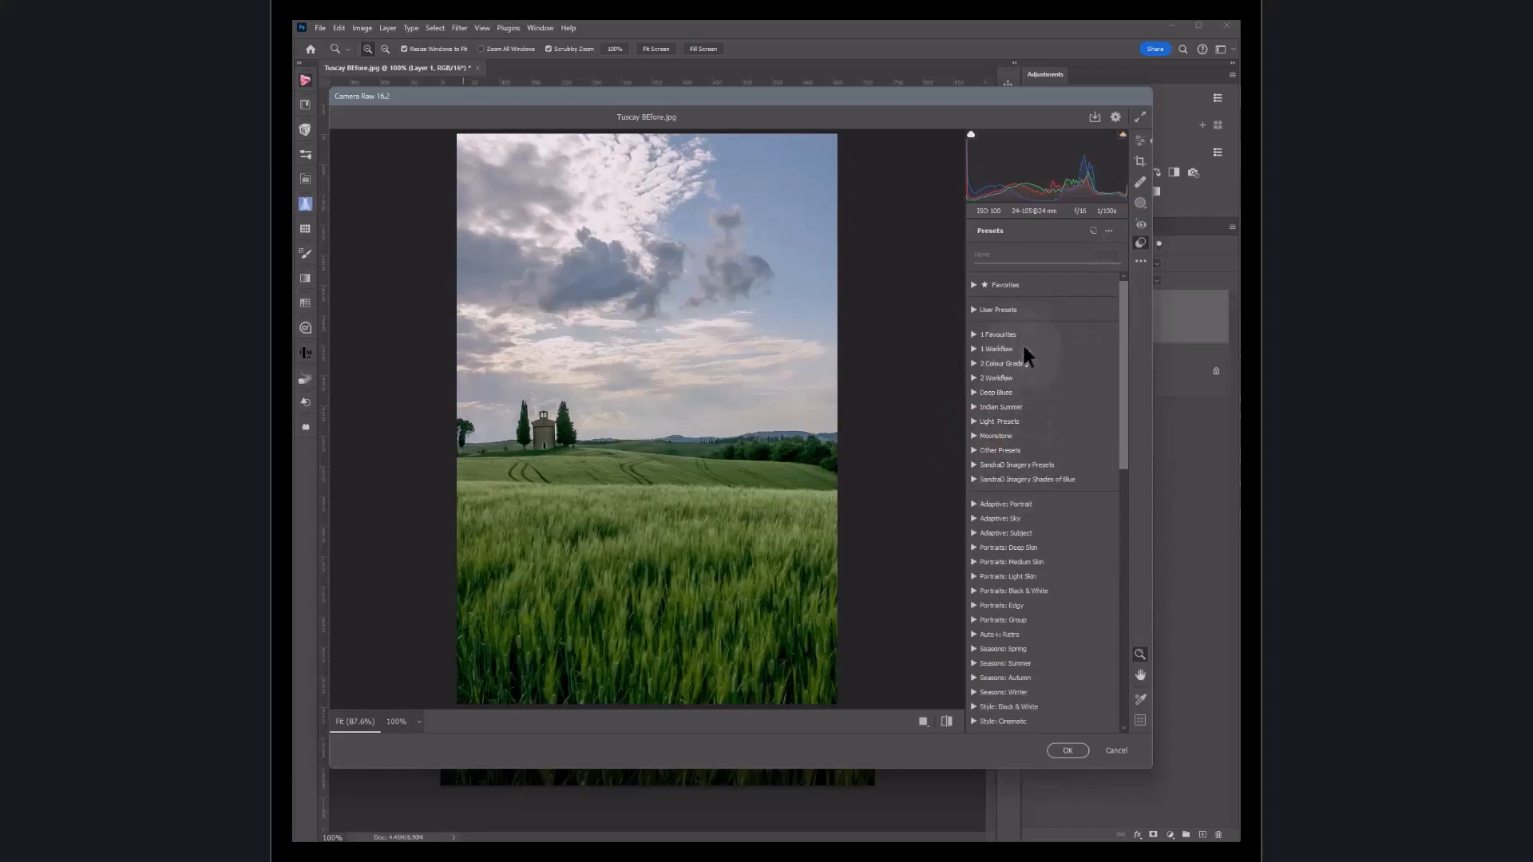
{"action": "scroll", "coordinate": [1034, 466], "scroll_direction": "down", "scroll_amount": 2}
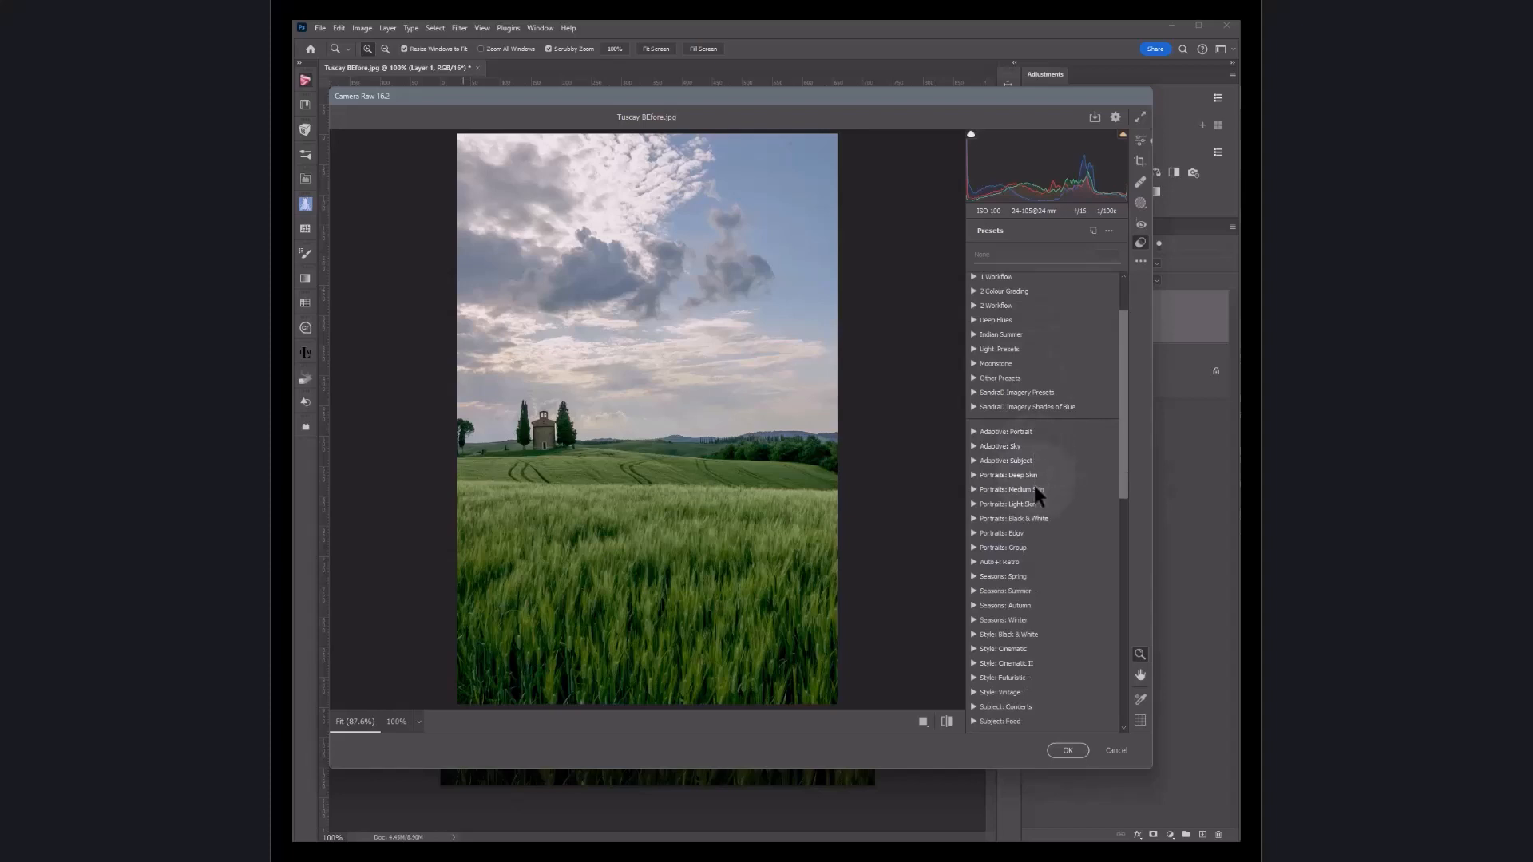
{"action": "scroll", "coordinate": [1034, 538], "scroll_direction": "down", "scroll_amount": 2}
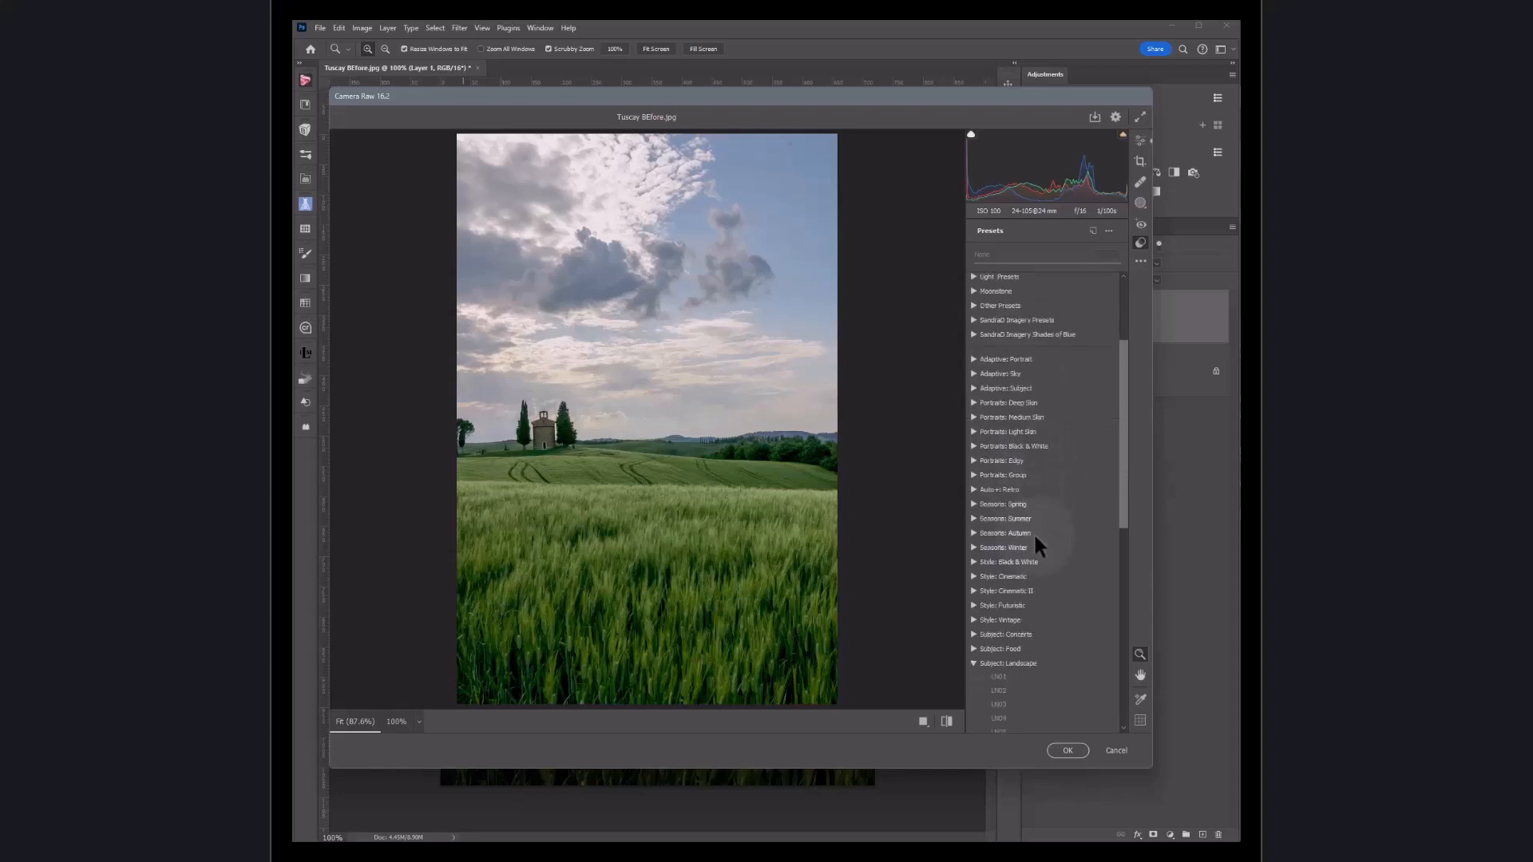
{"action": "scroll", "coordinate": [1036, 536], "scroll_direction": "down", "scroll_amount": 4}
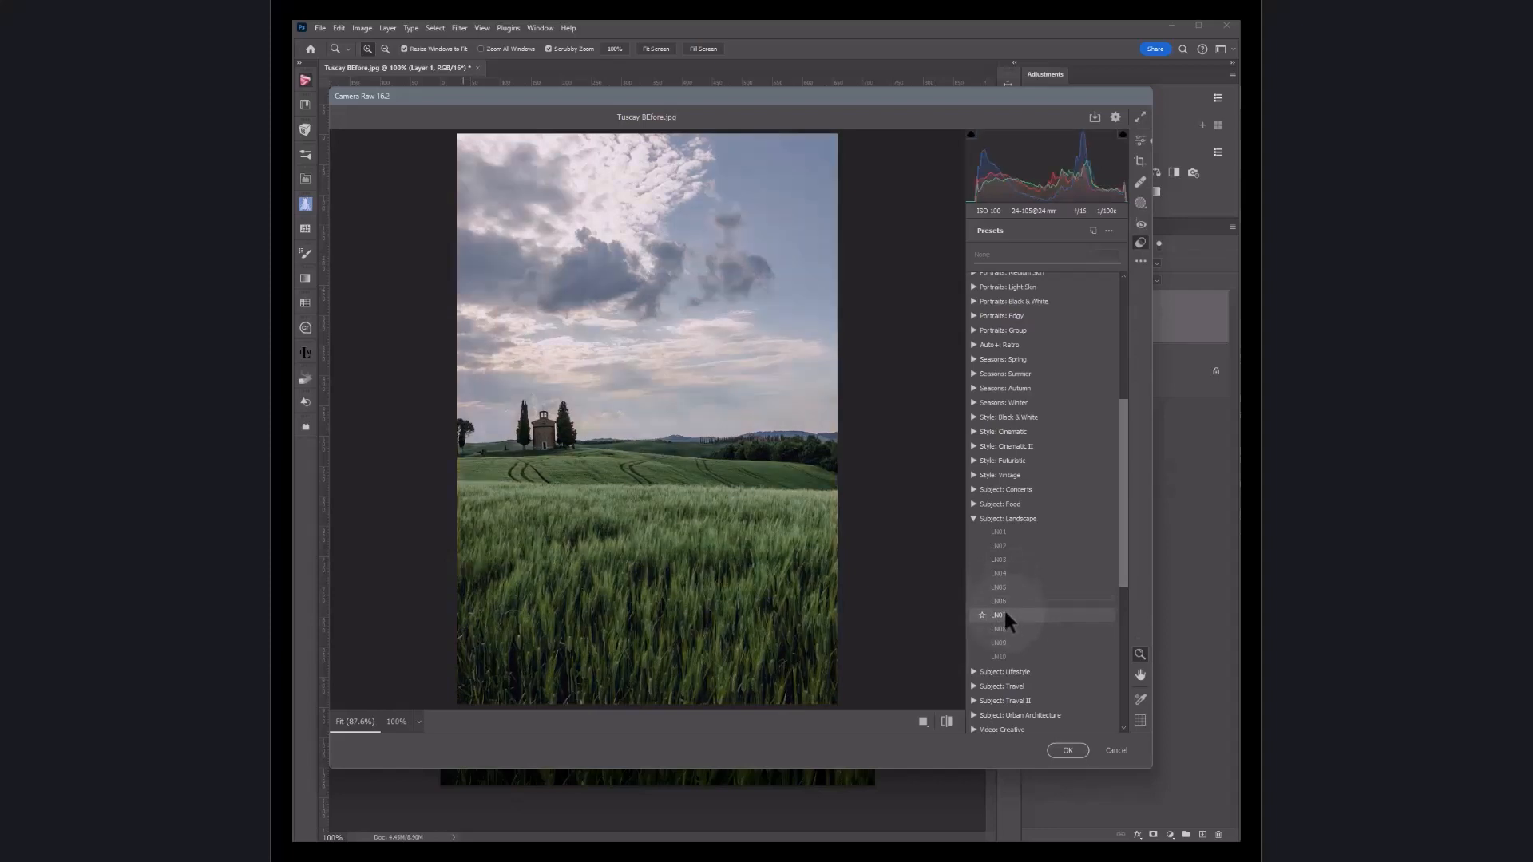
Step: Browse the Style: Cinematic and Seasons: Spring preset groups, previewing their presets on the image
{"action": "left_click", "coordinate": [972, 518]}
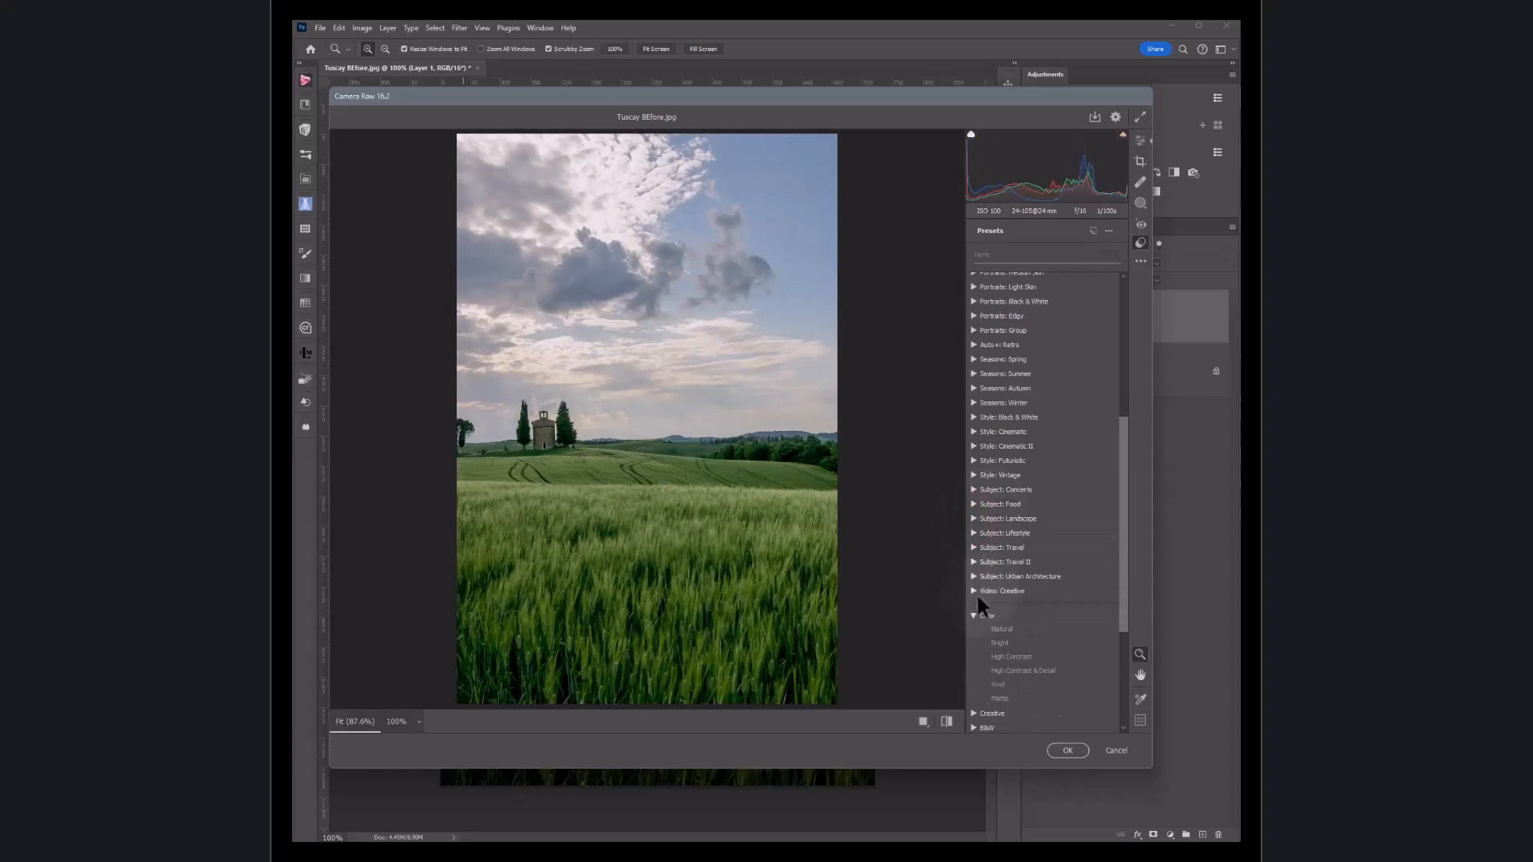
{"action": "left_click", "coordinate": [973, 431]}
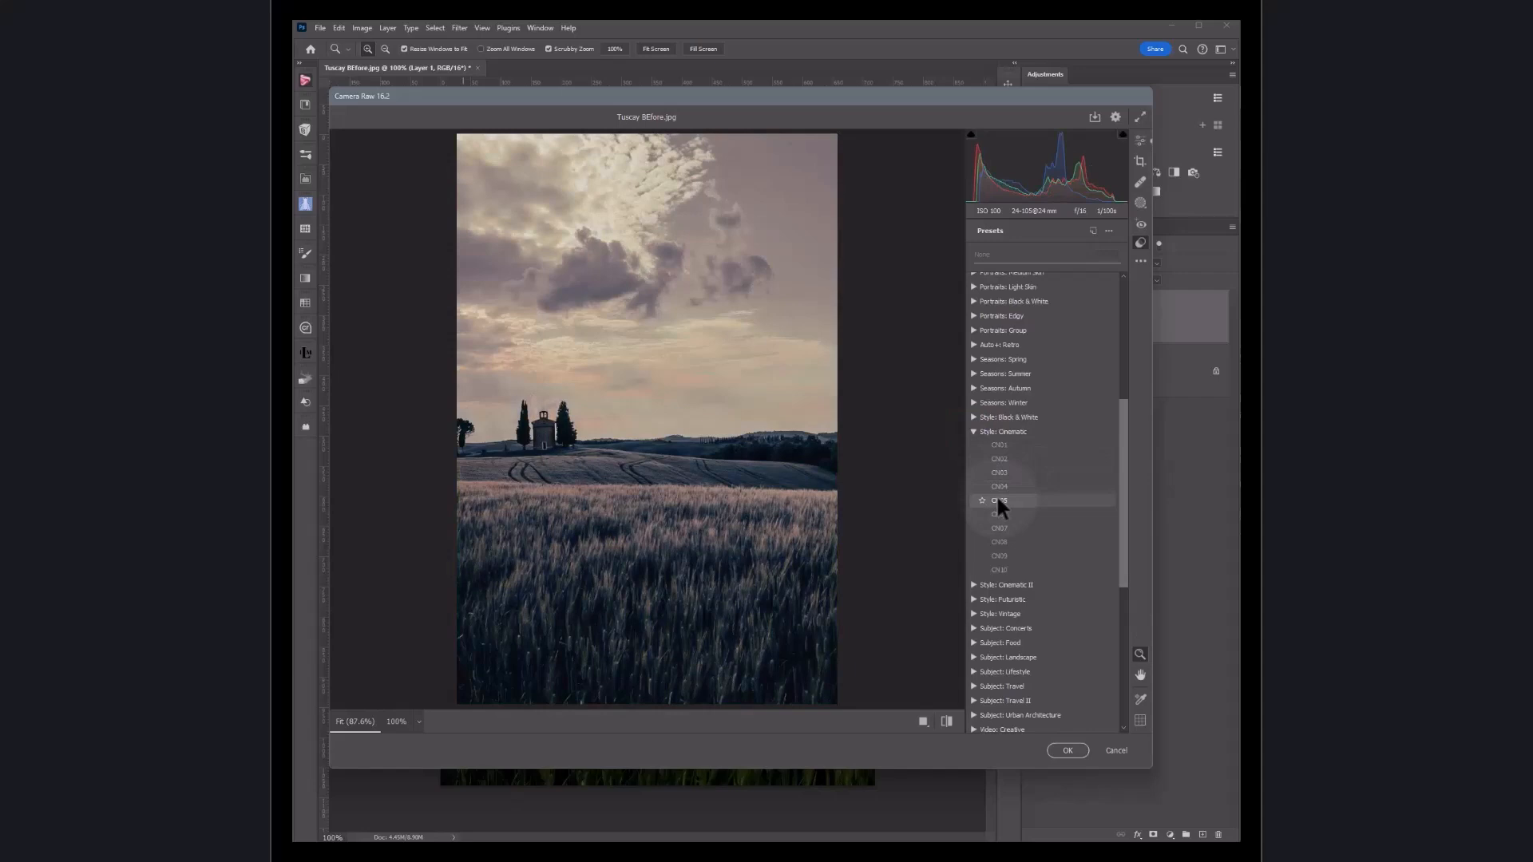
{"action": "left_click", "coordinate": [974, 431]}
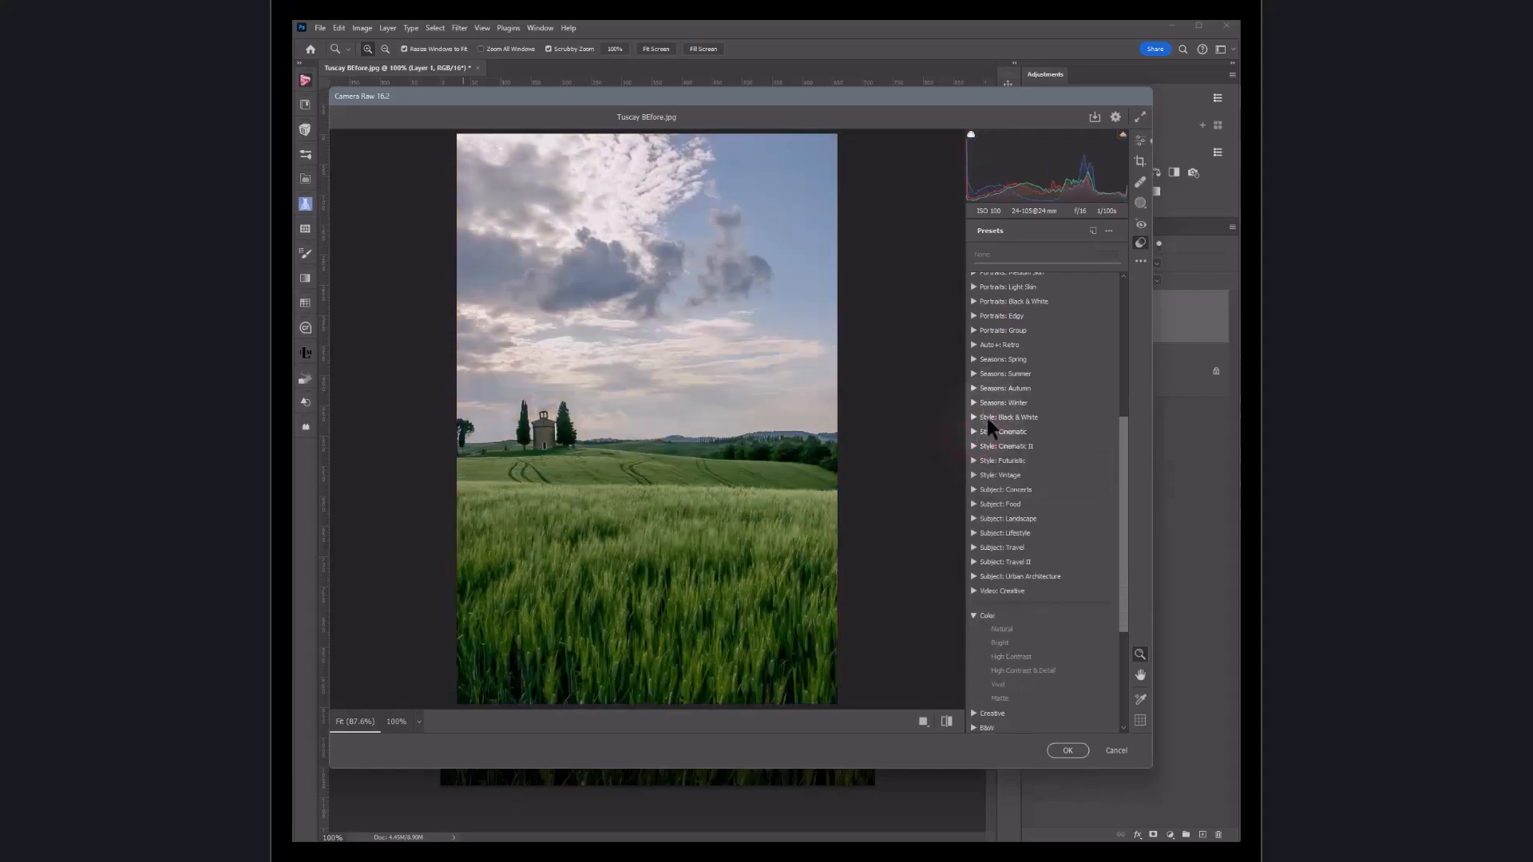
{"action": "left_click", "coordinate": [973, 359]}
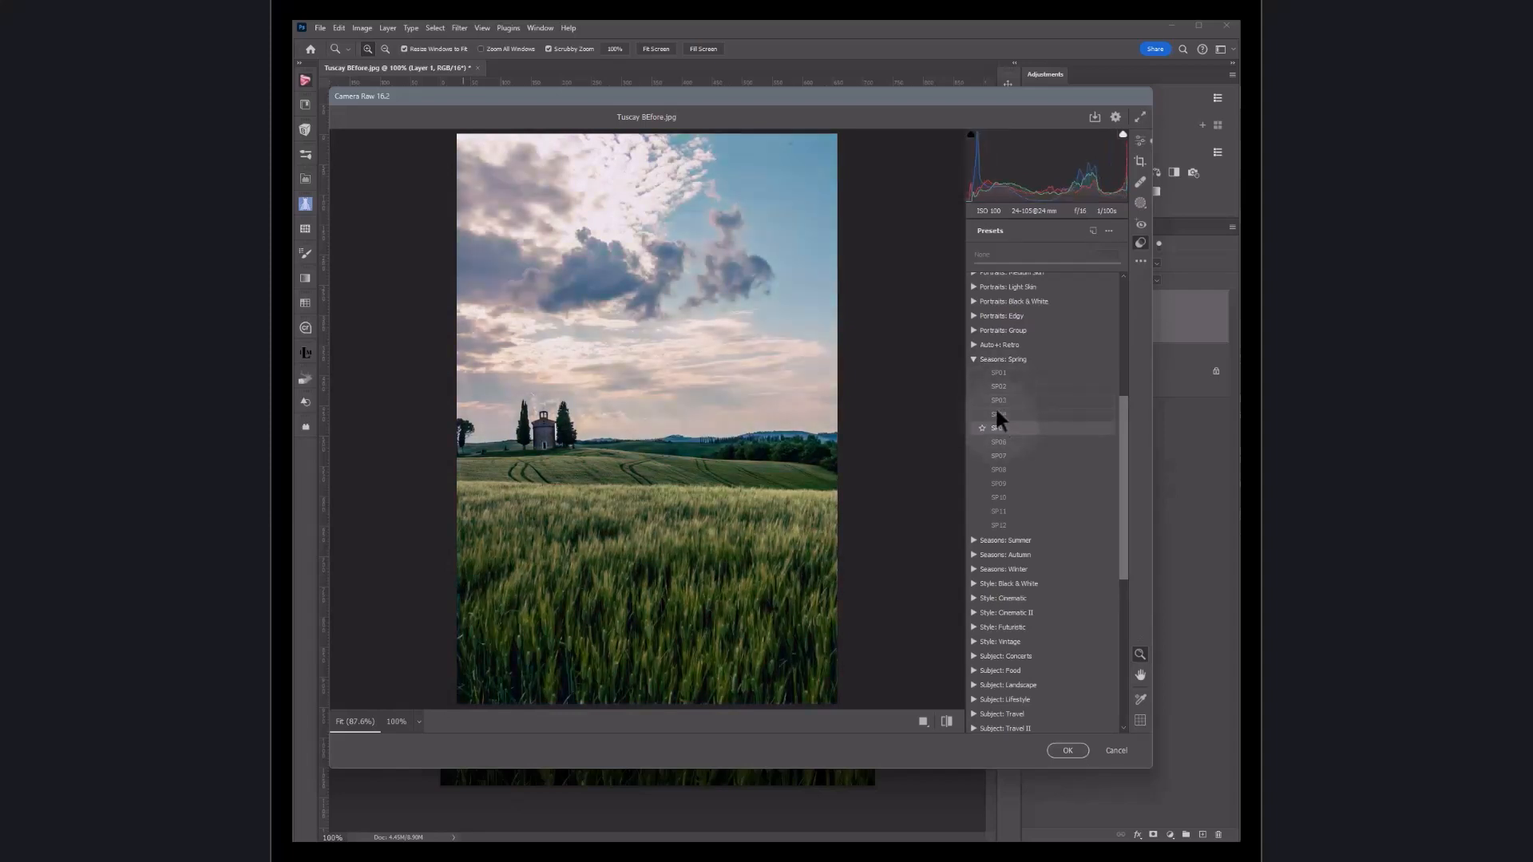
{"action": "left_click", "coordinate": [974, 359]}
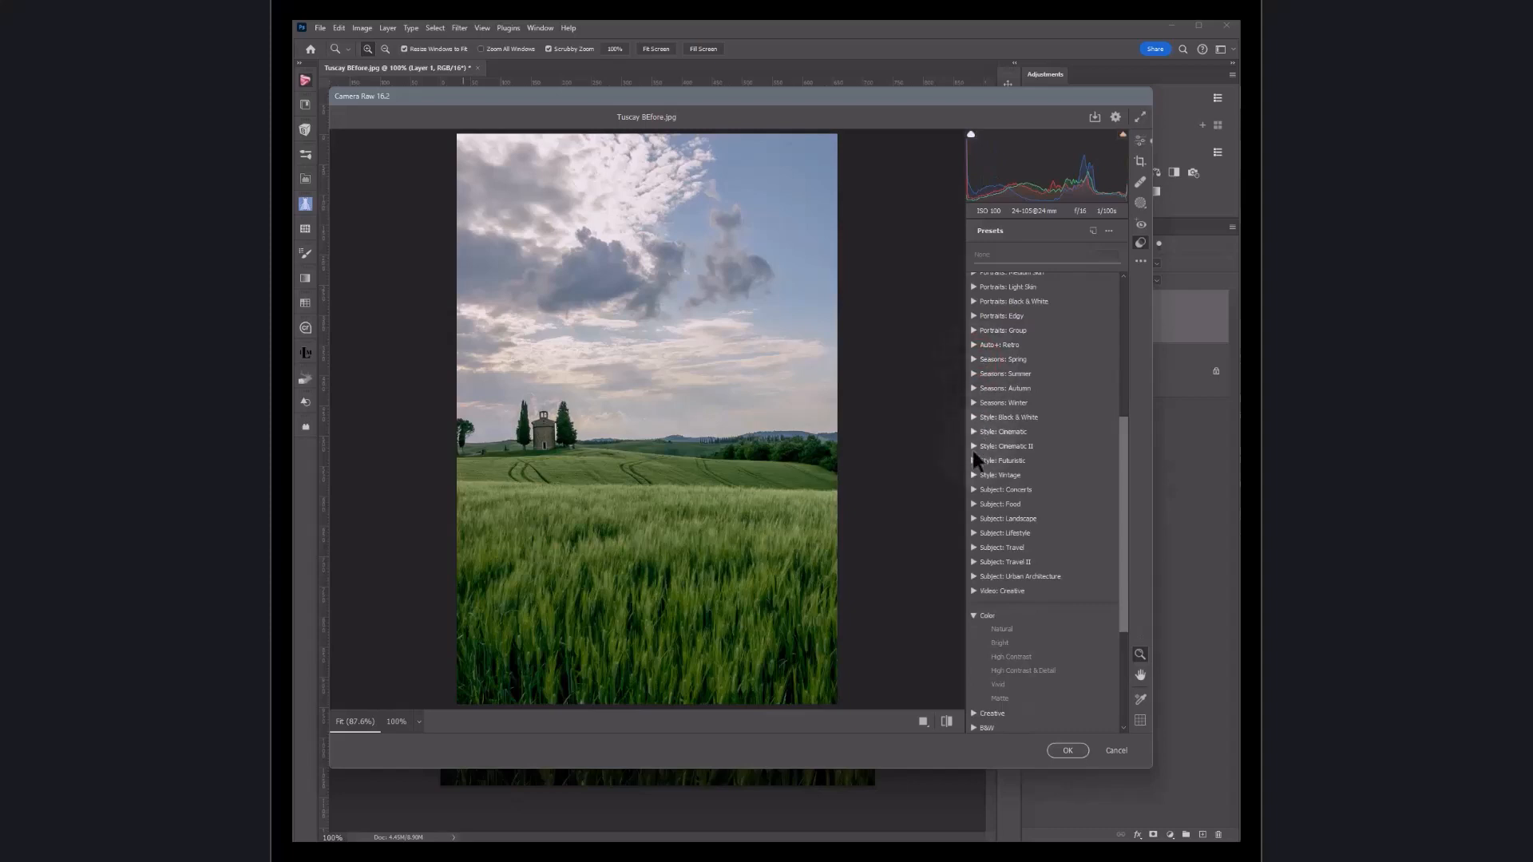
Step: Preview the Style: Vintage preset group, collapse it and scroll through the preset groups
{"action": "left_click", "coordinate": [972, 475]}
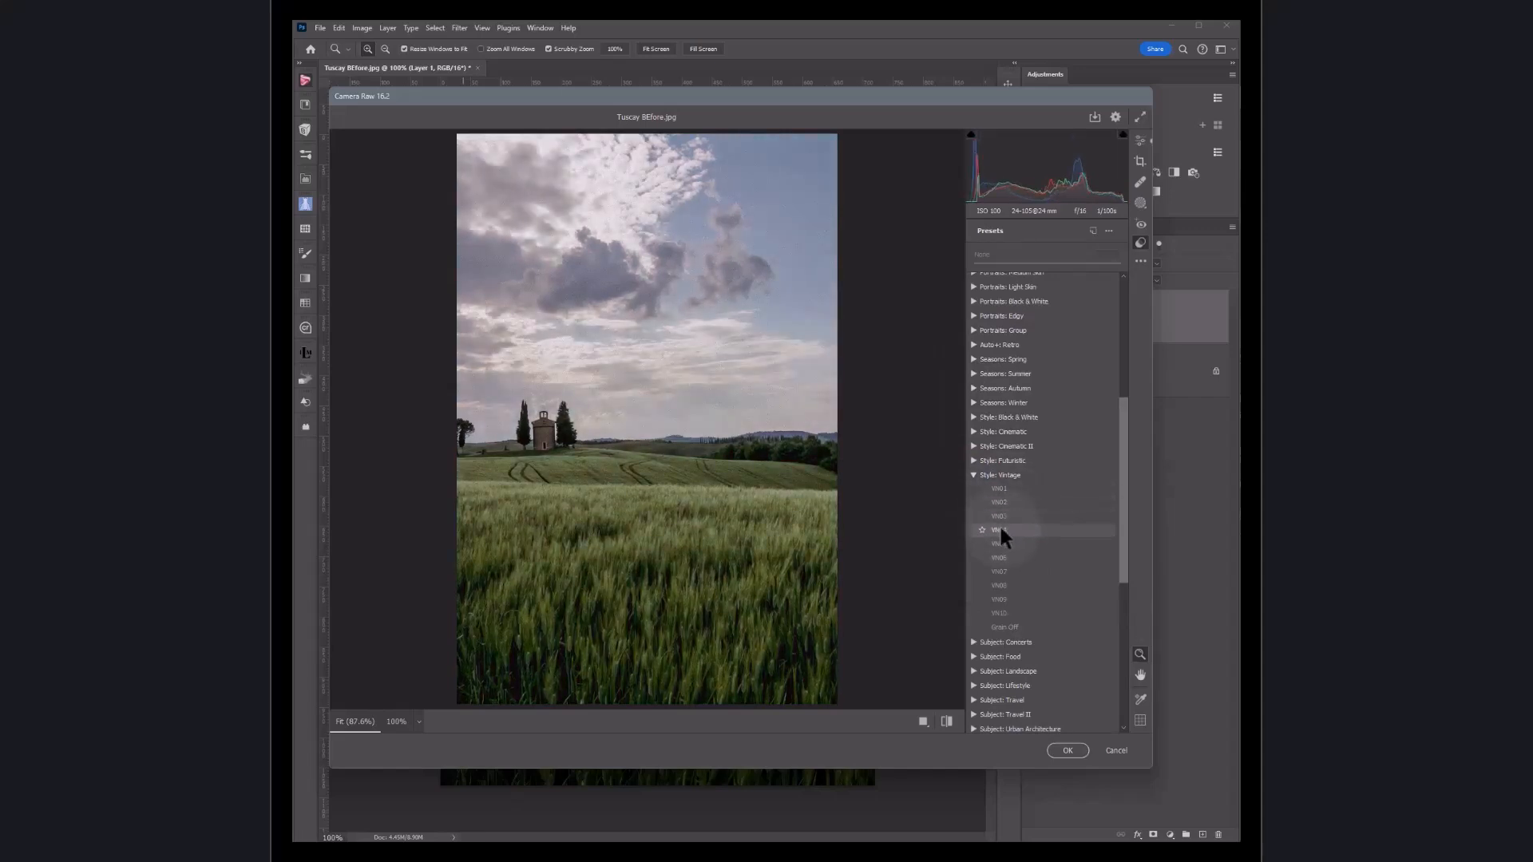
{"action": "left_click", "coordinate": [974, 474]}
{"action": "scroll", "coordinate": [1002, 369], "scroll_direction": "up", "scroll_amount": 7}
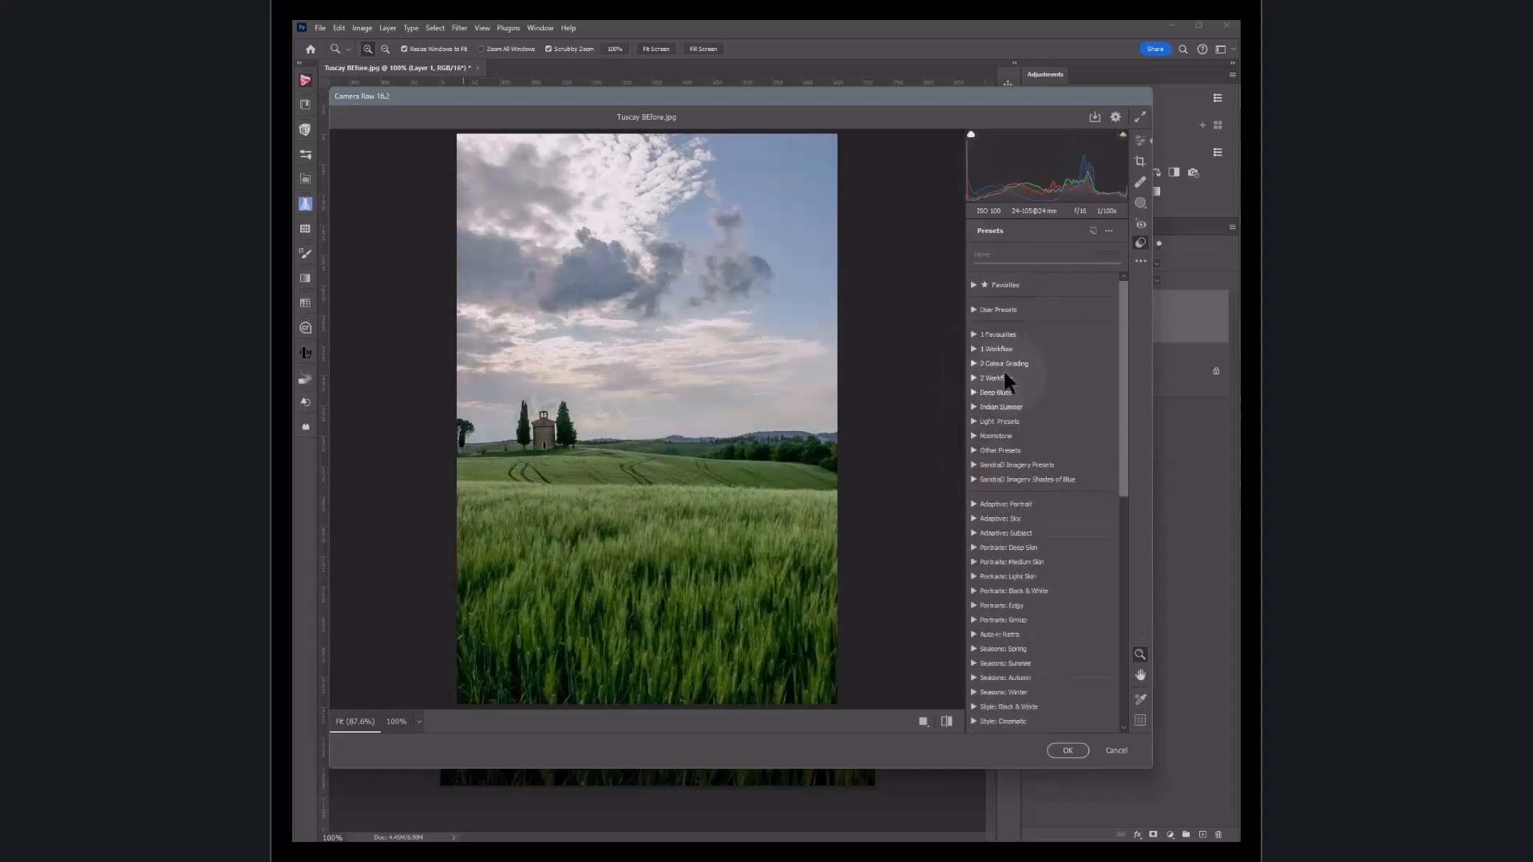
{"action": "scroll", "coordinate": [991, 510], "scroll_direction": "down", "scroll_amount": 3}
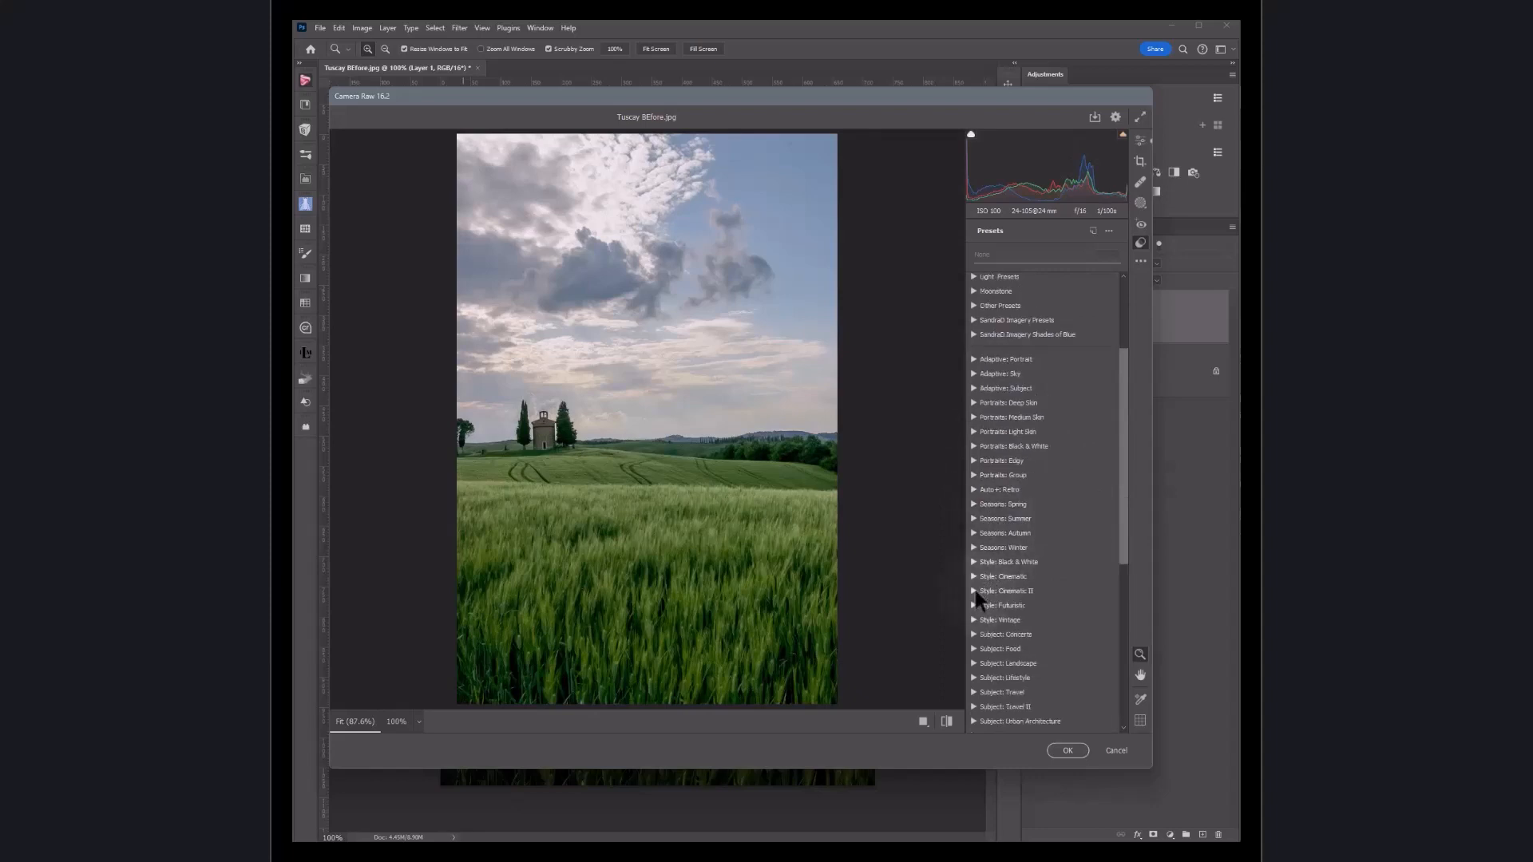
Step: Apply the CN11 preset from the Style: Cinematic II group and commit the Camera Raw Filter
{"action": "left_click", "coordinate": [974, 591]}
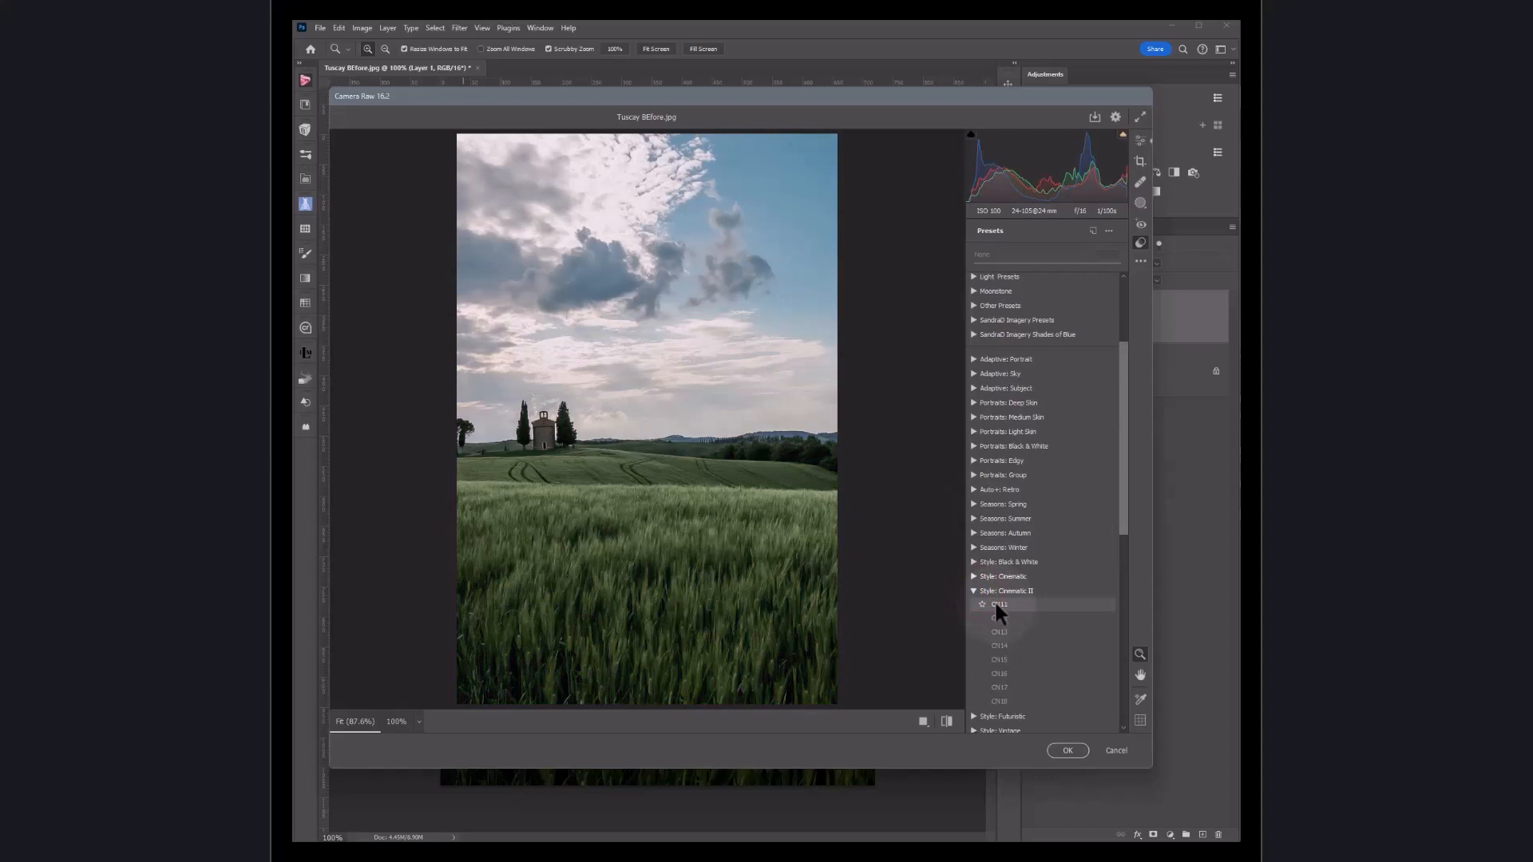
{"action": "left_click", "coordinate": [996, 605]}
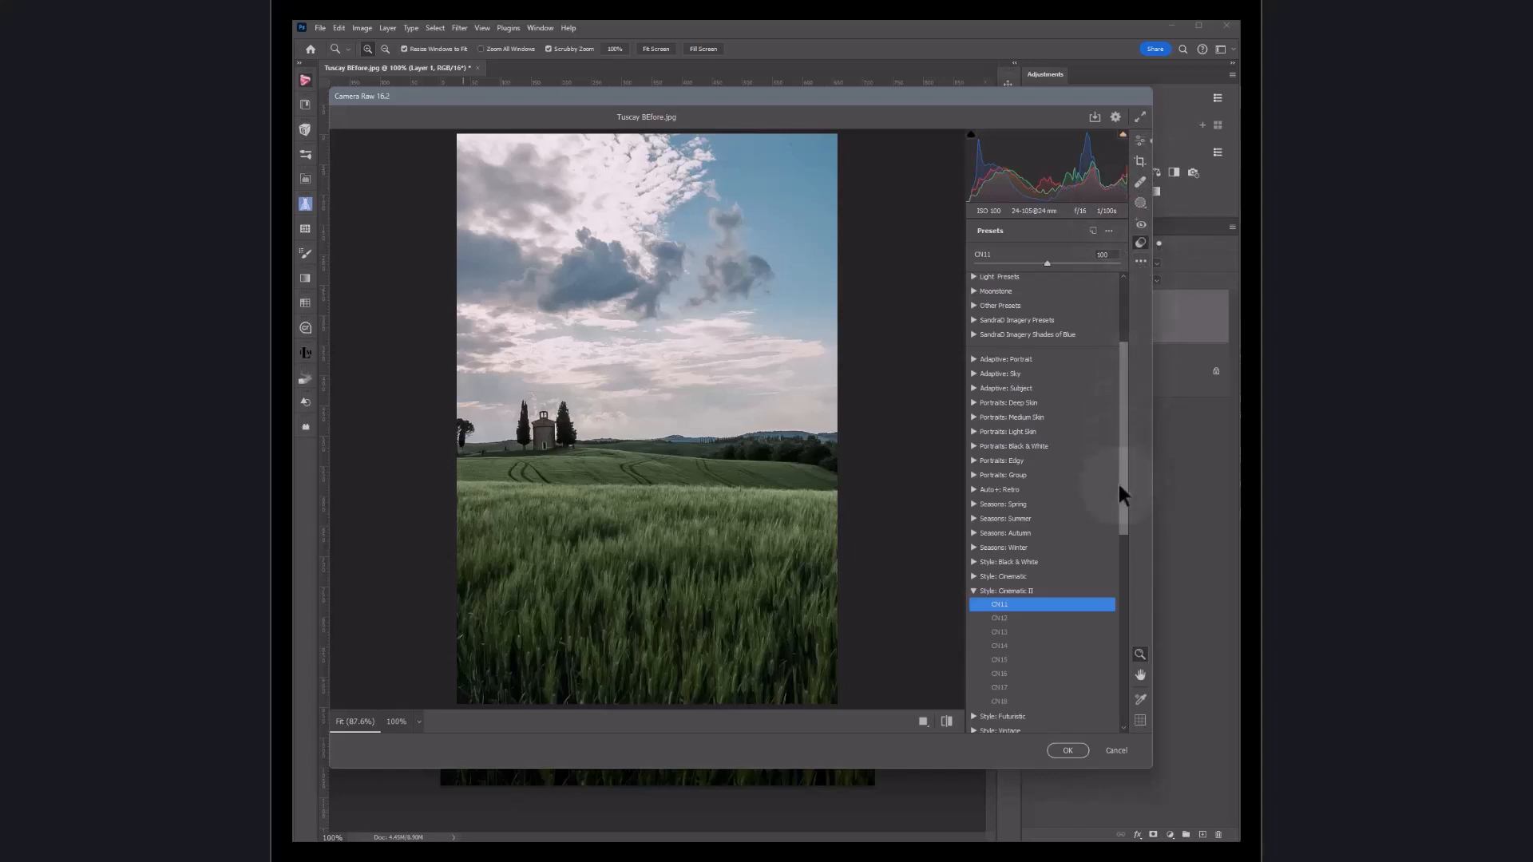
{"action": "left_click", "coordinate": [1068, 752]}
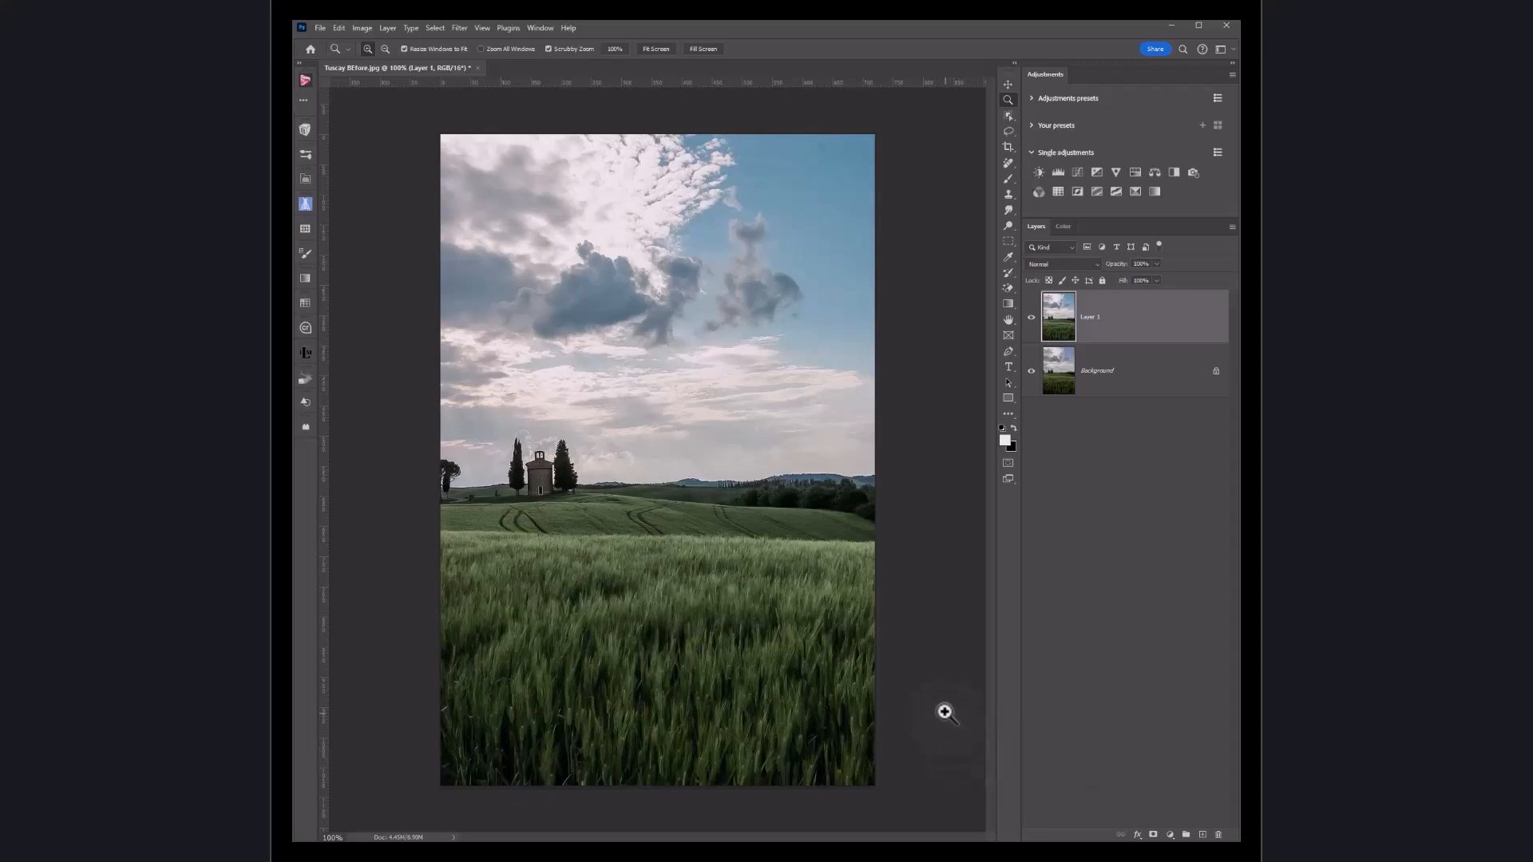
Step: Add a Levels adjustment layer, nudge its midtone slider slightly to brighten, and close the properties
{"action": "left_click", "coordinate": [1061, 171]}
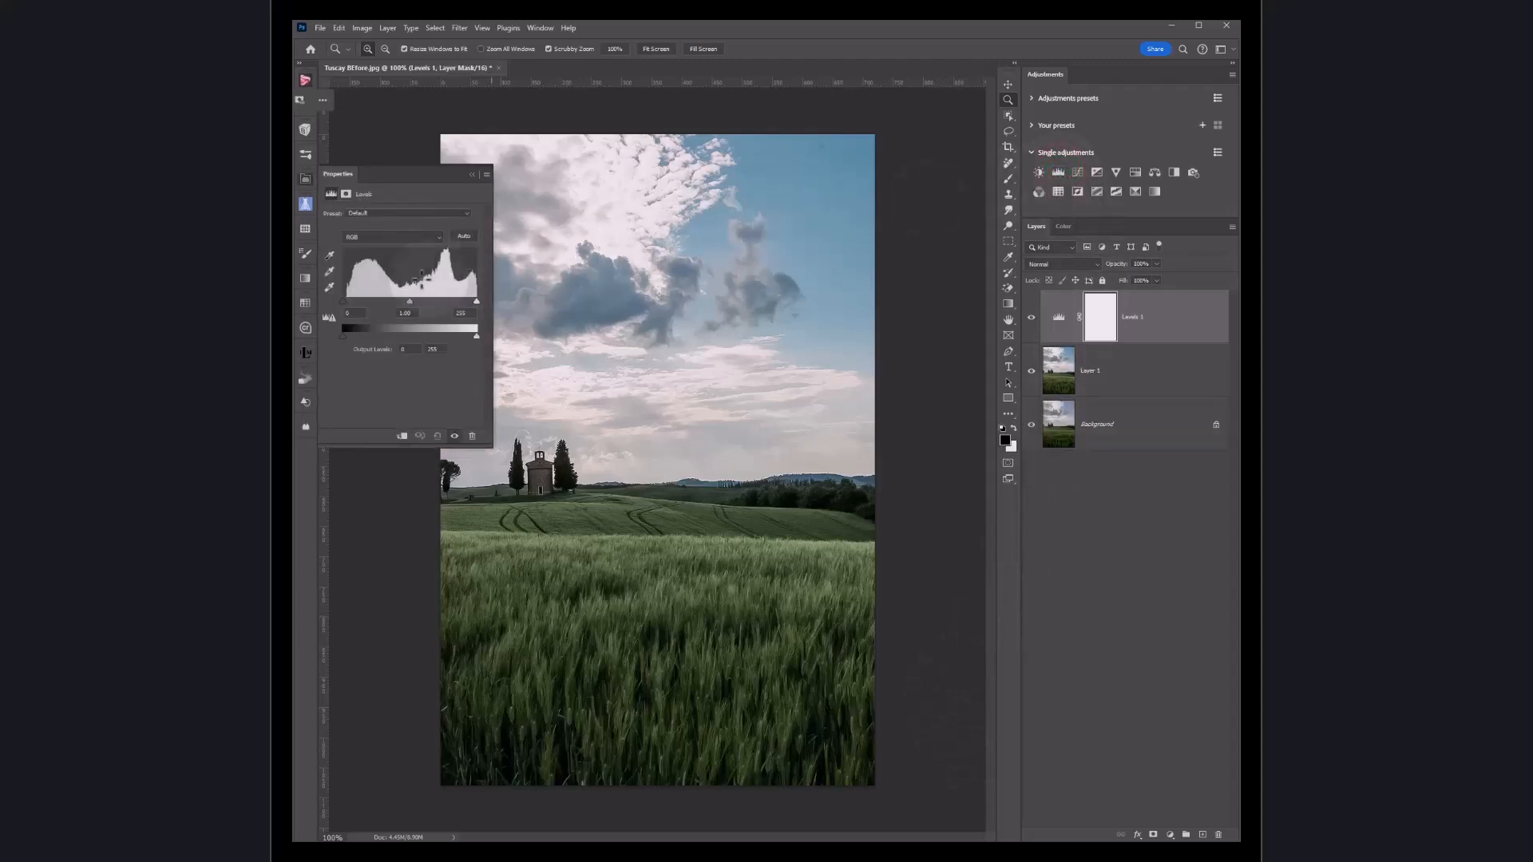
{"action": "left_click", "coordinate": [409, 302]}
{"action": "left_click_drag", "start_coordinate": [408, 303], "coordinate": [404, 304]}
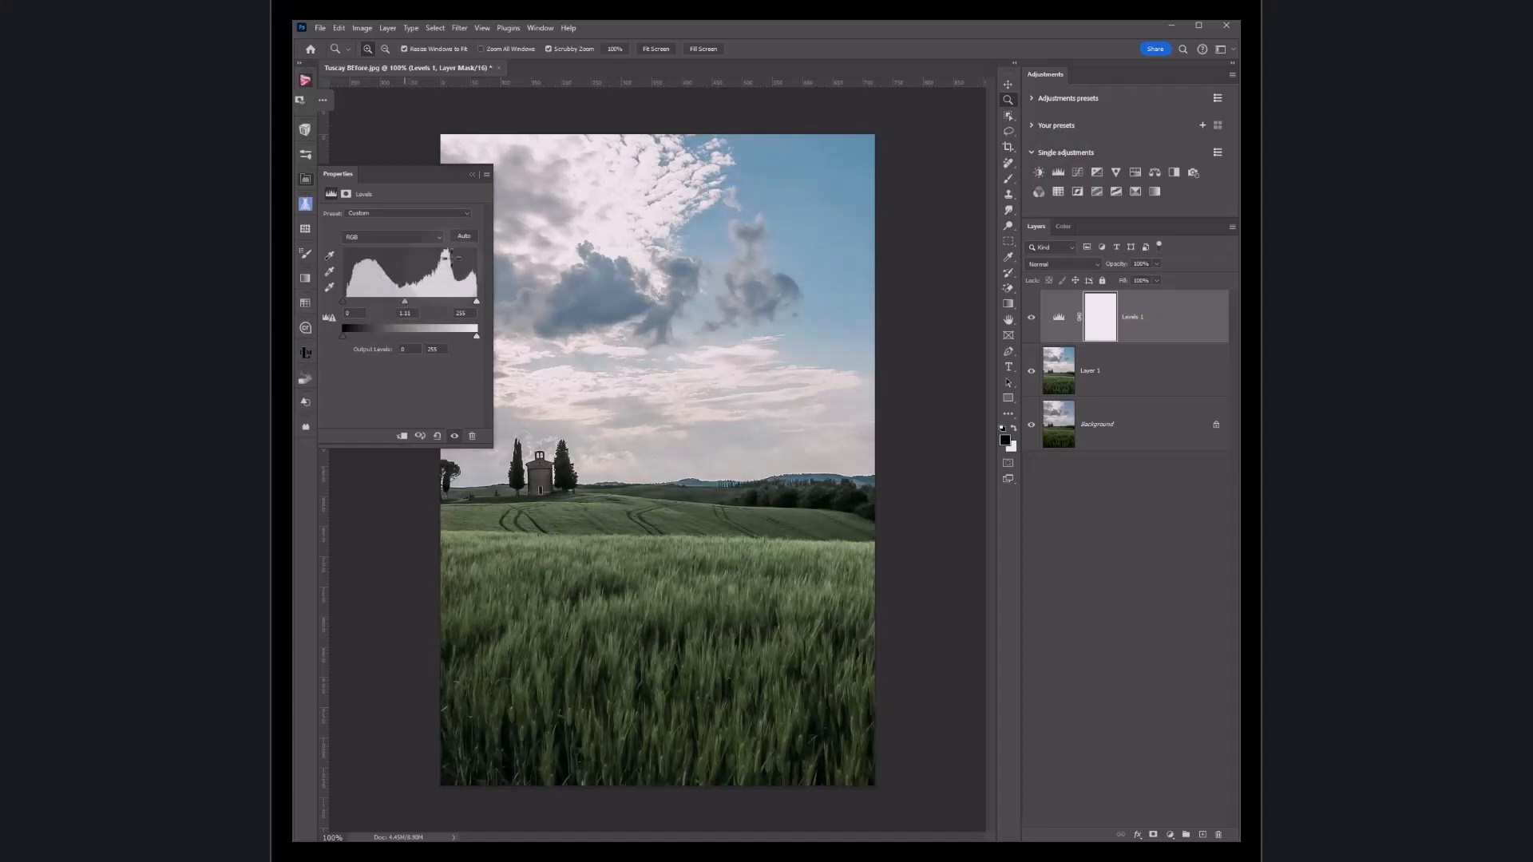
{"action": "left_click", "coordinate": [472, 174]}
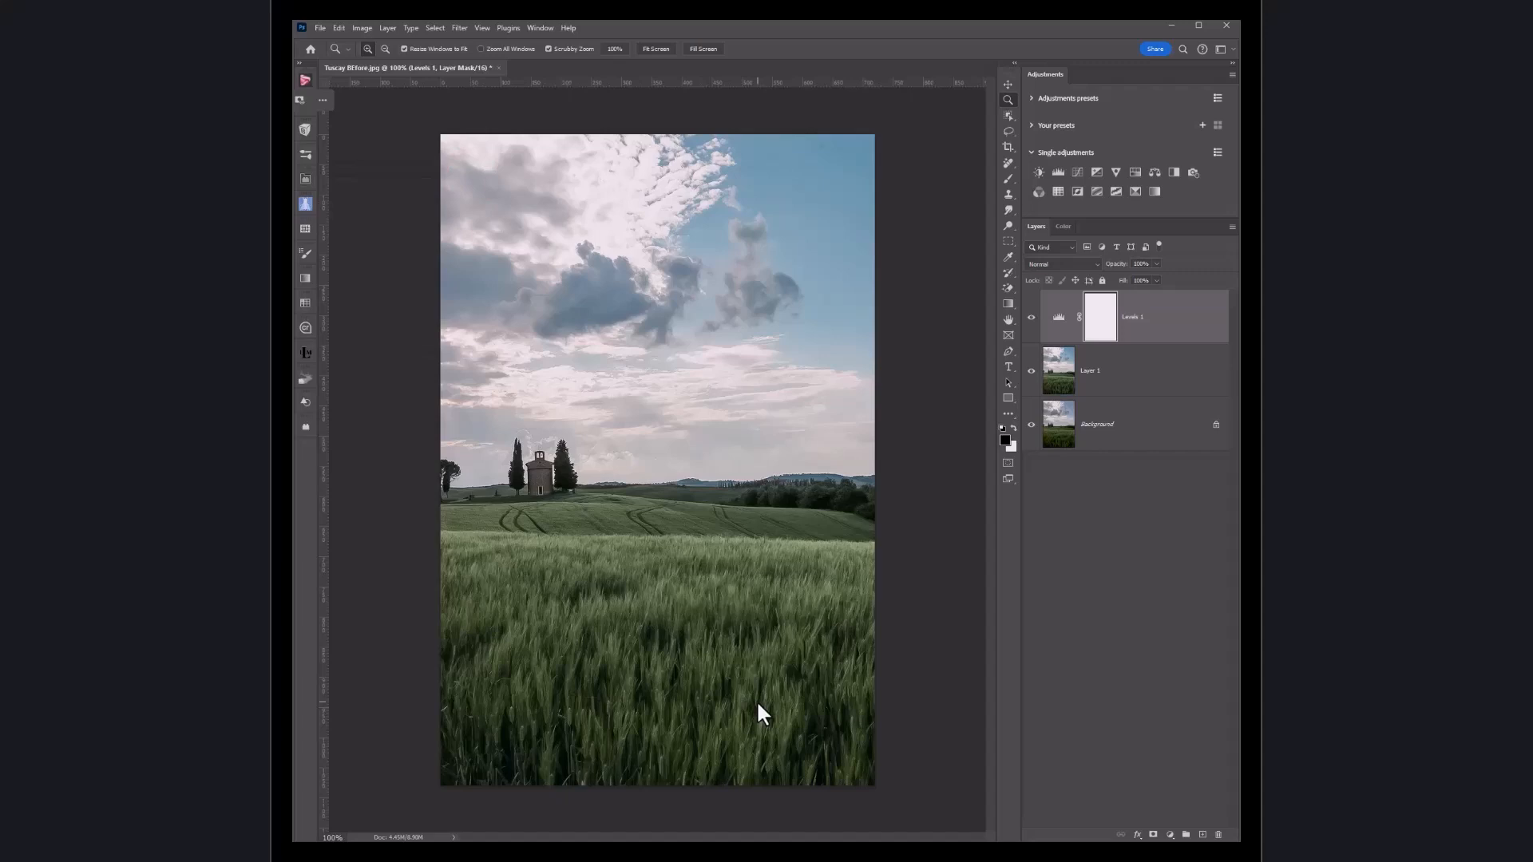
Step: Stamp all visible layers into a new merged layer above the Levels layer
{"action": "left_click", "coordinate": [1060, 316]}
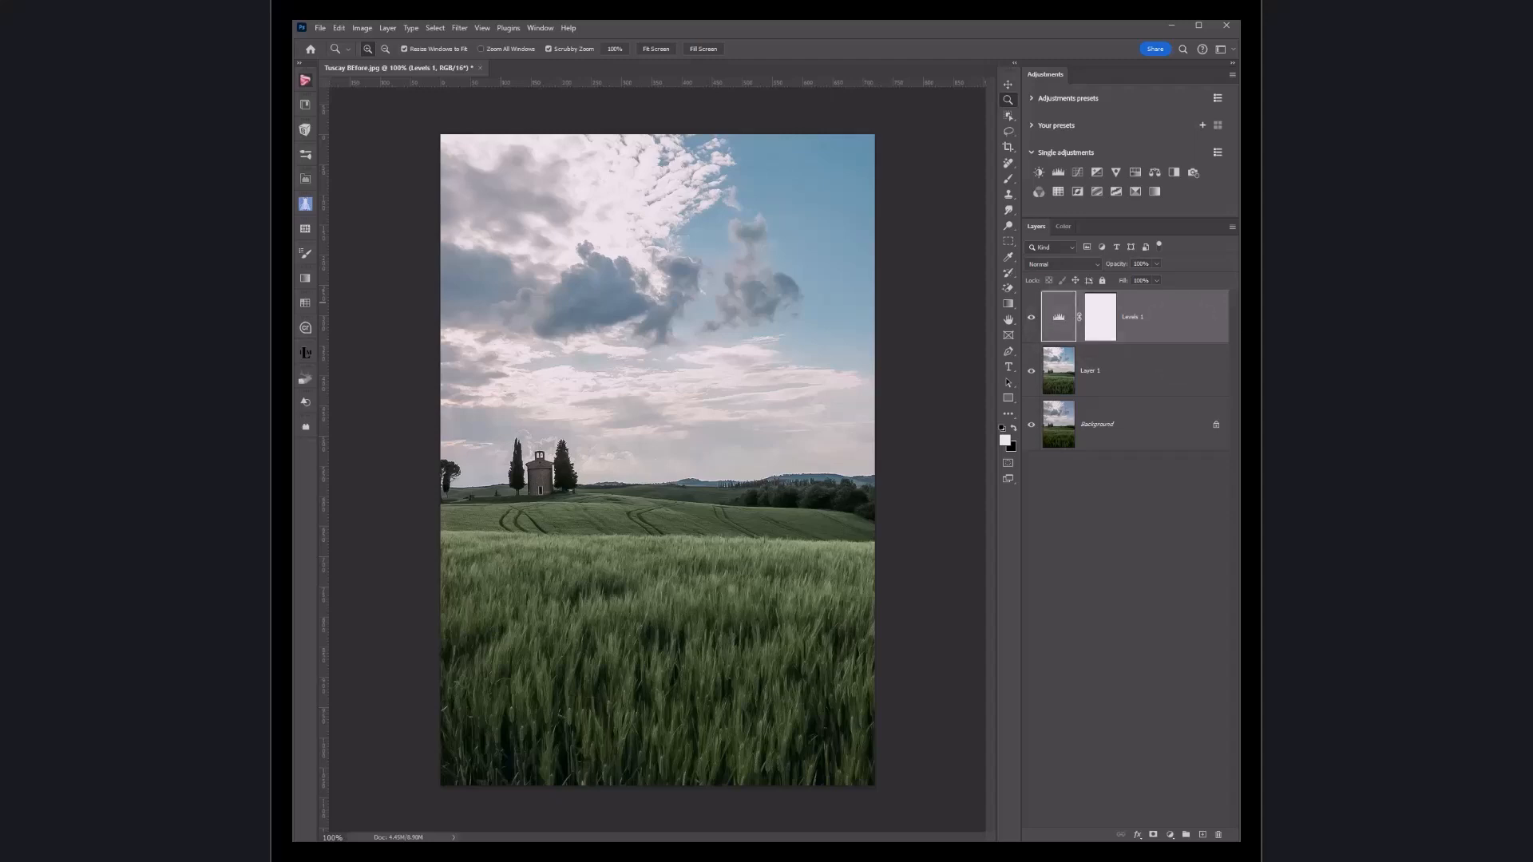
{"action": "key", "text": "ctrl+shift+alt+e"}
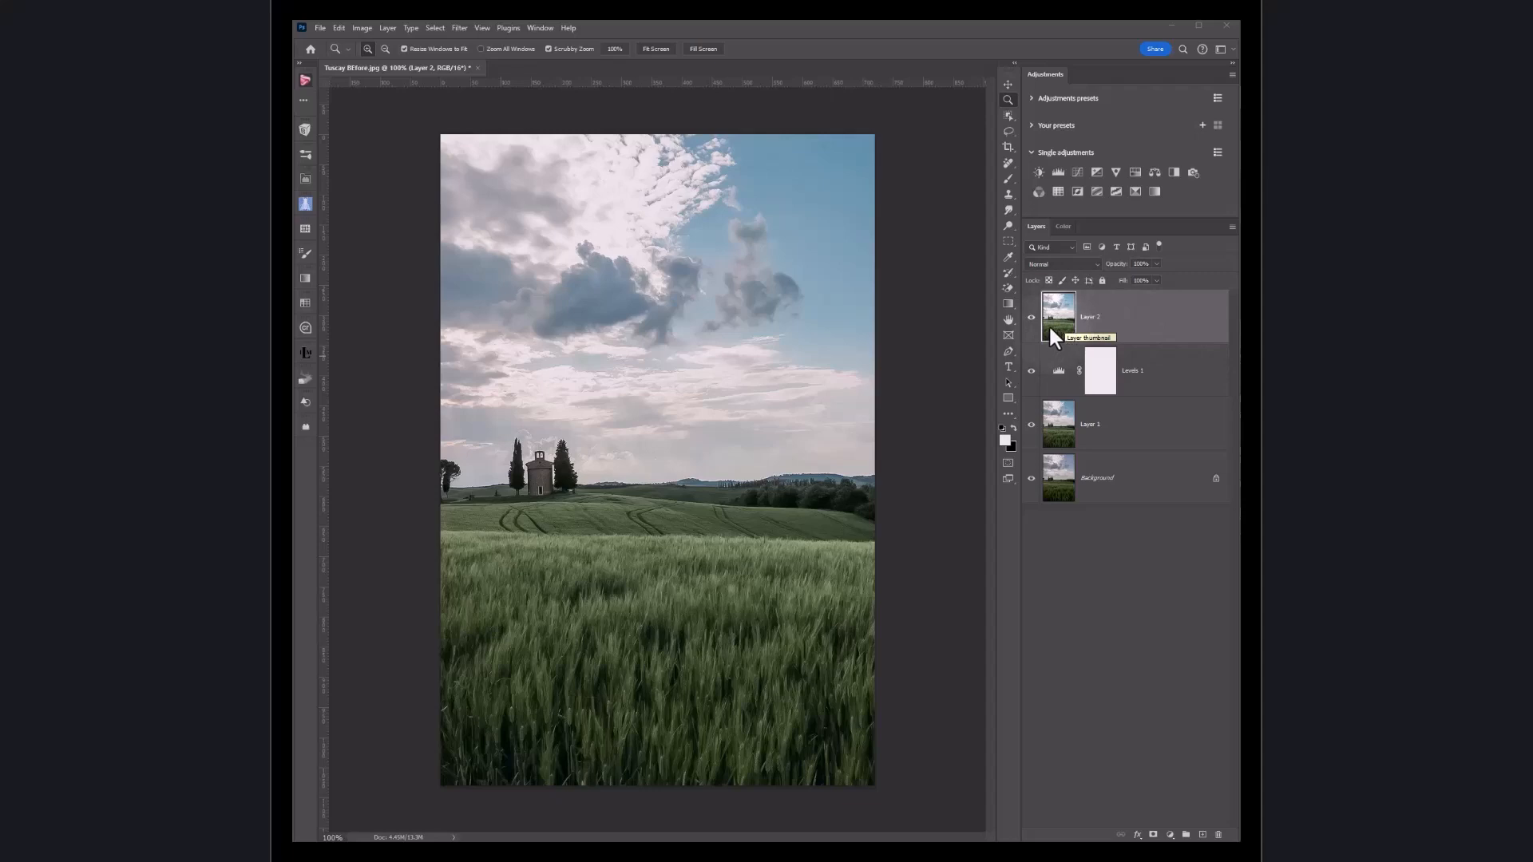
Step: Open the Camera Raw Filter on the stamped layer, raise Shadows to +24 and apply it
{"action": "left_click", "coordinate": [460, 29]}
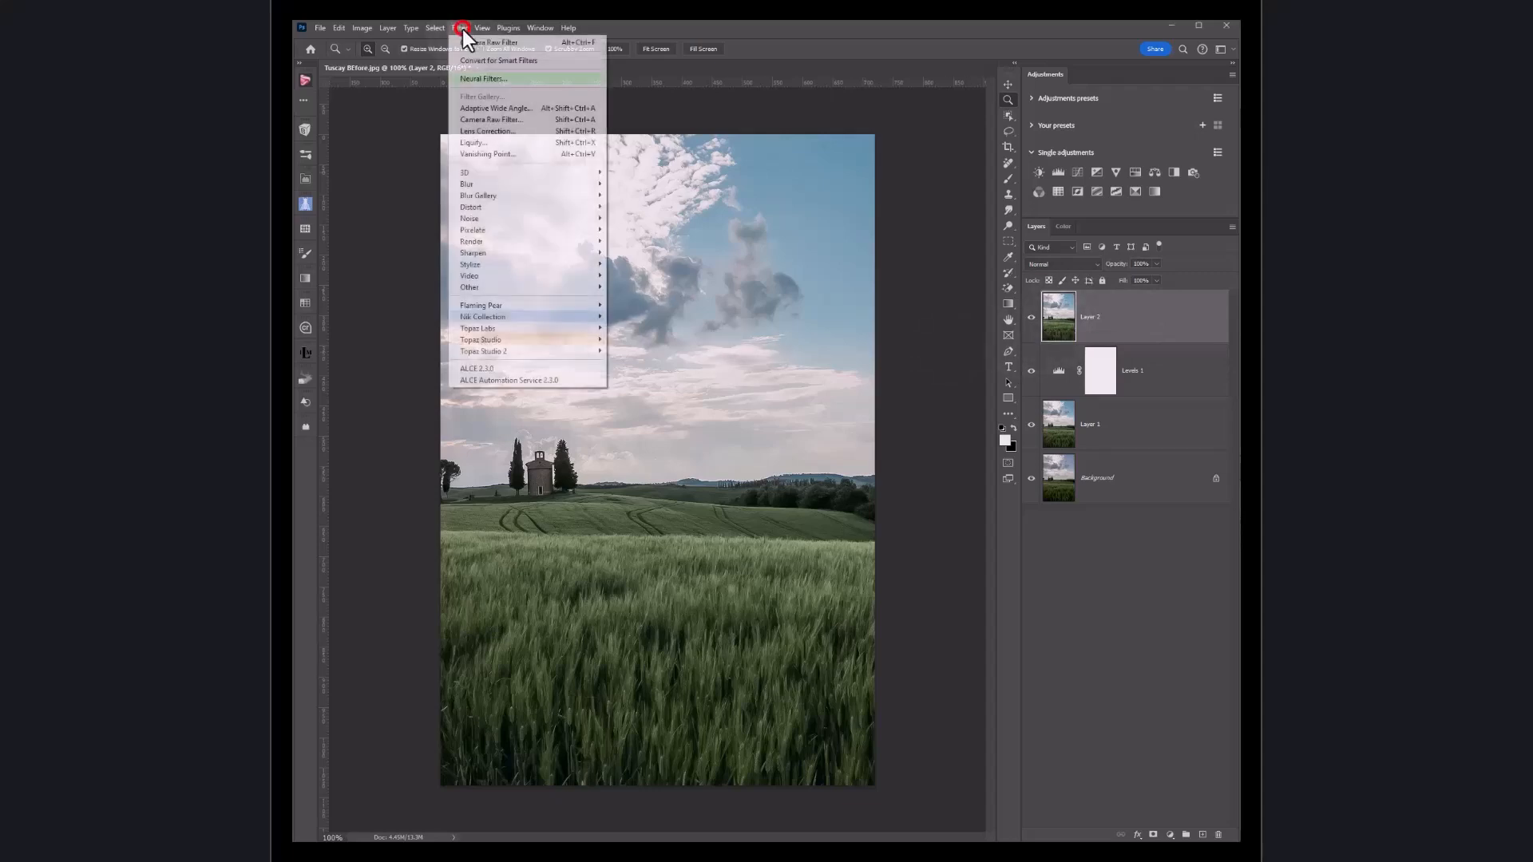
{"action": "left_click", "coordinate": [484, 119]}
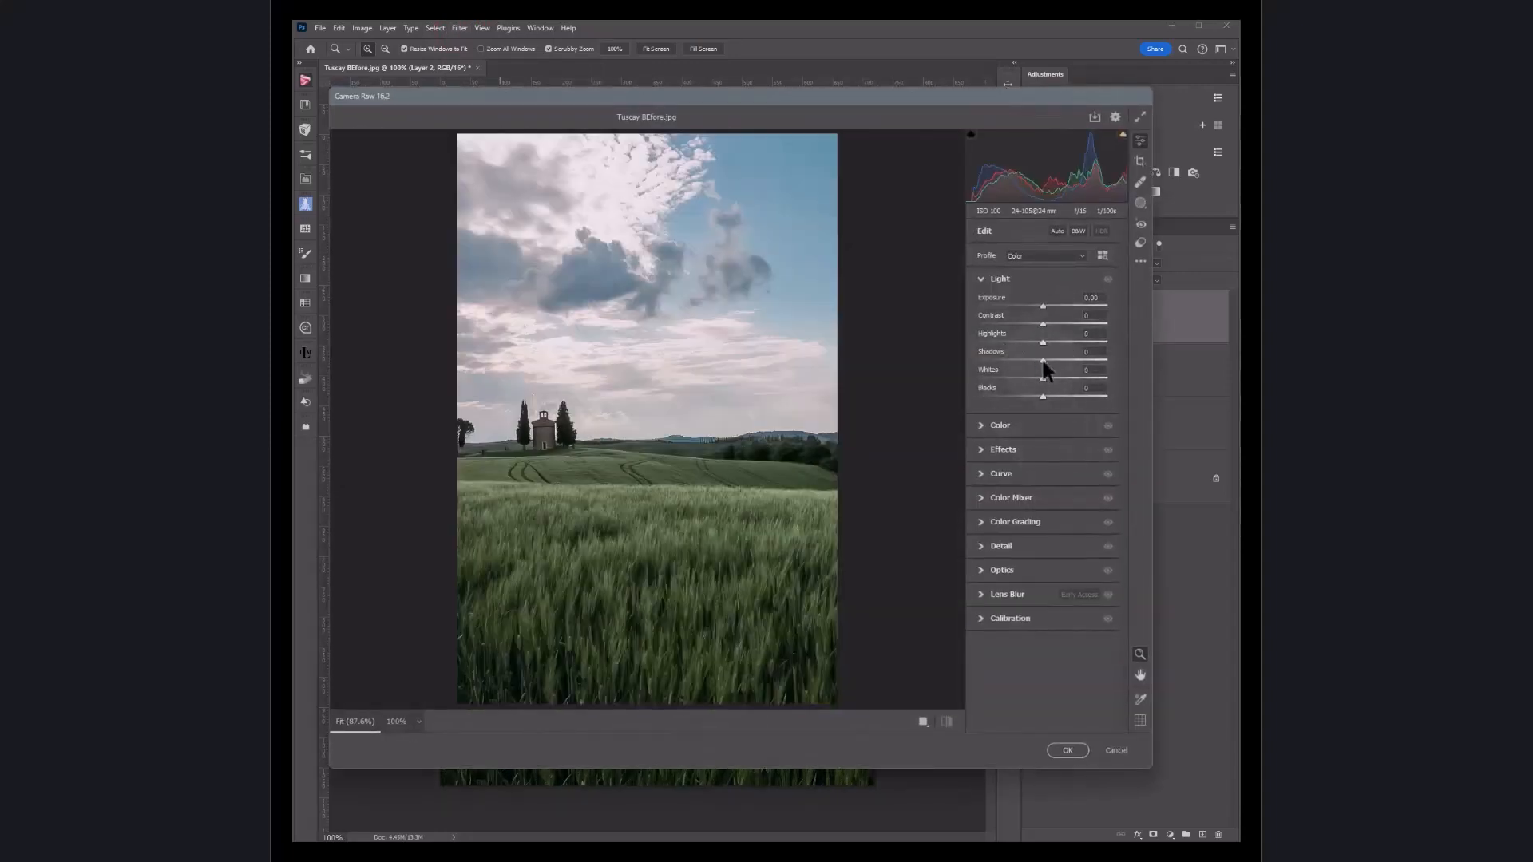
{"action": "left_click_drag", "start_coordinate": [1042, 360], "coordinate": [1064, 360]}
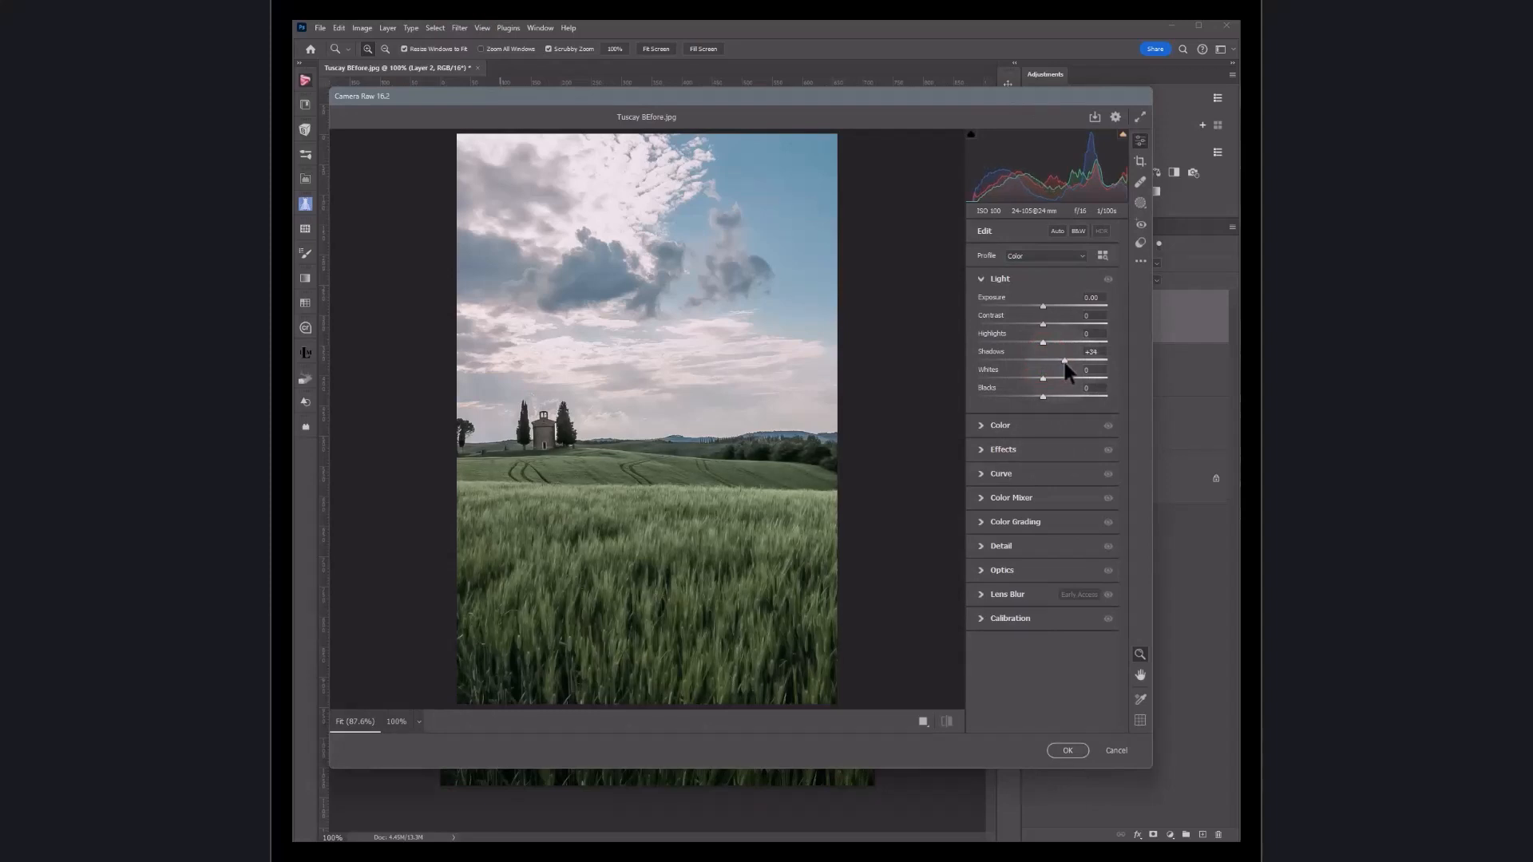
{"action": "left_click", "coordinate": [1068, 751]}
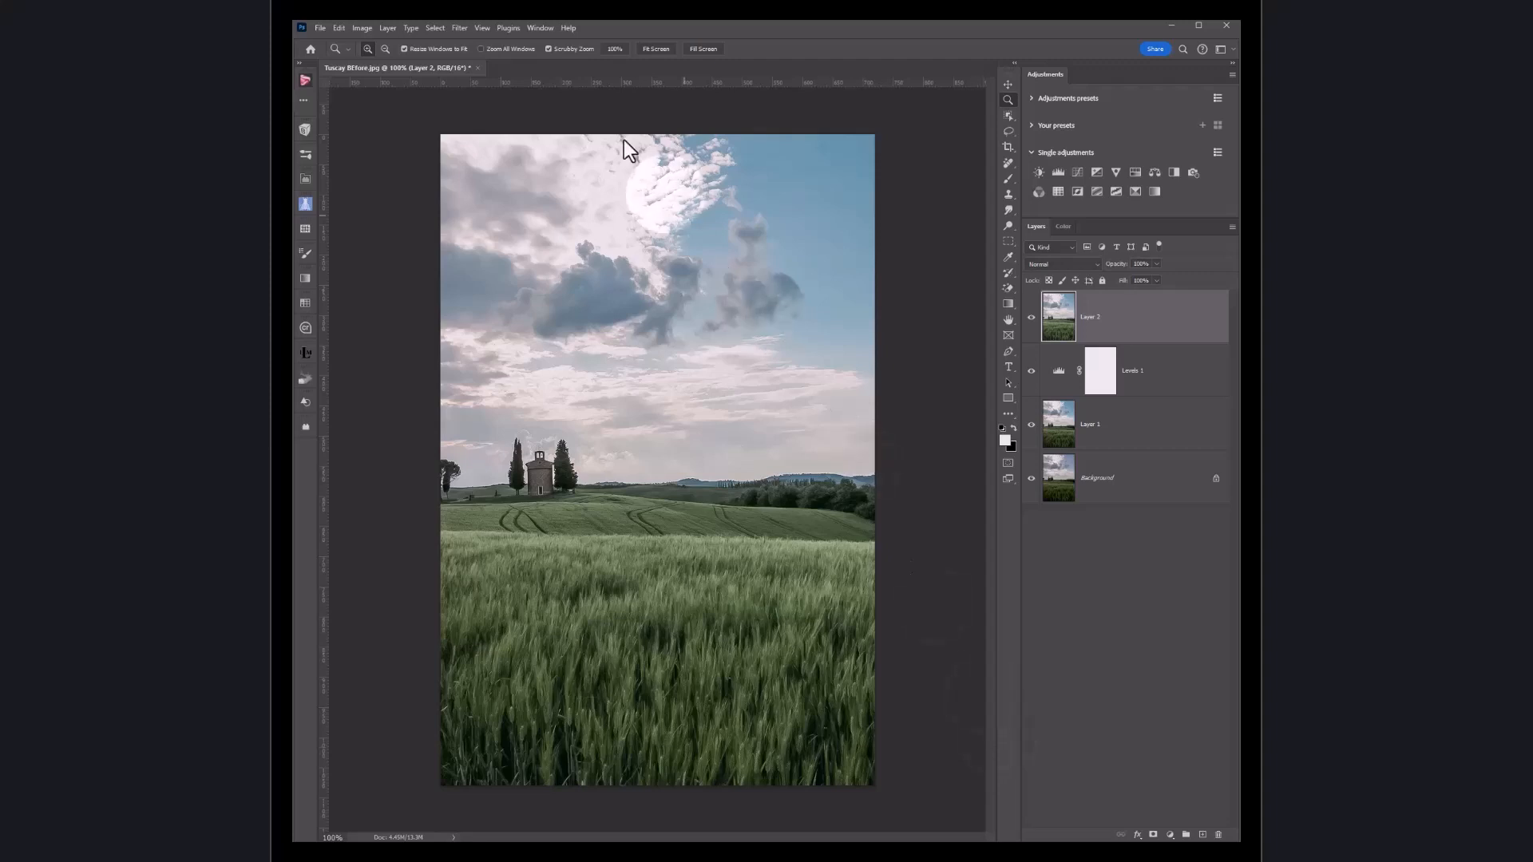
Step: Reopen the Camera Raw Filter and try the Geometry Upright Level and Auto corrections, then set Upright off and apply
{"action": "left_click", "coordinate": [460, 28]}
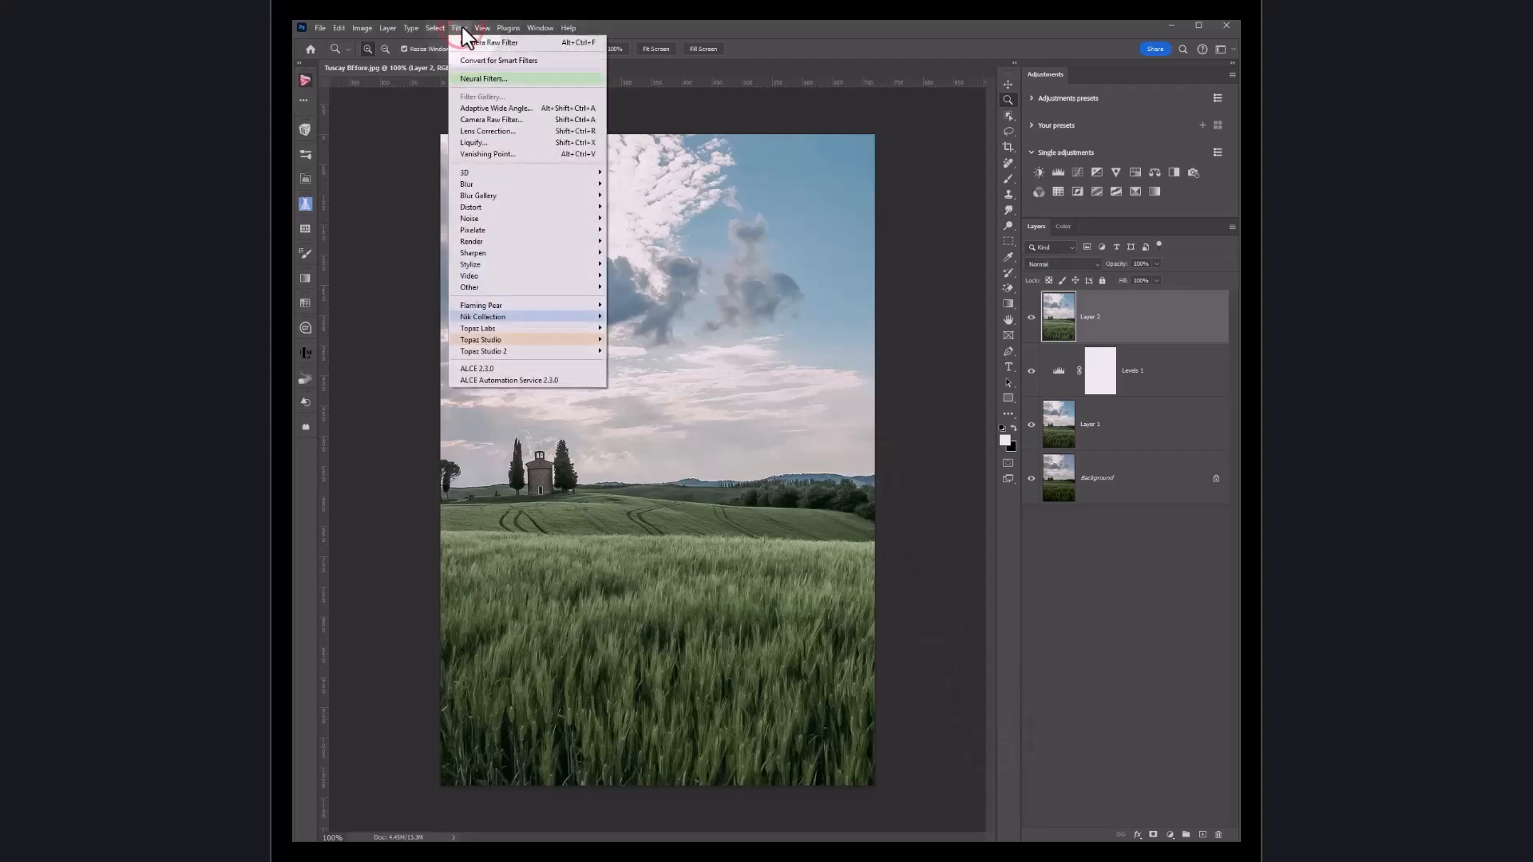
{"action": "left_click", "coordinate": [491, 119]}
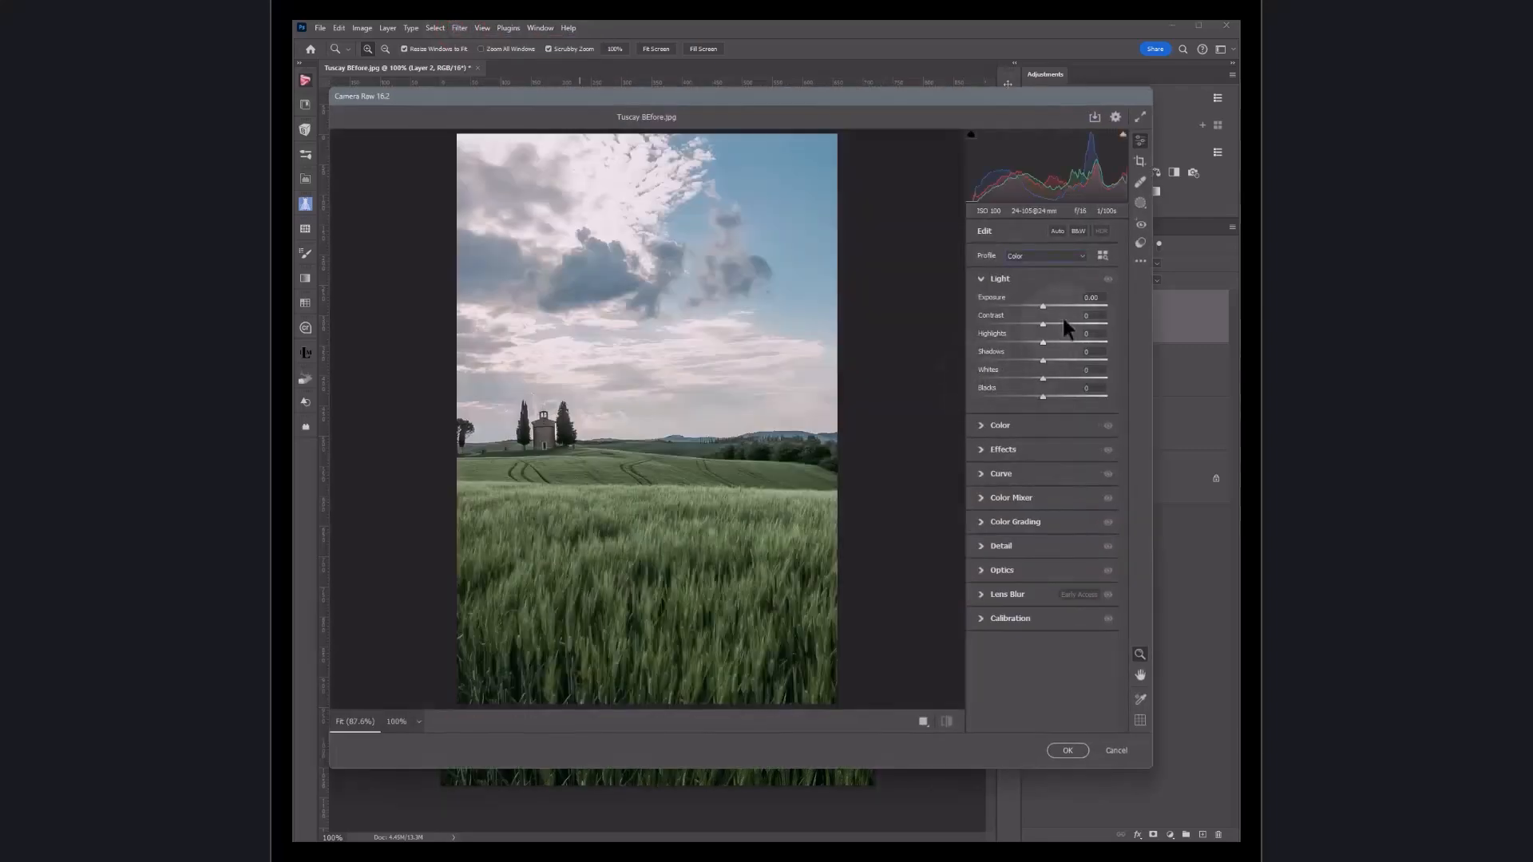
{"action": "left_click", "coordinate": [1140, 161]}
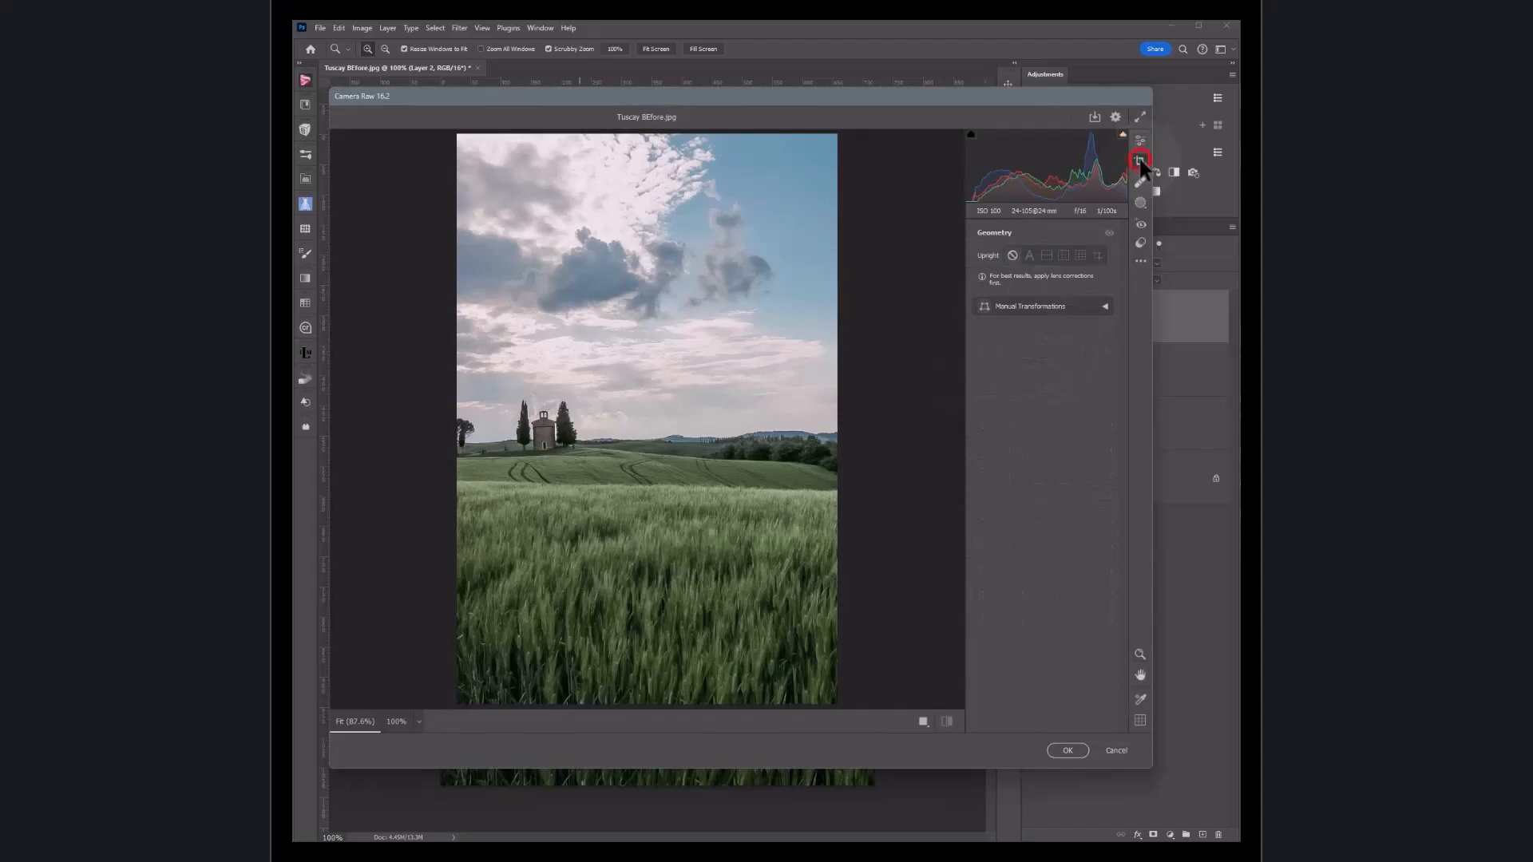
{"action": "left_click", "coordinate": [1045, 256]}
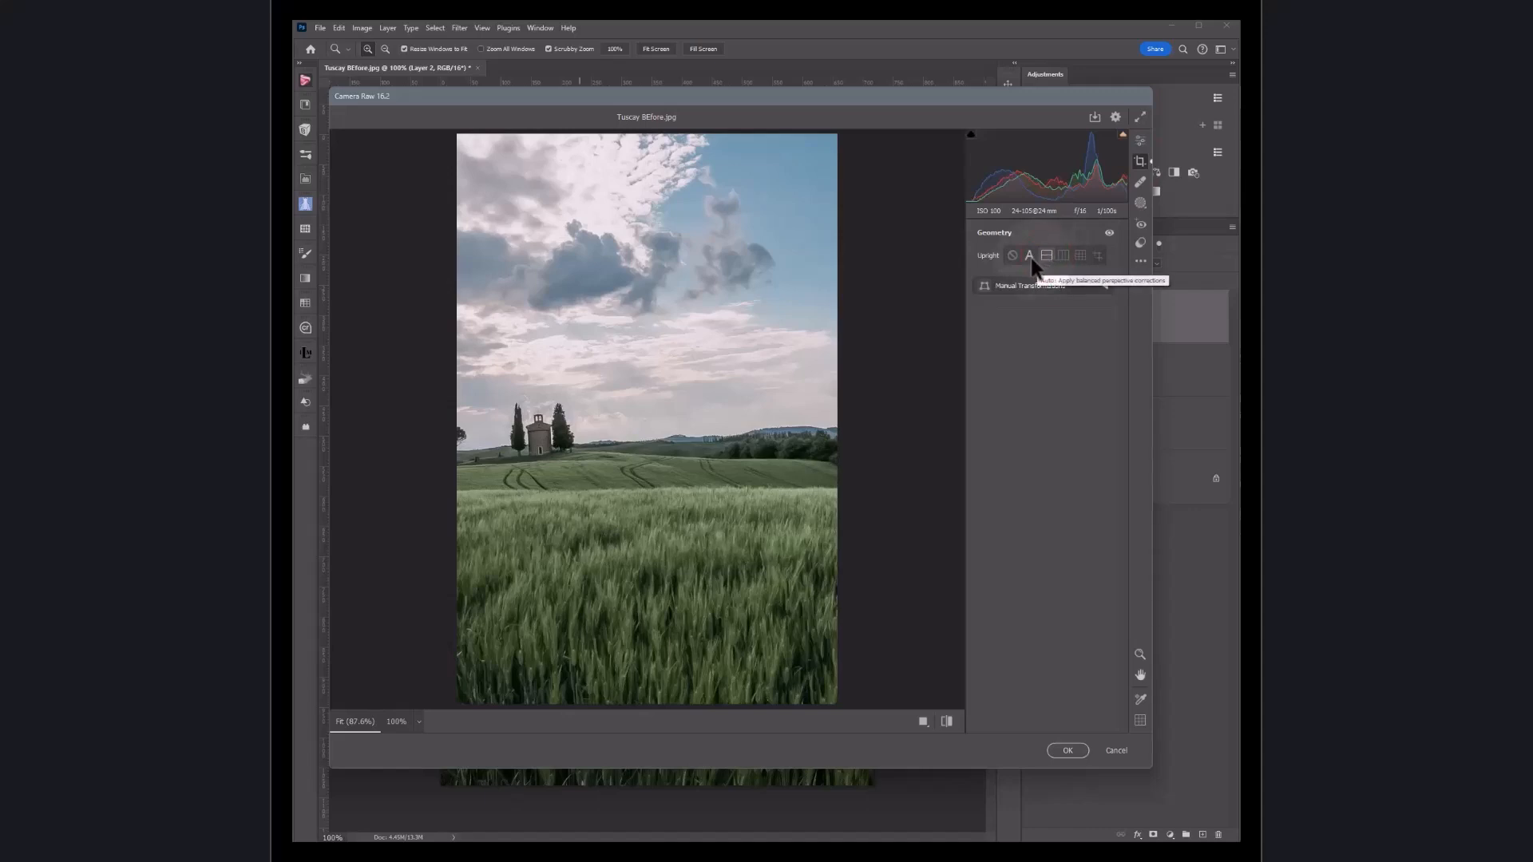
{"action": "left_click", "coordinate": [1031, 259]}
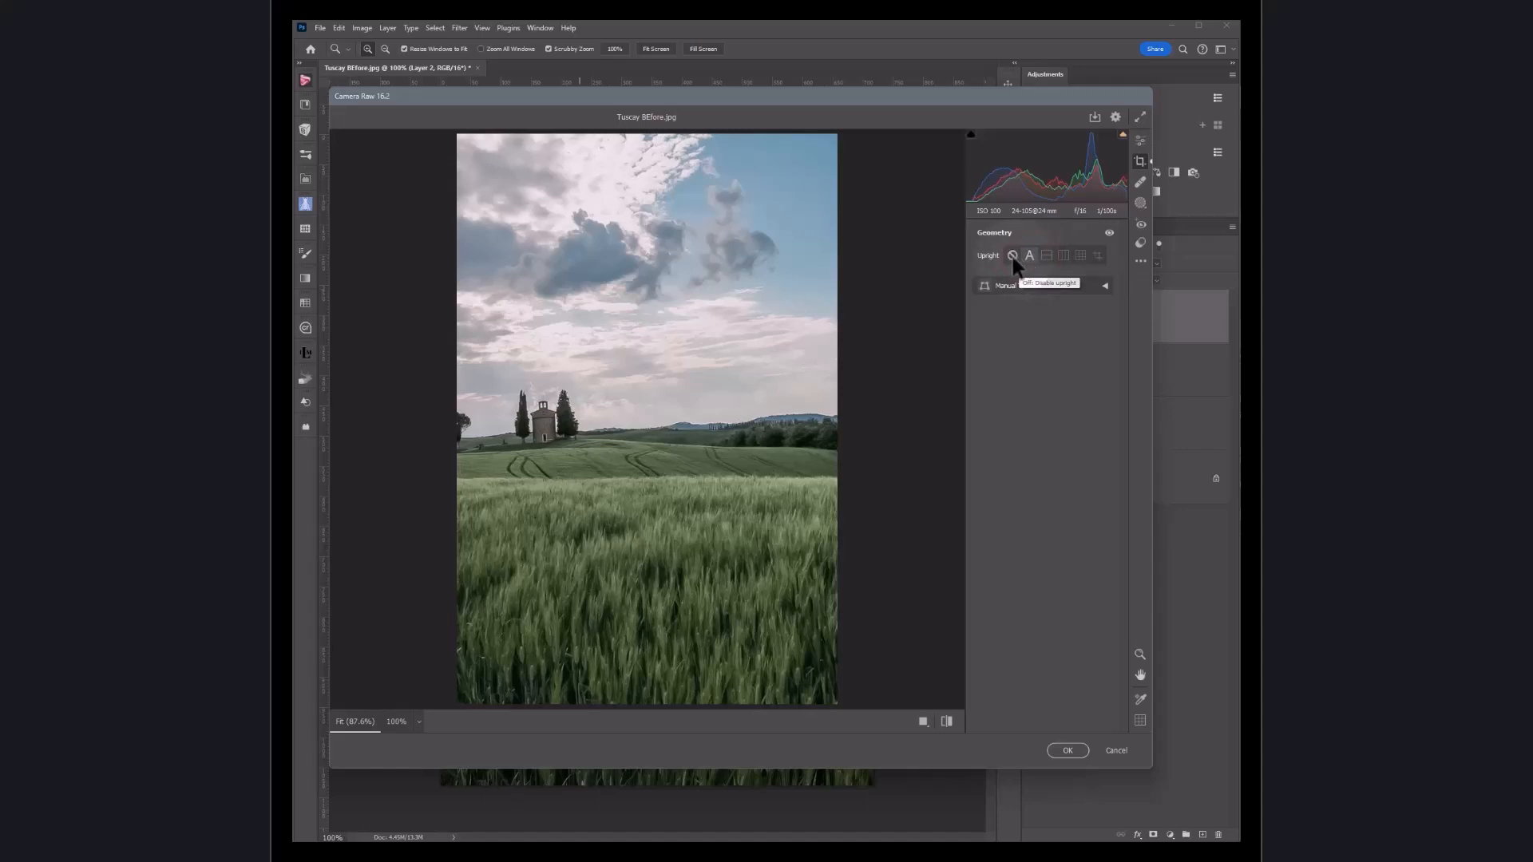
{"action": "left_click", "coordinate": [1013, 256]}
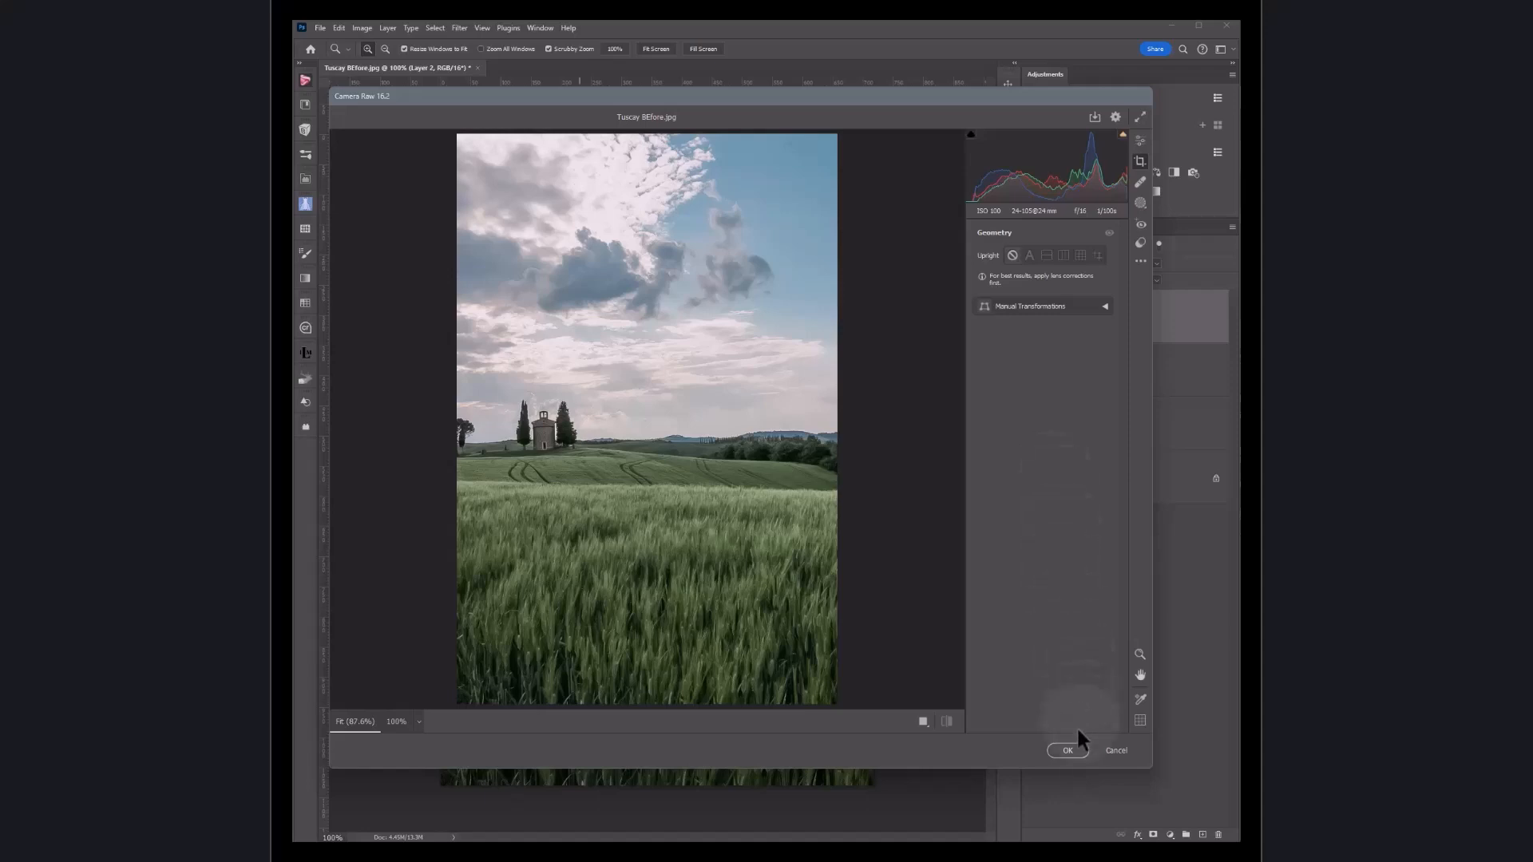
{"action": "left_click", "coordinate": [1070, 749]}
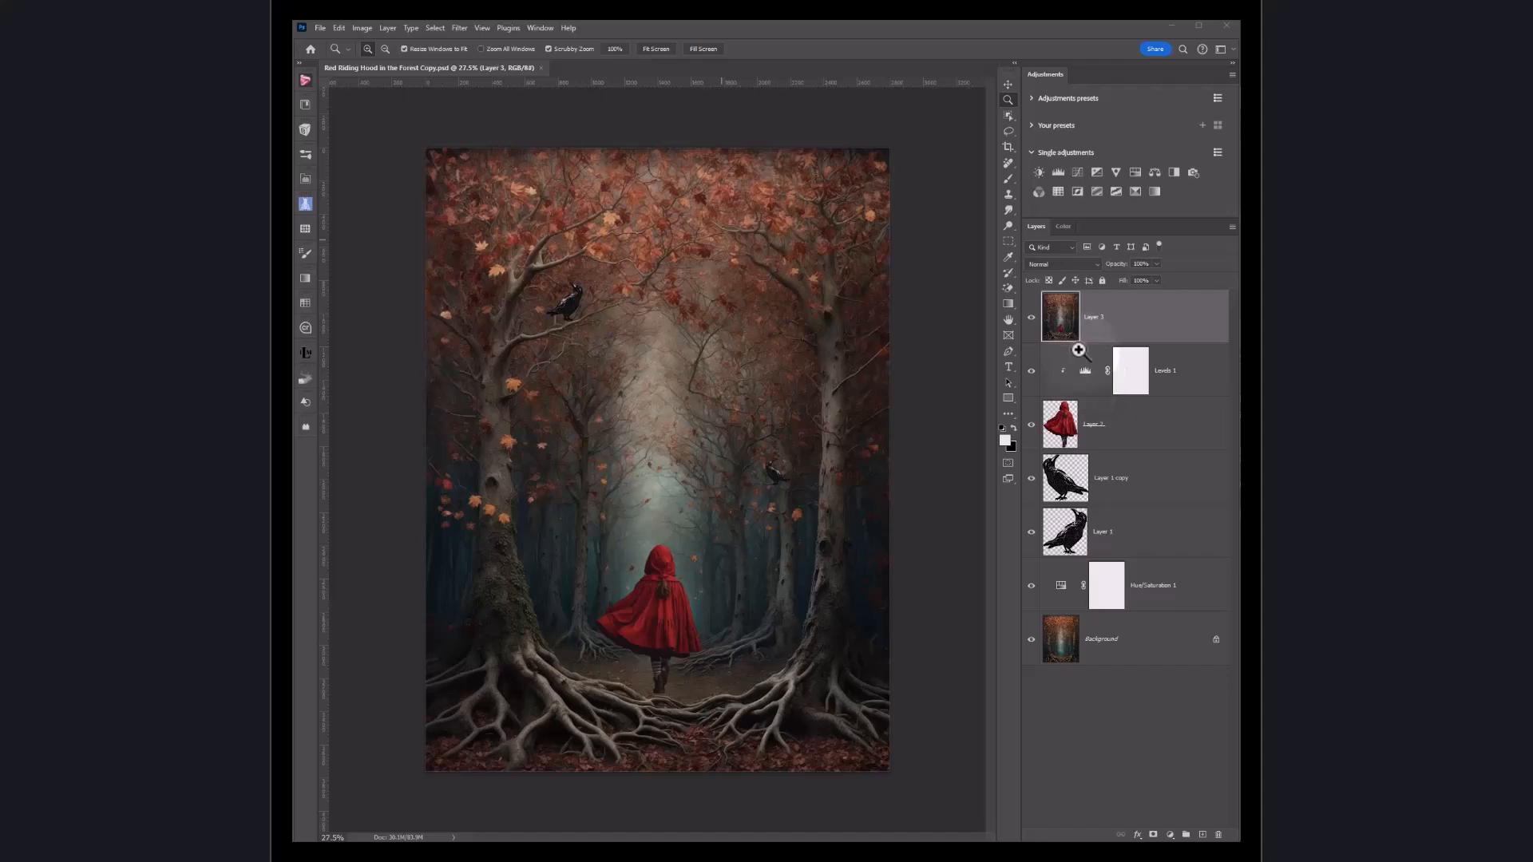
Step: Select the top layer of the Red Riding Hood image and open the Camera Raw Filter
{"action": "left_click", "coordinate": [1069, 328]}
{"action": "left_click", "coordinate": [460, 28]}
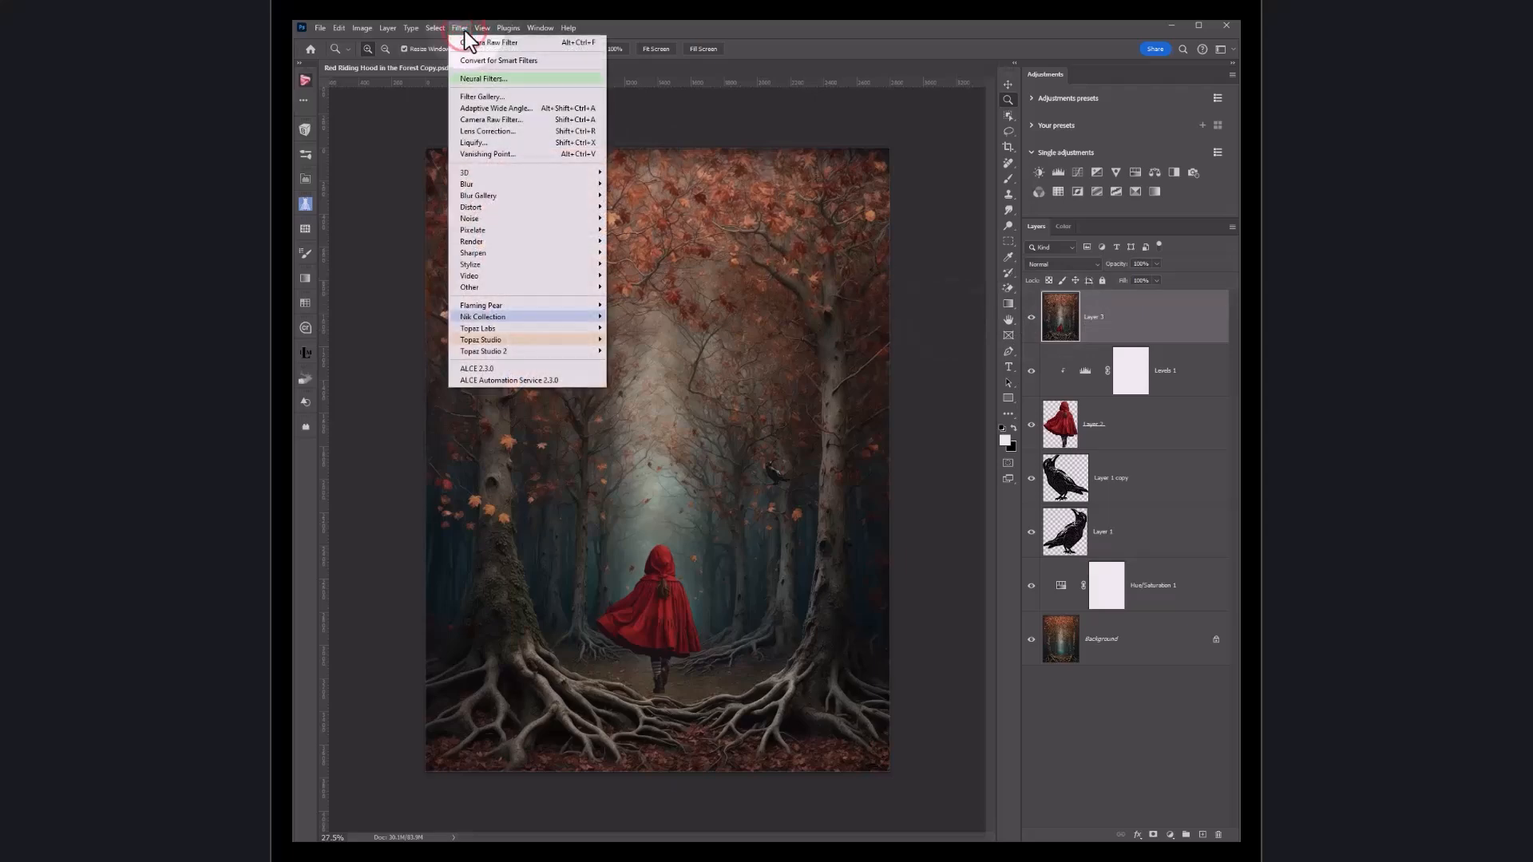
{"action": "left_click", "coordinate": [489, 118]}
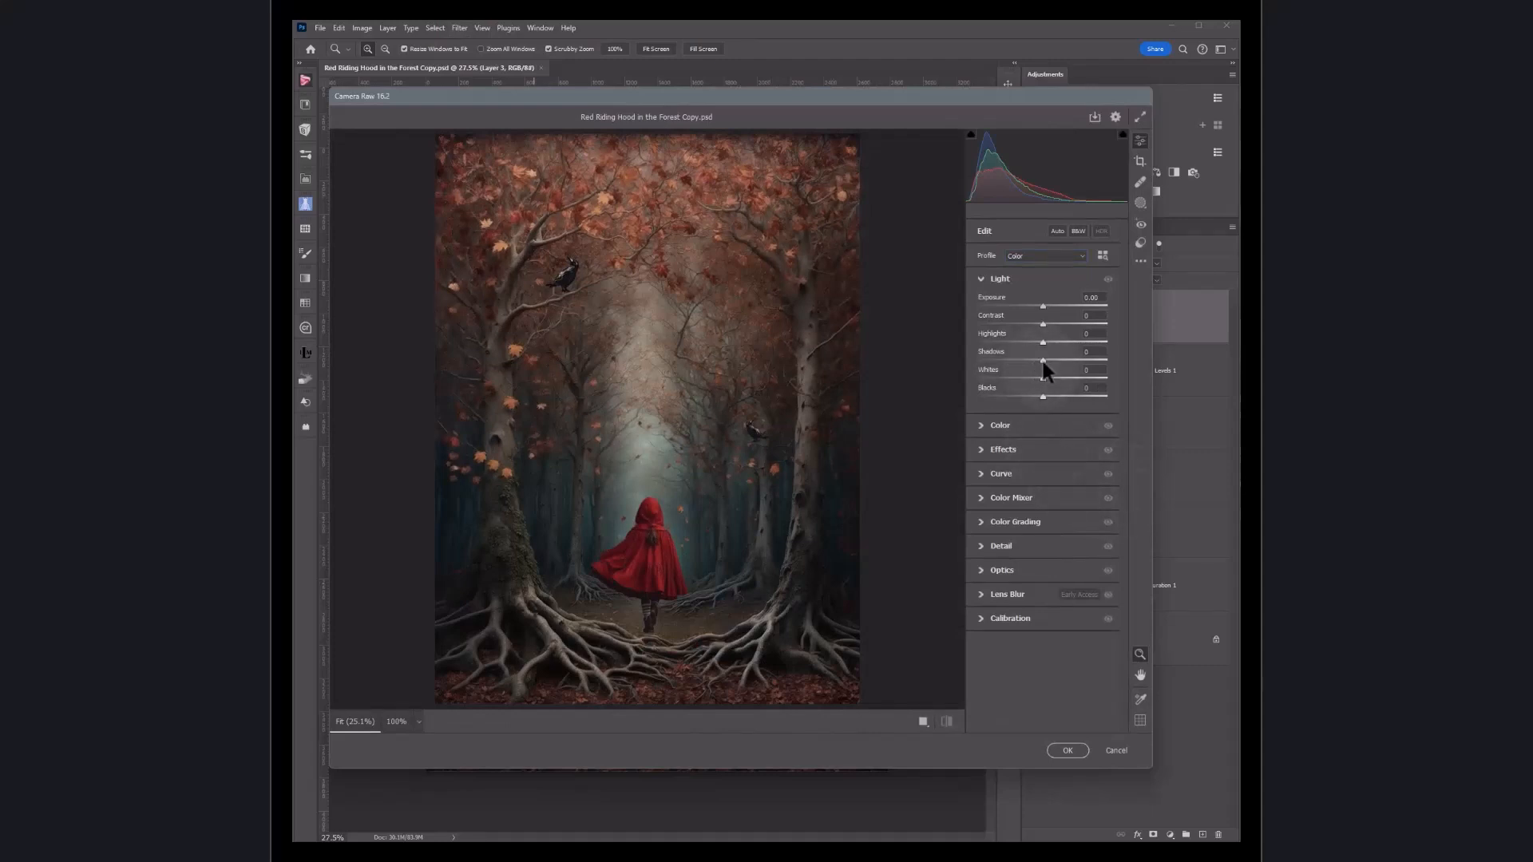
Step: Apply Auto tone, tweak Exposure, Highlights, Whites and Blacks, then reapply Auto
{"action": "left_click", "coordinate": [1056, 230]}
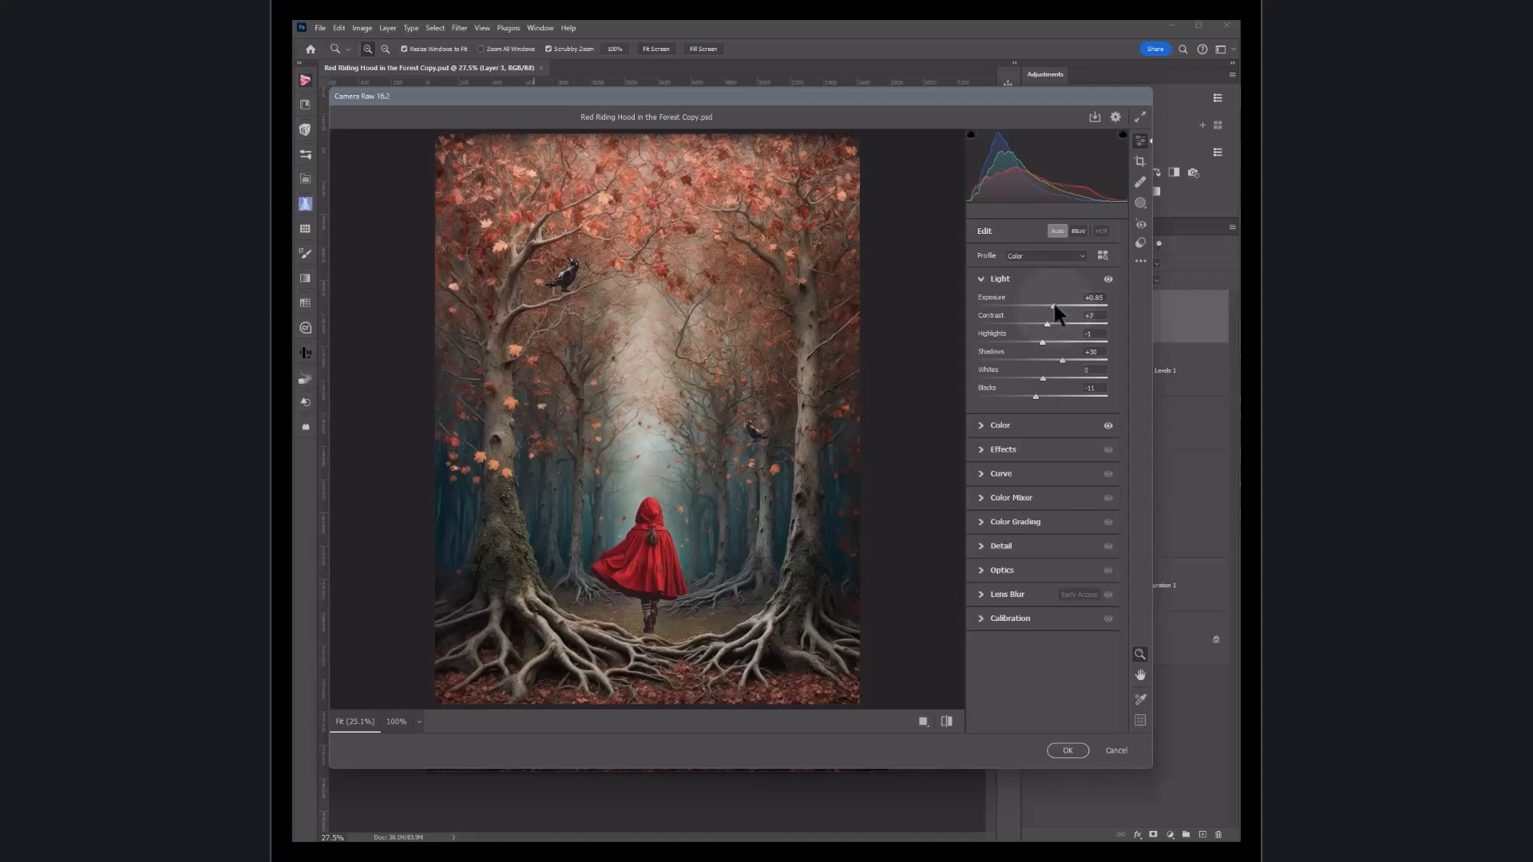
{"action": "left_click_drag", "start_coordinate": [1052, 300], "coordinate": [1048, 302]}
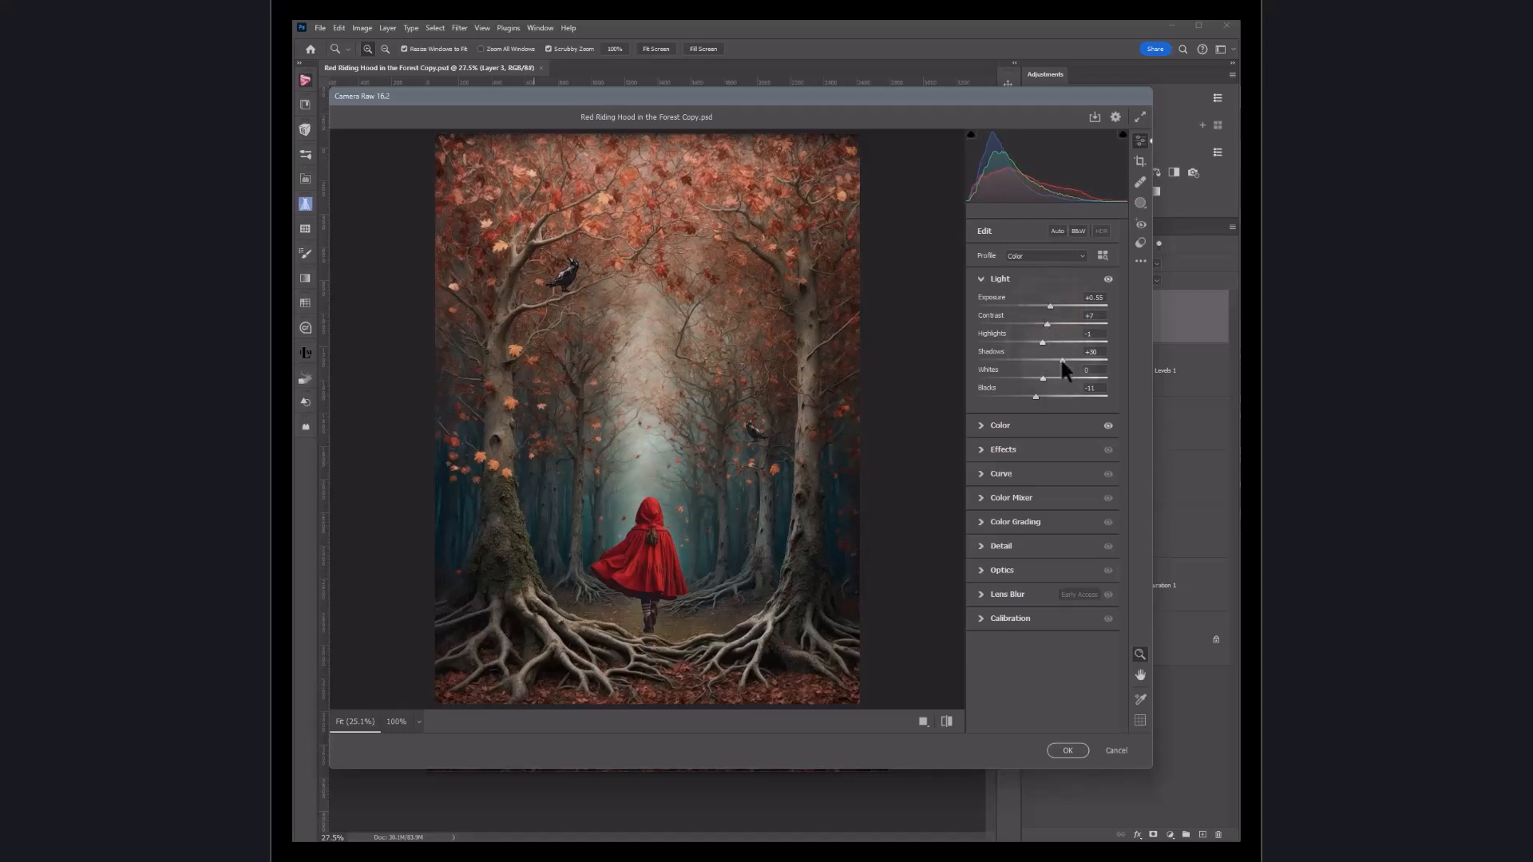
{"action": "left_click_drag", "start_coordinate": [1041, 341], "coordinate": [1038, 340]}
{"action": "left_click_drag", "start_coordinate": [1034, 380], "coordinate": [1029, 396]}
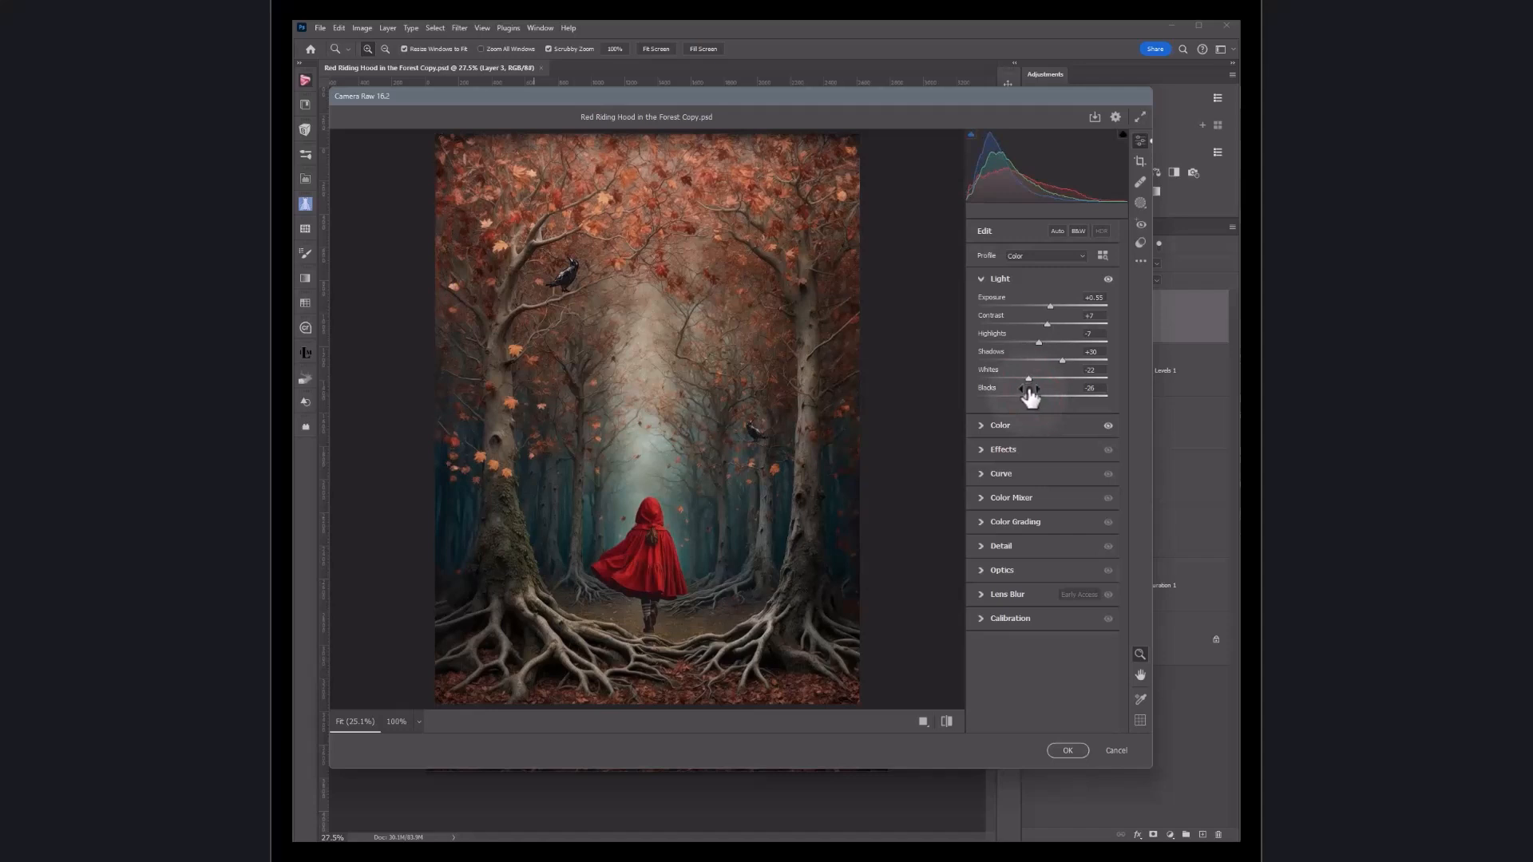
{"action": "left_click", "coordinate": [1057, 230]}
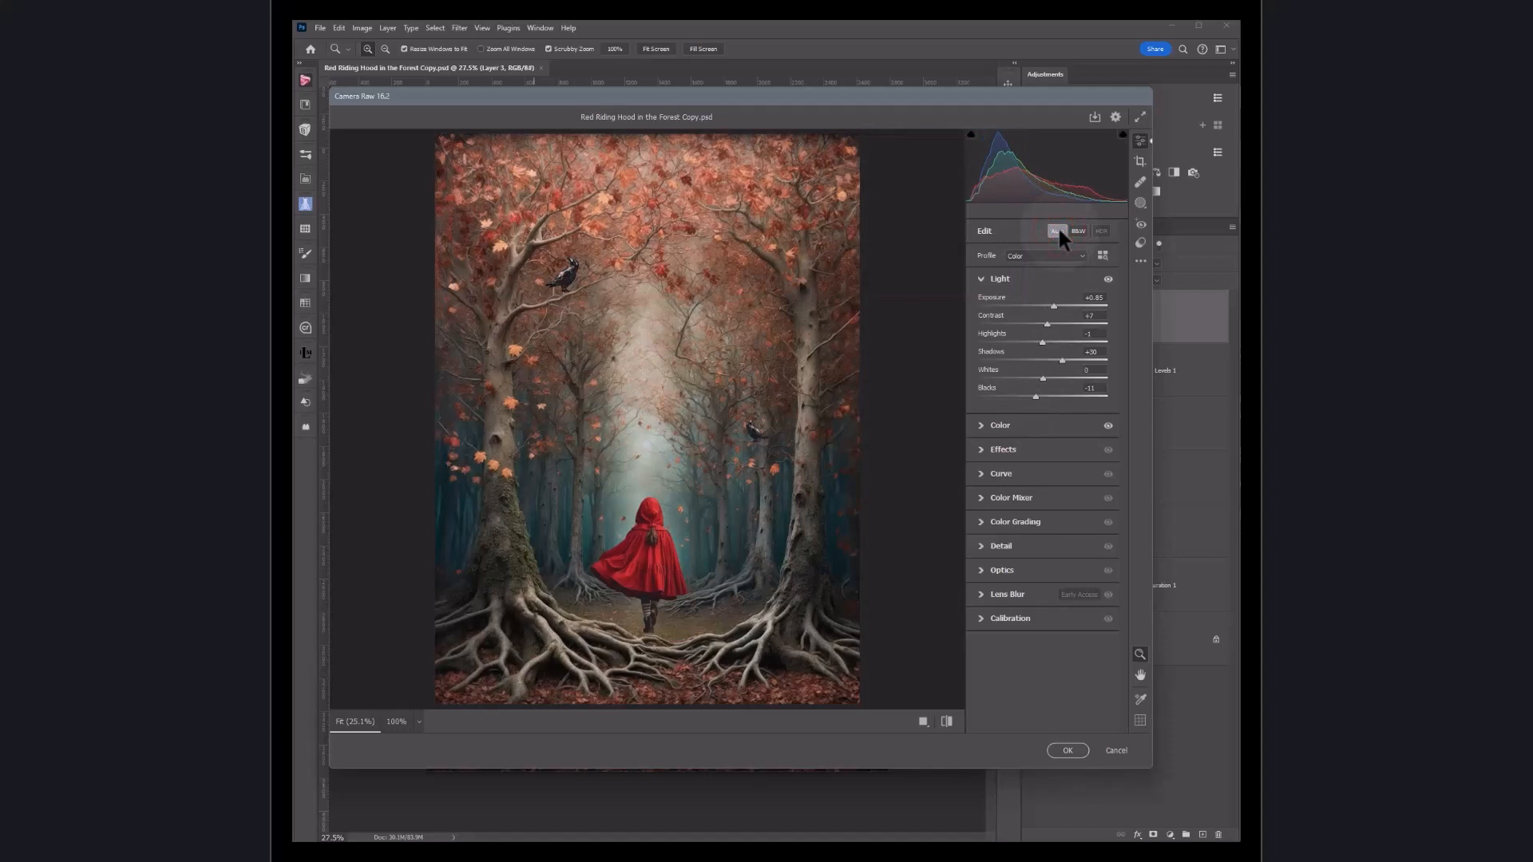
Step: Reset the Exposure, Contrast, Shadows and Blacks sliders to zero
{"action": "double_click", "coordinate": [1054, 306]}
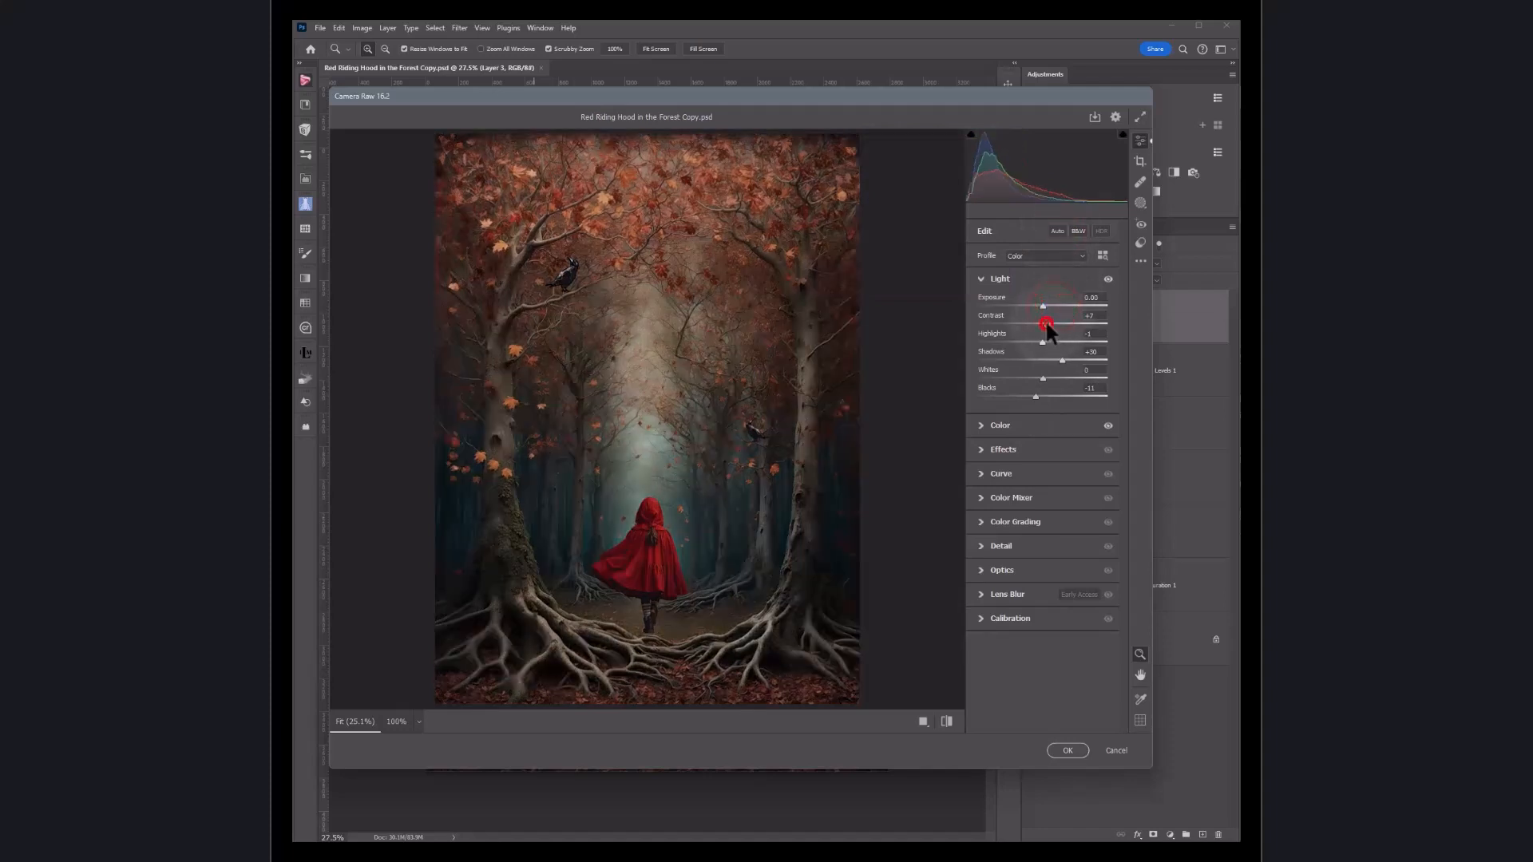
{"action": "double_click", "coordinate": [1045, 323]}
{"action": "double_click", "coordinate": [1060, 358]}
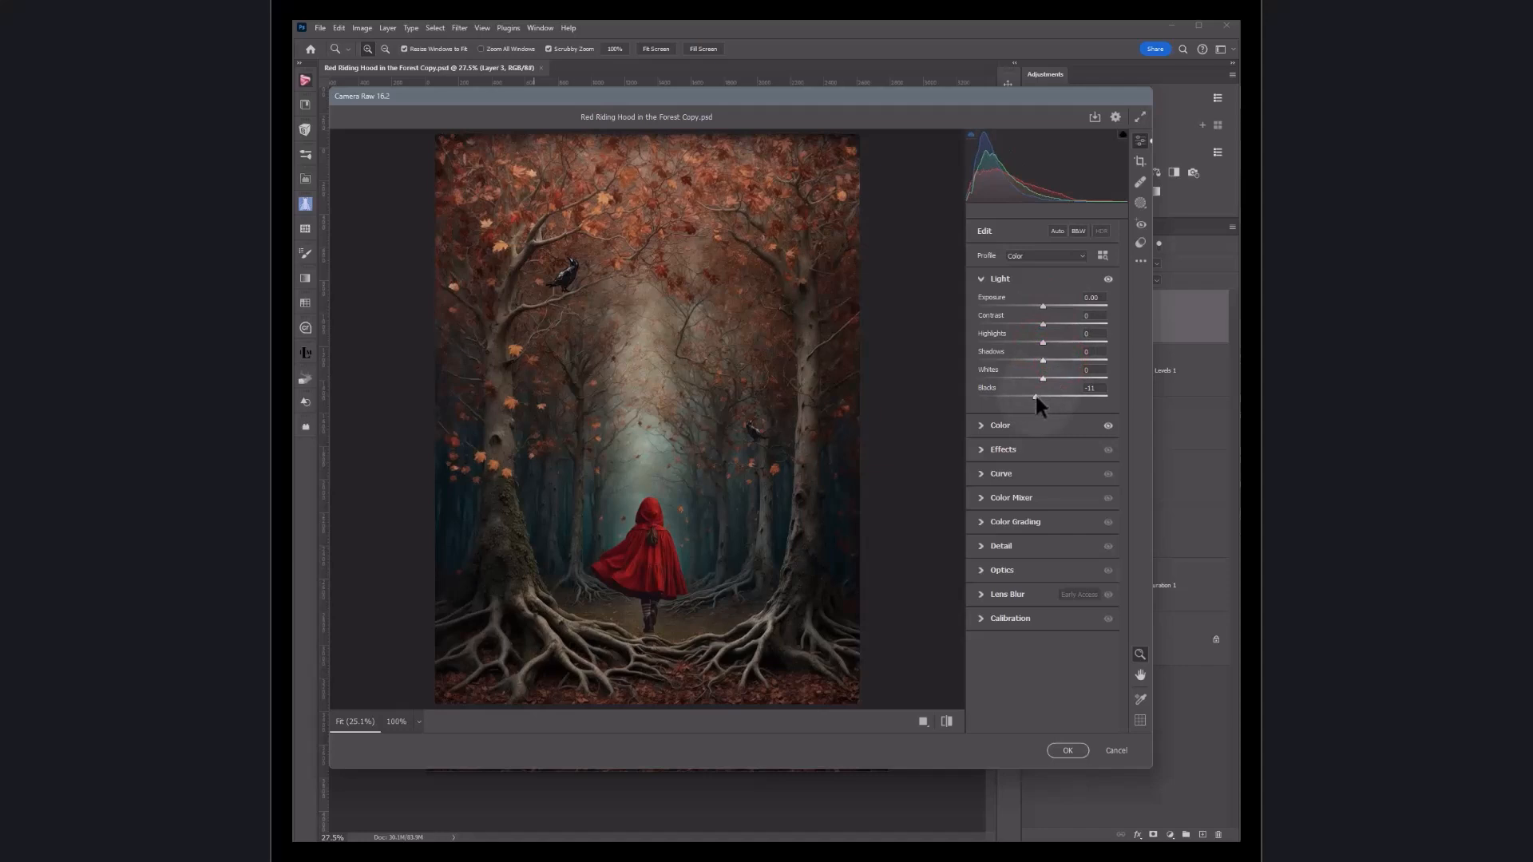
{"action": "double_click", "coordinate": [1034, 397]}
Step: Raise Shadows and Highlights slightly and lower Blacks, then collapse the Light panel
{"action": "left_click", "coordinate": [1042, 360]}
{"action": "mouse_move", "coordinate": [1052, 339]}
{"action": "left_mouse_down"}
{"action": "mouse_move", "coordinate": [1031, 339]}
{"action": "mouse_move", "coordinate": [1060, 340]}
{"action": "left_mouse_up"}
{"action": "left_click_drag", "start_coordinate": [1042, 397], "coordinate": [1034, 397]}
{"action": "left_click", "coordinate": [980, 281]}
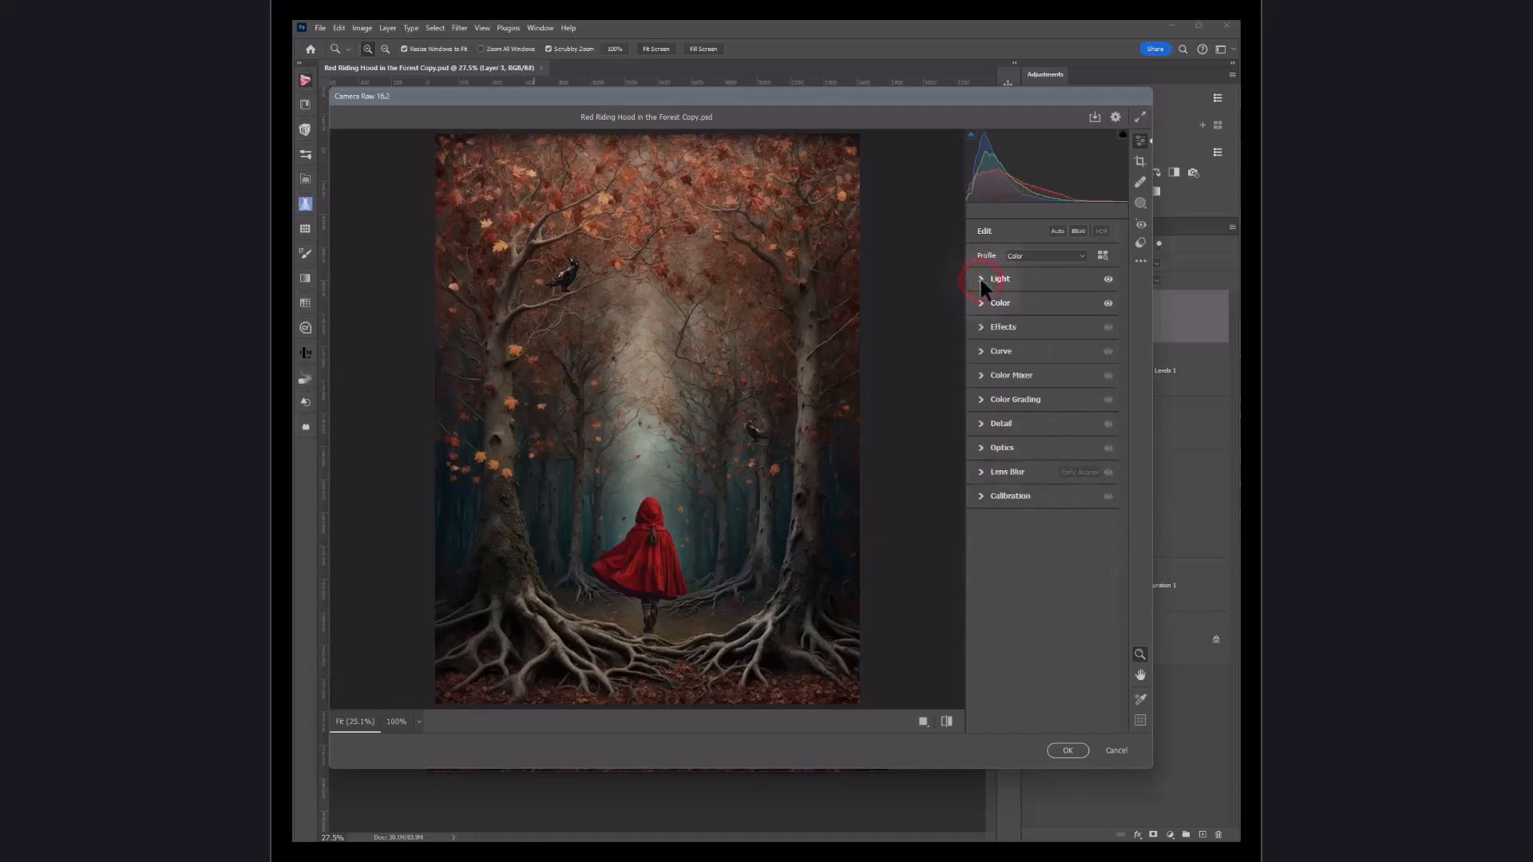
Step: Expand and collapse the Detail and Optics panels to inspect their sliders
{"action": "left_click", "coordinate": [981, 423]}
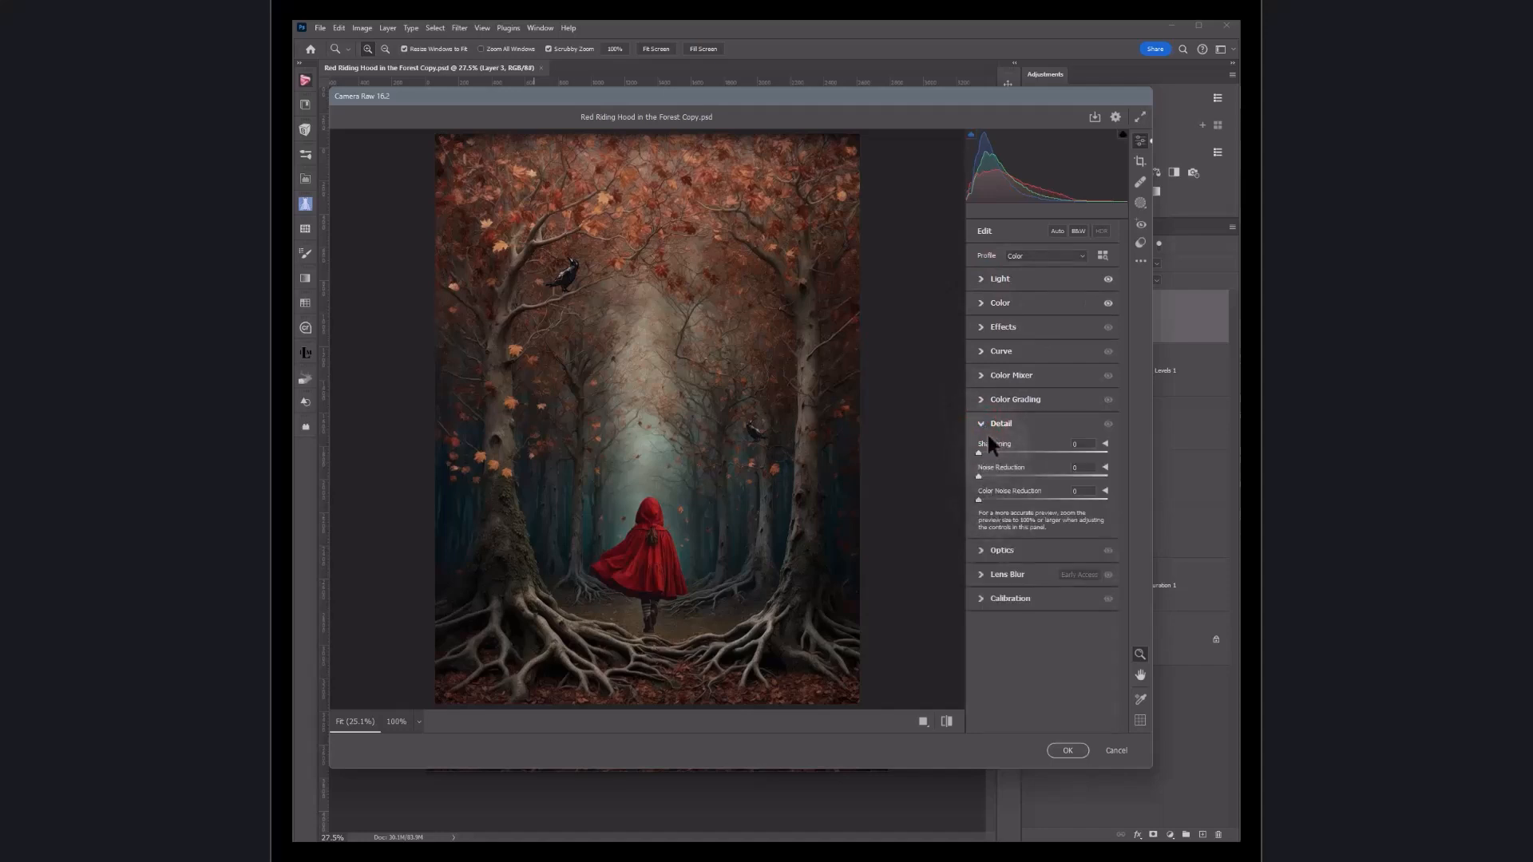
{"action": "left_click", "coordinate": [981, 424]}
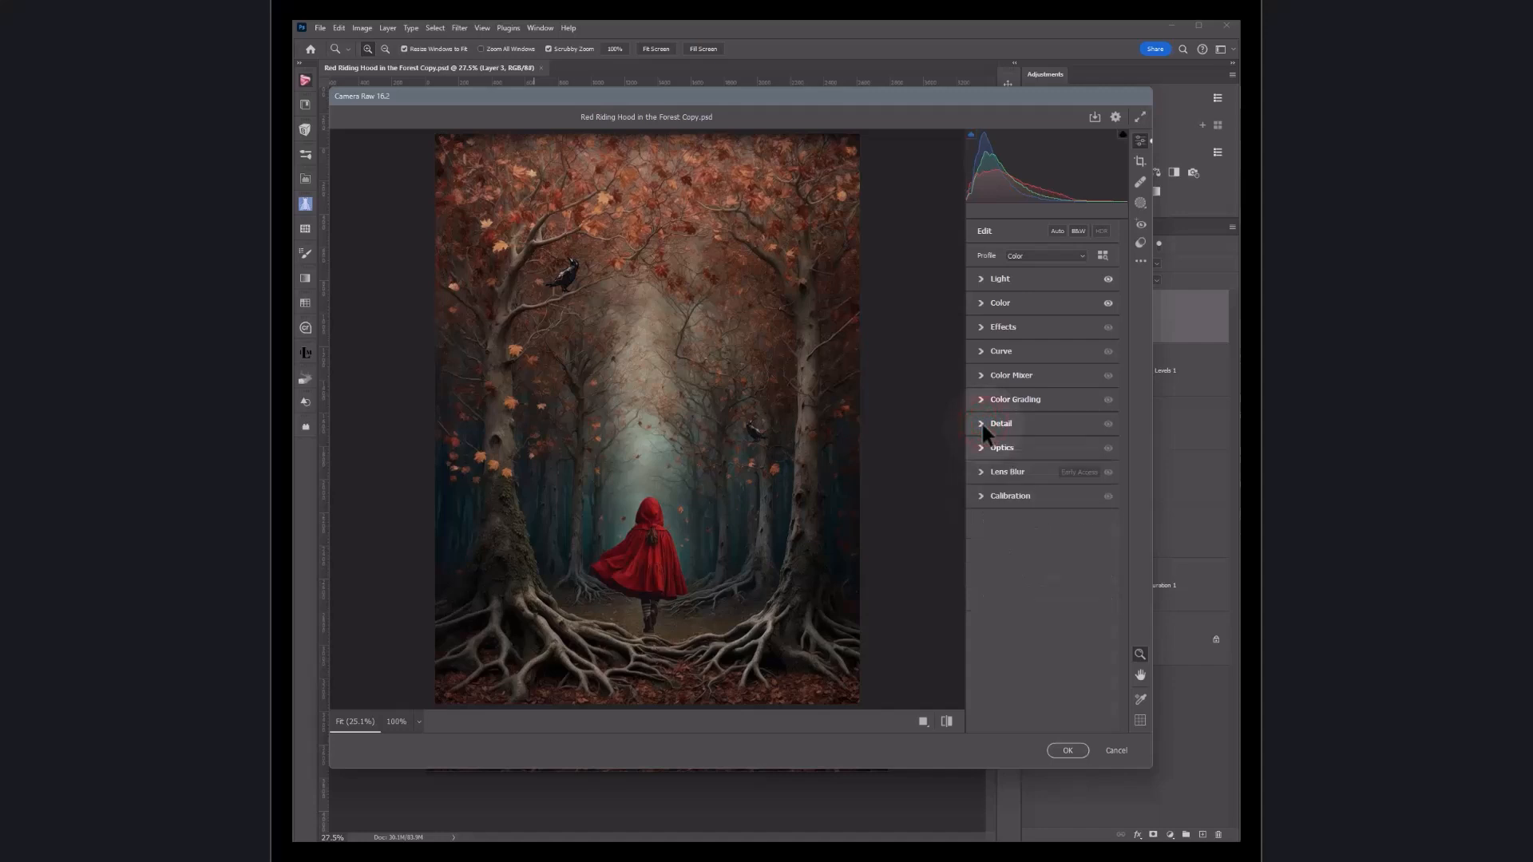
{"action": "left_click", "coordinate": [980, 448]}
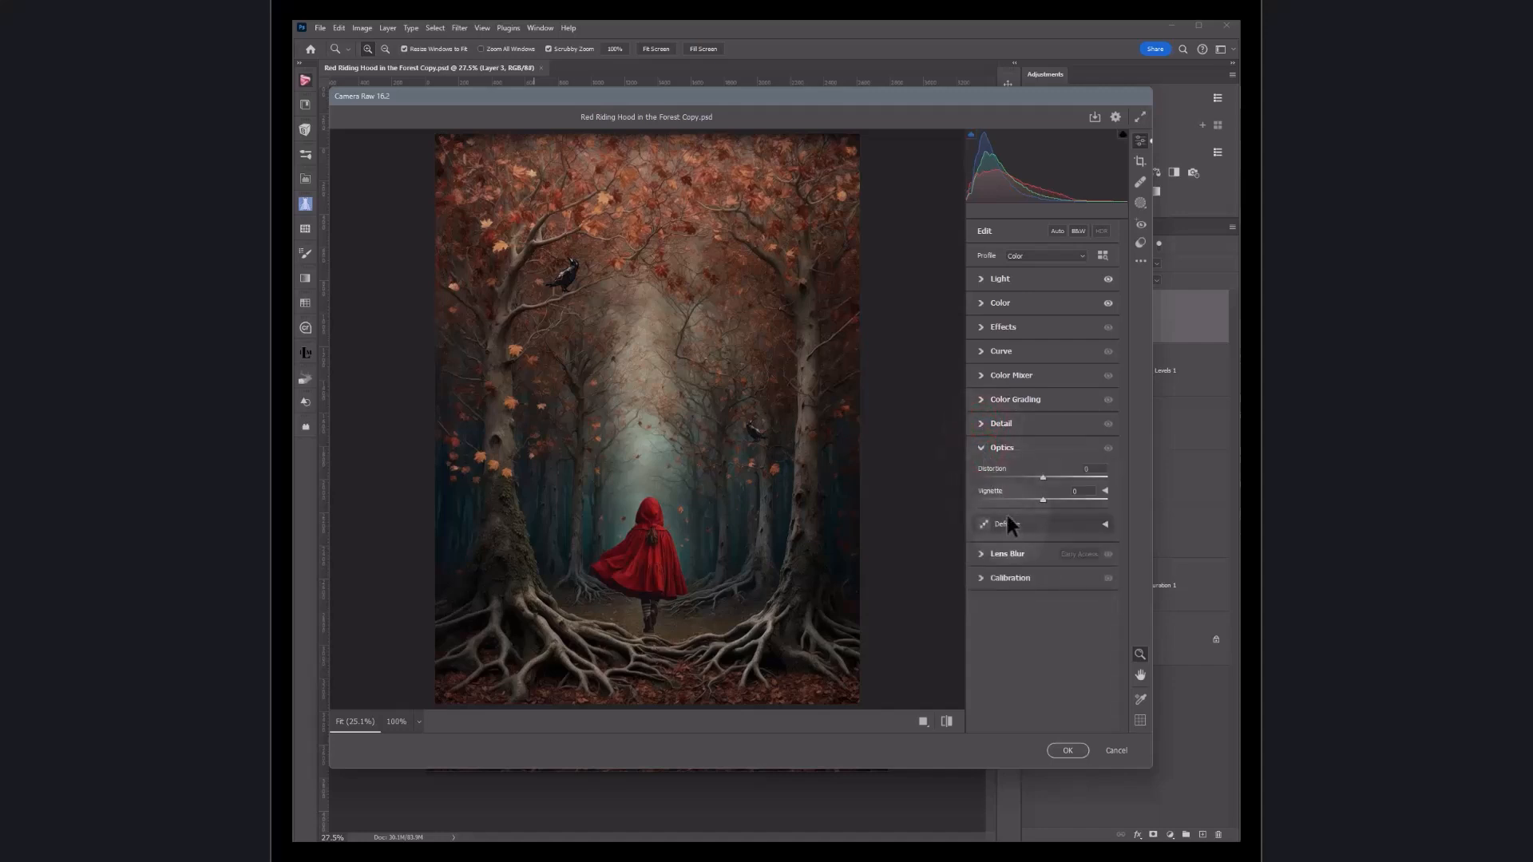
{"action": "left_click", "coordinate": [982, 449]}
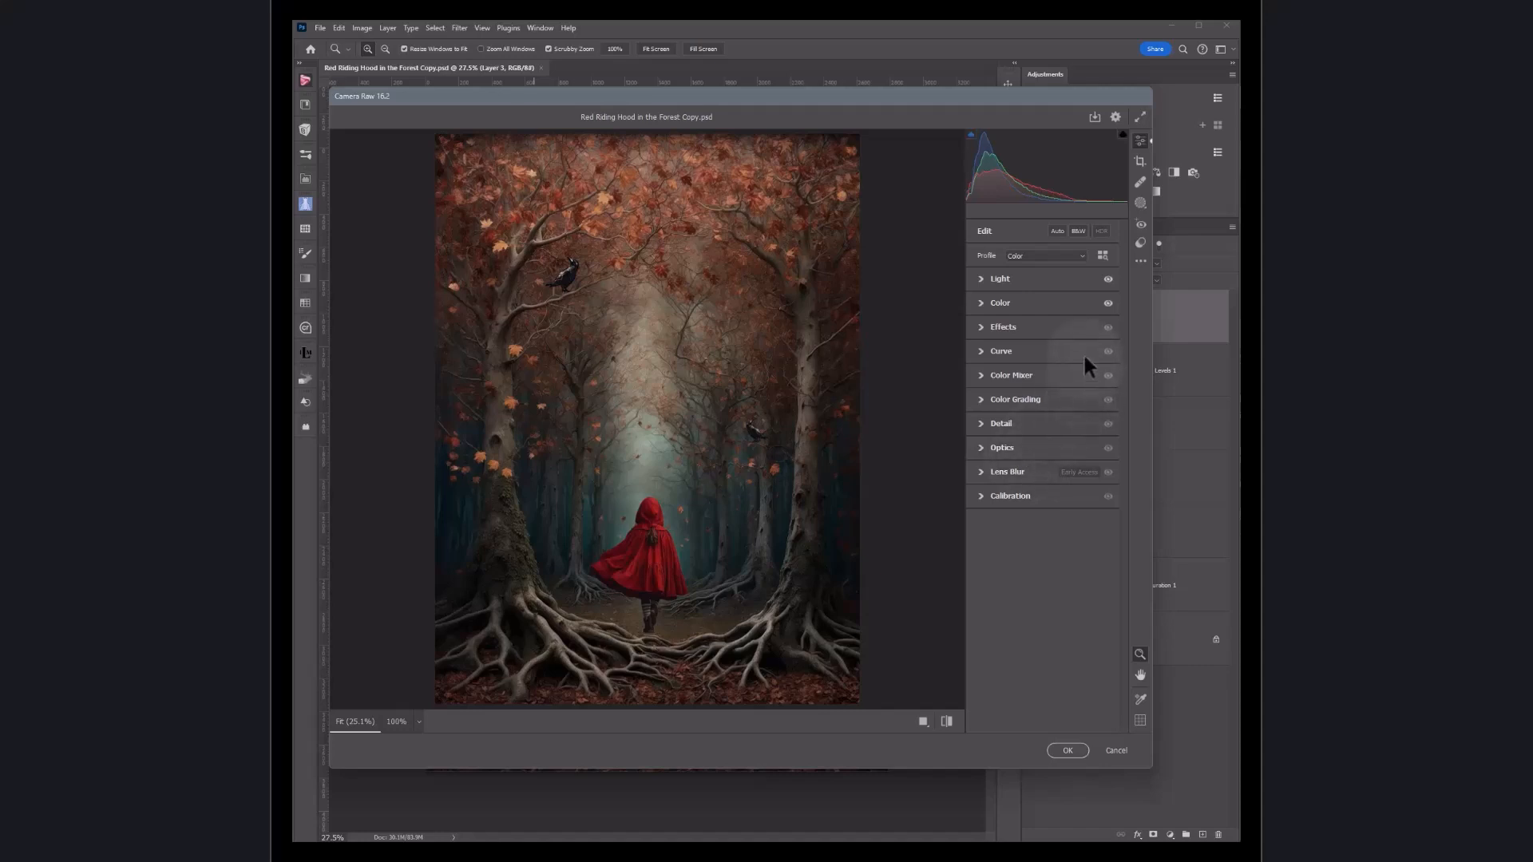
Step: Browse the Camera Raw profiles, expand the Vintage group and apply Vintage 01, then Vintage 02
{"action": "mouse_move", "coordinate": [1083, 357]}
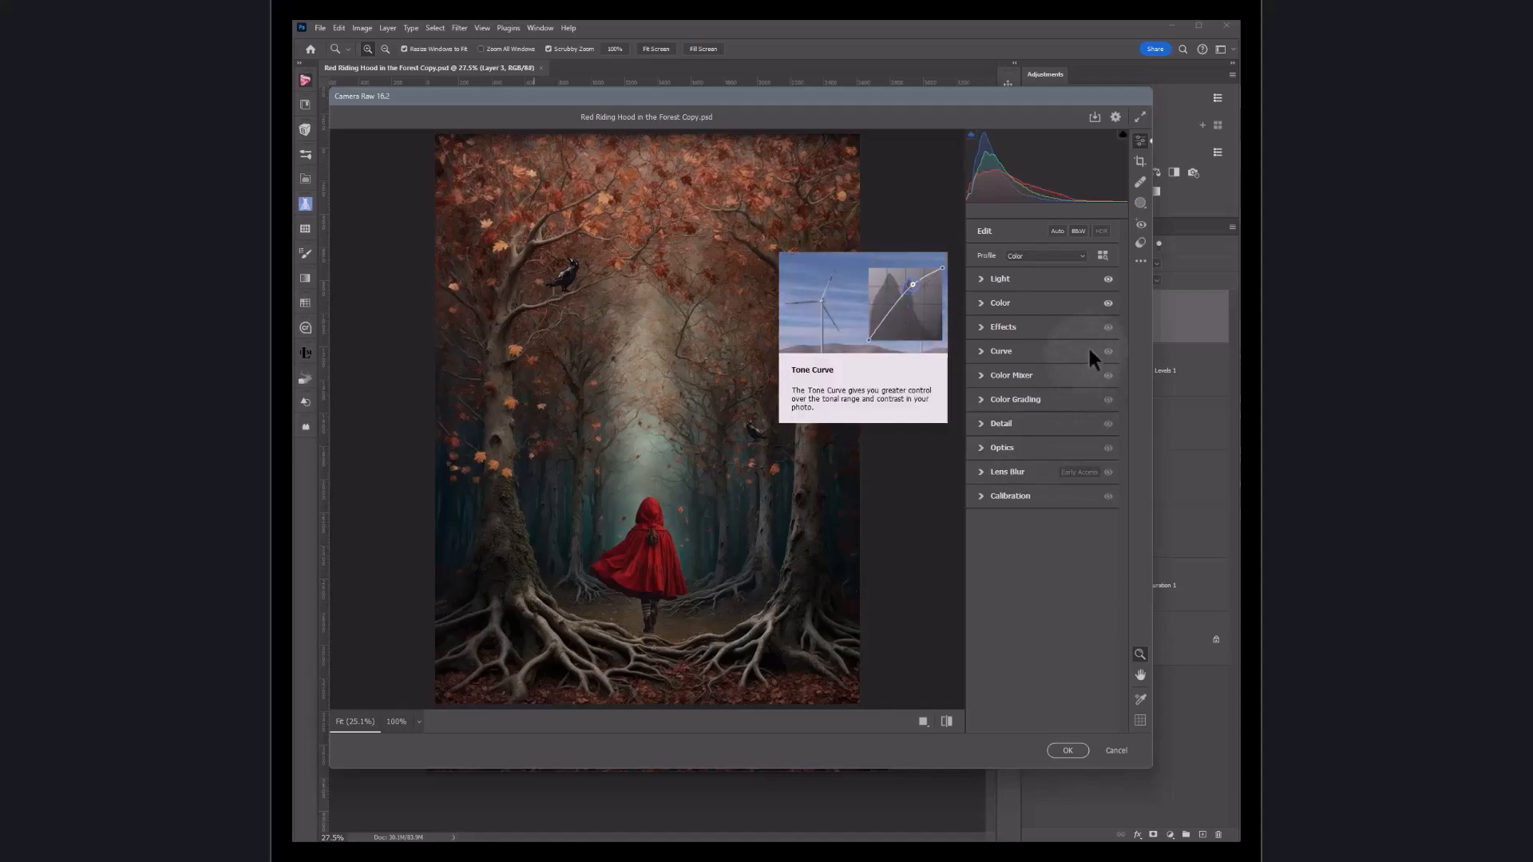
{"action": "left_click", "coordinate": [1101, 254]}
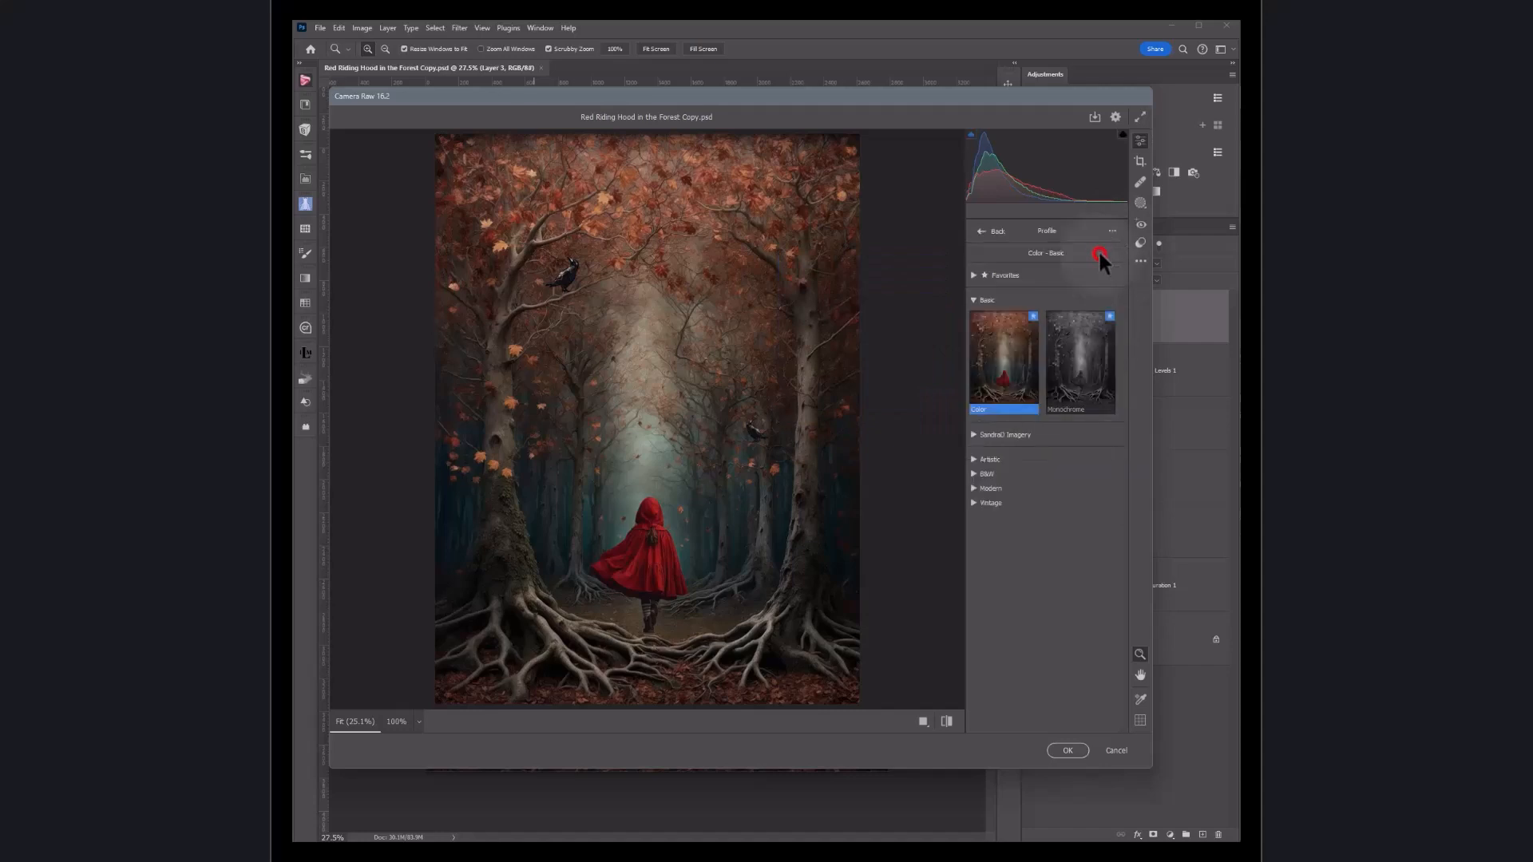
{"action": "left_click", "coordinate": [973, 502]}
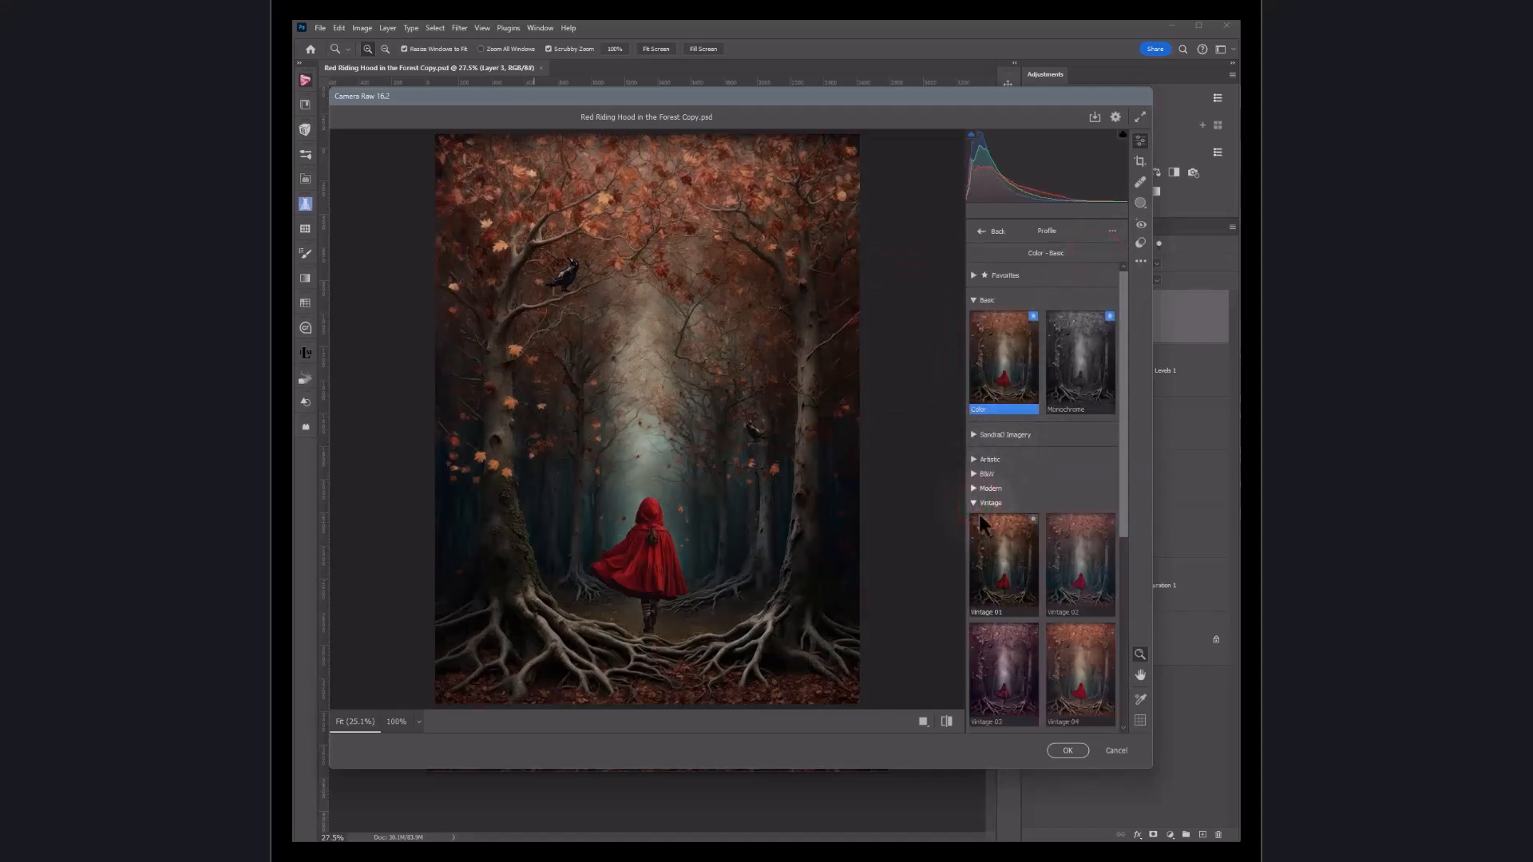
{"action": "left_click", "coordinate": [1000, 578]}
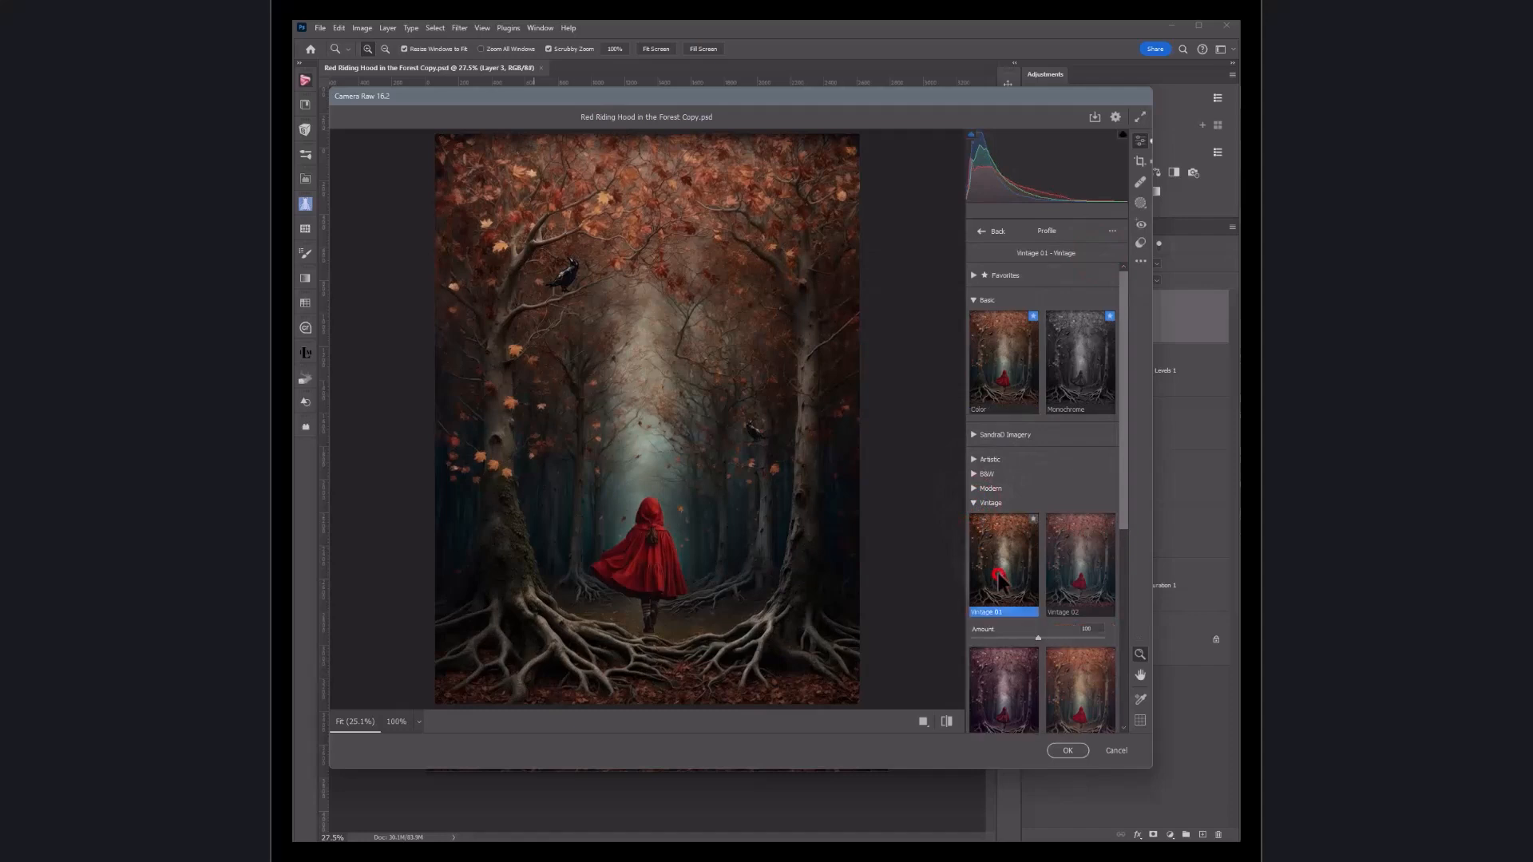
{"action": "left_click", "coordinate": [1067, 568]}
Step: Try the Vintage 04 and Vintage 05 profiles, then collapse the Vintage profile group
{"action": "scroll", "coordinate": [1065, 574], "scroll_direction": "down", "scroll_amount": 1}
{"action": "scroll", "coordinate": [1065, 565], "scroll_direction": "down", "scroll_amount": 1}
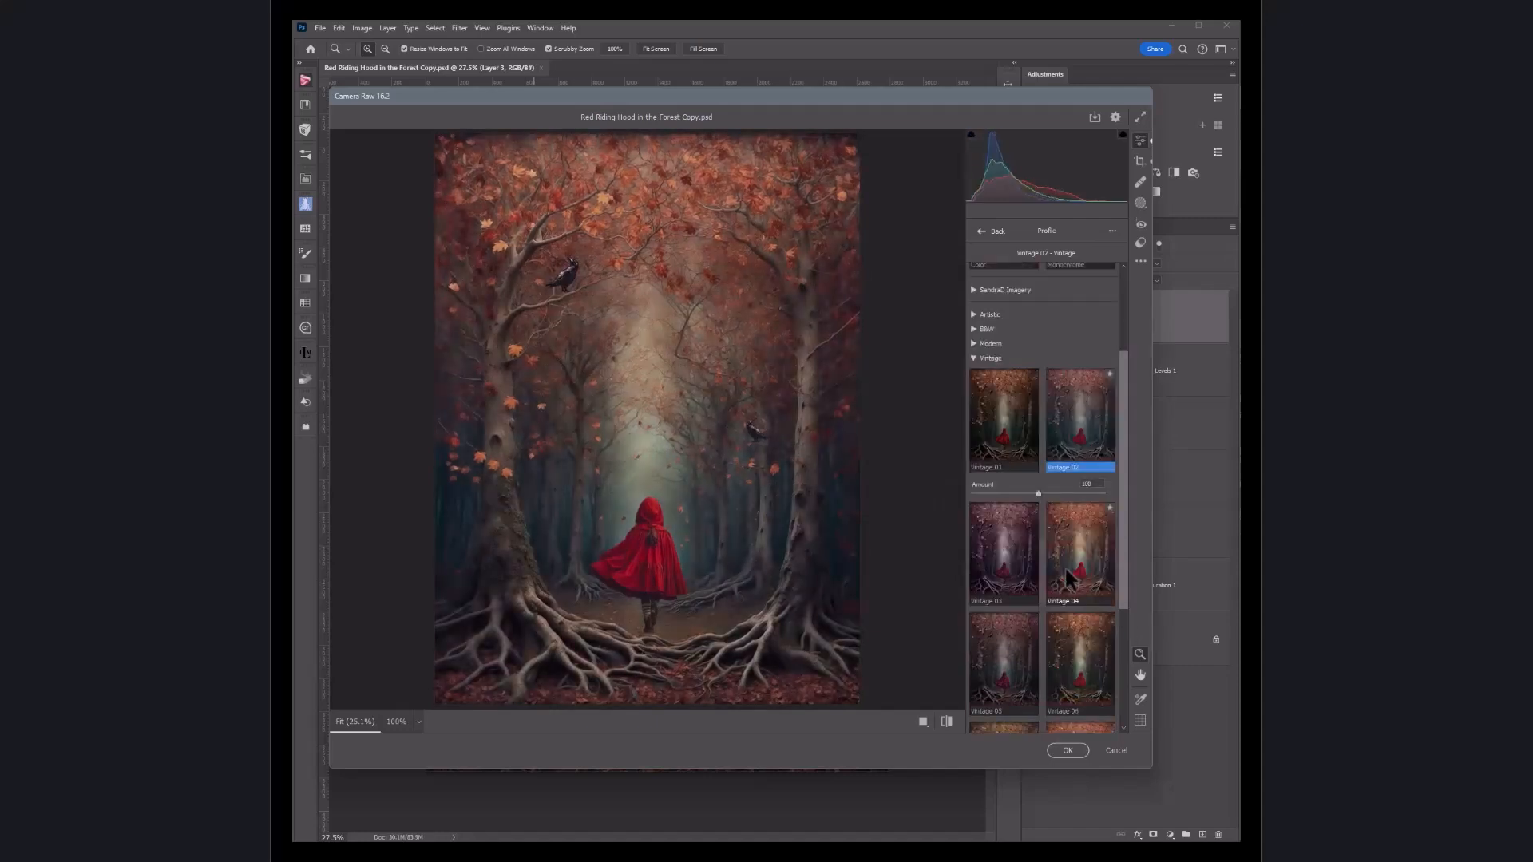
{"action": "left_click", "coordinate": [1074, 568]}
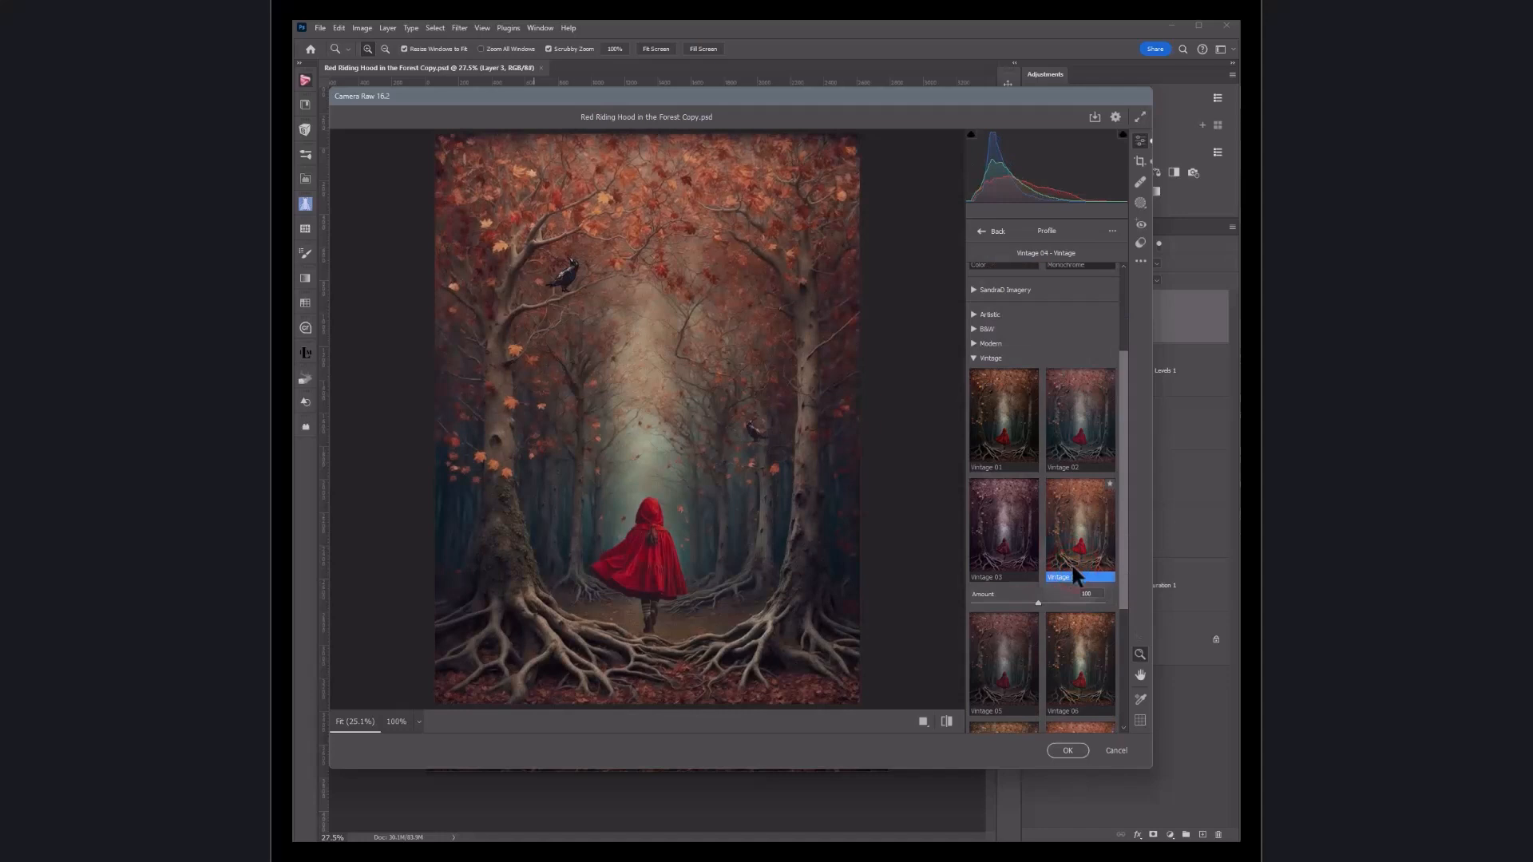
{"action": "left_click", "coordinate": [1010, 648]}
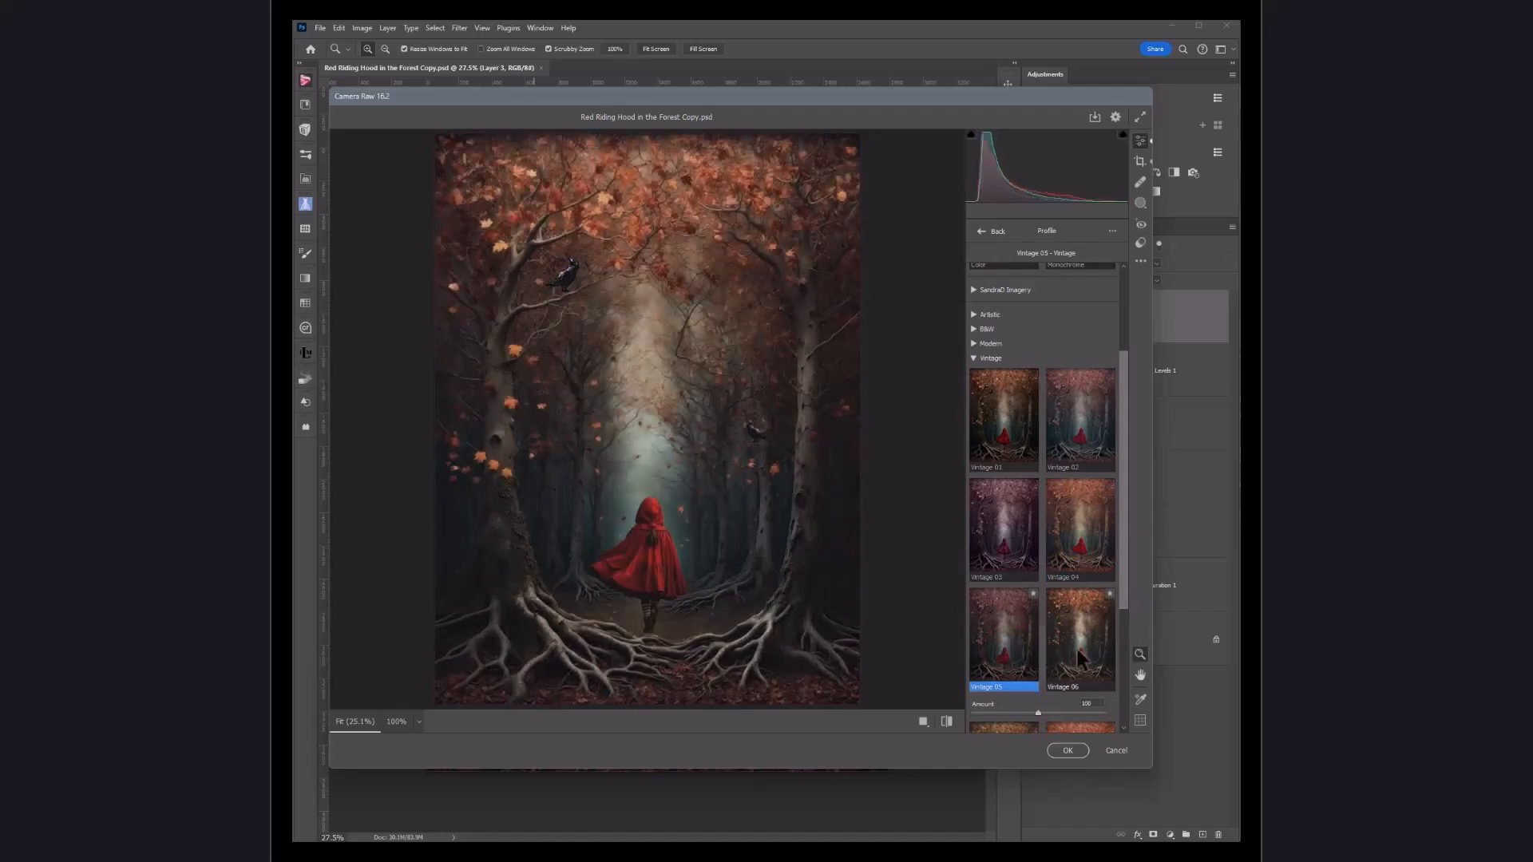
{"action": "scroll", "coordinate": [1076, 649], "scroll_direction": "down", "scroll_amount": 3}
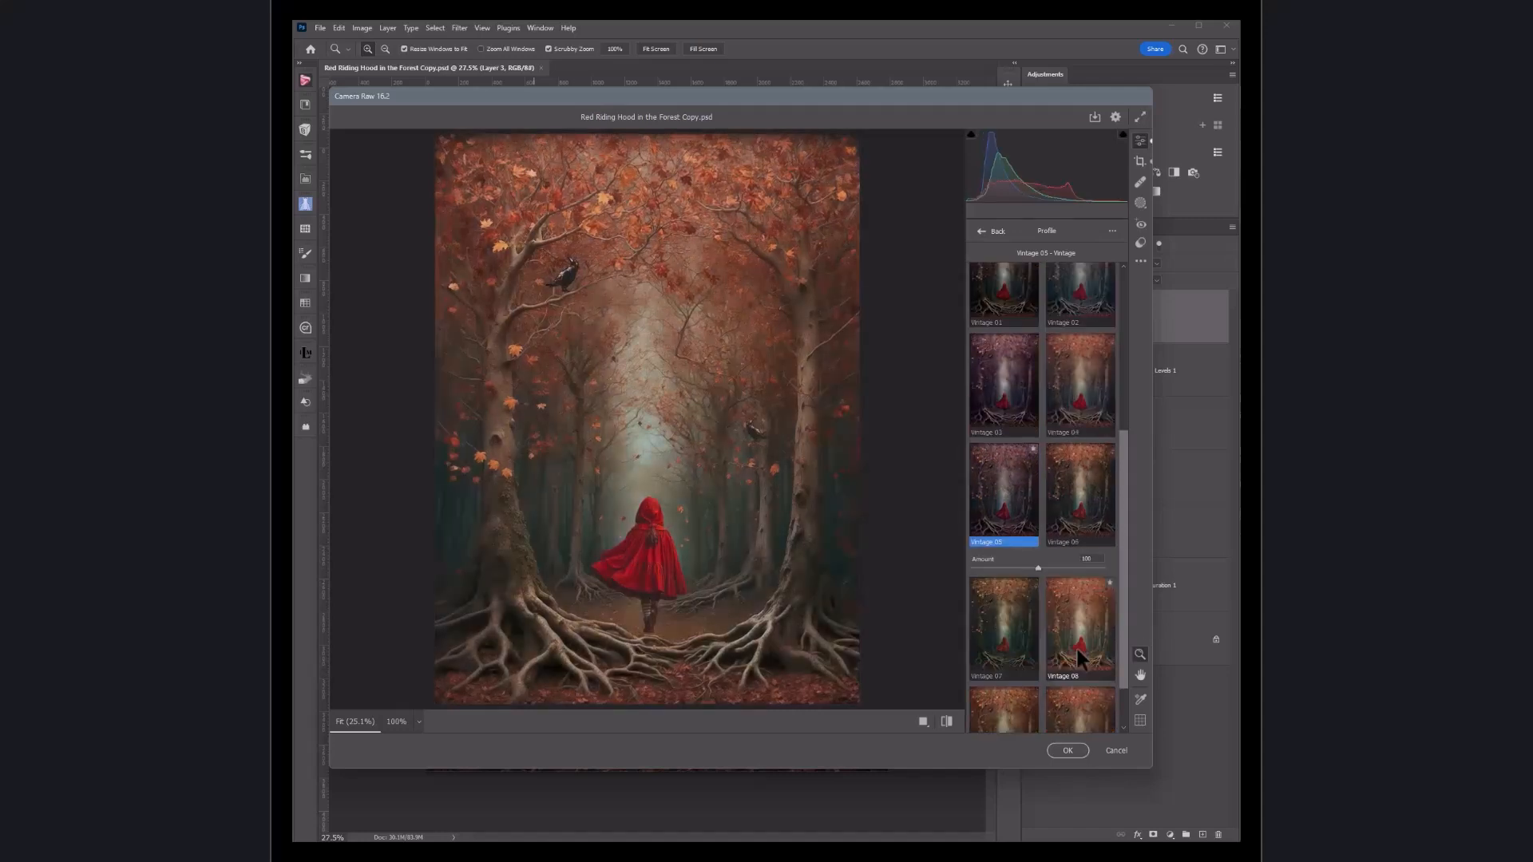
{"action": "scroll", "coordinate": [1077, 654], "scroll_direction": "down", "scroll_amount": 2}
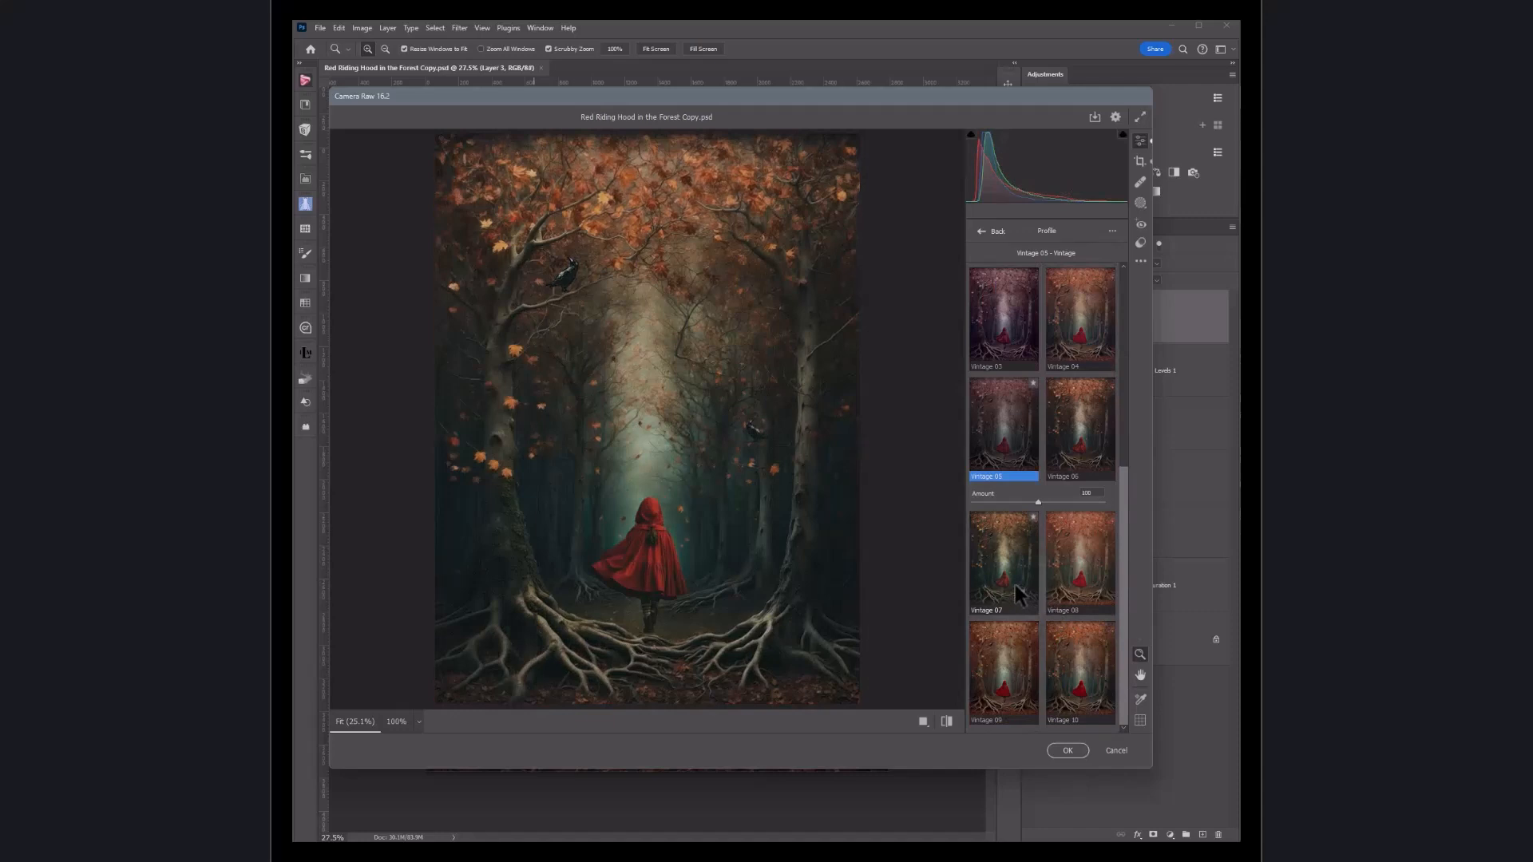
{"action": "scroll", "coordinate": [1017, 552], "scroll_direction": "up", "scroll_amount": 6}
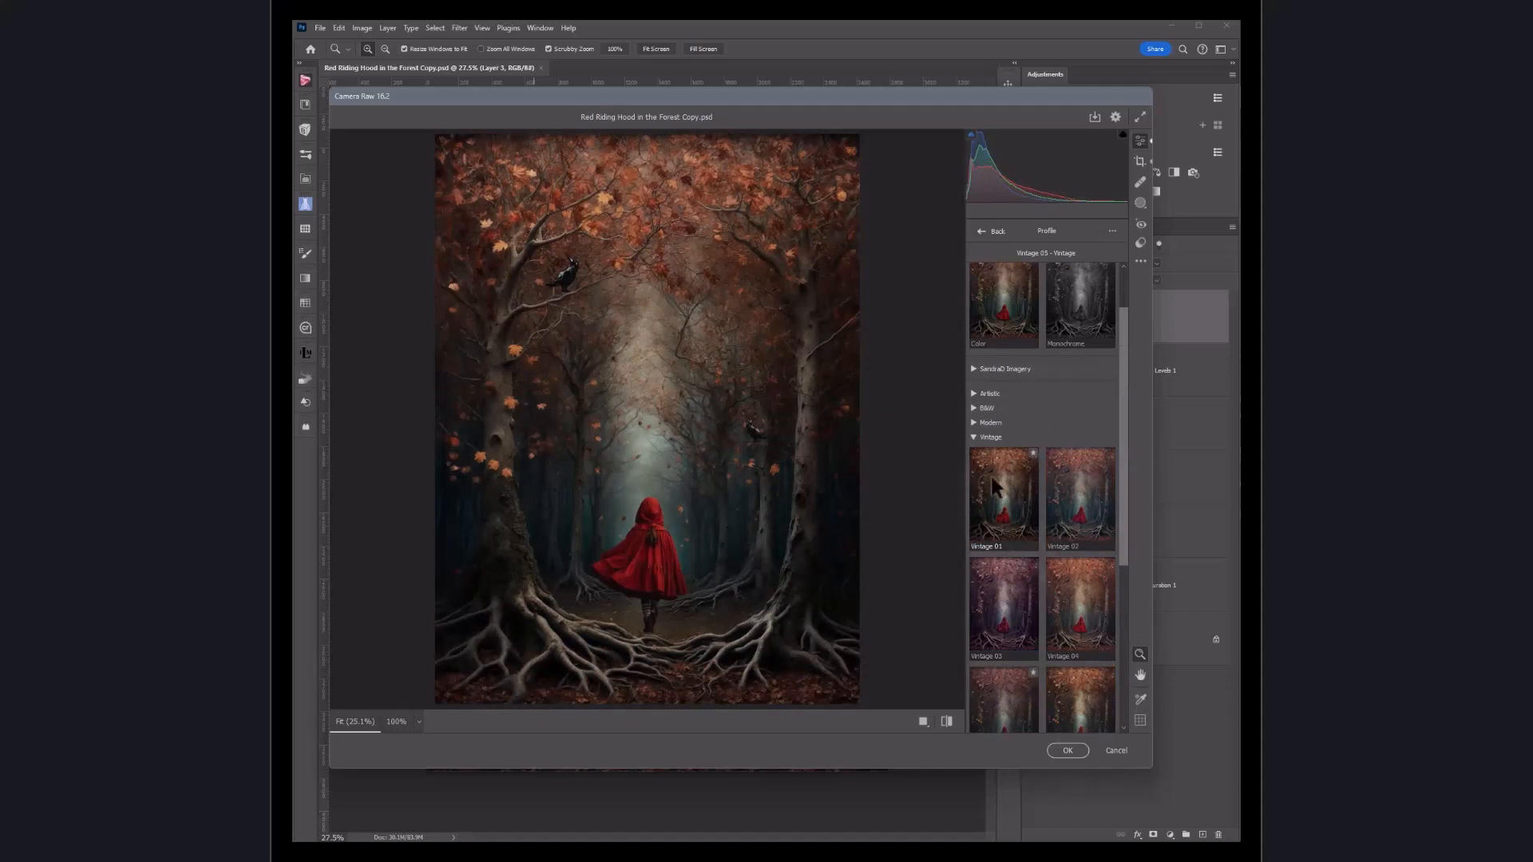
{"action": "left_click", "coordinate": [974, 437]}
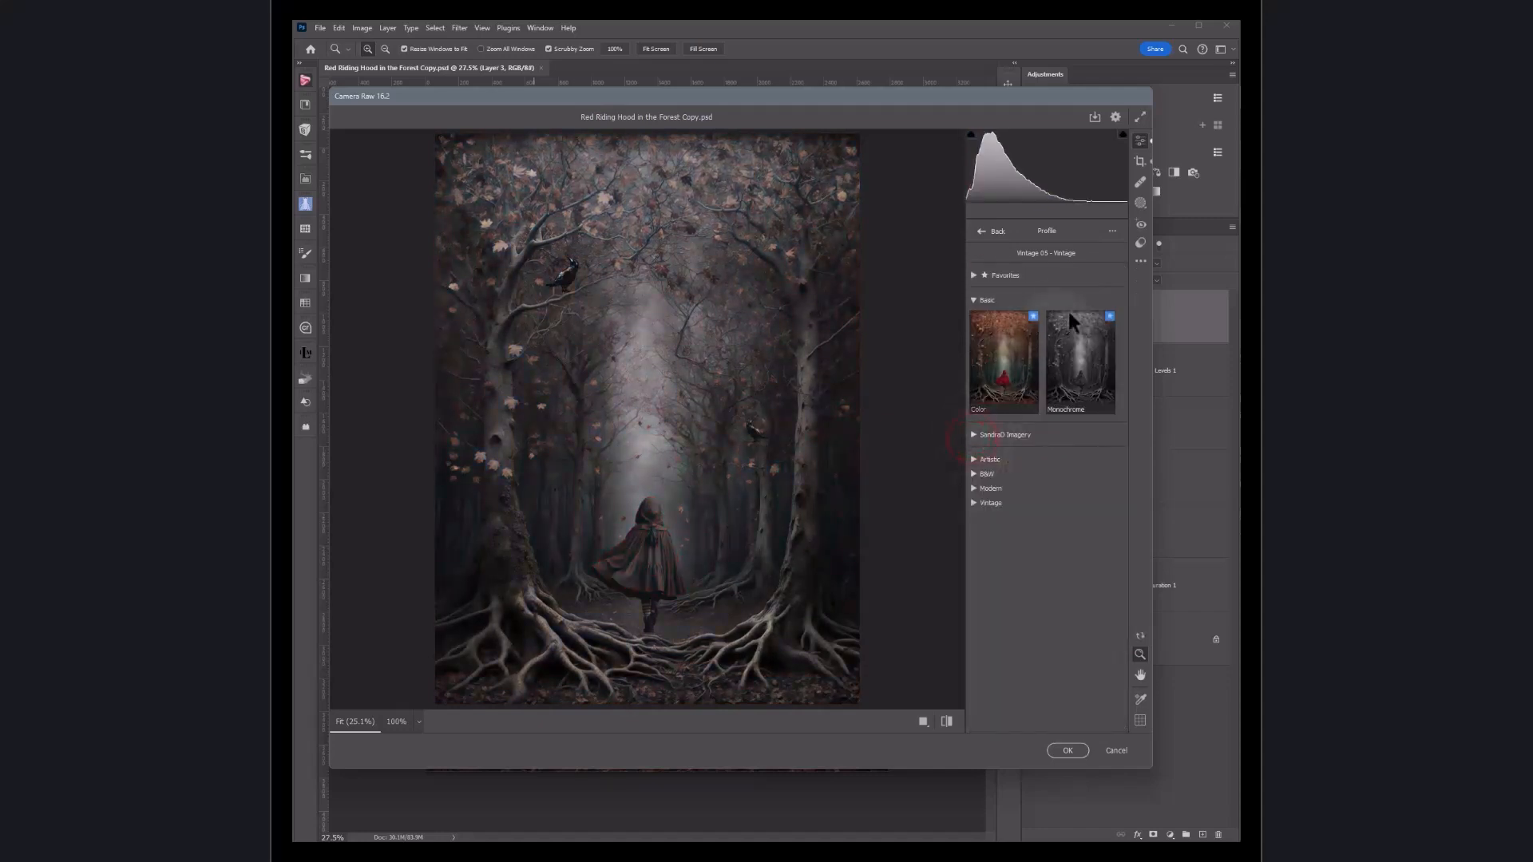
Step: Open the presets list, apply the CN12 preset from Style: Cinematic II and confirm the filter
{"action": "left_click", "coordinate": [1141, 243]}
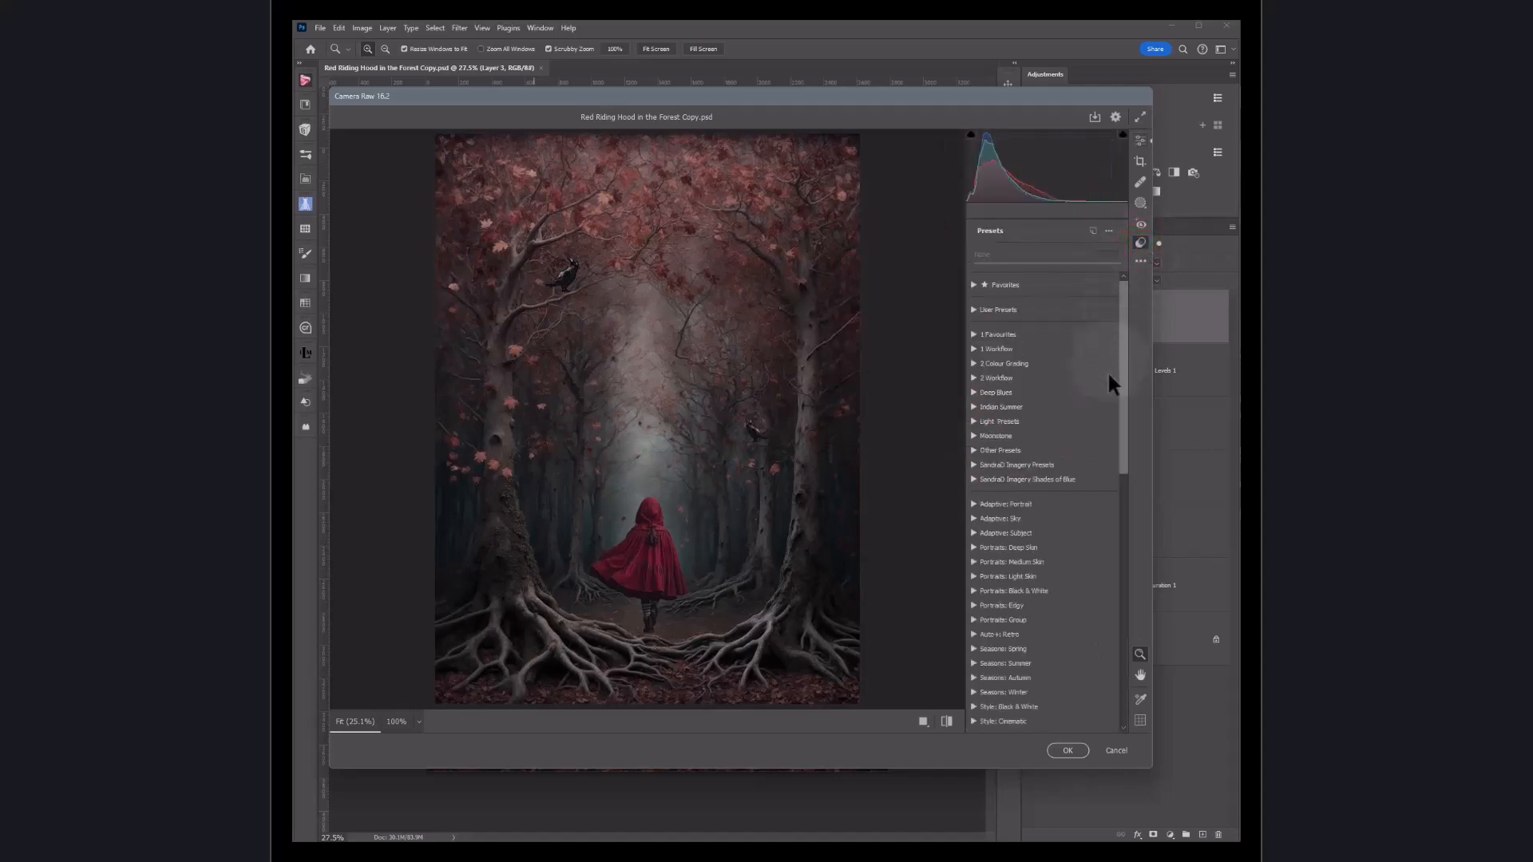
{"action": "scroll", "coordinate": [1070, 547], "scroll_direction": "down", "scroll_amount": 2}
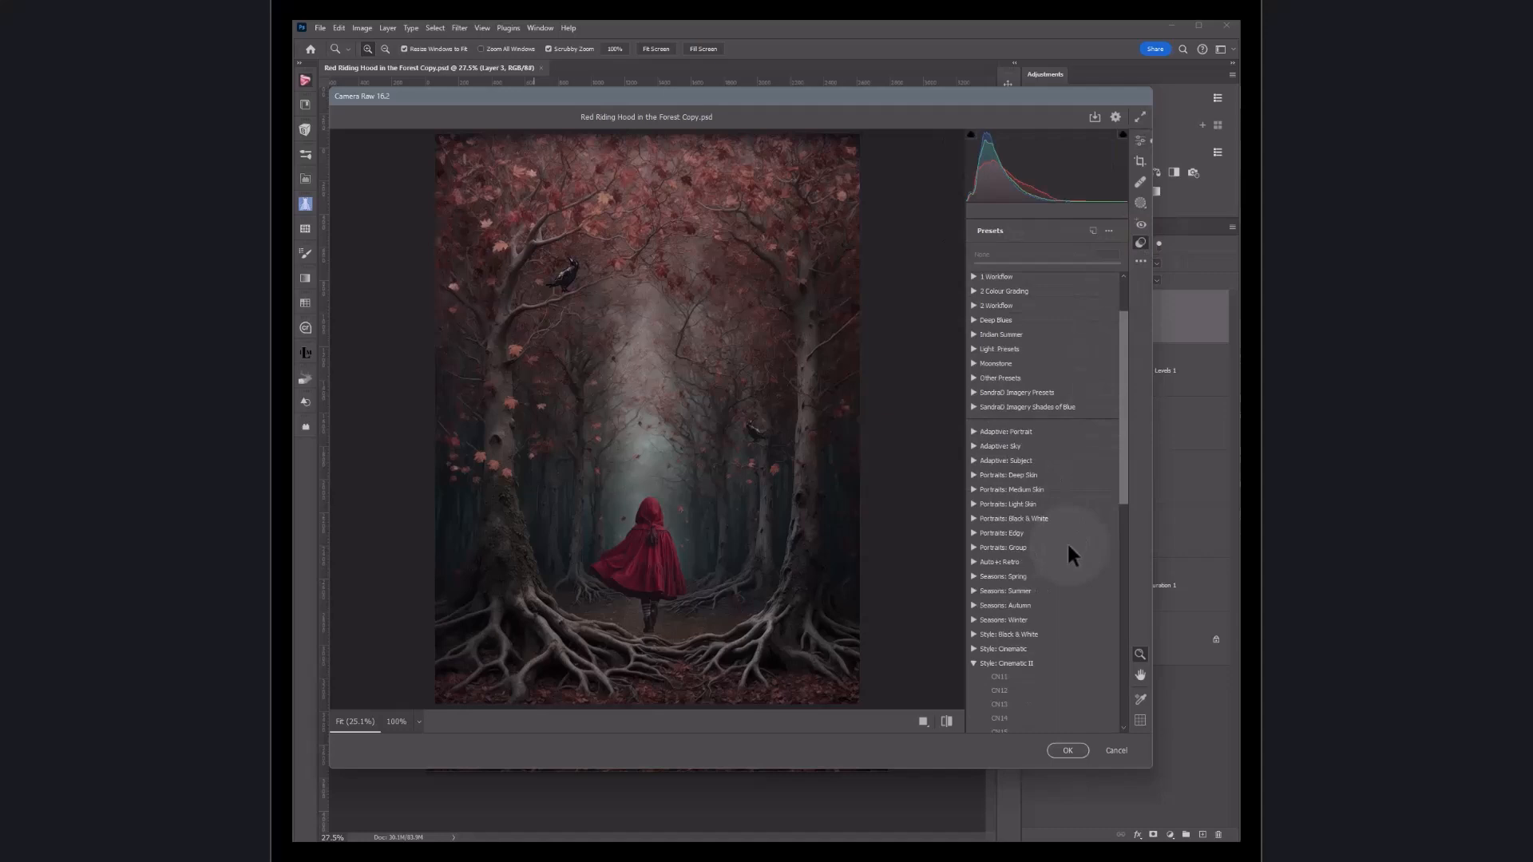
{"action": "scroll", "coordinate": [1068, 546], "scroll_direction": "down", "scroll_amount": 2}
{"action": "scroll", "coordinate": [1067, 541], "scroll_direction": "down", "scroll_amount": 2}
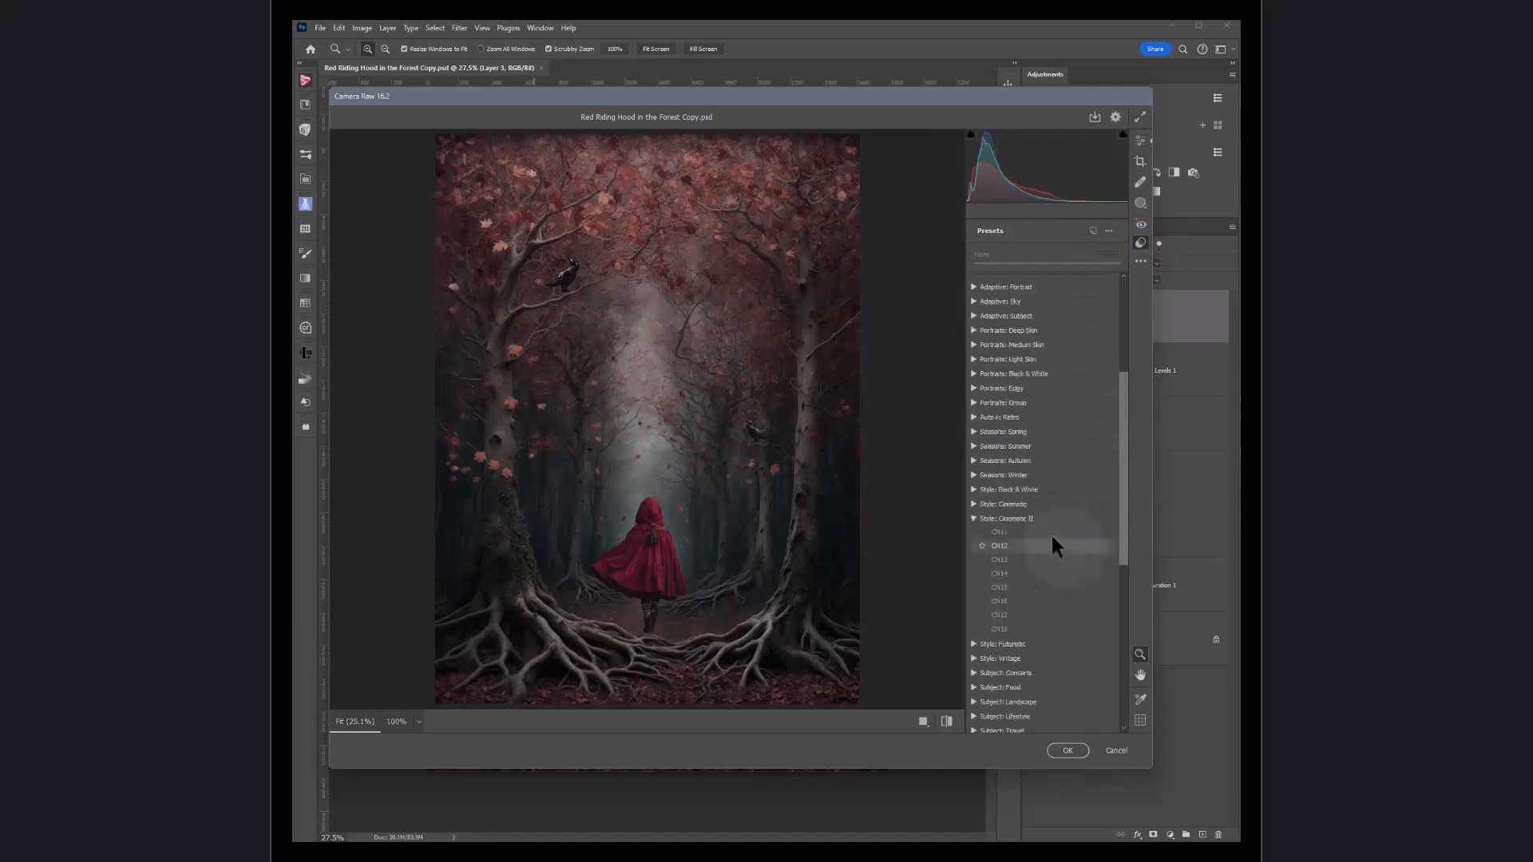
{"action": "left_click", "coordinate": [1004, 546]}
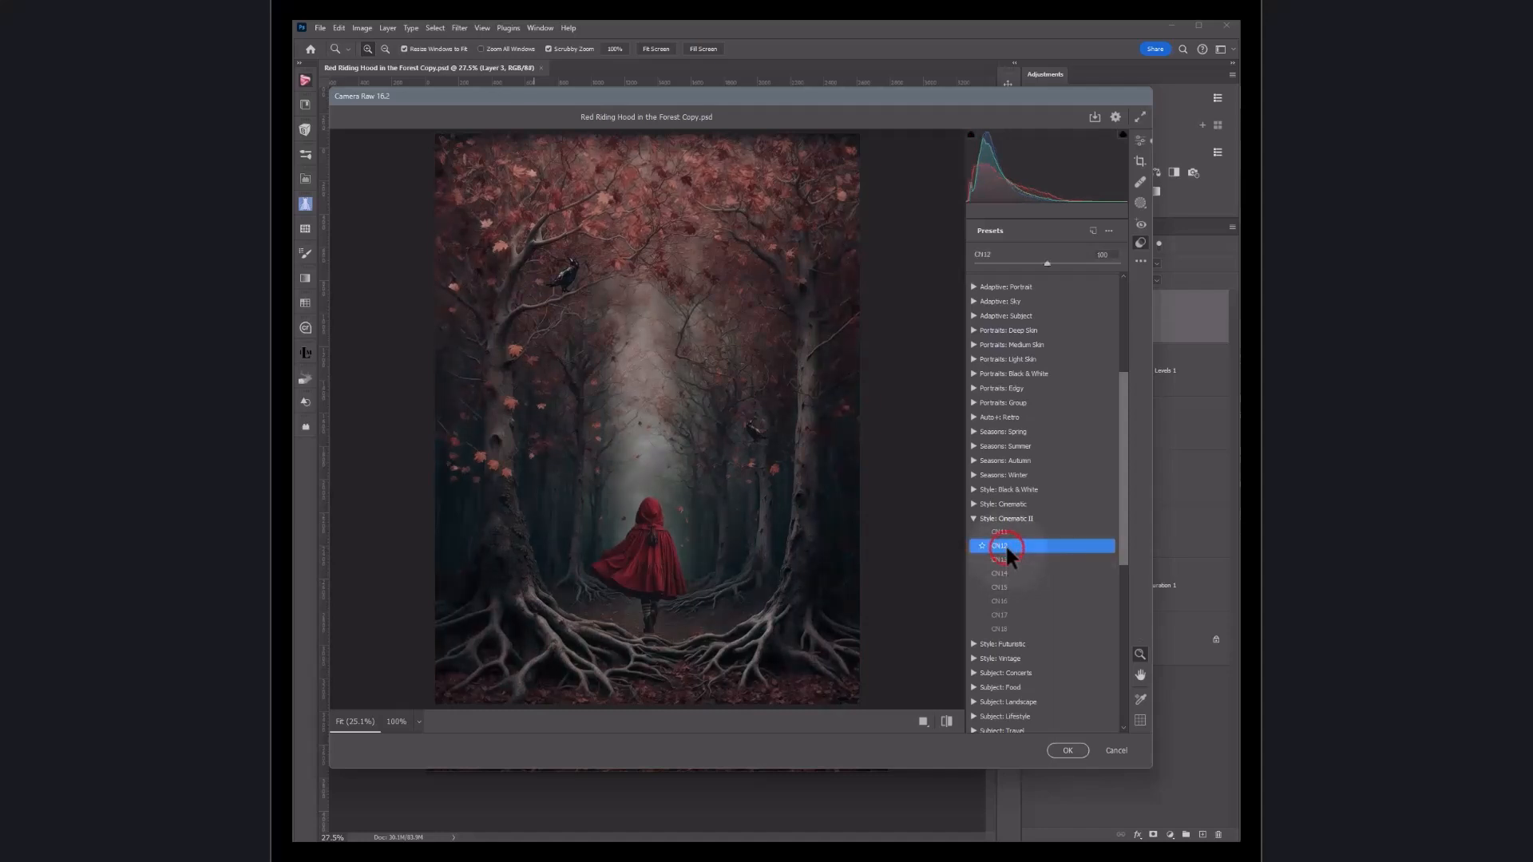
{"action": "left_click", "coordinate": [1065, 750]}
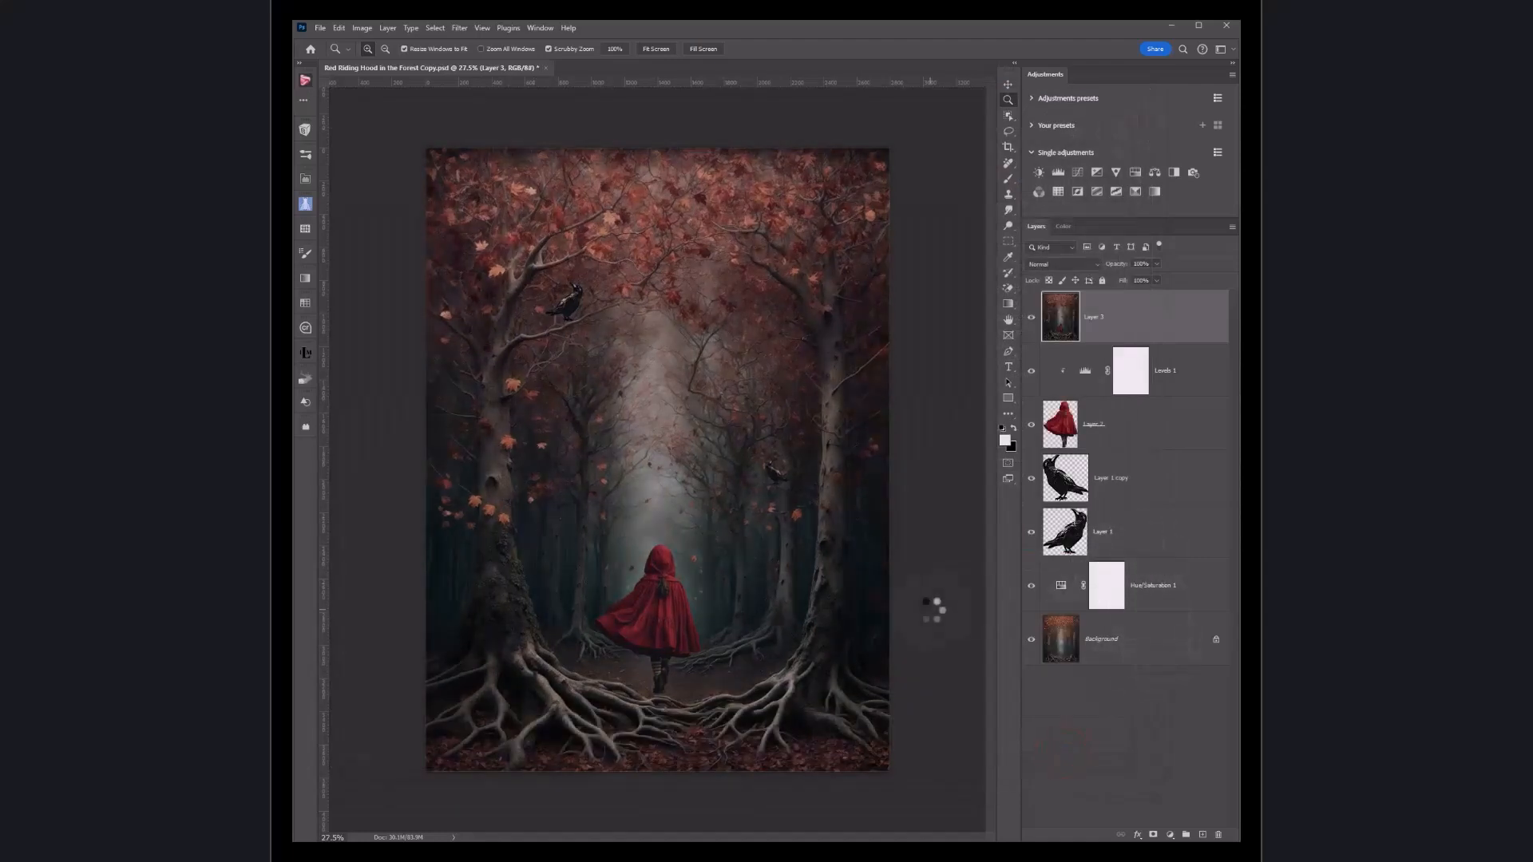
Step: Toggle Layer 3's visibility to compare, then set its opacity to 83% and its blend mode to Normal
{"action": "left_click", "coordinate": [1032, 319]}
{"action": "left_click", "coordinate": [1033, 320]}
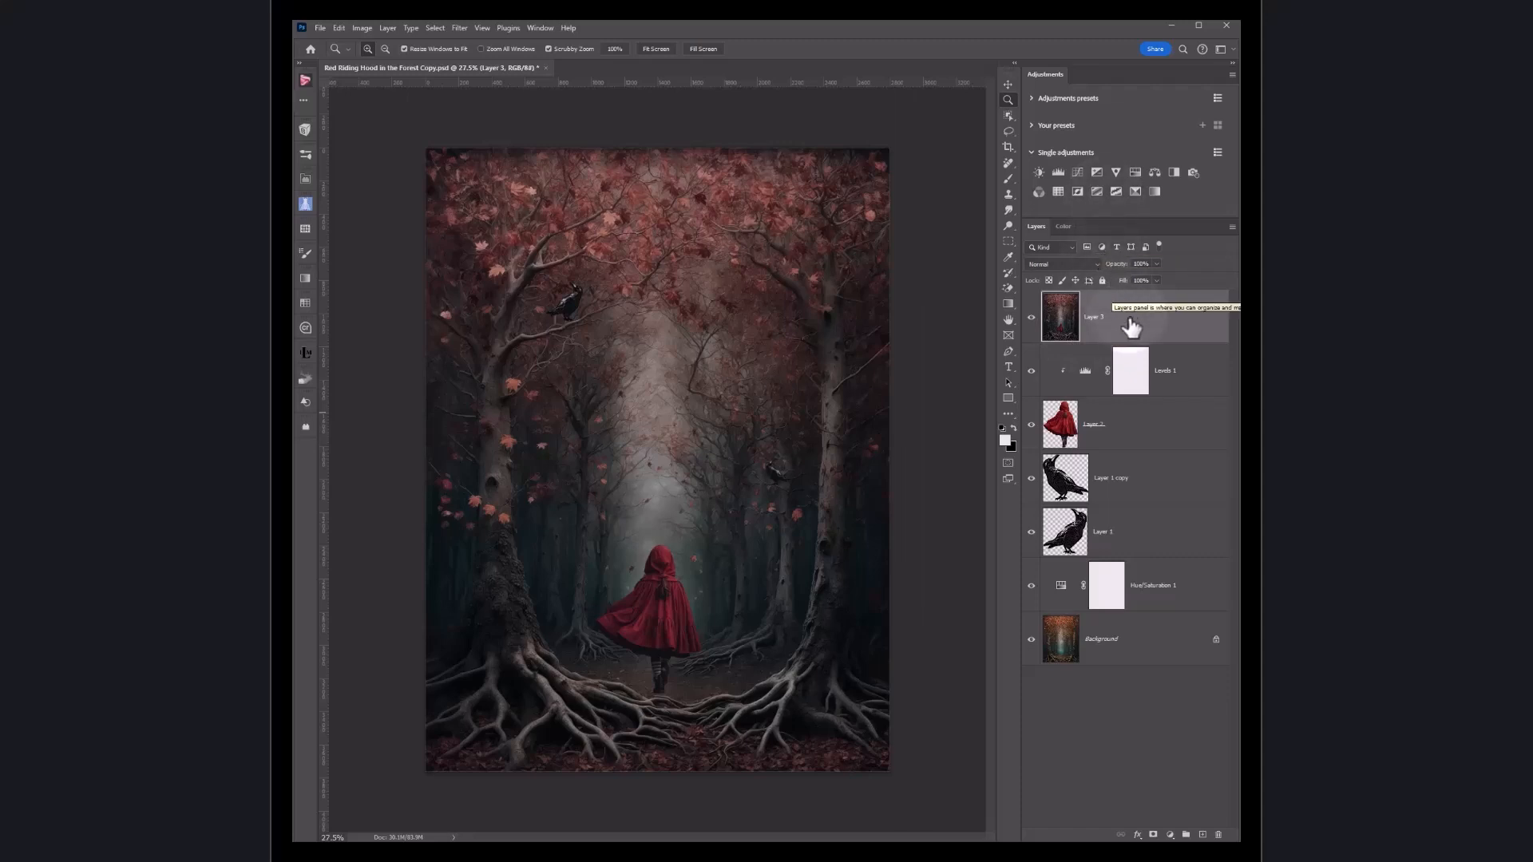
{"action": "left_click", "coordinate": [1156, 265]}
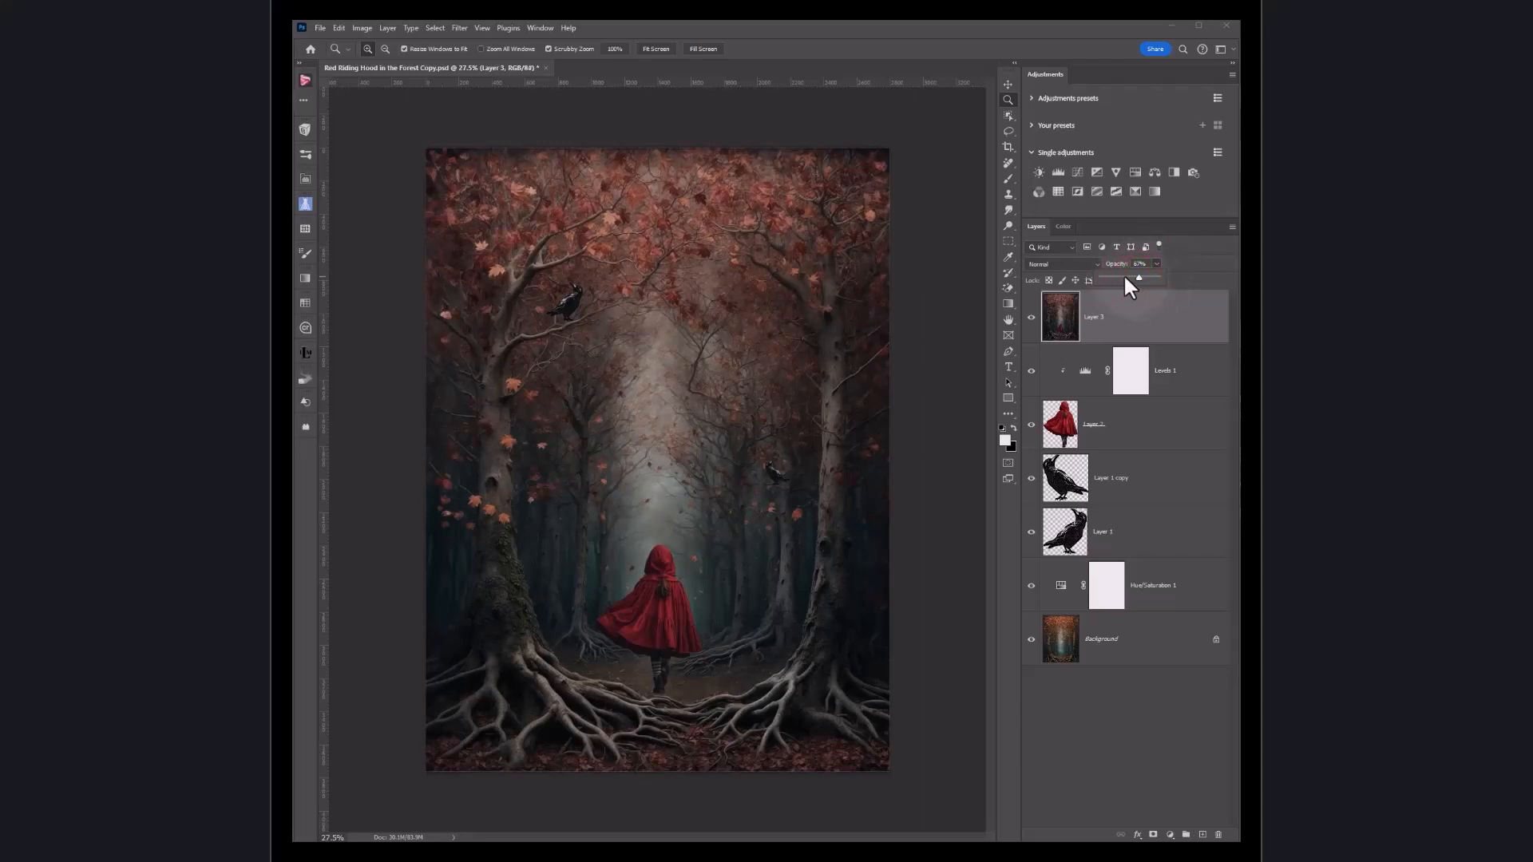
{"action": "left_click", "coordinate": [1082, 265]}
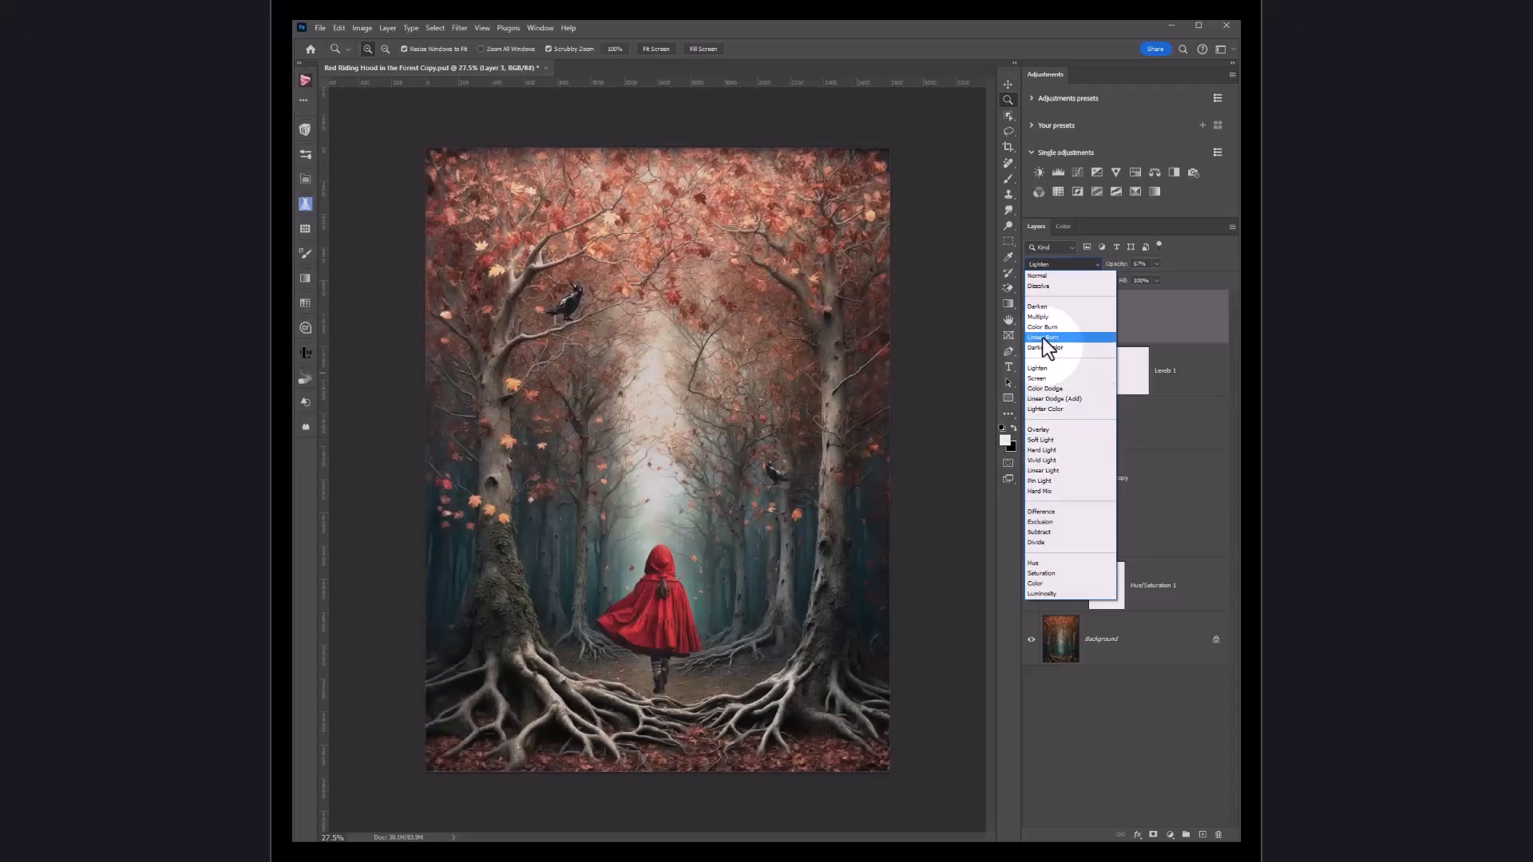
{"action": "left_click", "coordinate": [1041, 279]}
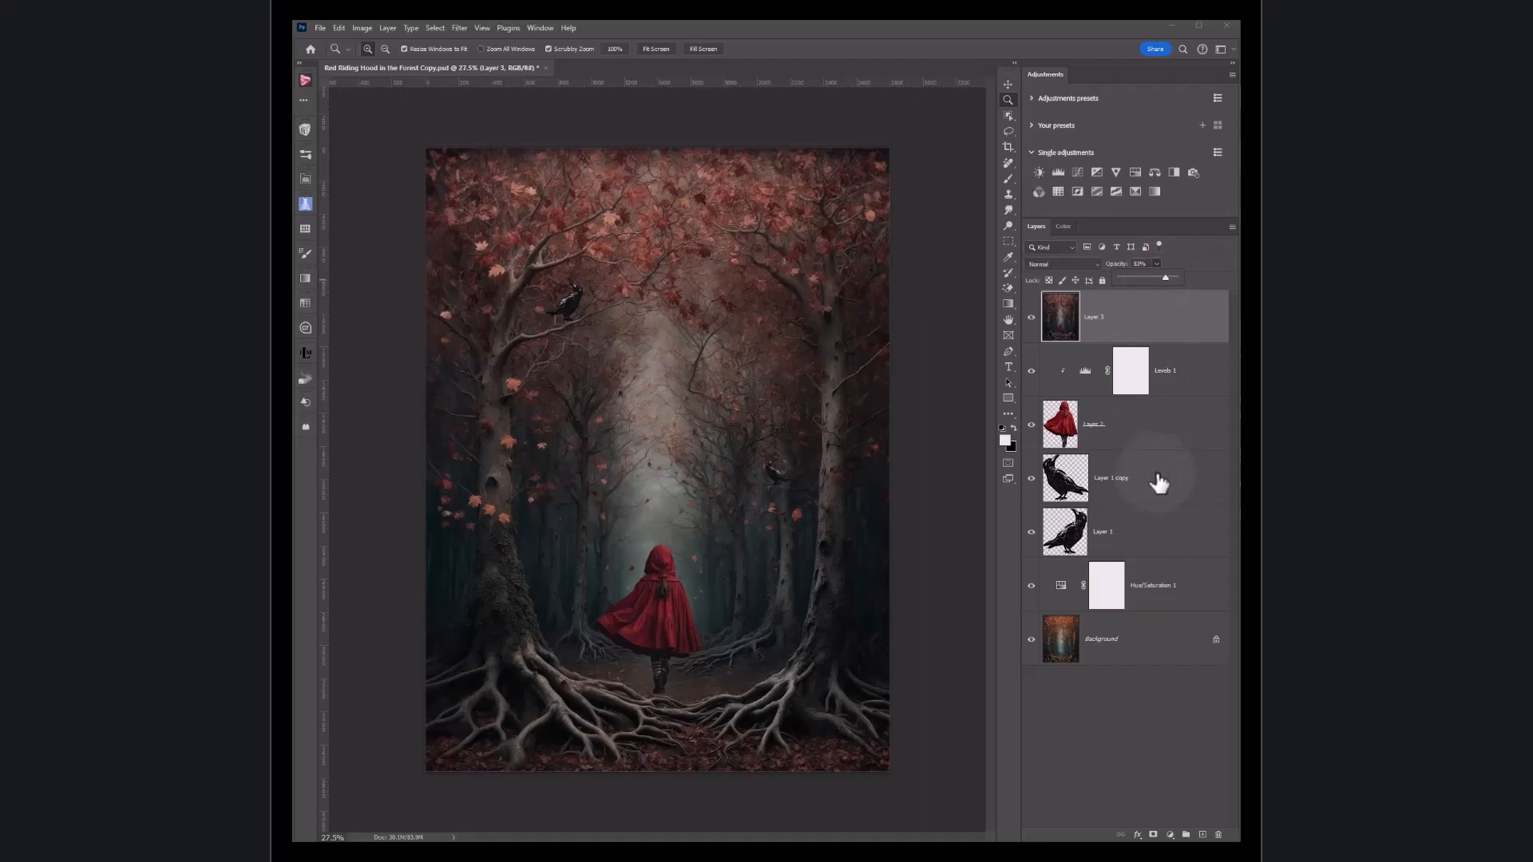
Step: Reopen Camera Raw Filter, try the Auto Upright geometry correction, switch it off and confirm the filter
{"action": "left_click", "coordinate": [463, 29]}
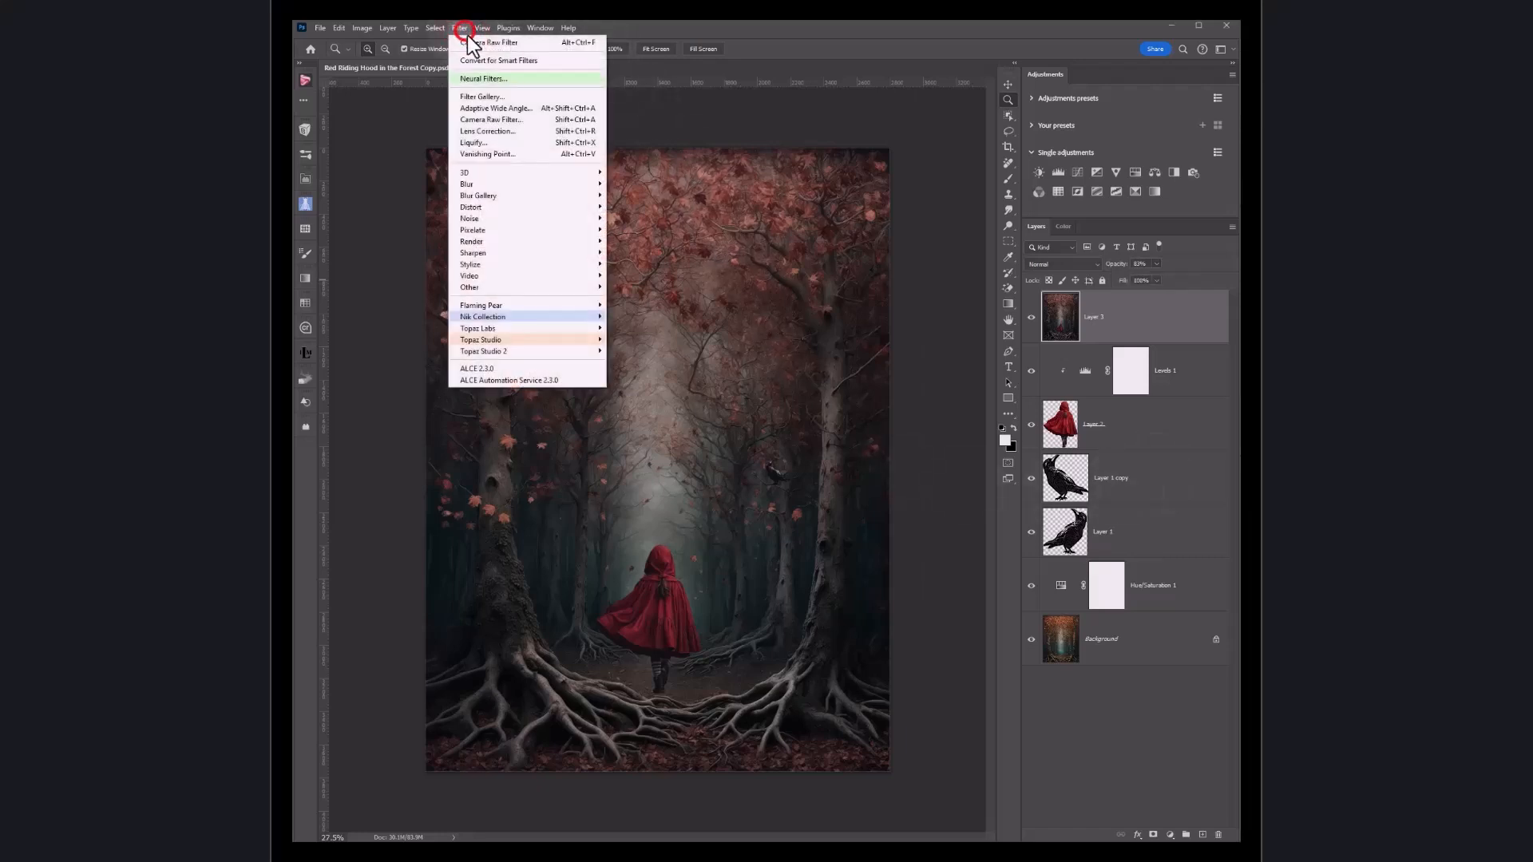
{"action": "left_click", "coordinate": [496, 119]}
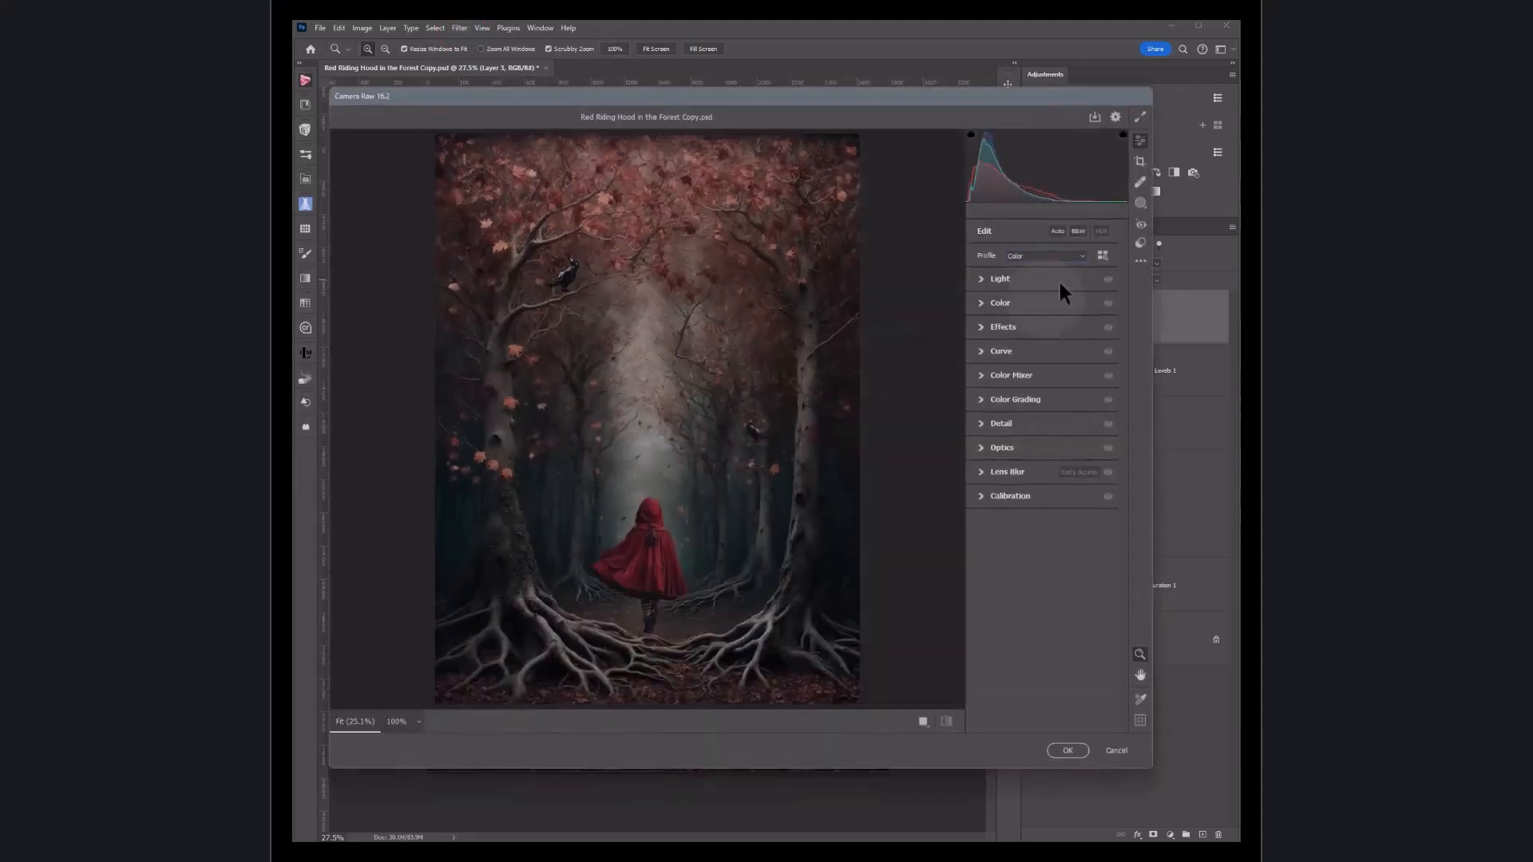
{"action": "left_click", "coordinate": [1140, 162]}
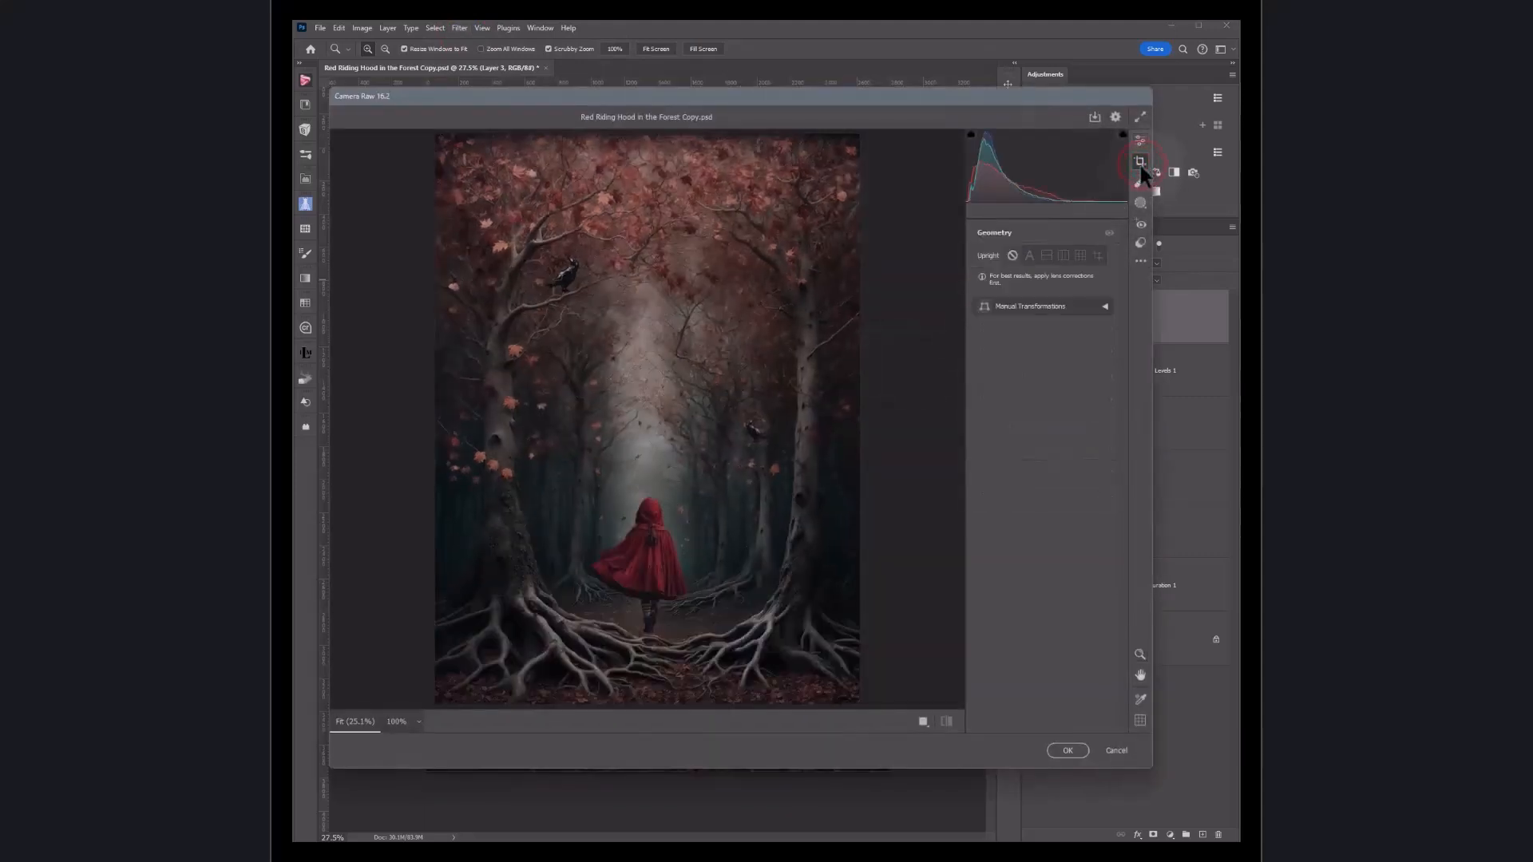
{"action": "left_click", "coordinate": [1029, 255]}
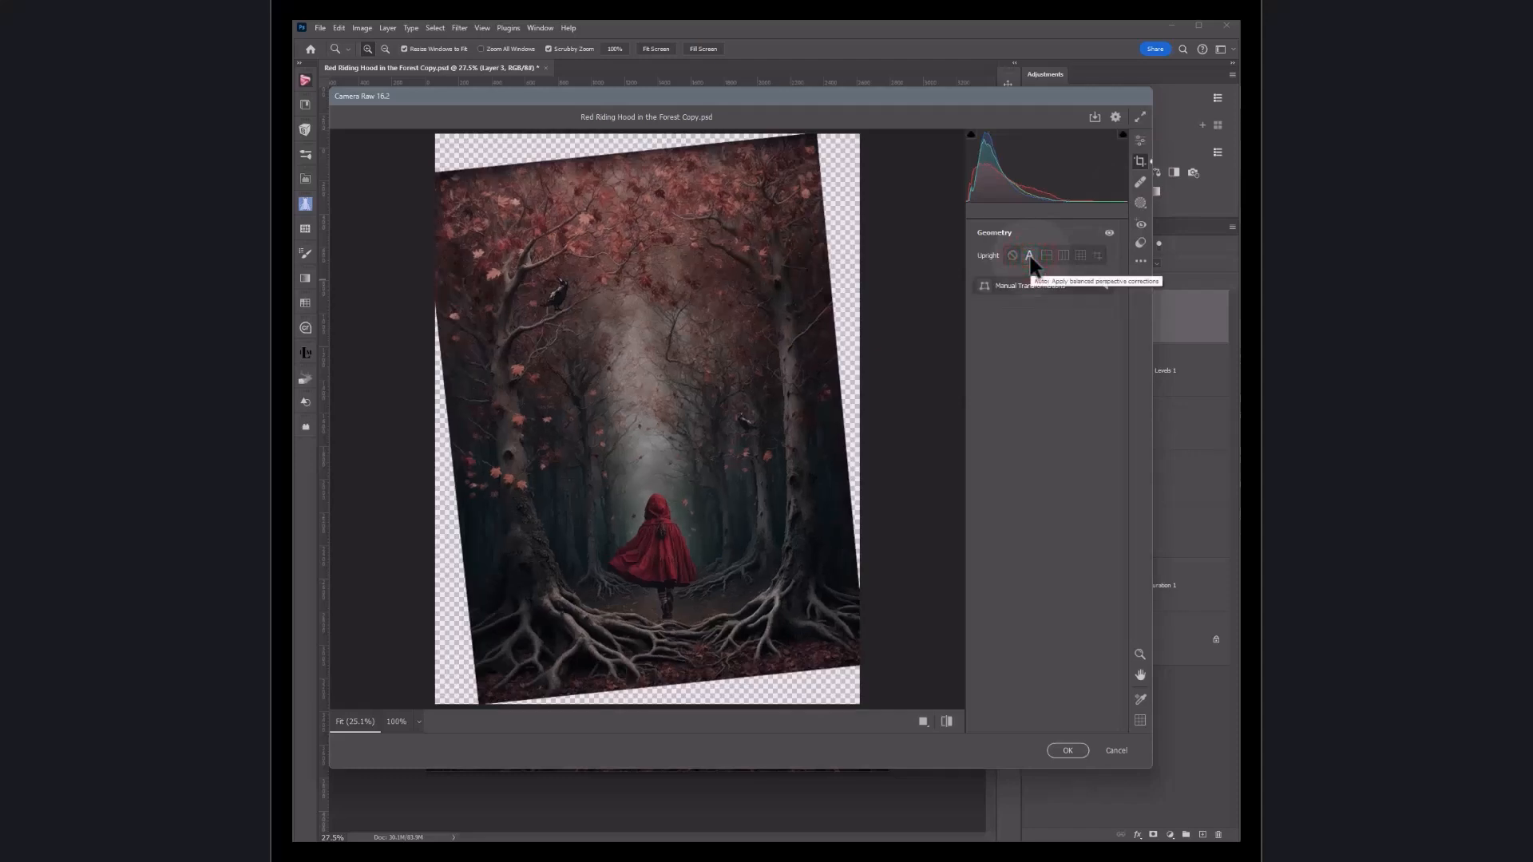
{"action": "left_click", "coordinate": [1012, 256]}
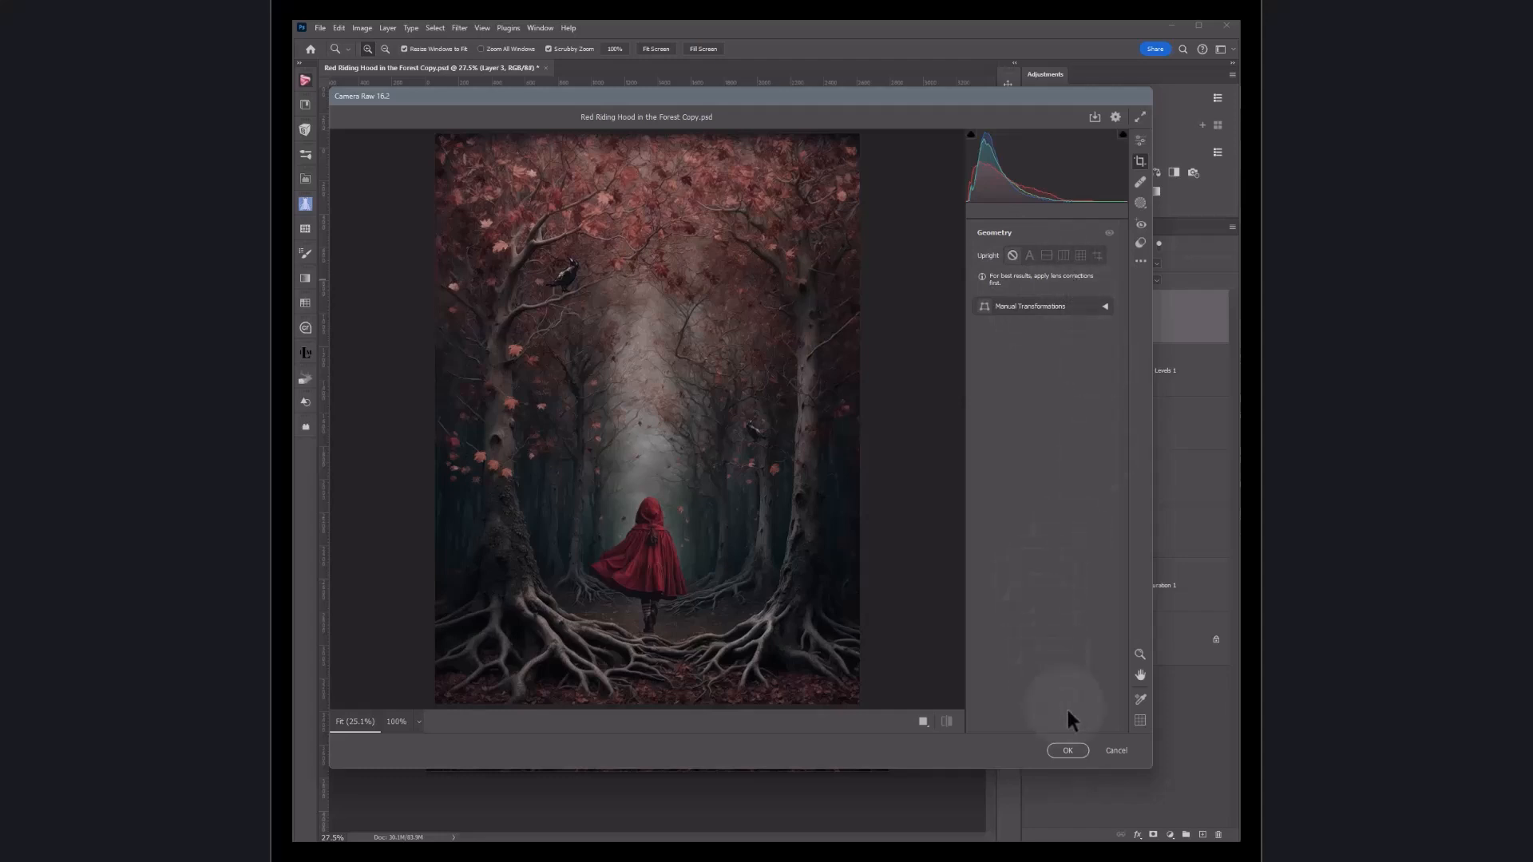
{"action": "left_click", "coordinate": [1068, 750]}
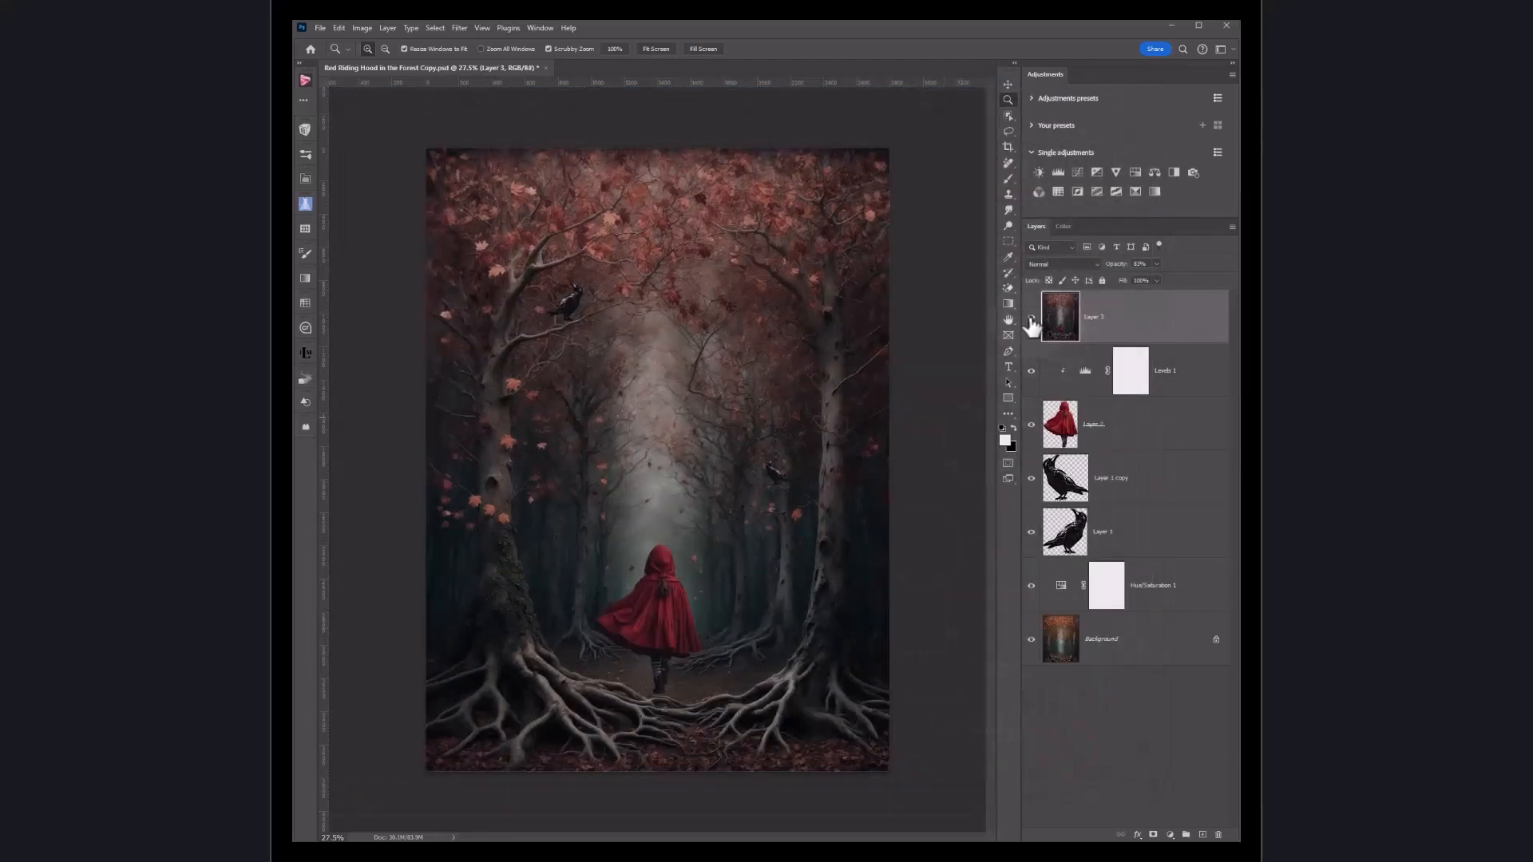
Step: Toggle Layer 3's visibility off and on to compare the edit
{"action": "left_click", "coordinate": [1031, 317]}
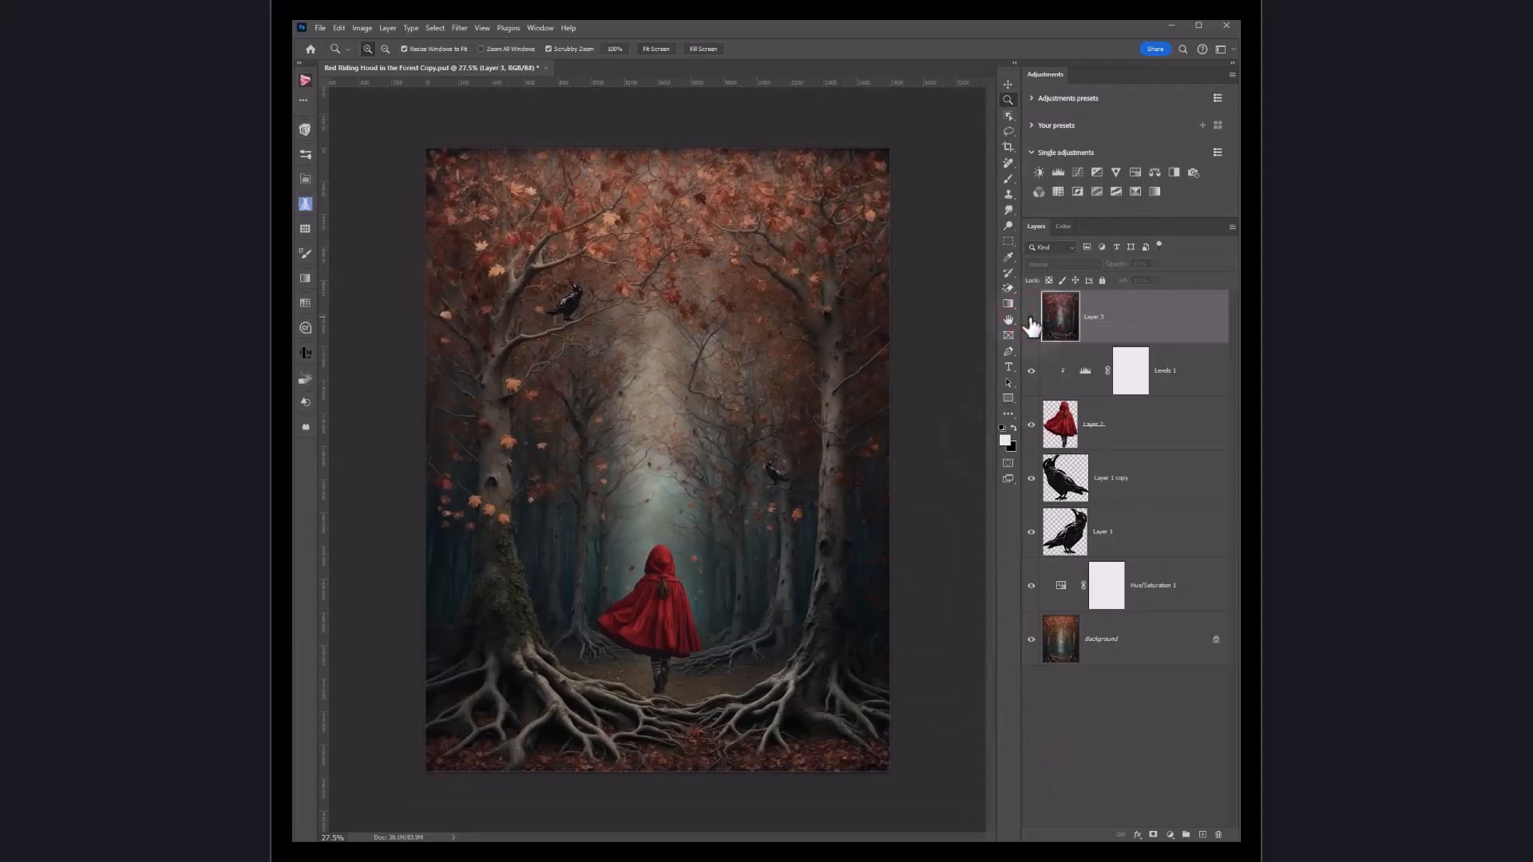
{"action": "left_click", "coordinate": [1031, 318]}
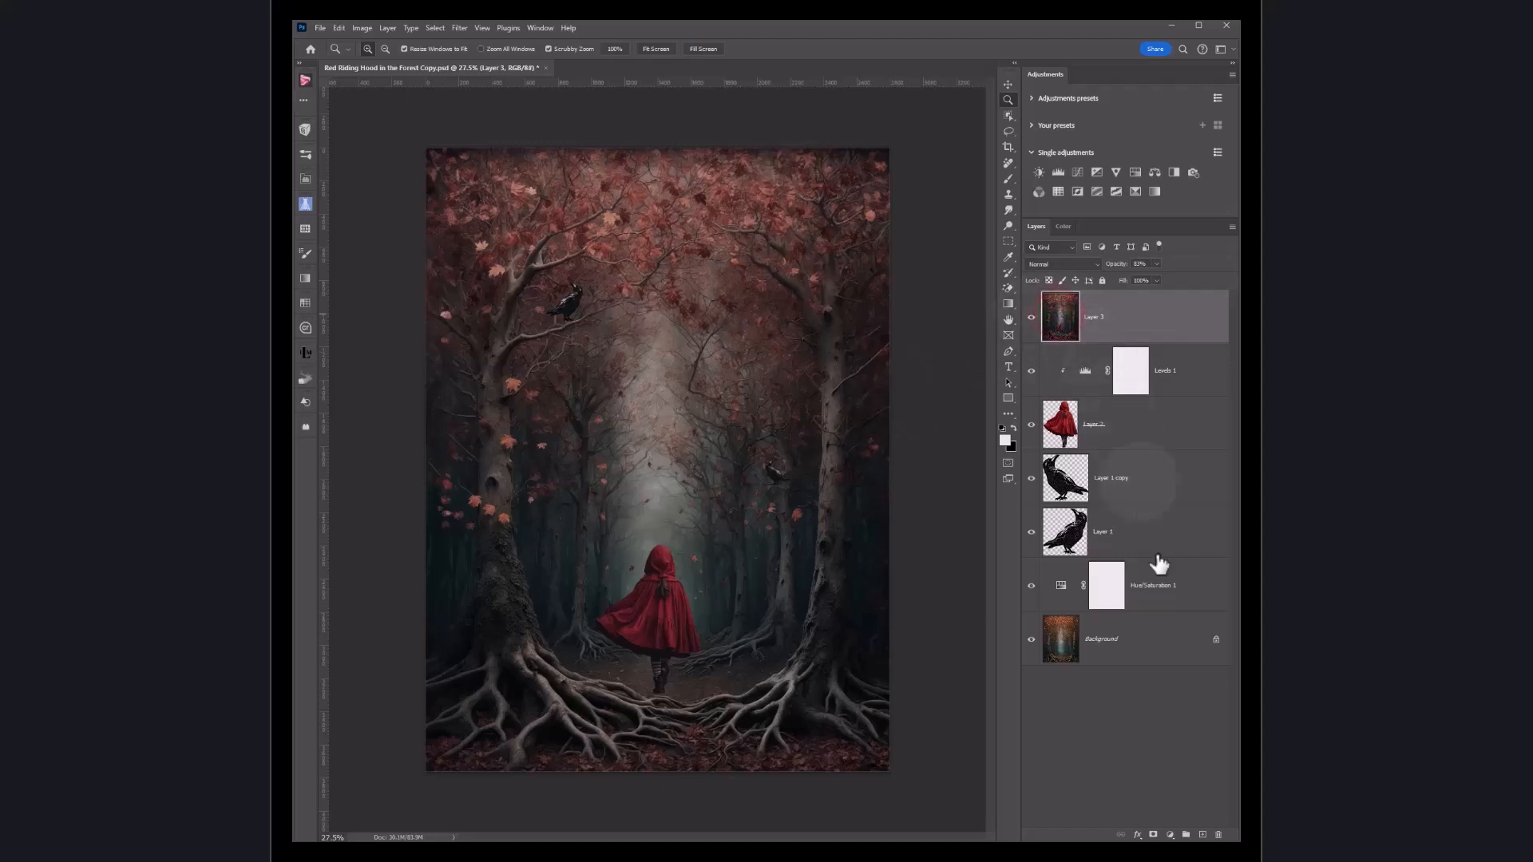
Step: Delete Layer 3 and stamp all visible layers into a new merged layer
{"action": "left_click", "coordinate": [1219, 834]}
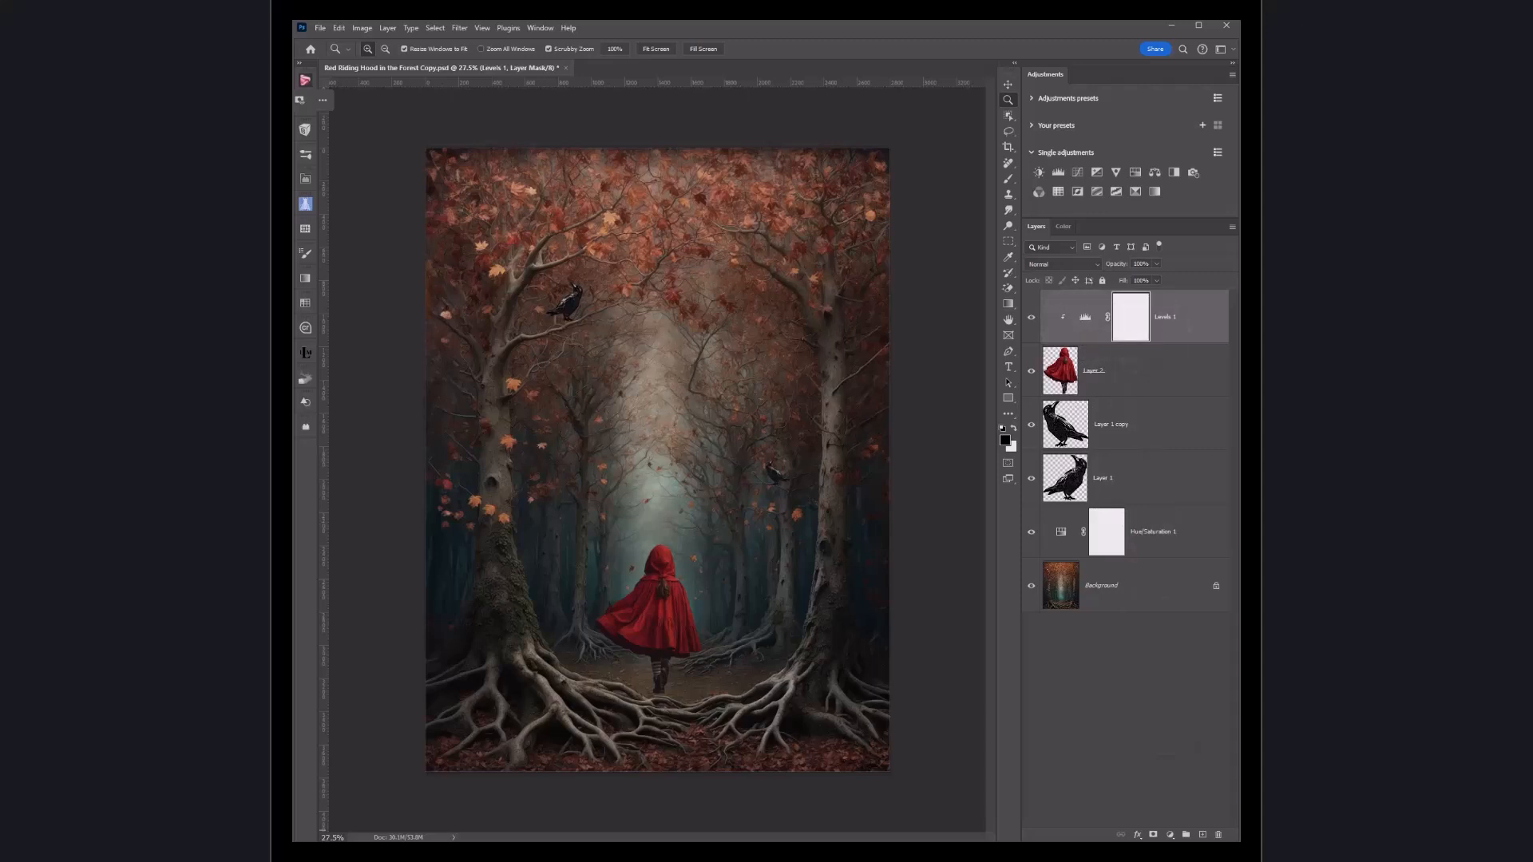
{"action": "key", "text": "ctrl+shift+alt+e"}
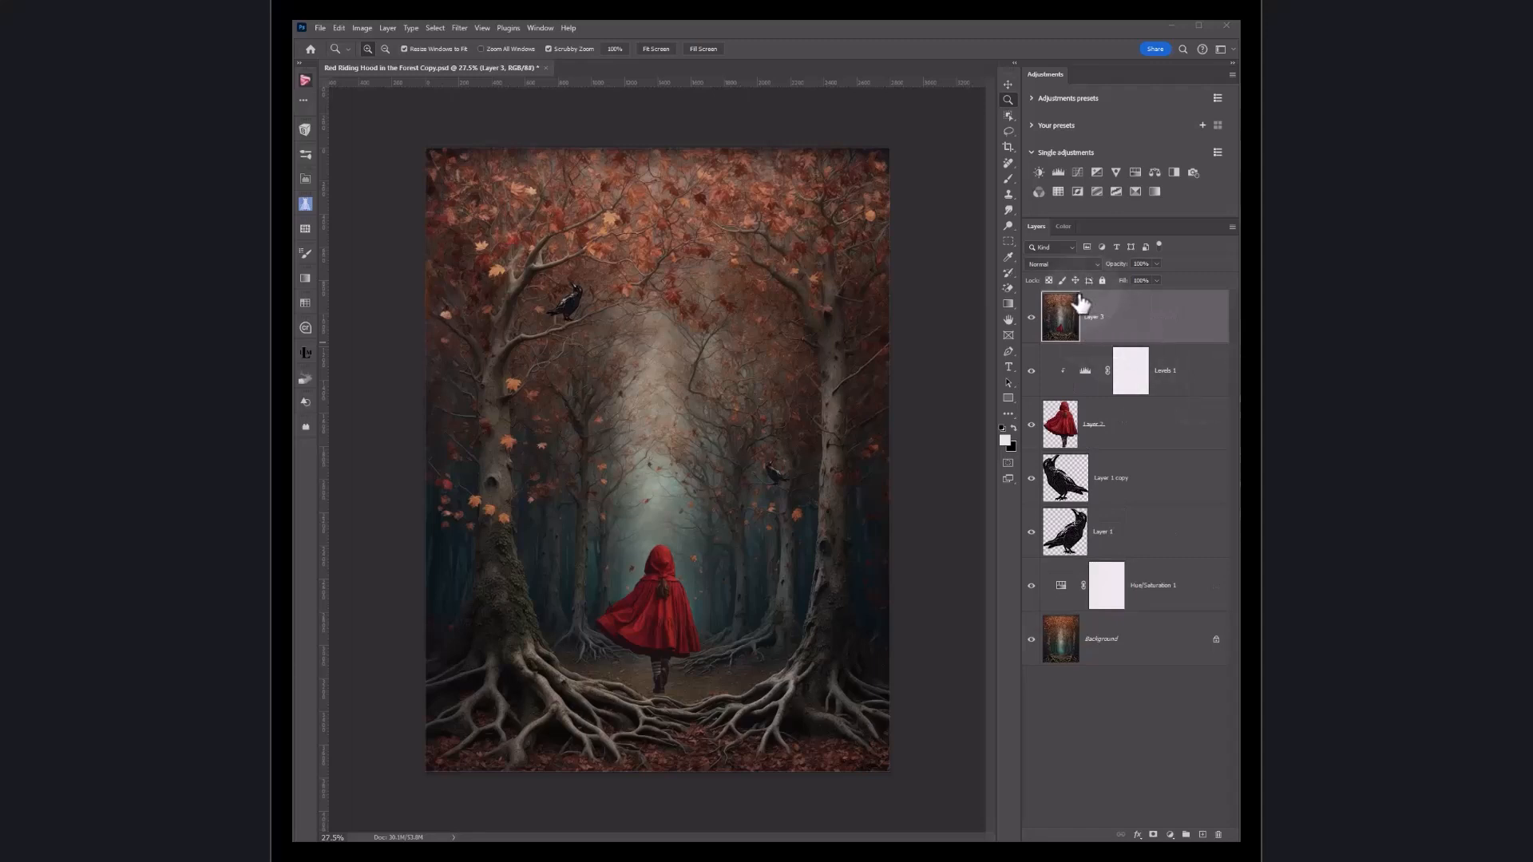
Step: Open Camera Raw Filter on the merged layer and adjust the vibrance and saturation in the Color panel
{"action": "left_click", "coordinate": [459, 29]}
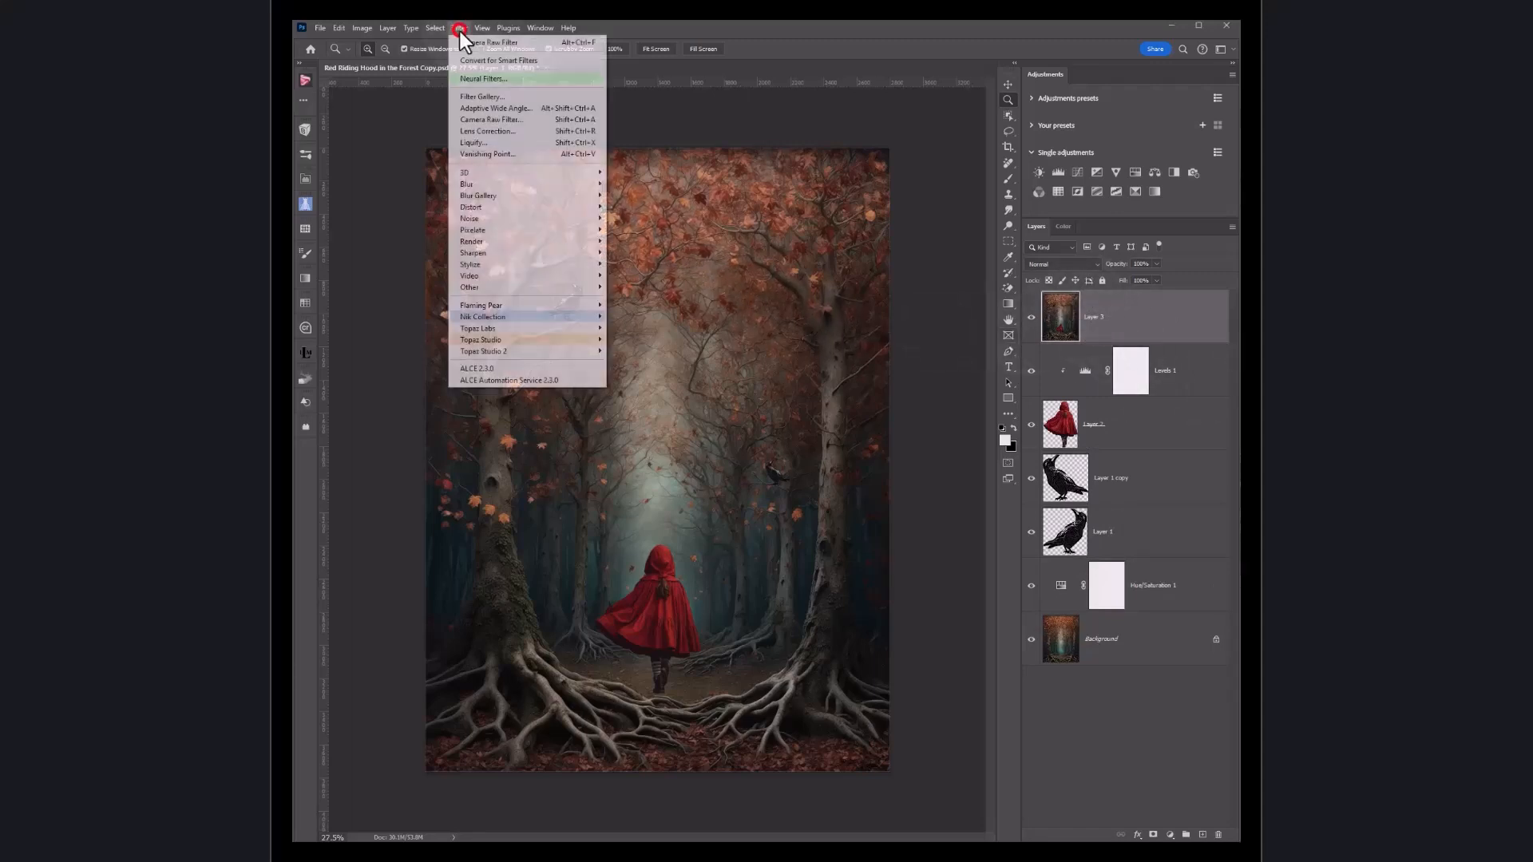
{"action": "left_click", "coordinate": [472, 120]}
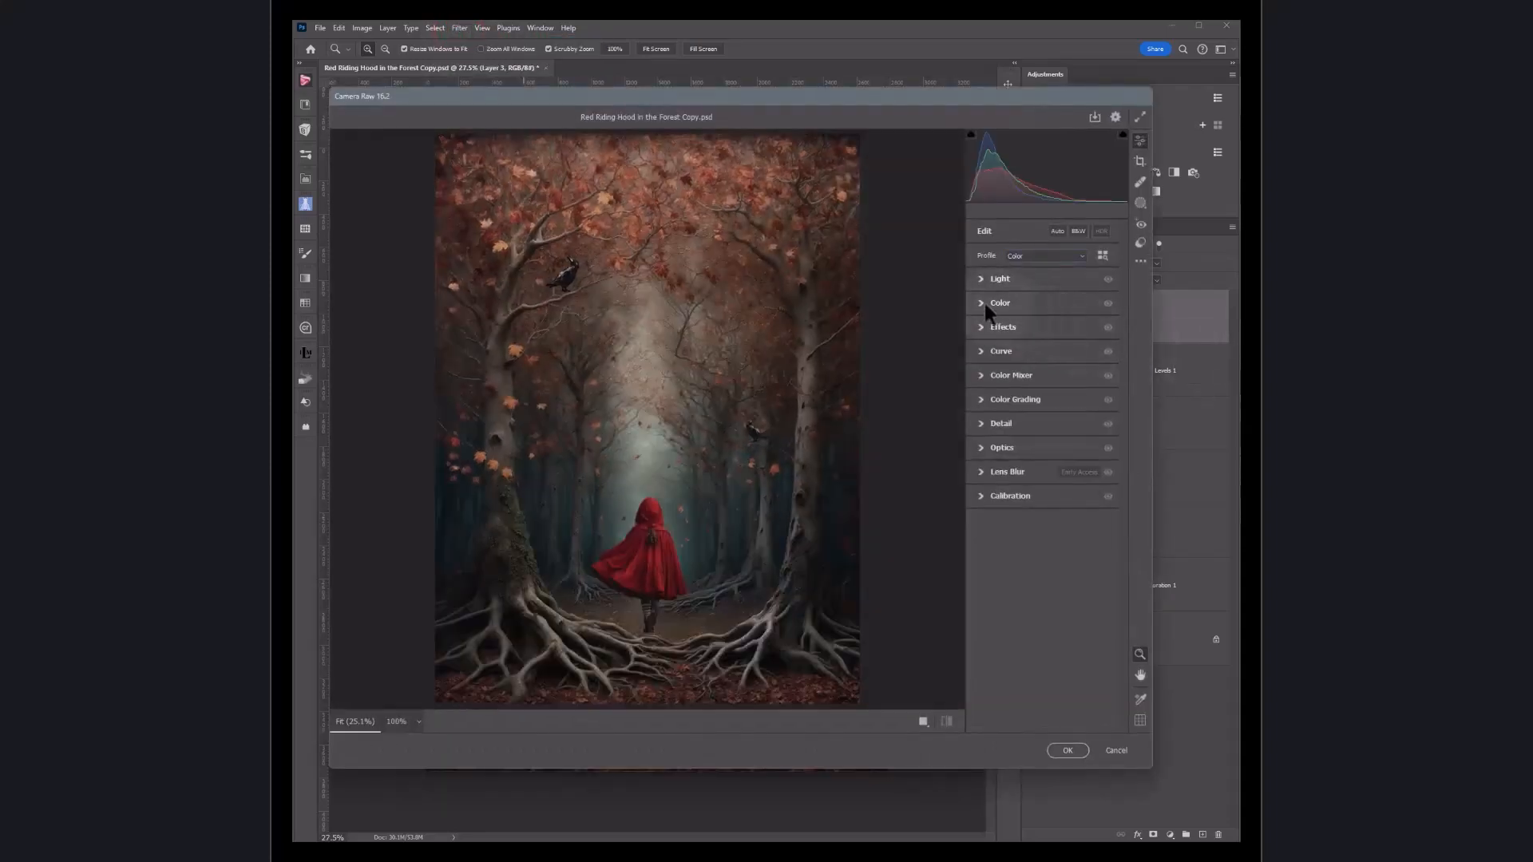
{"action": "left_click", "coordinate": [979, 302]}
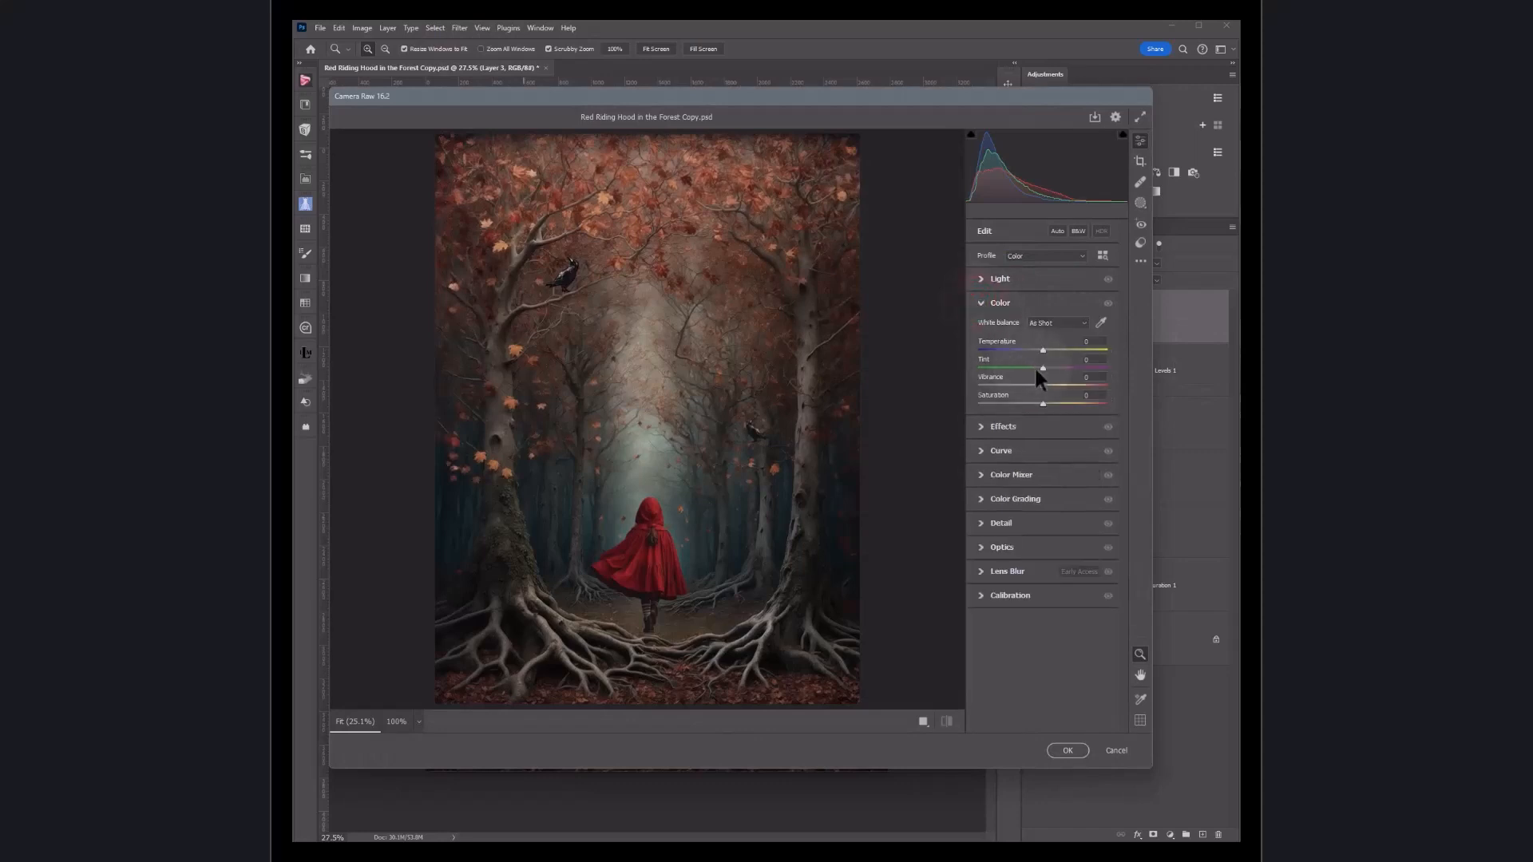
{"action": "mouse_move", "coordinate": [1039, 384]}
{"action": "left_mouse_down"}
{"action": "mouse_move", "coordinate": [1059, 386]}
{"action": "mouse_move", "coordinate": [1014, 405]}
{"action": "left_mouse_up"}
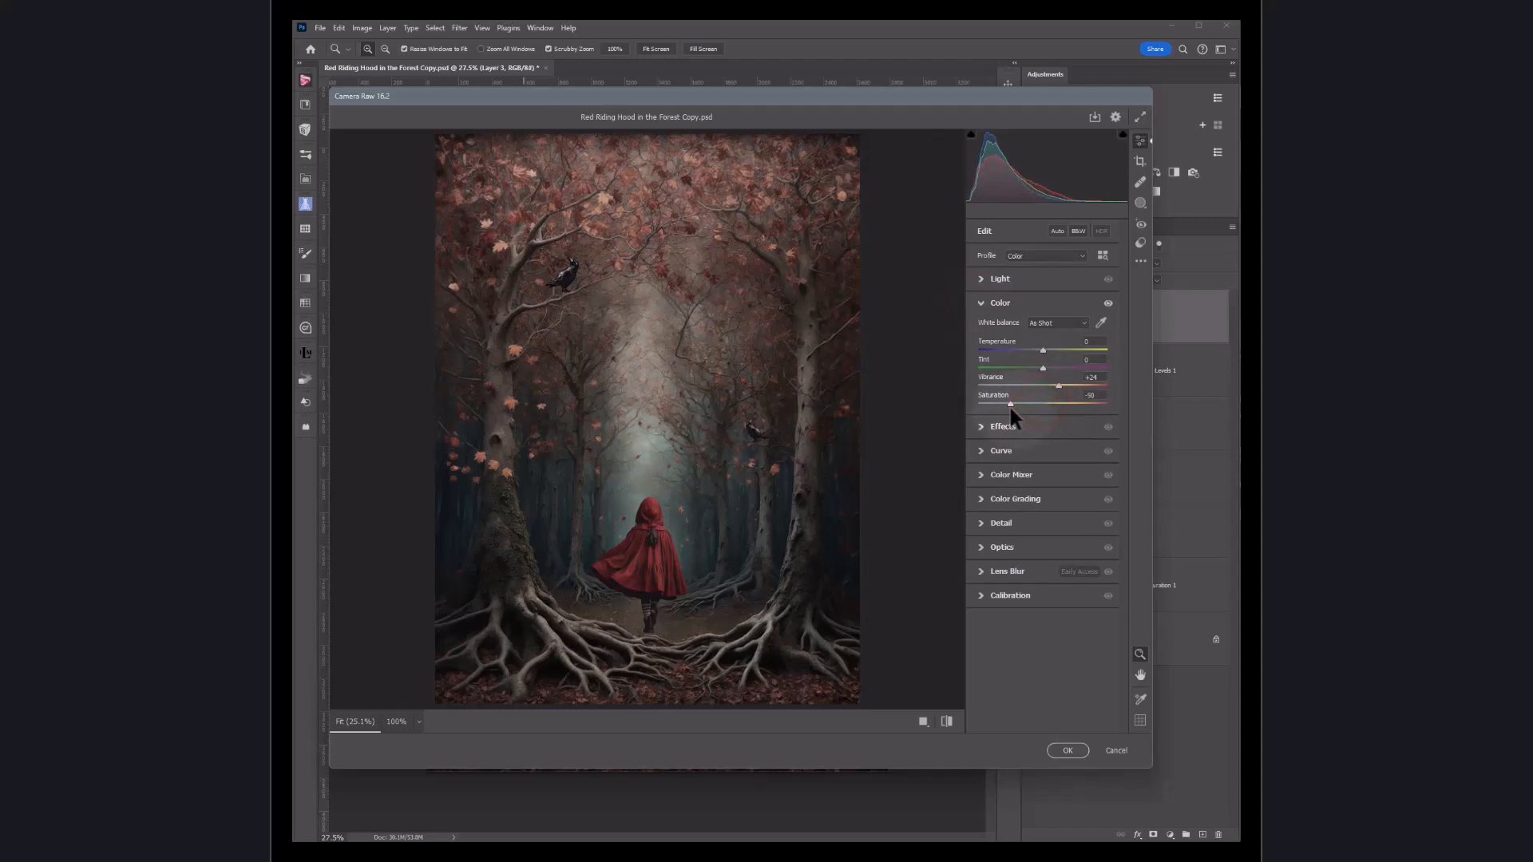
{"action": "left_click_drag", "start_coordinate": [1012, 415], "coordinate": [1011, 402]}
Step: Raise the Color Mixer saturation of Oranges to +64, Yellows to +36 and Aquas to +24, then cancel the filter
{"action": "left_click", "coordinate": [980, 476]}
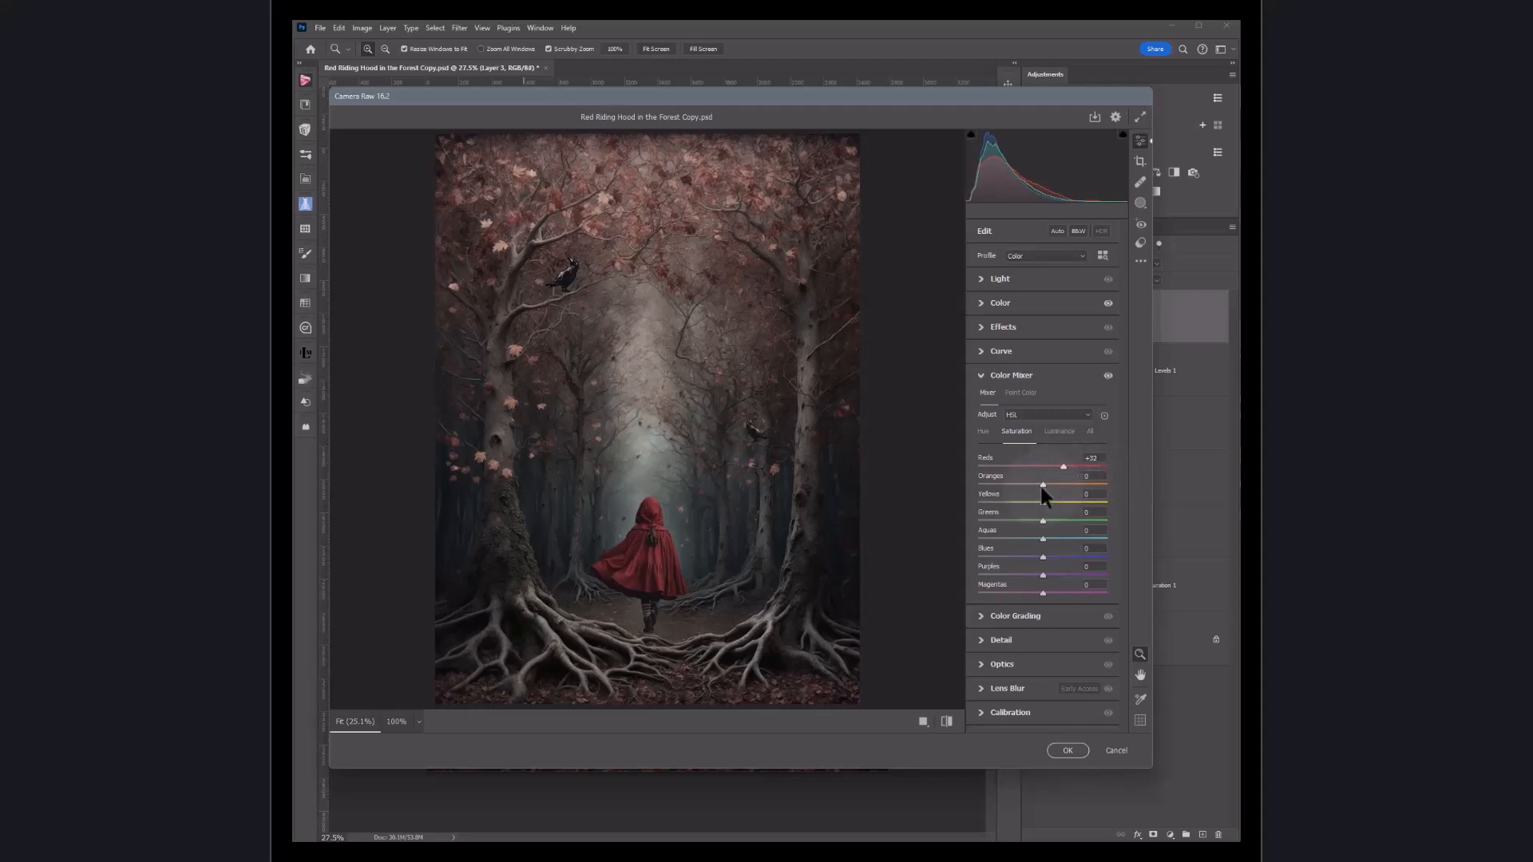
{"action": "mouse_move", "coordinate": [1057, 483]}
{"action": "left_mouse_down"}
{"action": "mouse_move", "coordinate": [1036, 484]}
{"action": "mouse_move", "coordinate": [1082, 487]}
{"action": "left_mouse_up"}
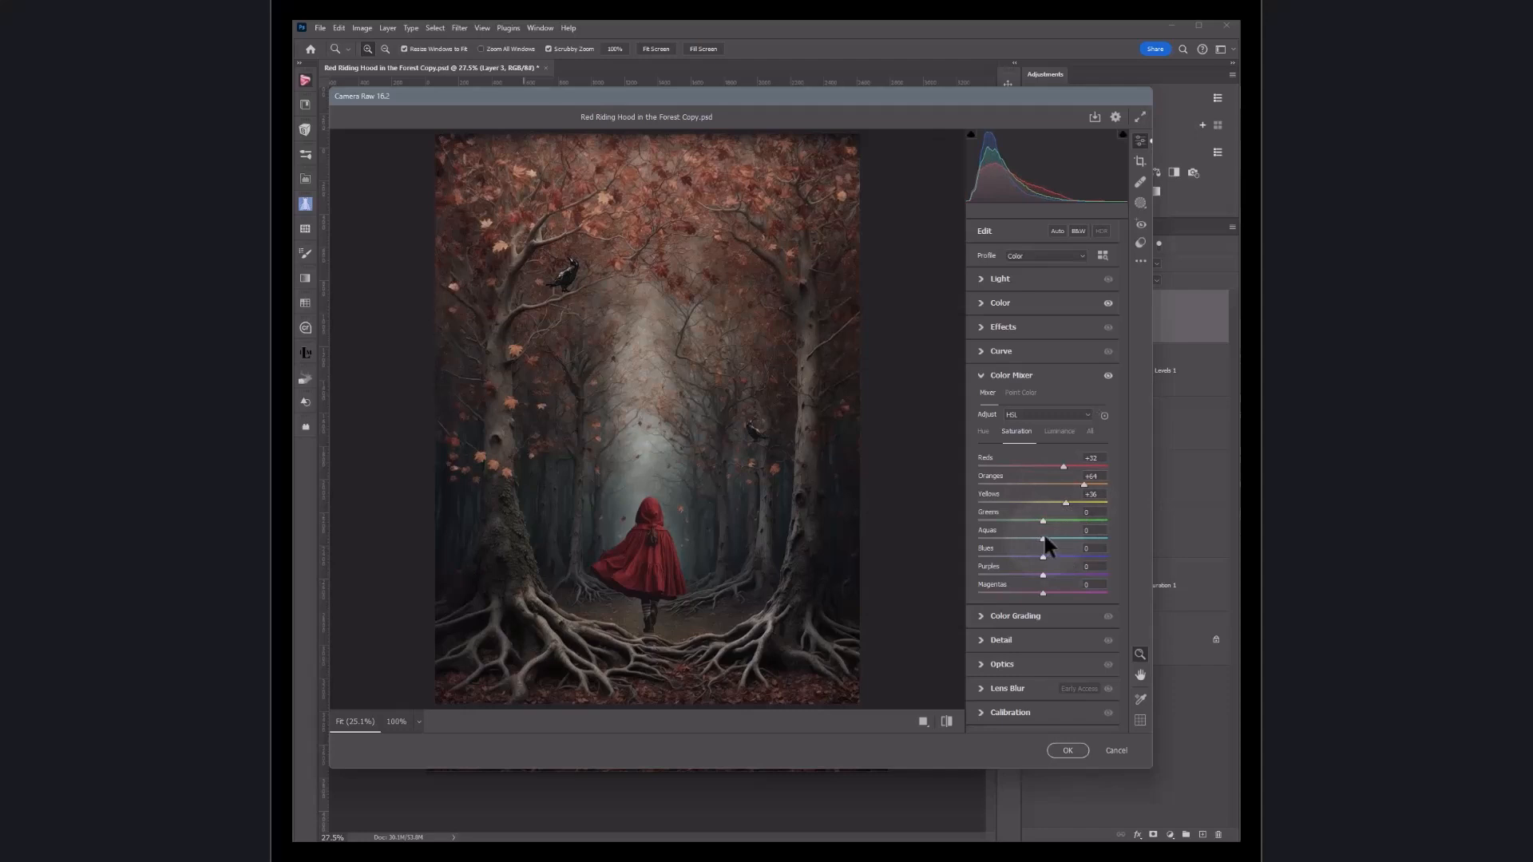
{"action": "left_click_drag", "start_coordinate": [1042, 537], "coordinate": [1054, 538]}
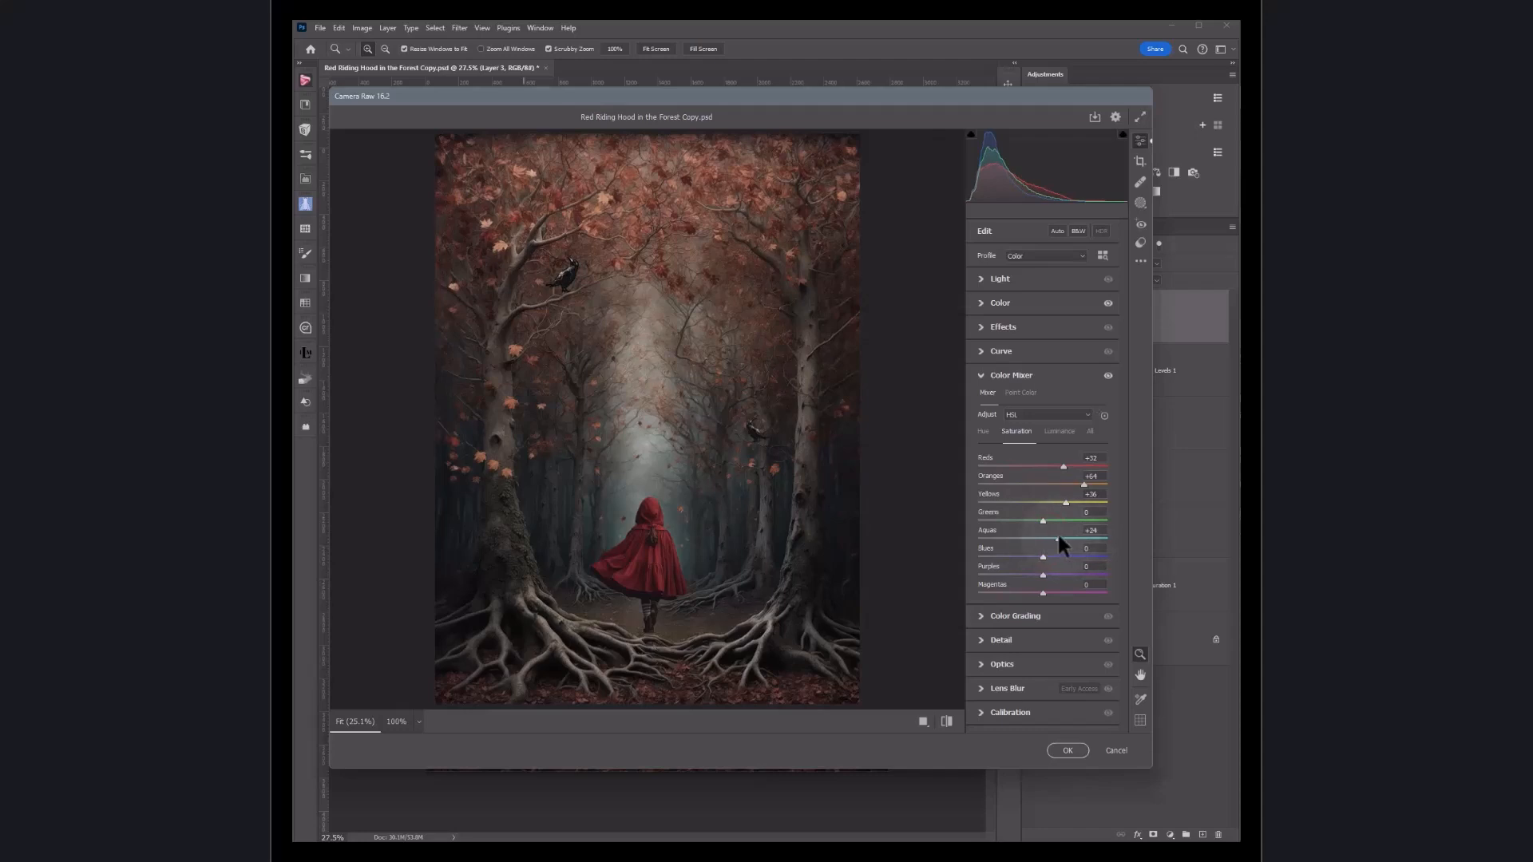
{"action": "left_click", "coordinate": [1116, 750]}
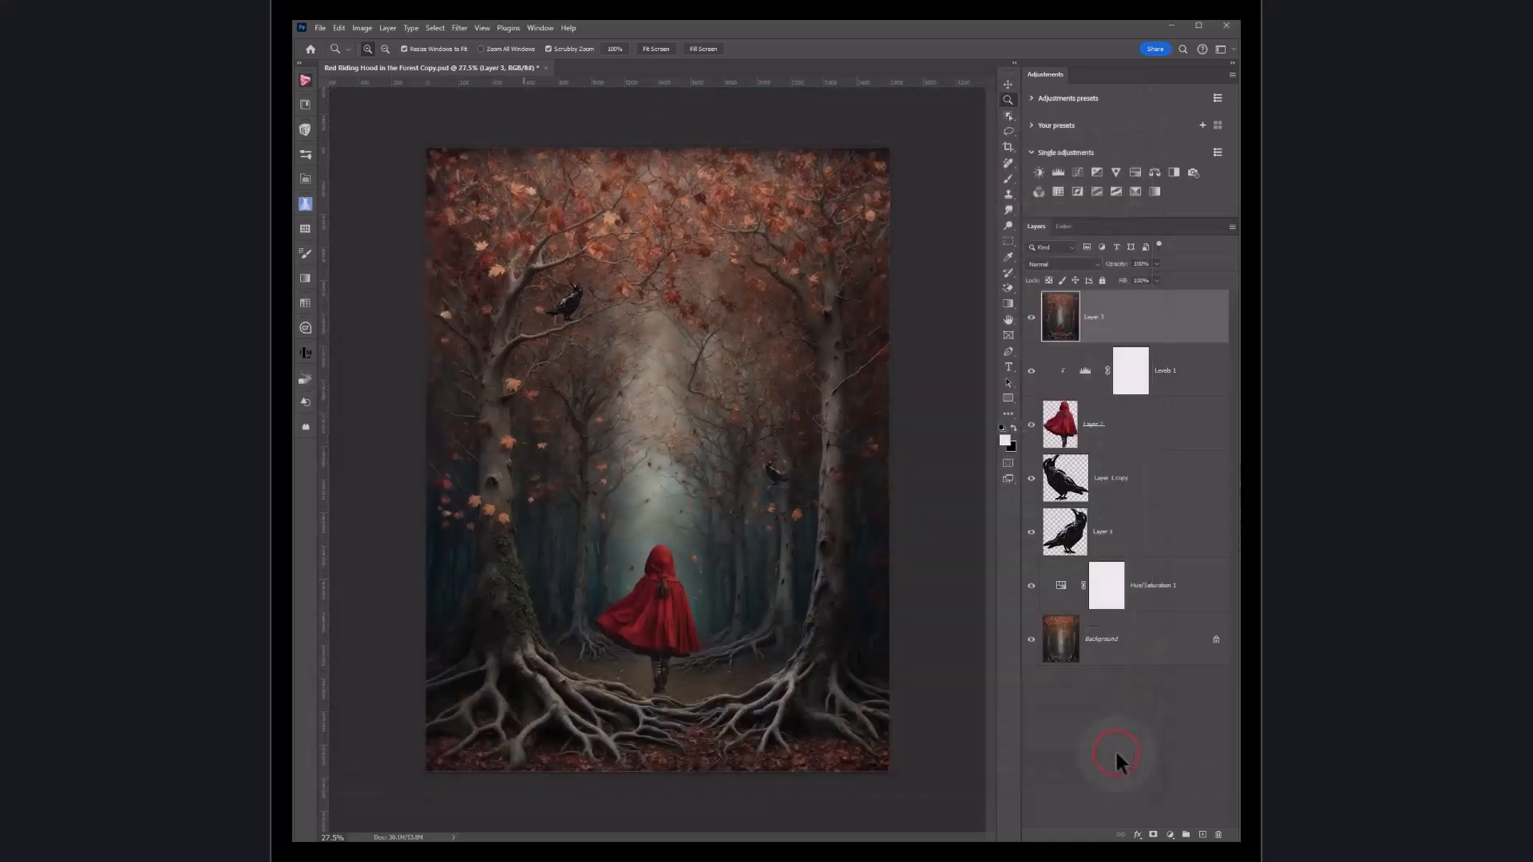